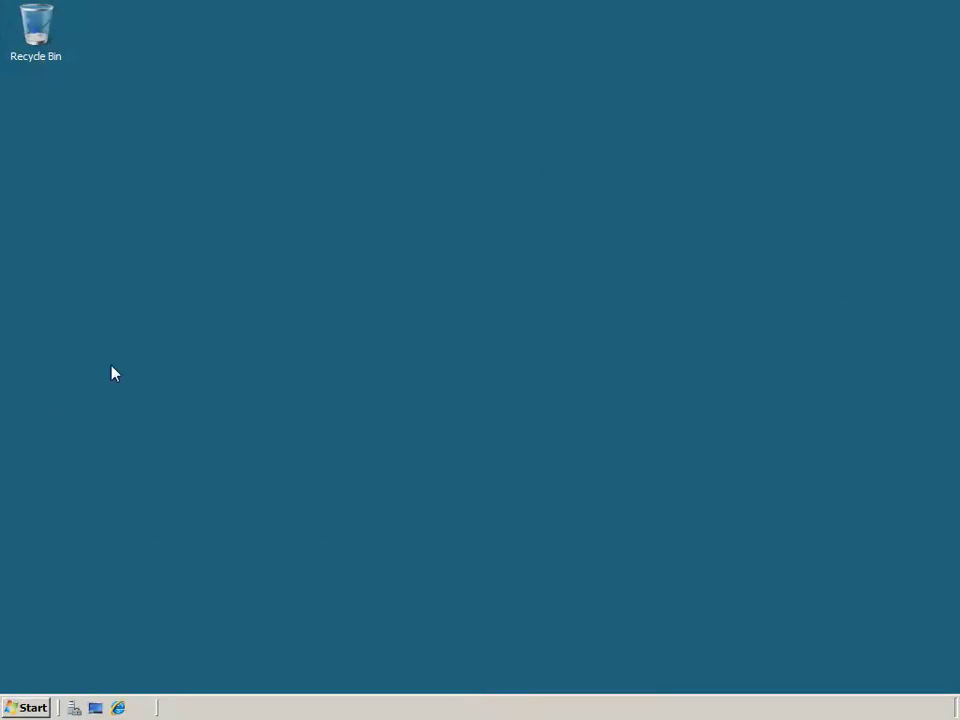
Open the DATA2 (E:) drive from Computer.
{"action": "left_click", "coordinate": [32, 707]}
{"action": "left_click", "coordinate": [312, 386]}
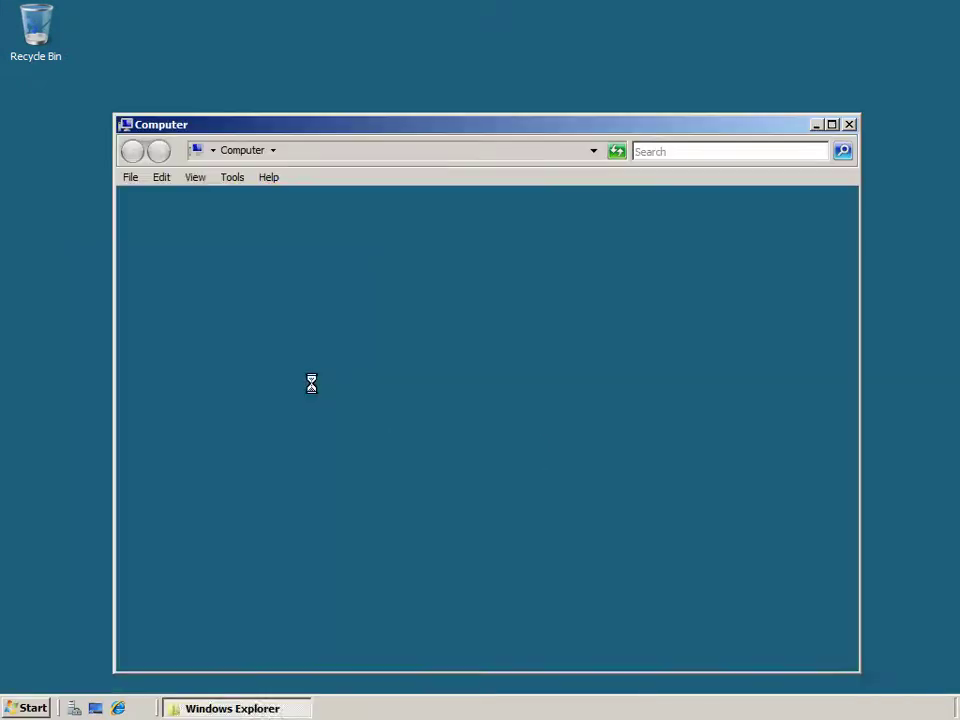
{"action": "double_click", "coordinate": [328, 300]}
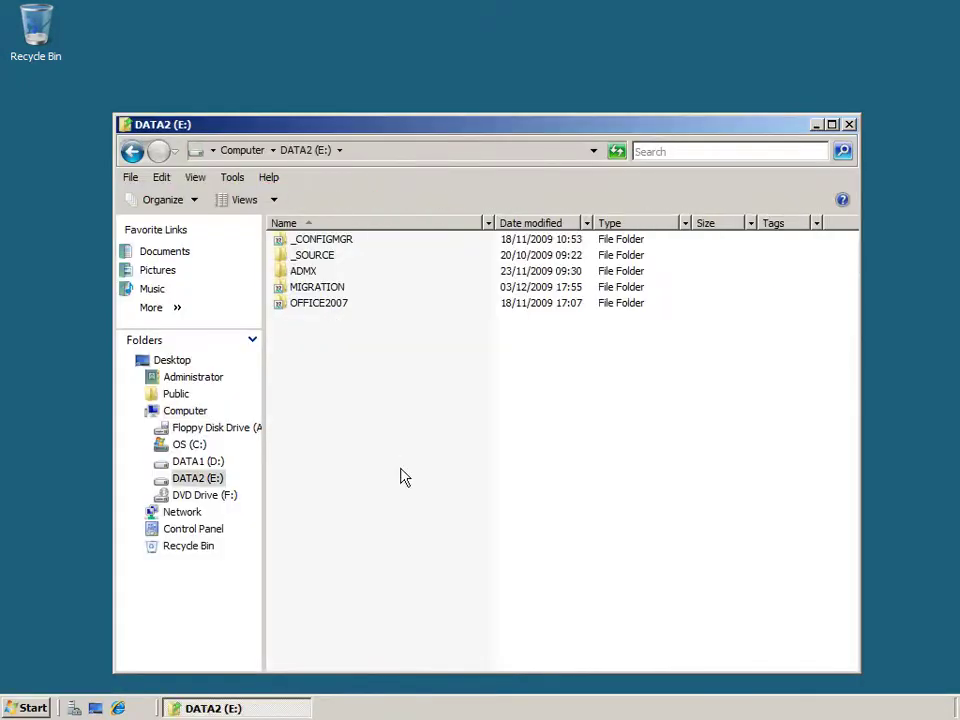
Check the MIGRATION folder's network sharing path in its Properties.
{"action": "left_click", "coordinate": [316, 291]}
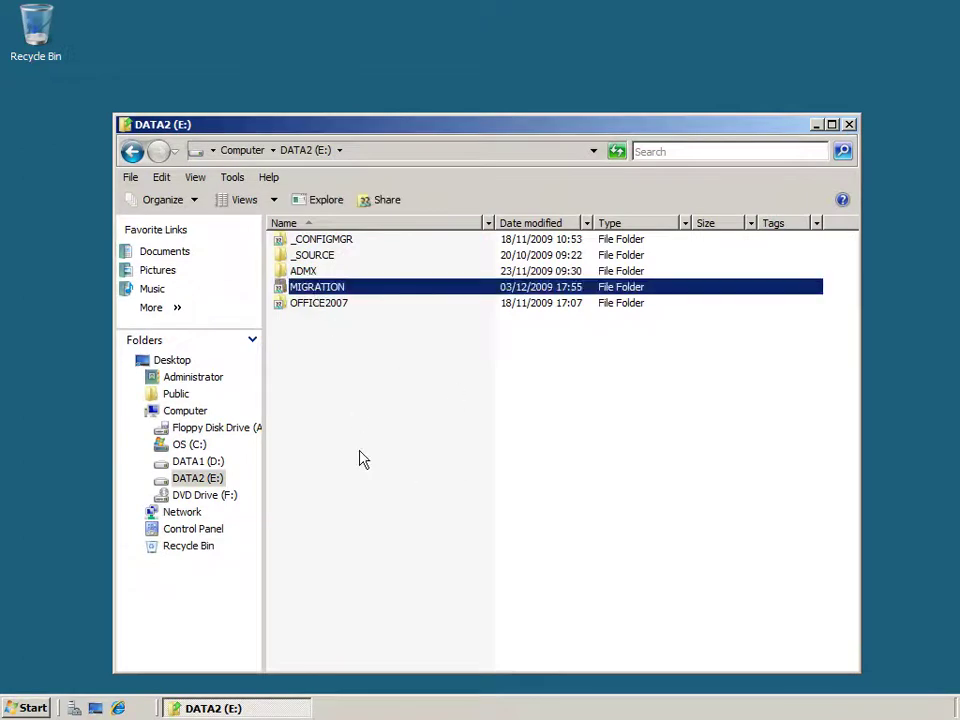
{"action": "right_click", "coordinate": [336, 287]}
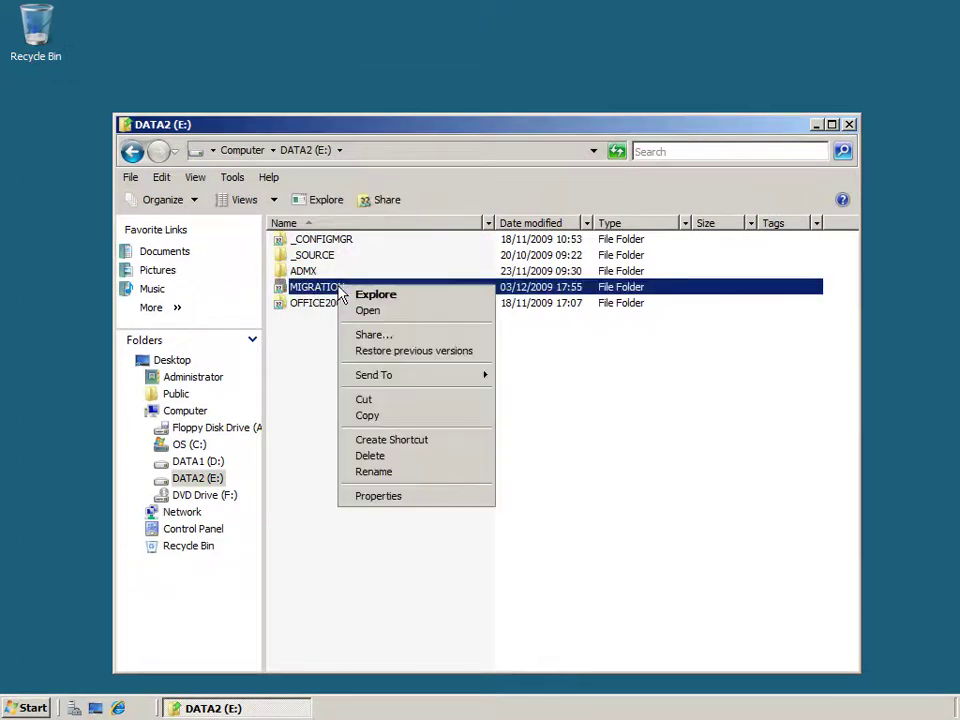
{"action": "left_click", "coordinate": [379, 496]}
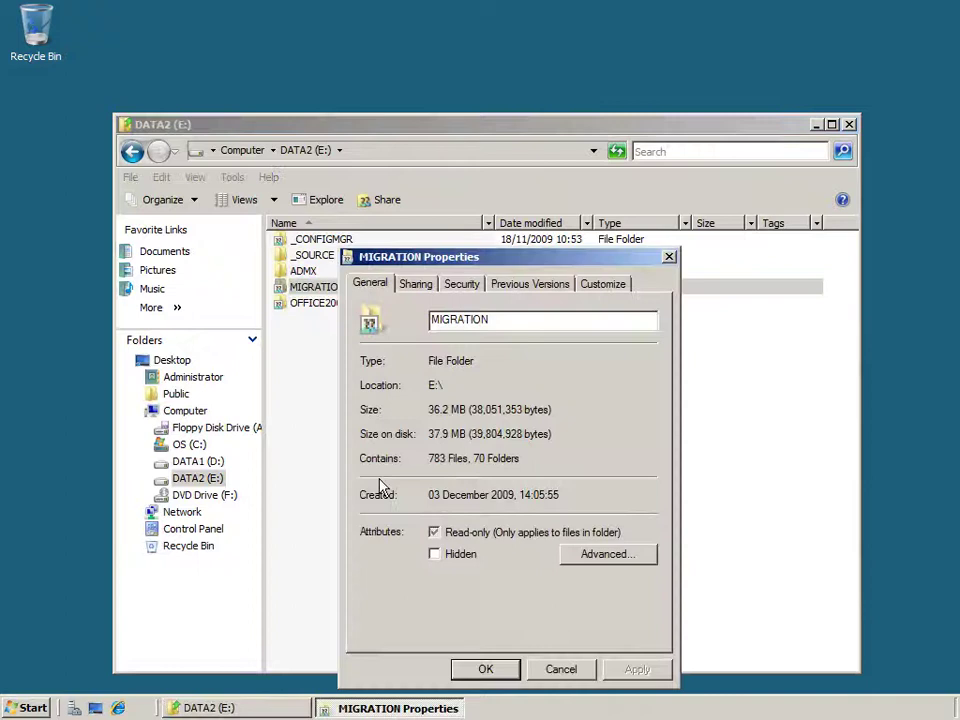
{"action": "left_click", "coordinate": [415, 285]}
{"action": "left_click_drag", "start_coordinate": [484, 385], "coordinate": [349, 403]}
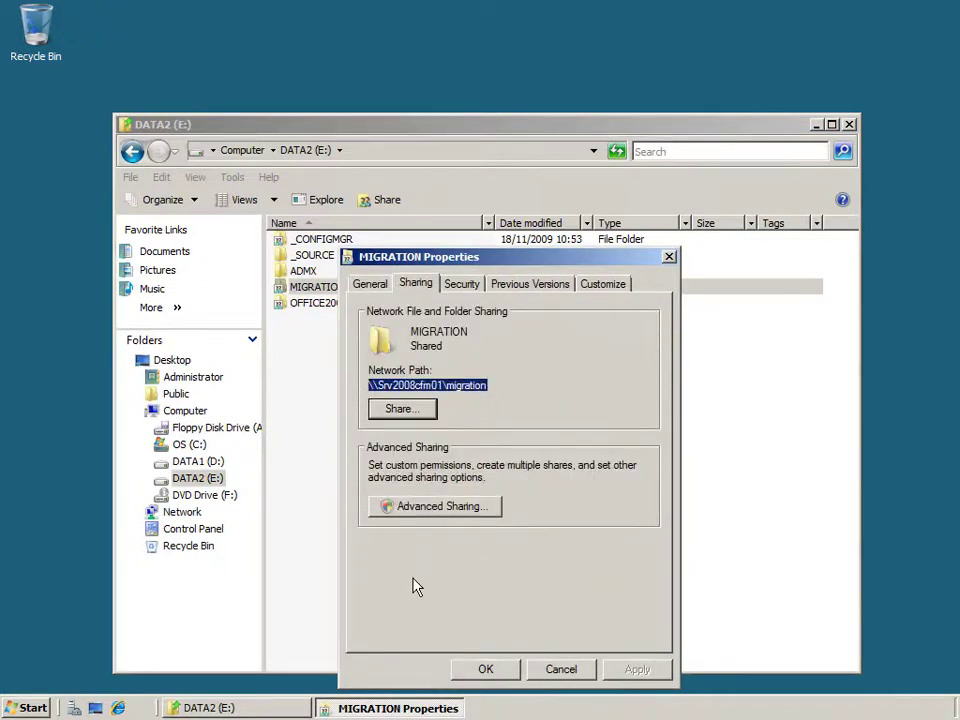
{"action": "left_click", "coordinate": [486, 668]}
Open MIGRATION, then USMT, showing its amd64 and x86 subfolders.
{"action": "left_click", "coordinate": [476, 658]}
{"action": "double_click", "coordinate": [317, 287]}
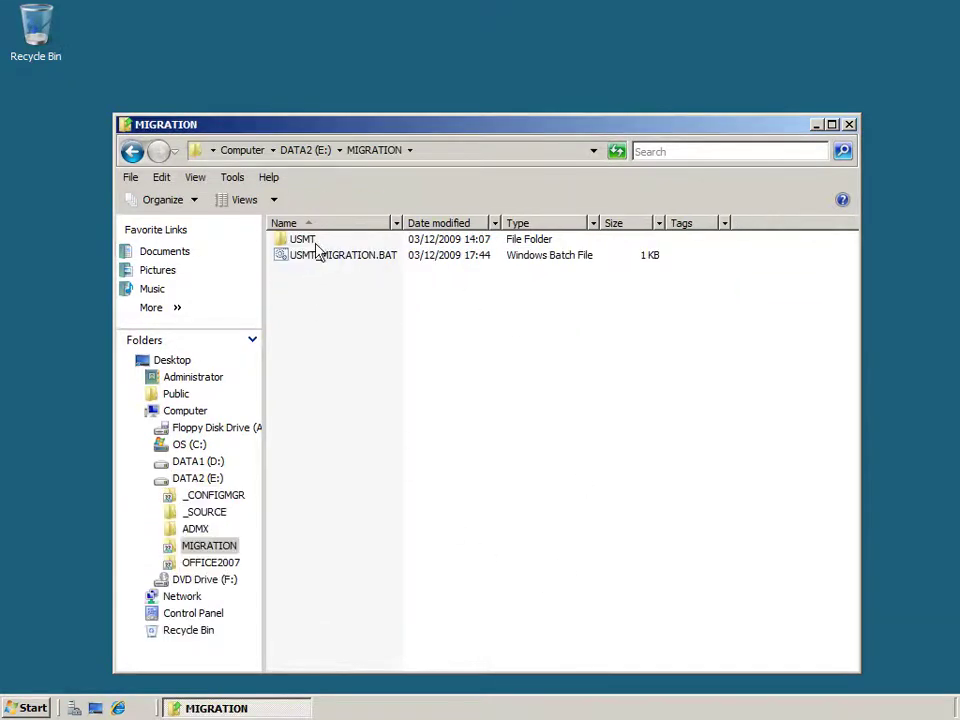
{"action": "left_click", "coordinate": [305, 241]}
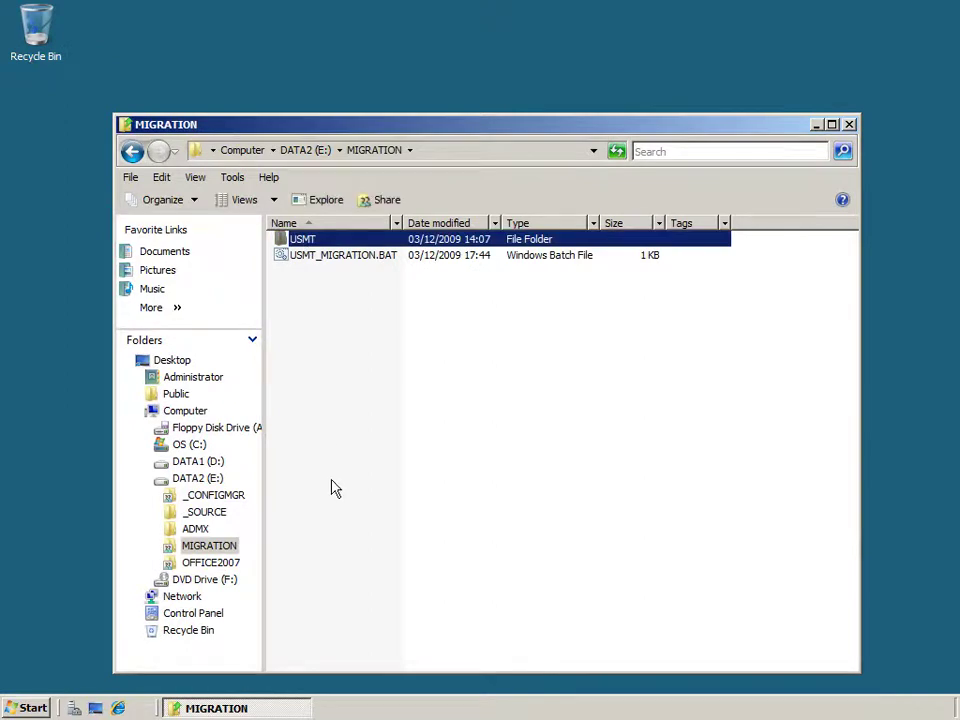
{"action": "double_click", "coordinate": [313, 244]}
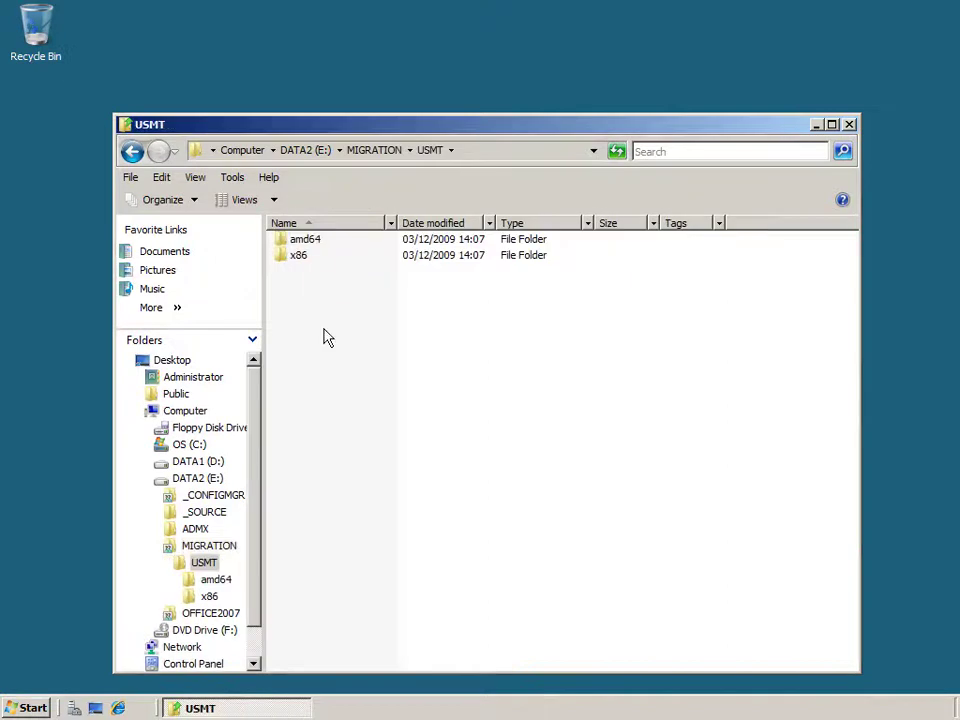
{"action": "left_click", "coordinate": [317, 243]}
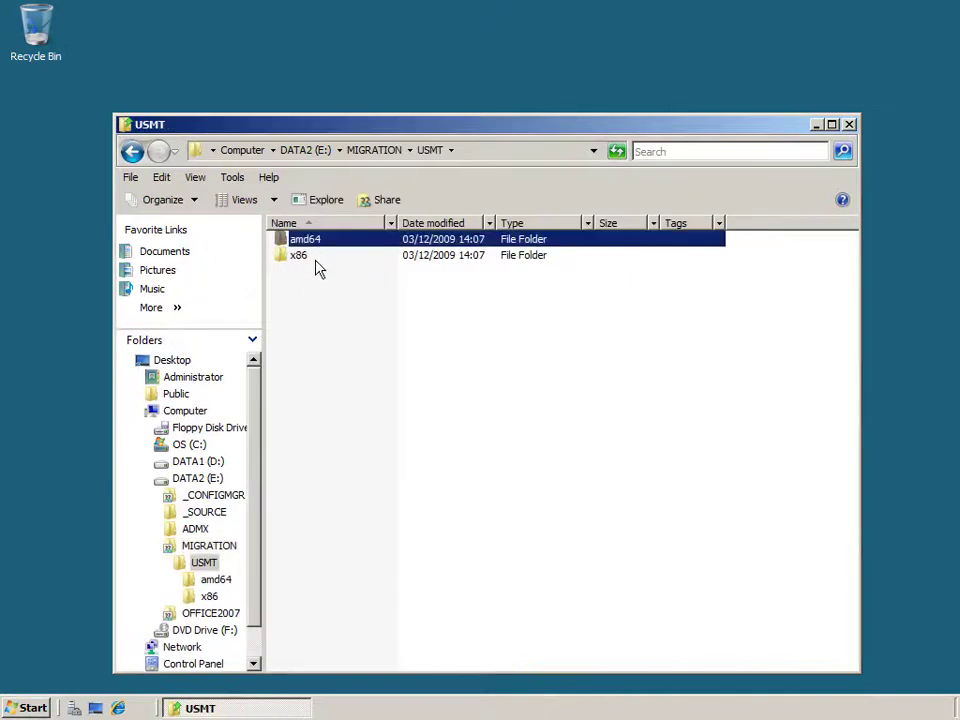
{"action": "left_click", "coordinate": [313, 256]}
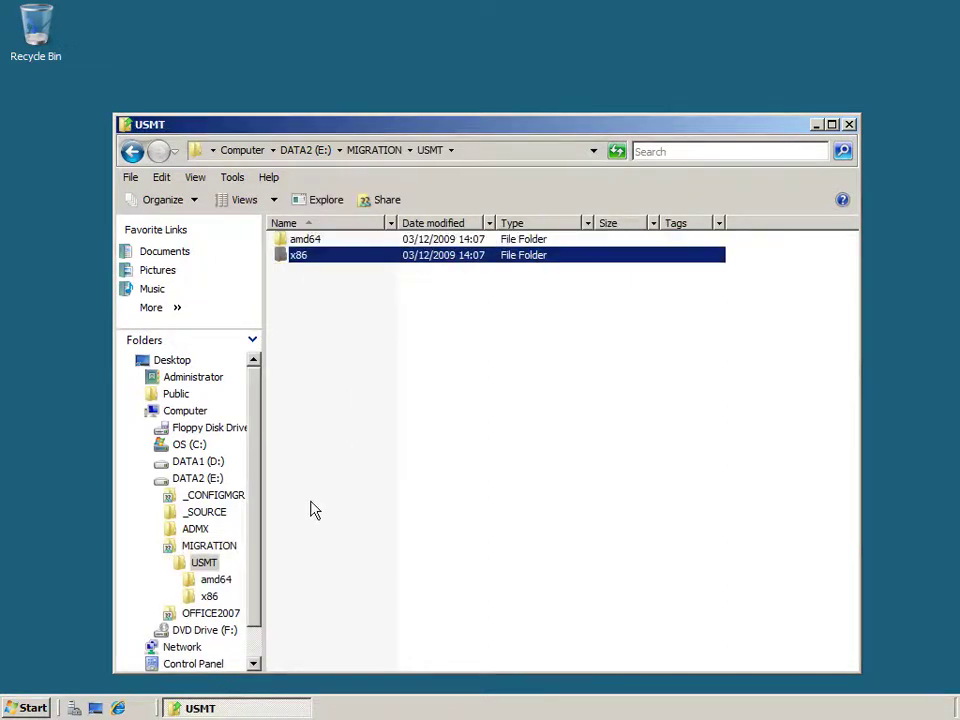
{"action": "left_click", "coordinate": [28, 708]}
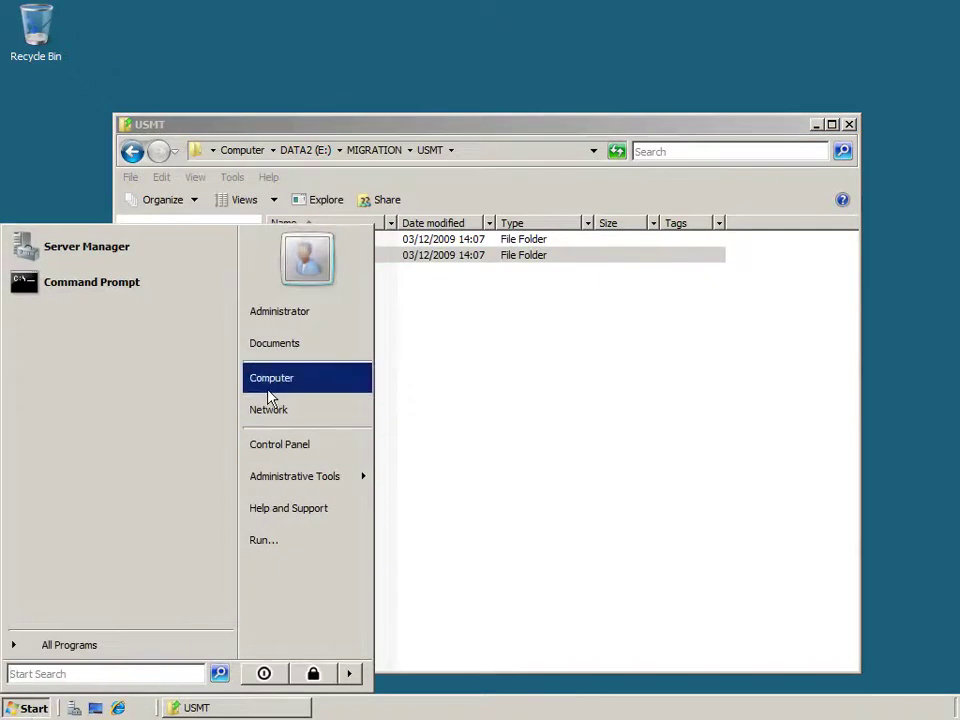
{"action": "left_click", "coordinate": [268, 390]}
{"action": "double_click", "coordinate": [333, 154]}
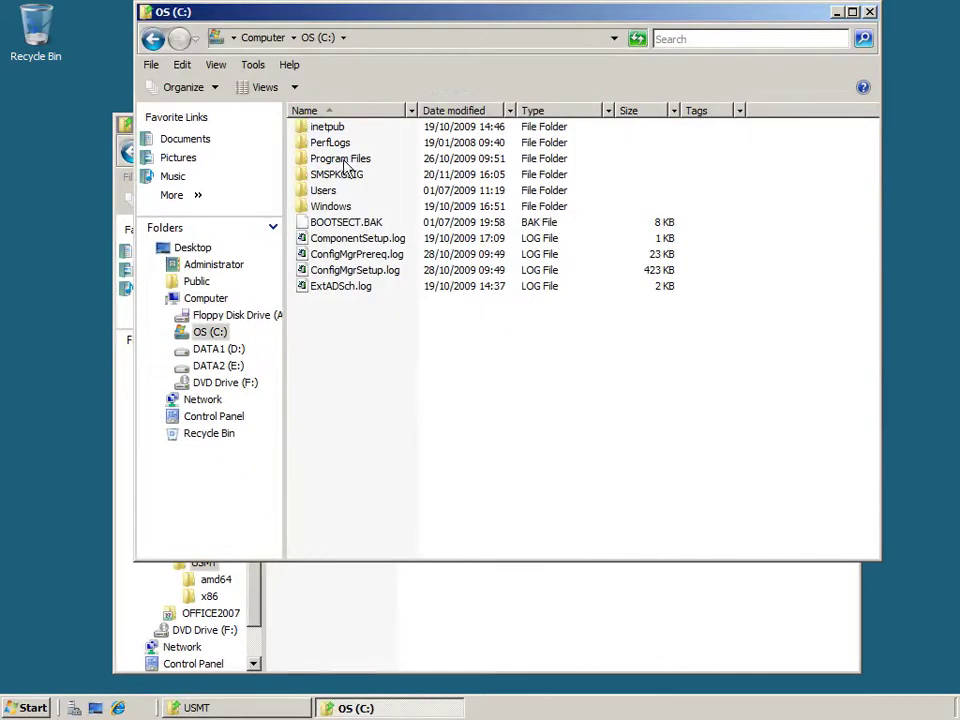
{"action": "double_click", "coordinate": [345, 159]}
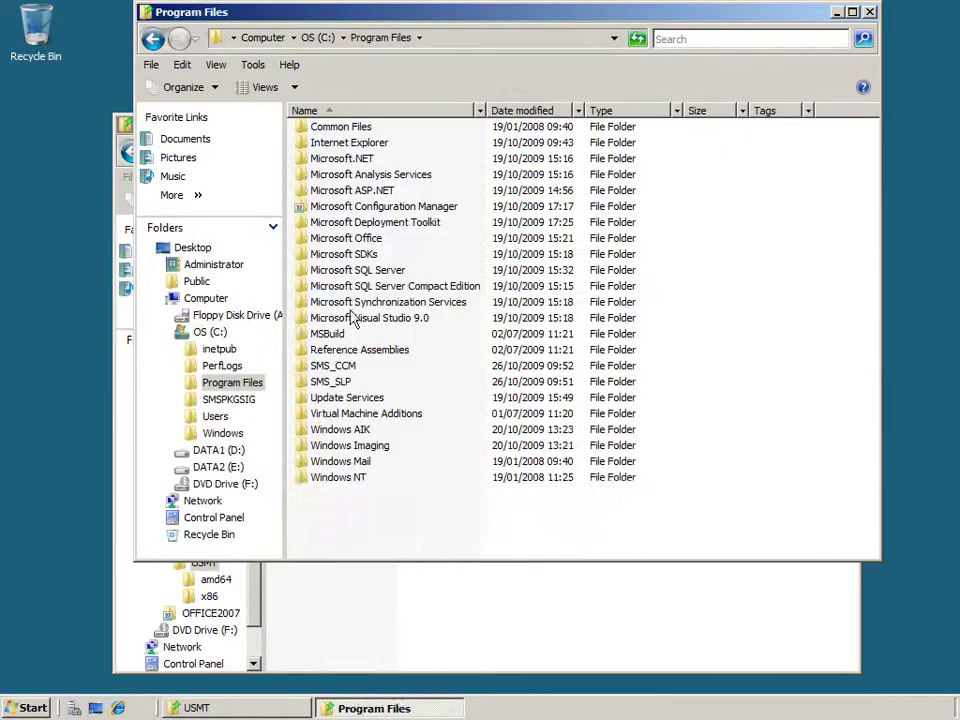
{"action": "double_click", "coordinate": [340, 429]}
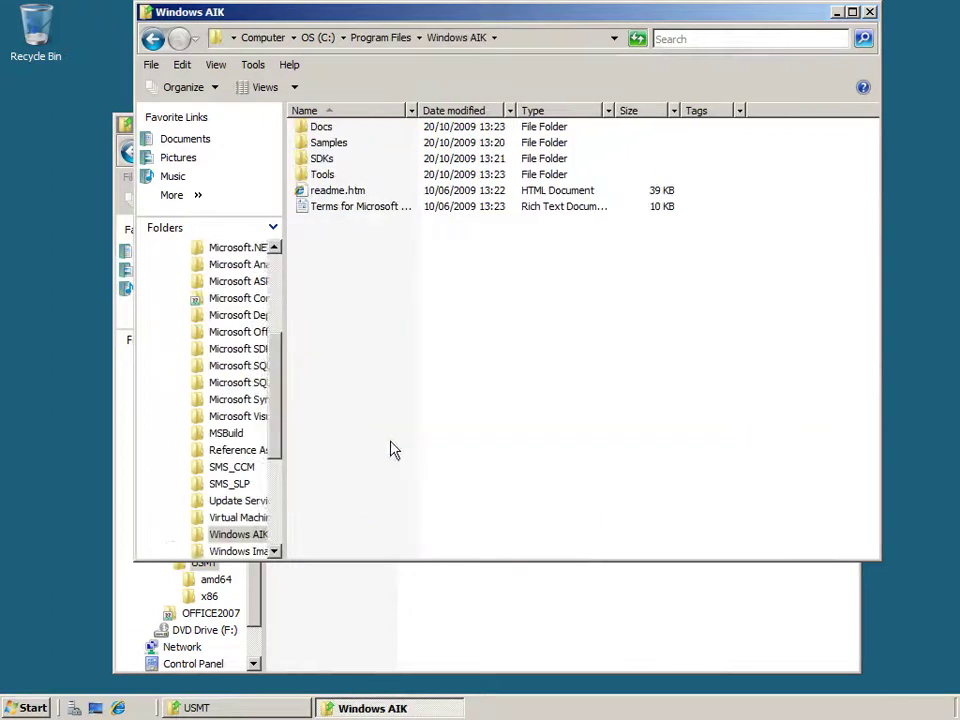
{"action": "double_click", "coordinate": [330, 176]}
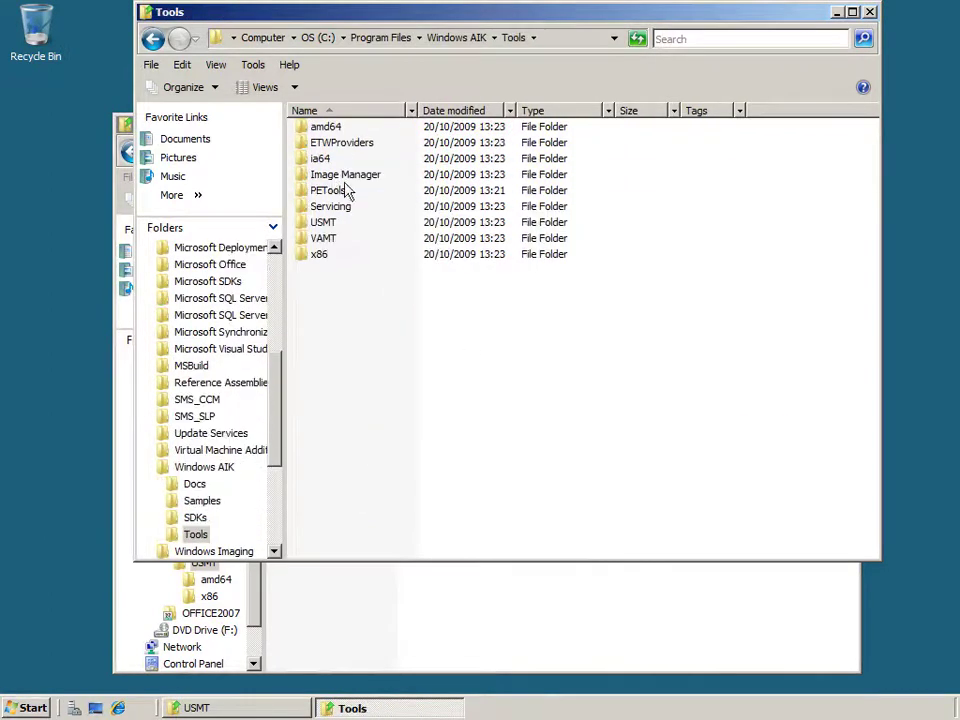
{"action": "double_click", "coordinate": [335, 224]}
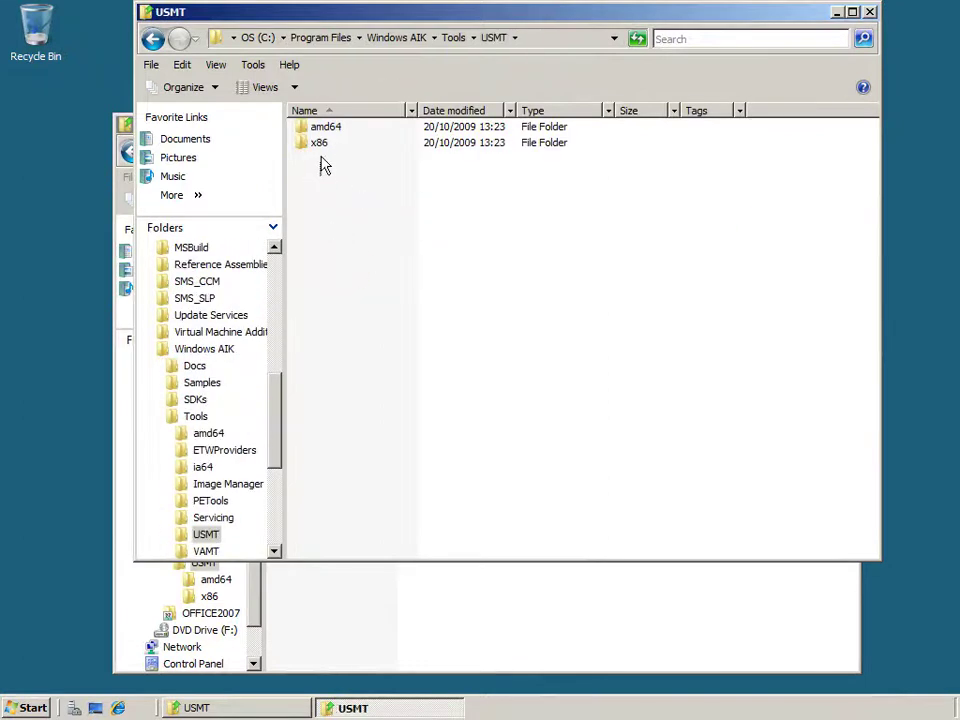
{"action": "left_click_drag", "start_coordinate": [320, 176], "coordinate": [321, 136]}
{"action": "right_click", "coordinate": [321, 135]}
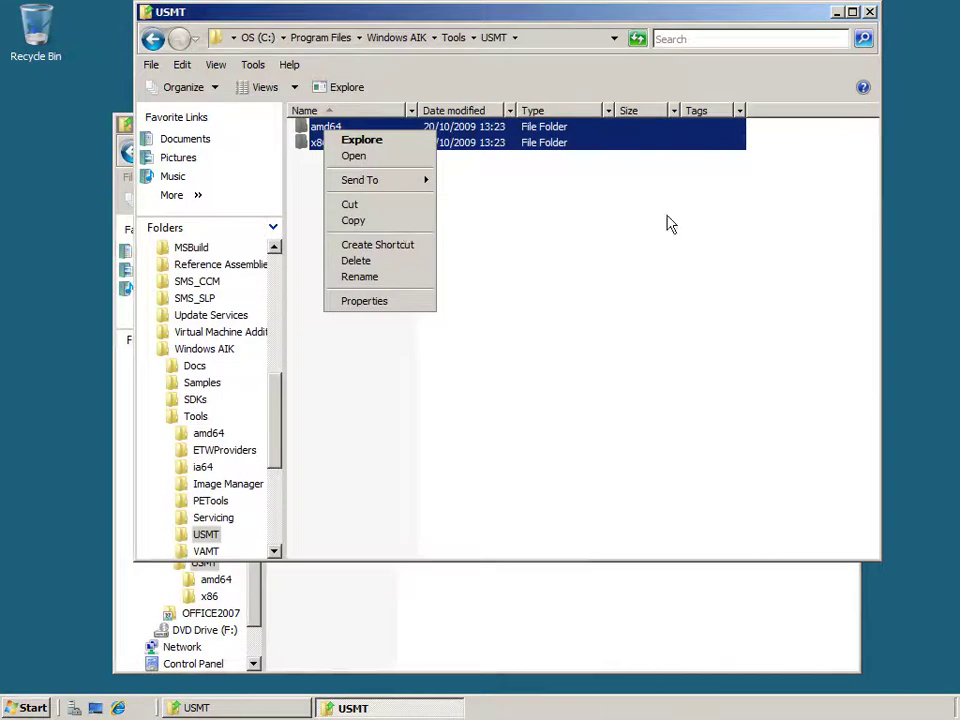
{"action": "left_click", "coordinate": [869, 12]}
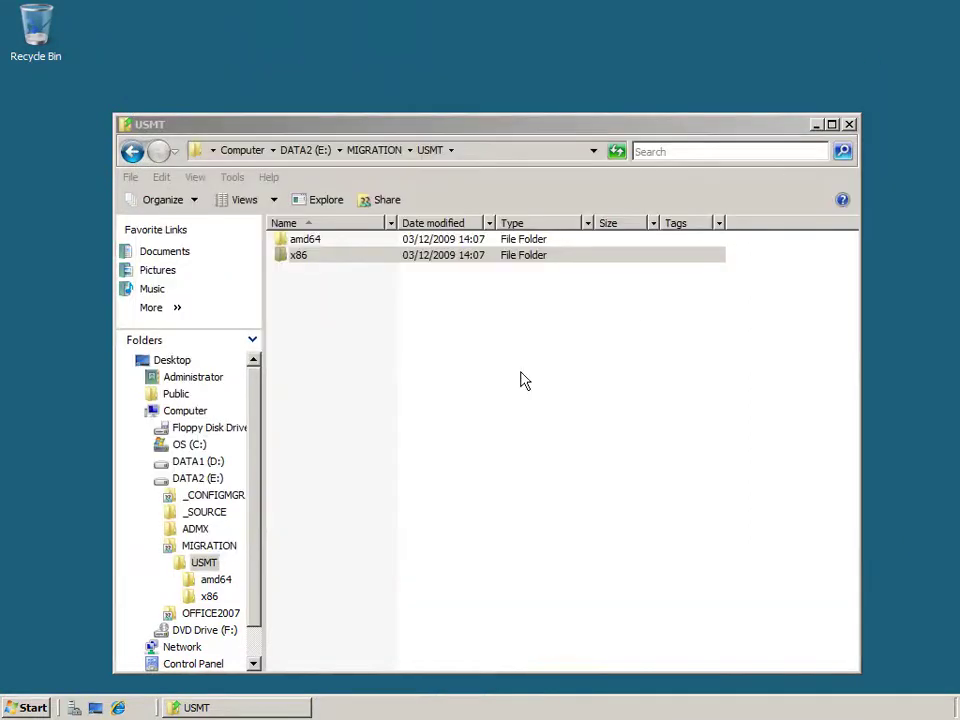
Open the x86 folder and pick out loadstate.exe, scanstate.exe and usmtutils.exe.
{"action": "left_click", "coordinate": [316, 257]}
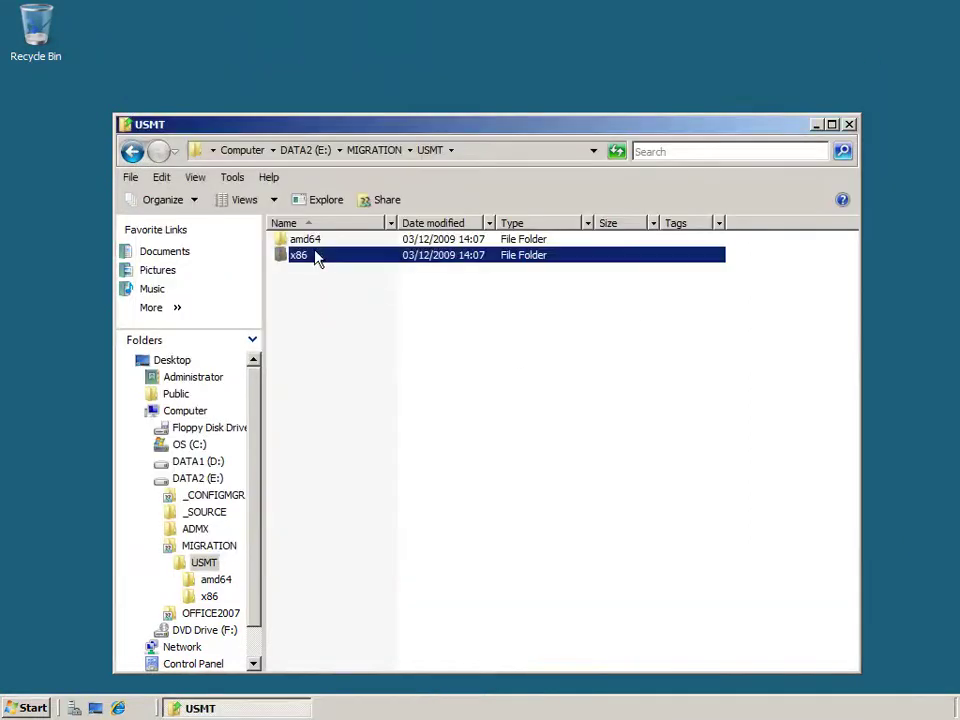
{"action": "double_click", "coordinate": [316, 257]}
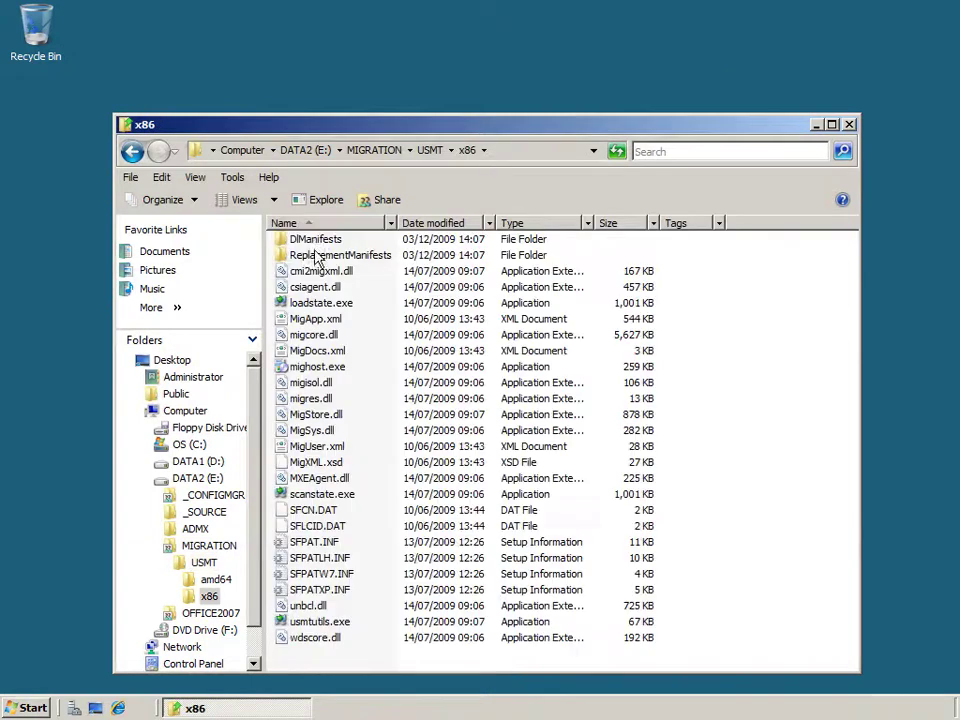
{"action": "left_click", "coordinate": [321, 305]}
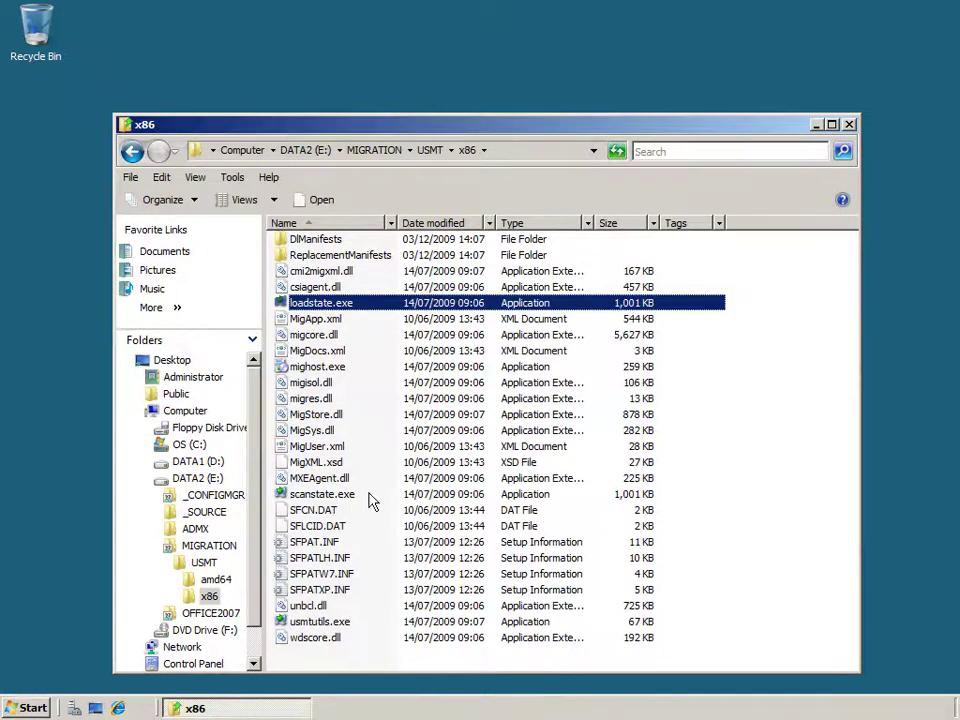
{"action": "left_click", "coordinate": [333, 497], "text": "ctrl"}
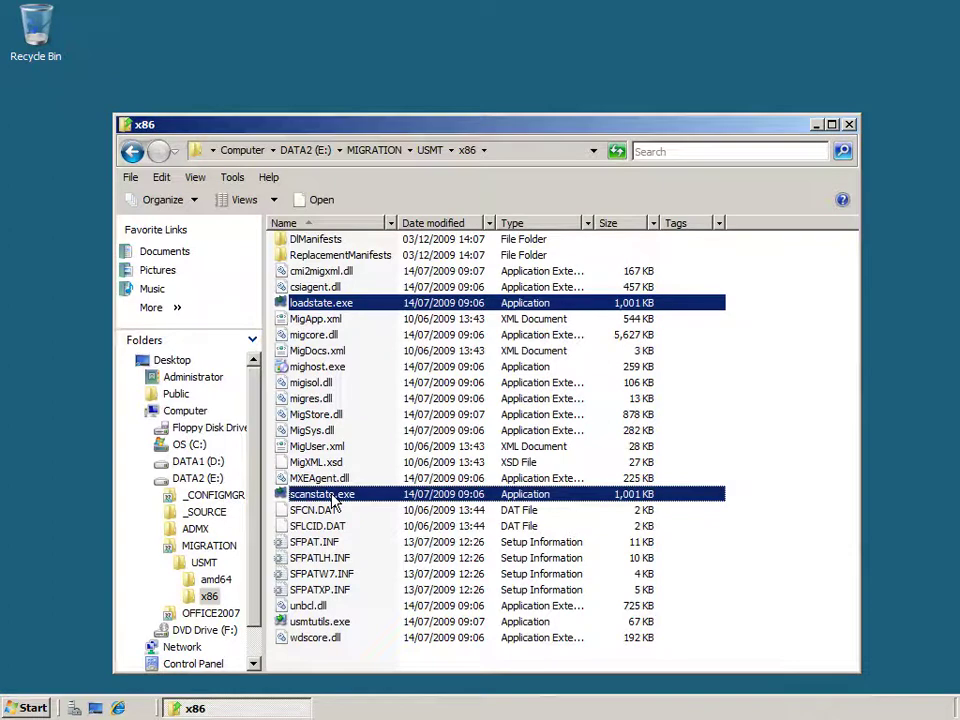
{"action": "left_click", "coordinate": [345, 623], "text": "ctrl"}
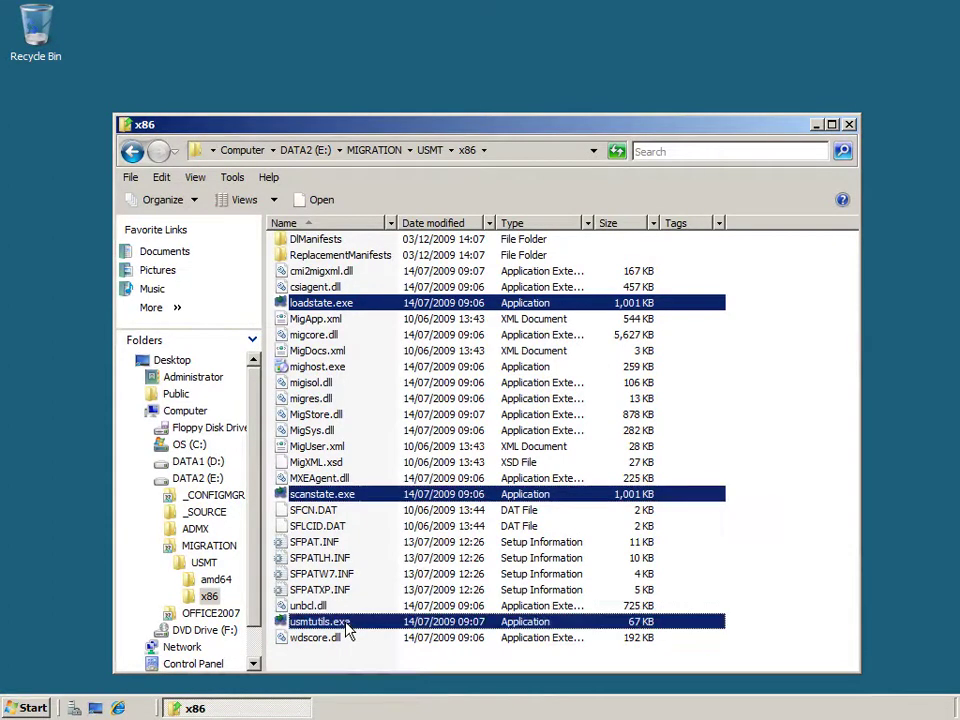
{"action": "left_click", "coordinate": [755, 431]}
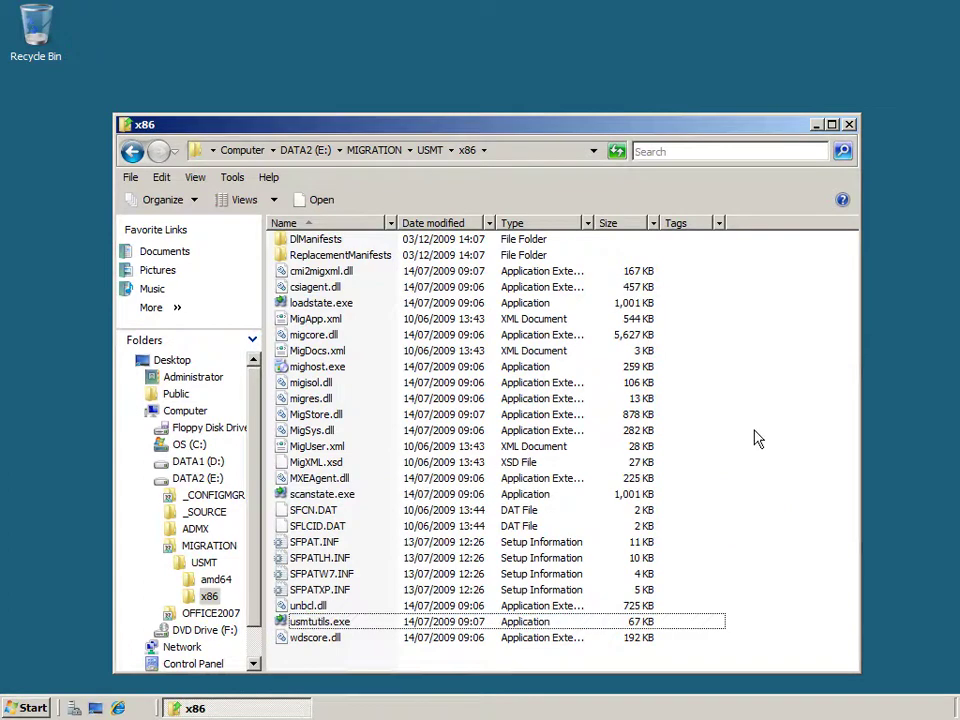
Sort files by type, pick out MigApp, MigDocs and MigUser.xml, and call up MigApp.xml's menu.
{"action": "left_click", "coordinate": [552, 223]}
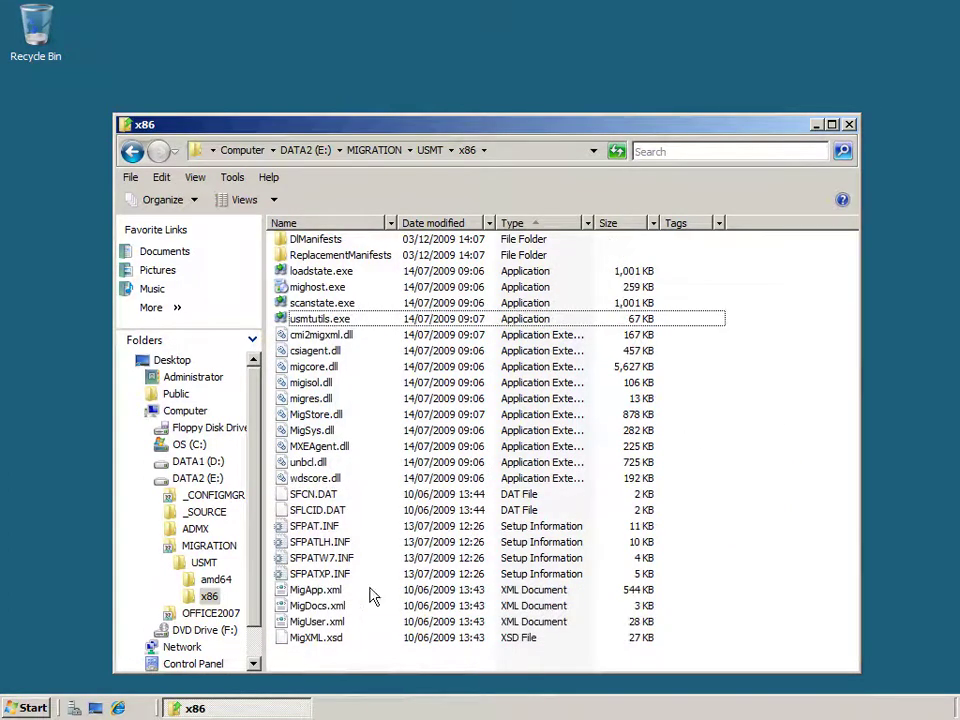
{"action": "left_click", "coordinate": [341, 590]}
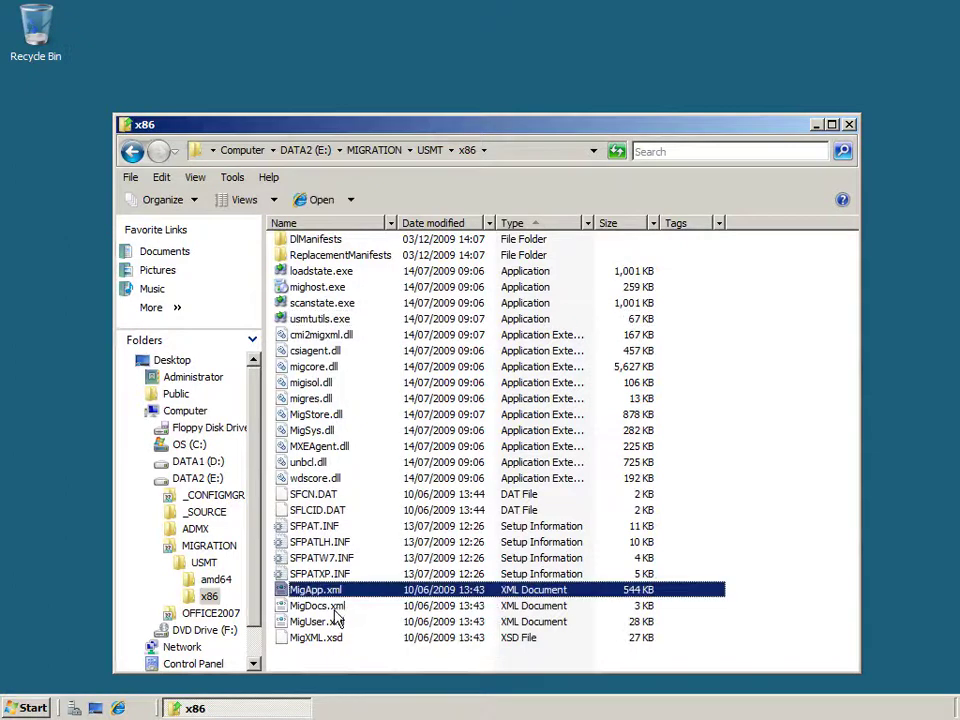
{"action": "left_click", "coordinate": [334, 606], "text": "shift"}
{"action": "left_click", "coordinate": [334, 621], "text": "shift"}
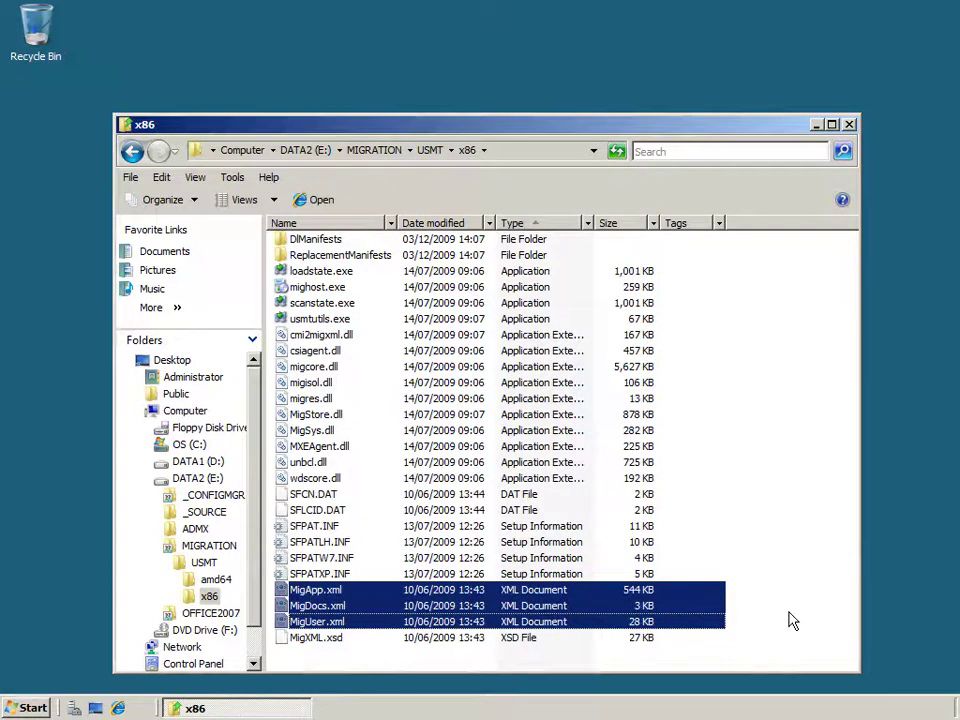
{"action": "left_click", "coordinate": [790, 621]}
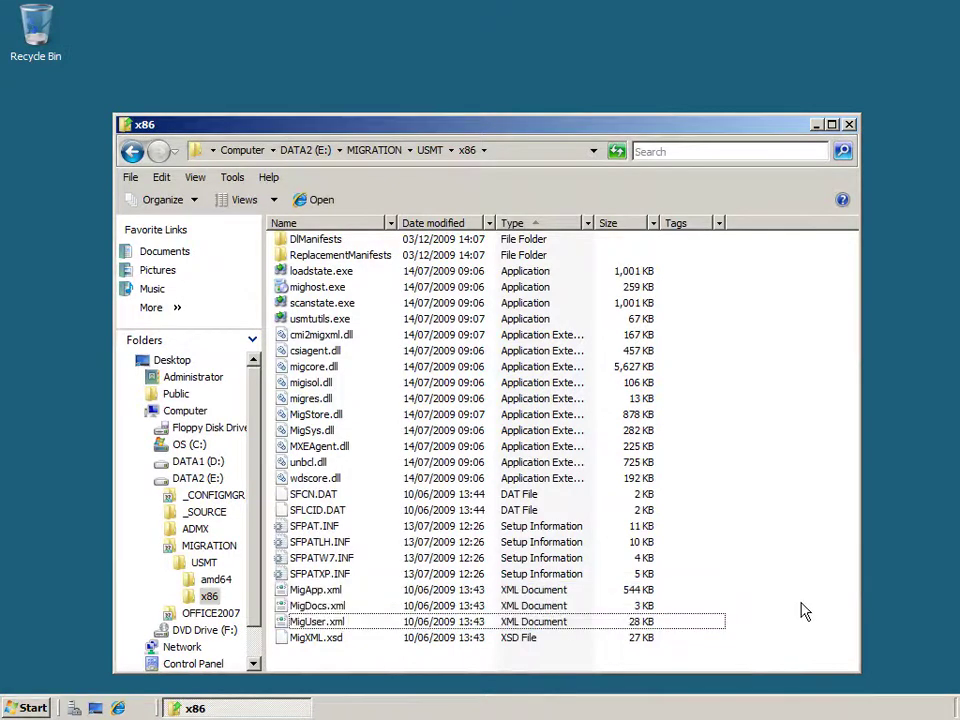
{"action": "left_click", "coordinate": [330, 591]}
{"action": "right_click", "coordinate": [325, 590]}
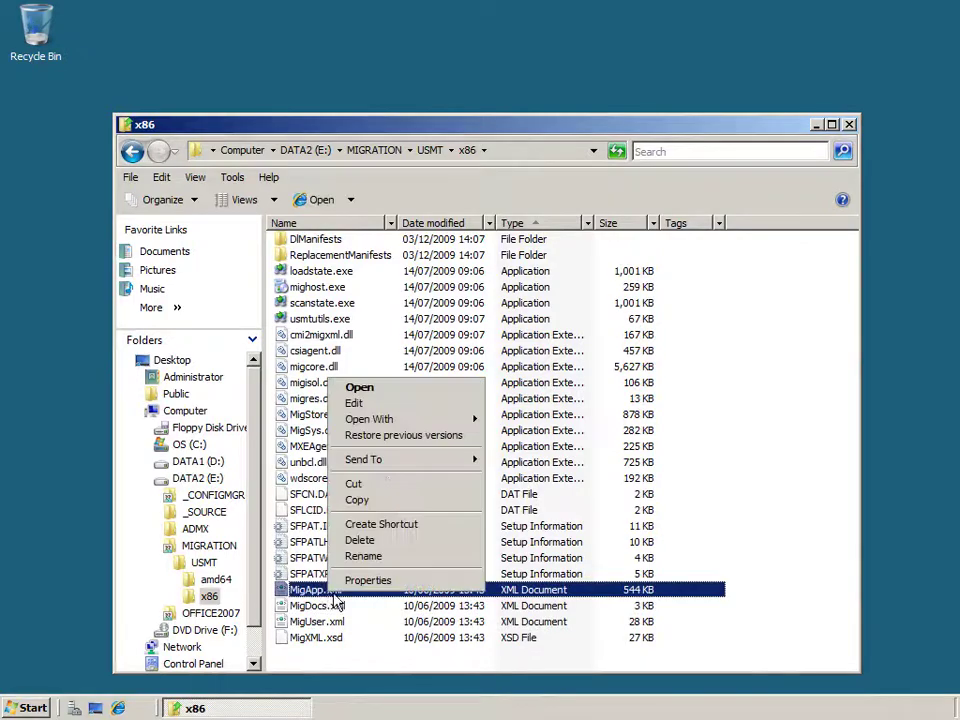
Open MigApp.xml in Notepad, scroll to the Windows Live Mail comment, then close it.
{"action": "left_click", "coordinate": [370, 404]}
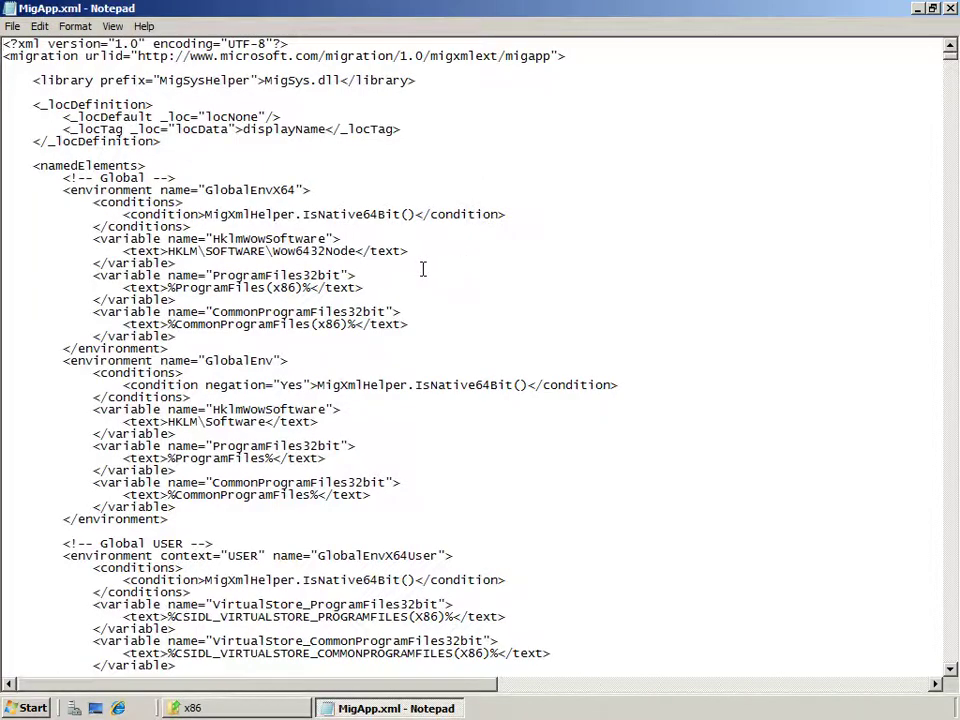
{"action": "scroll", "coordinate": [423, 269], "scroll_direction": "down", "scroll_amount": 4}
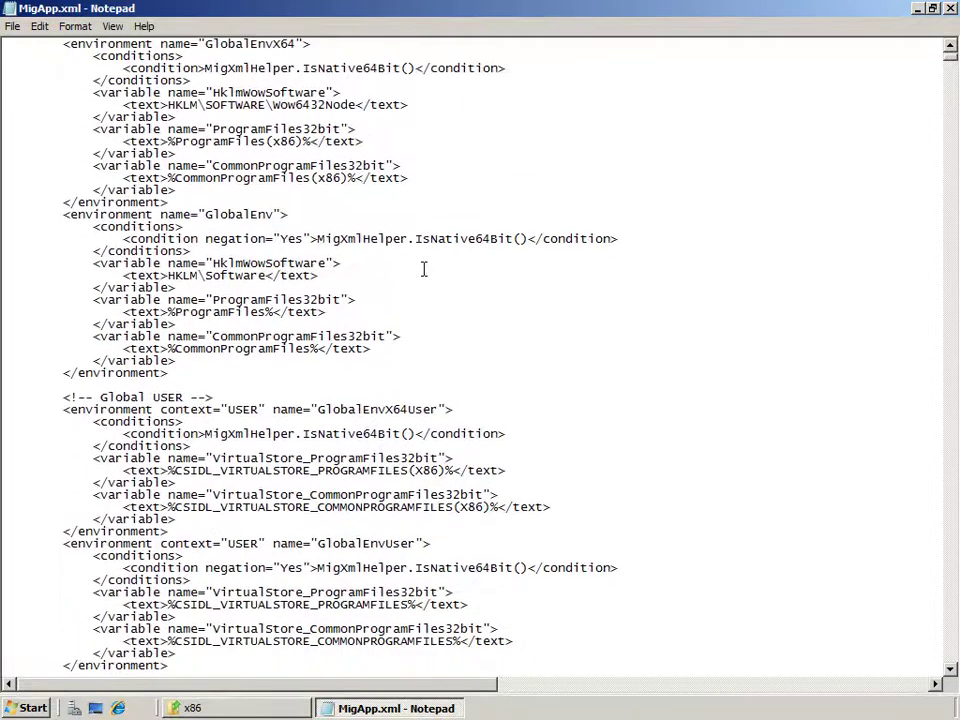
{"action": "scroll", "coordinate": [423, 269], "scroll_direction": "down", "scroll_amount": 3}
{"action": "scroll", "coordinate": [423, 269], "scroll_direction": "down", "scroll_amount": 2}
{"action": "scroll", "coordinate": [425, 269], "scroll_direction": "down", "scroll_amount": 6}
{"action": "scroll", "coordinate": [430, 271], "scroll_direction": "down", "scroll_amount": 6}
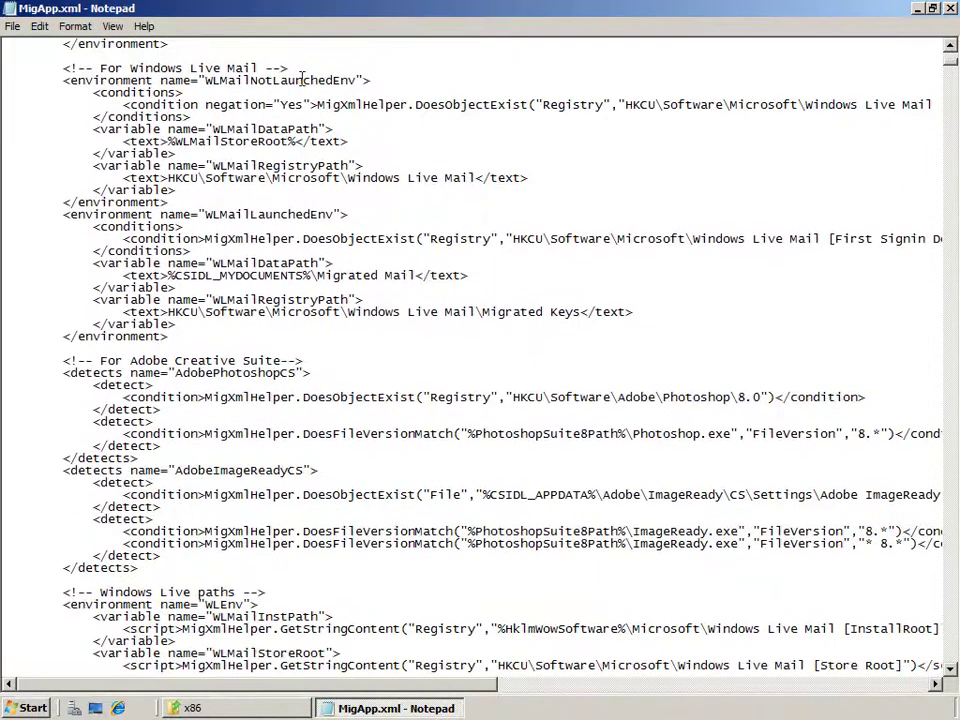
{"action": "left_click_drag", "start_coordinate": [289, 68], "coordinate": [63, 68]}
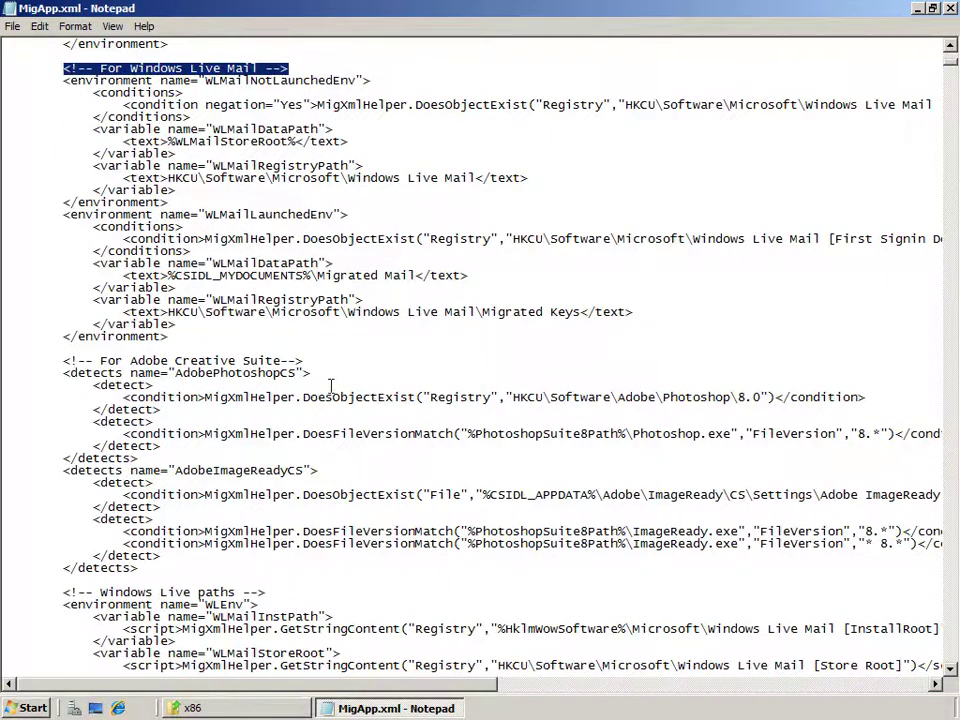
{"action": "left_click", "coordinate": [948, 11]}
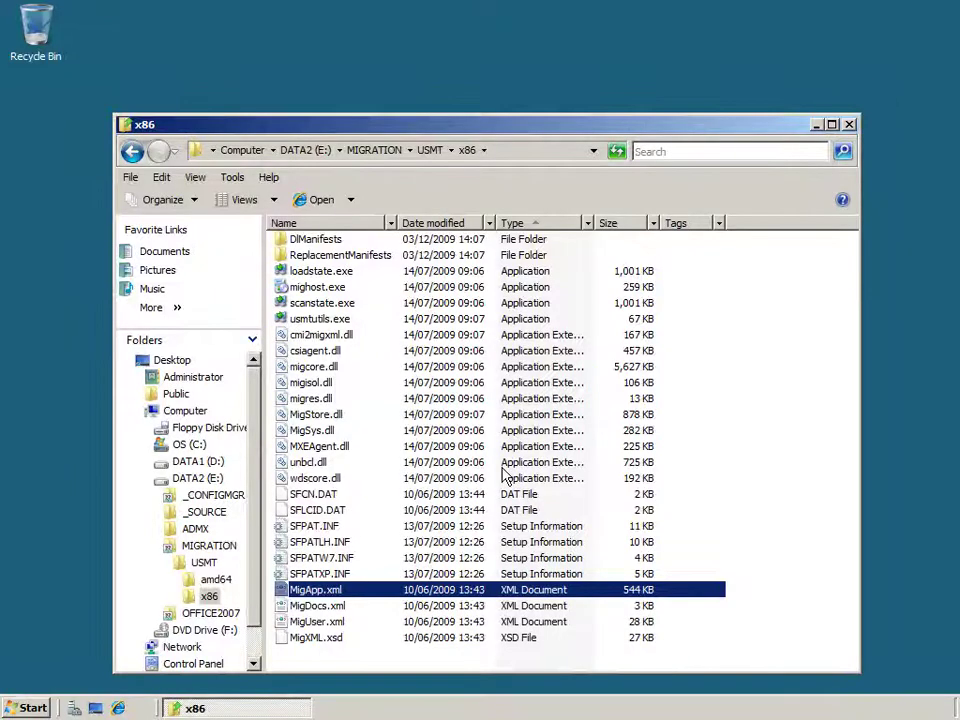
Edit MigDocs.xml in Notepad and highlight its argument comments, GenerateDocPatterns call and Example block.
{"action": "right_click", "coordinate": [331, 607]}
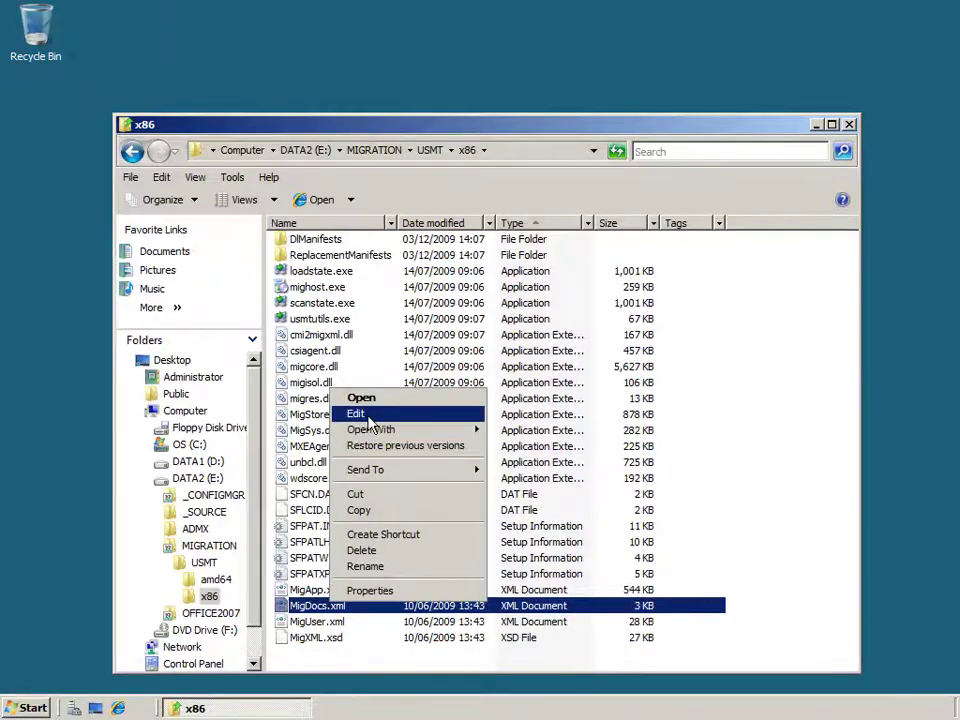
{"action": "left_click", "coordinate": [362, 414]}
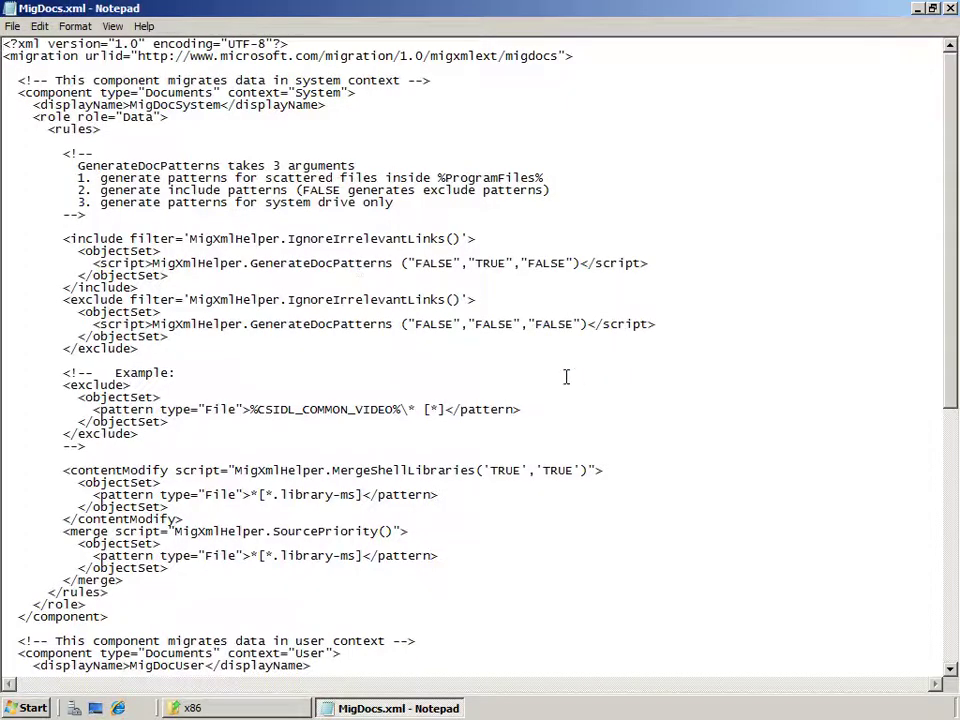
{"action": "scroll", "coordinate": [566, 376], "scroll_direction": "down", "scroll_amount": 11}
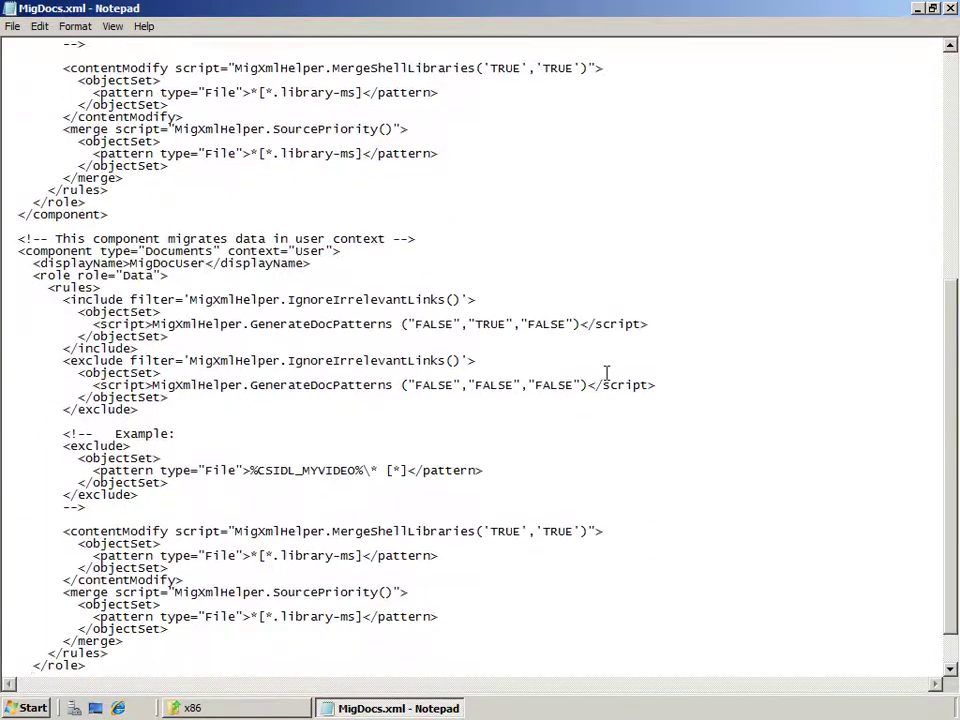
{"action": "scroll", "coordinate": [606, 373], "scroll_direction": "down", "scroll_amount": 2}
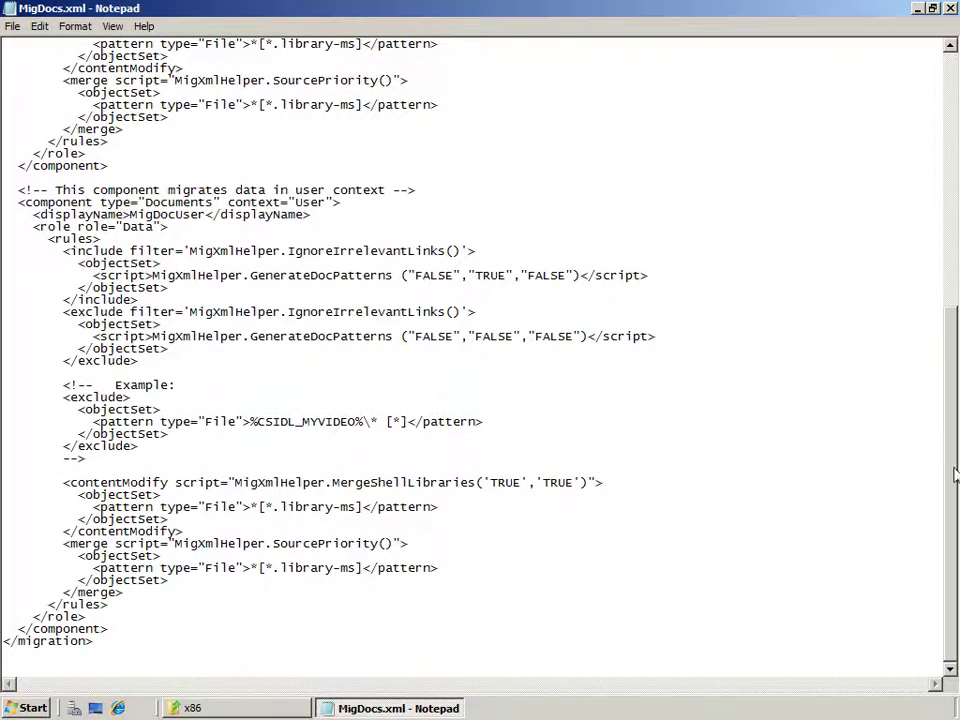
{"action": "left_click_drag", "start_coordinate": [955, 397], "coordinate": [947, 137]}
{"action": "left_click_drag", "start_coordinate": [397, 202], "coordinate": [50, 165]}
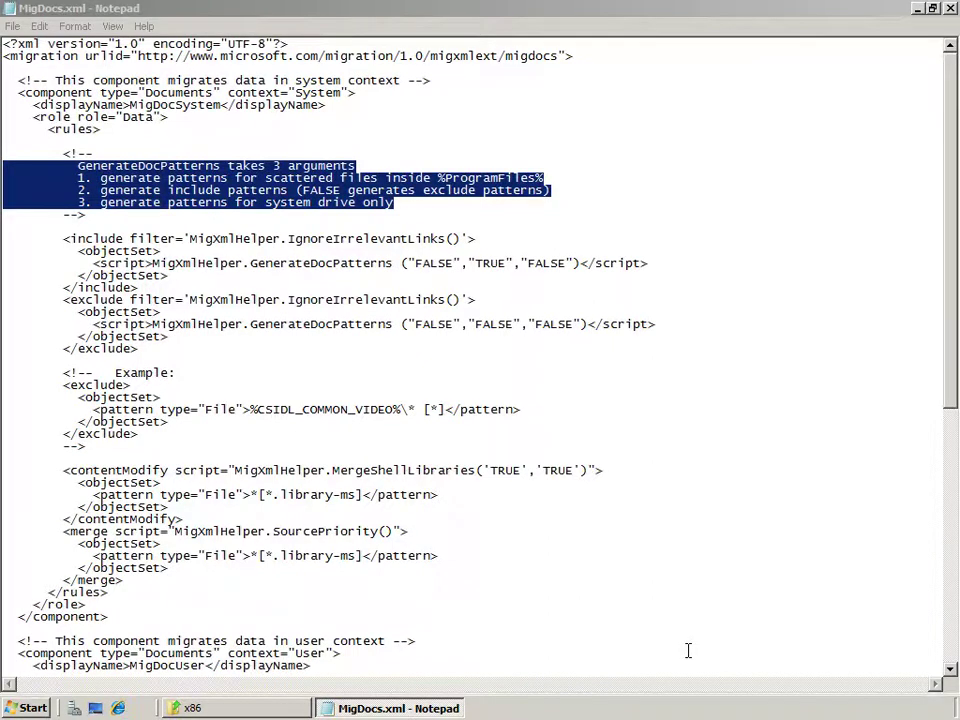
{"action": "left_click_drag", "start_coordinate": [395, 264], "coordinate": [152, 263]}
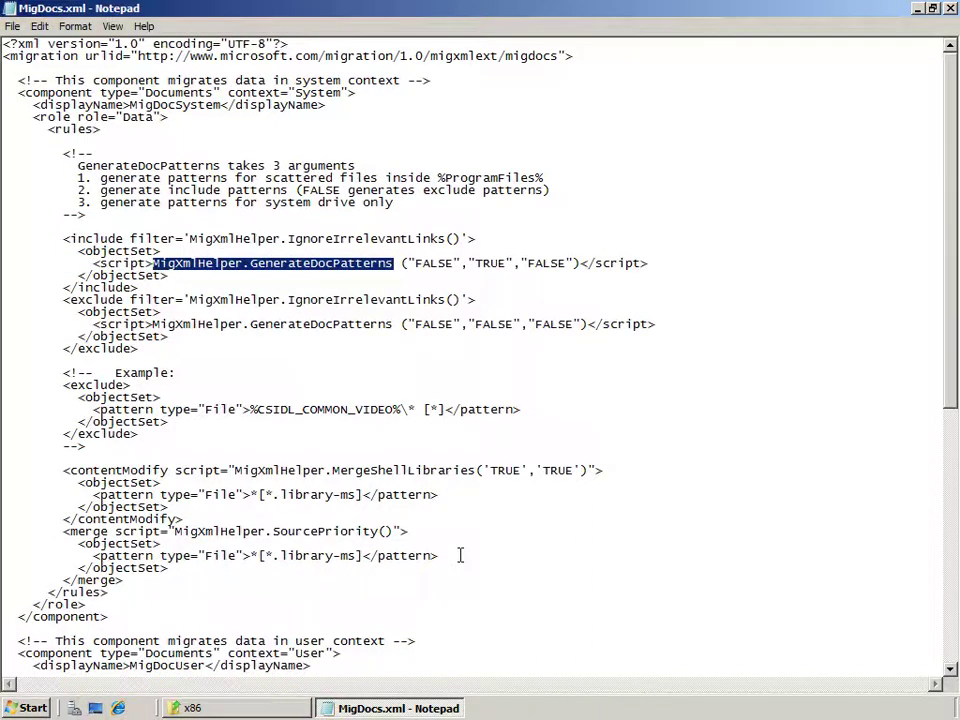
{"action": "left_click_drag", "start_coordinate": [88, 446], "coordinate": [4, 369]}
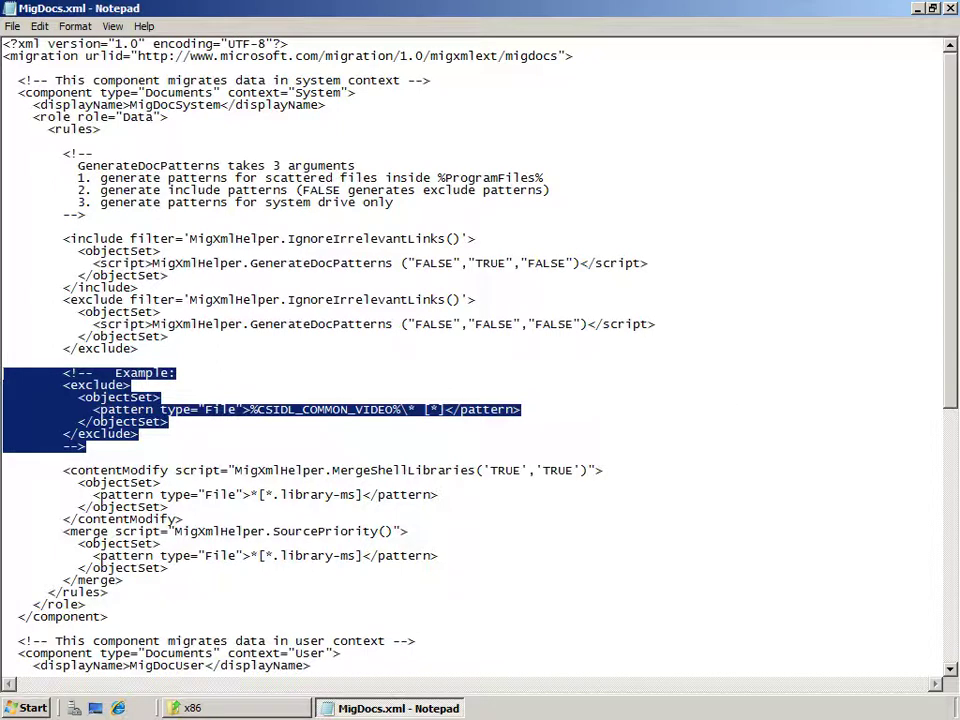
Close MigDocs.xml, open MigUser.xml in Notepad, highlight its My Video block, and close it.
{"action": "left_click", "coordinate": [952, 12]}
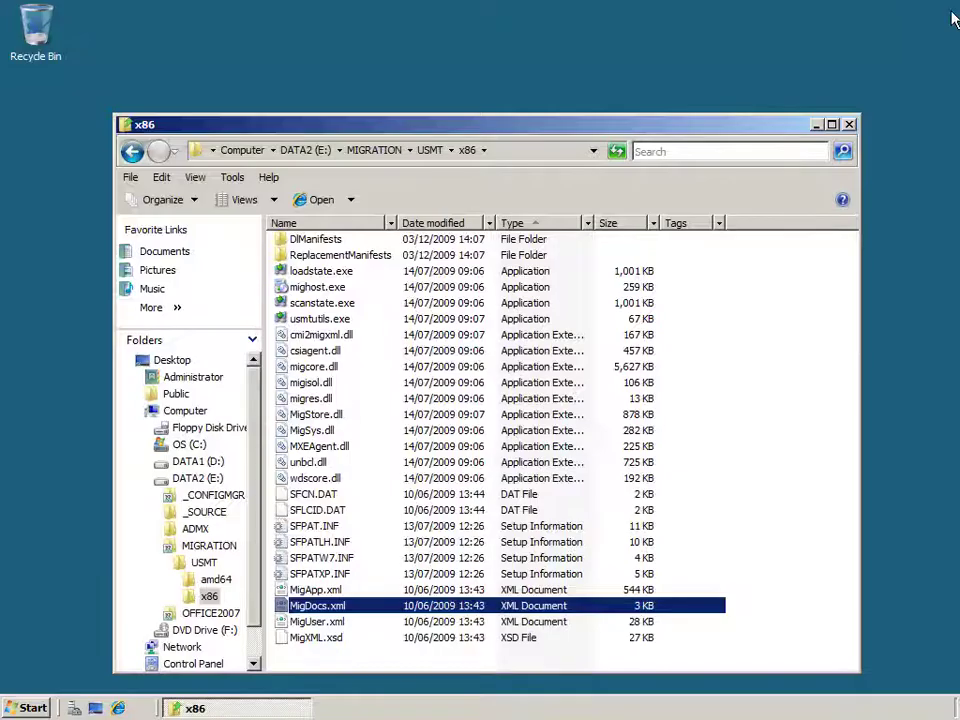
{"action": "left_click", "coordinate": [338, 626]}
{"action": "right_click", "coordinate": [338, 626]}
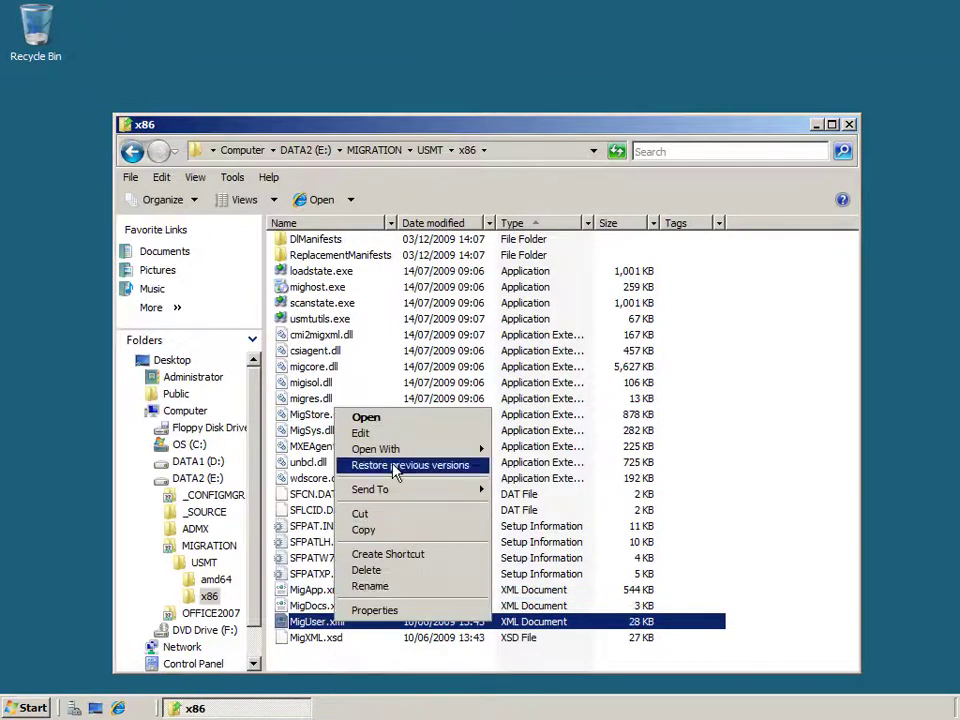
{"action": "left_click", "coordinate": [360, 432]}
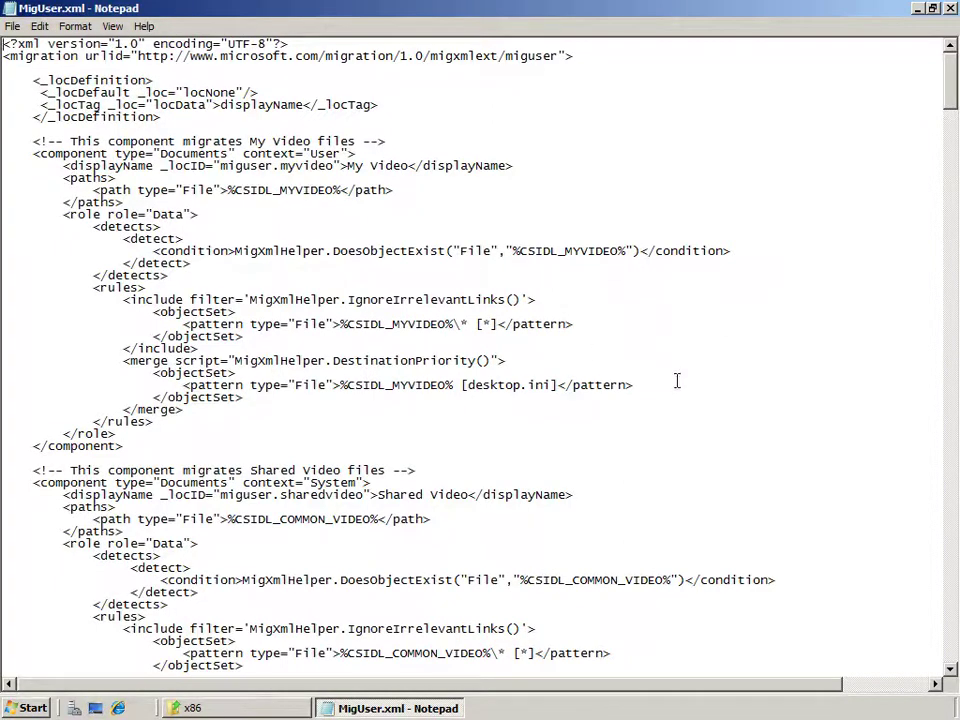
{"action": "left_click_drag", "start_coordinate": [128, 445], "coordinate": [2, 153]}
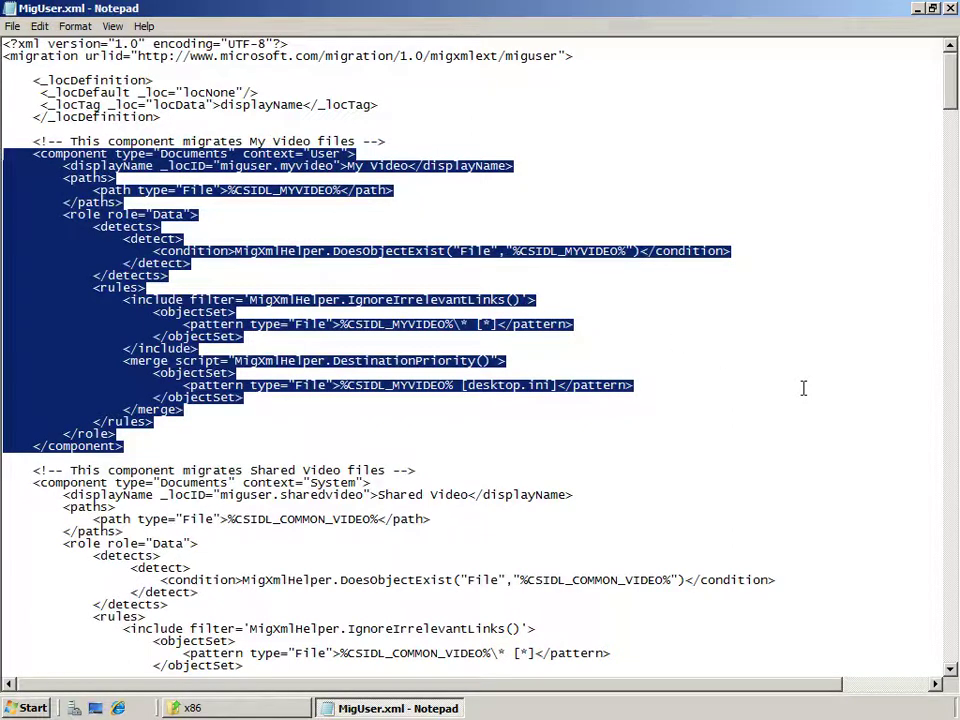
{"action": "left_click_drag", "start_coordinate": [388, 141], "coordinate": [29, 146]}
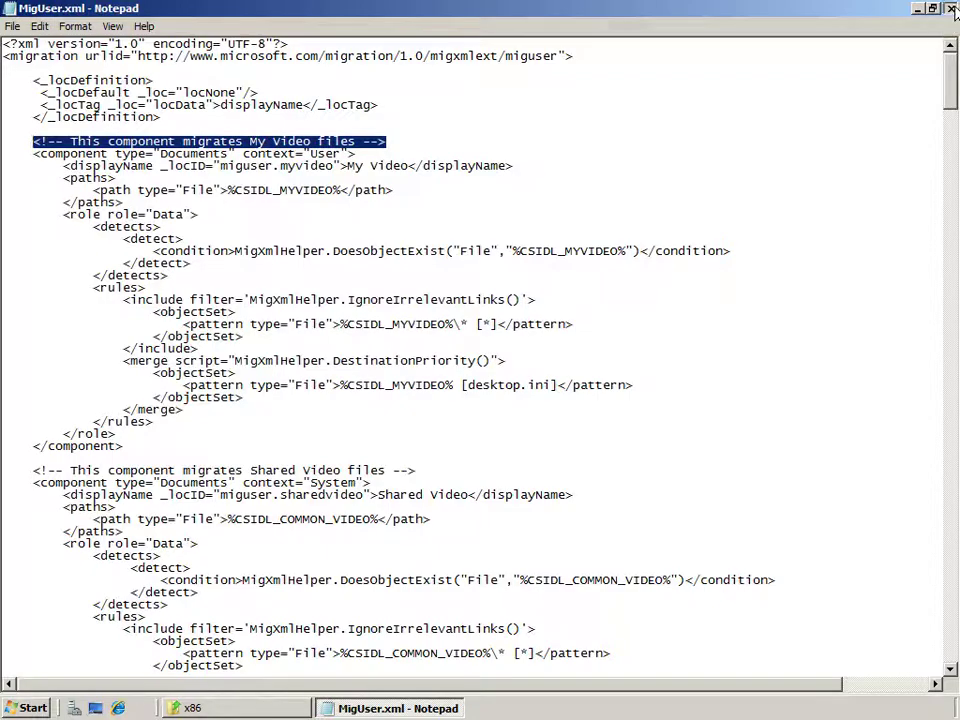
{"action": "left_click", "coordinate": [951, 9]}
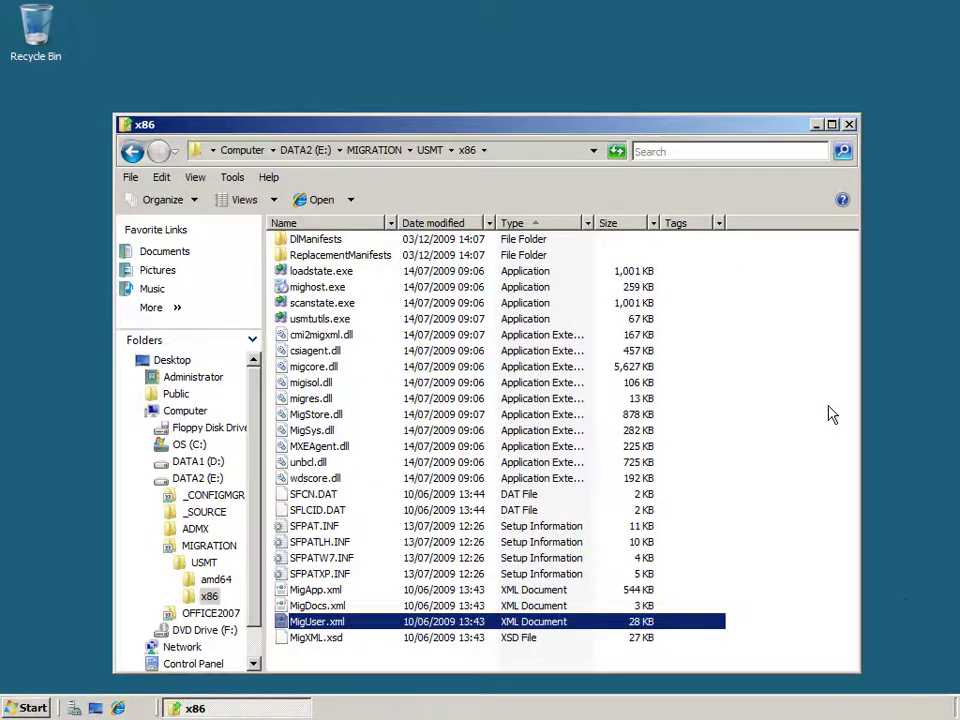
Go back up to the MIGRATION folder and call up USMT_MIGRATION.BAT's context menu.
{"action": "left_click", "coordinate": [35, 30]}
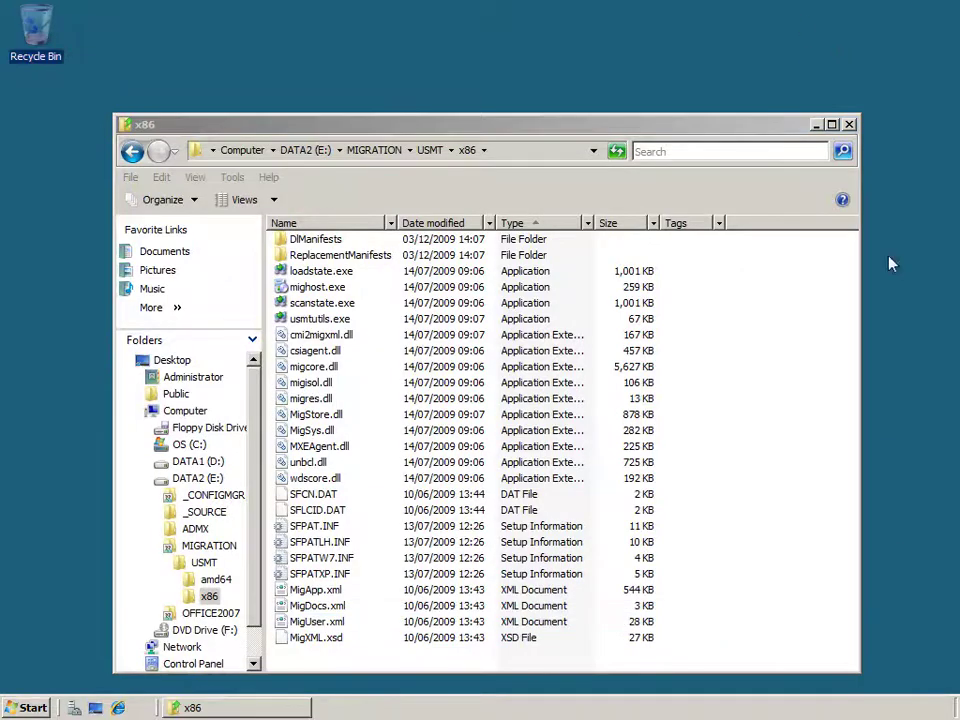
{"action": "left_click", "coordinate": [374, 150]}
{"action": "left_click", "coordinate": [326, 259]}
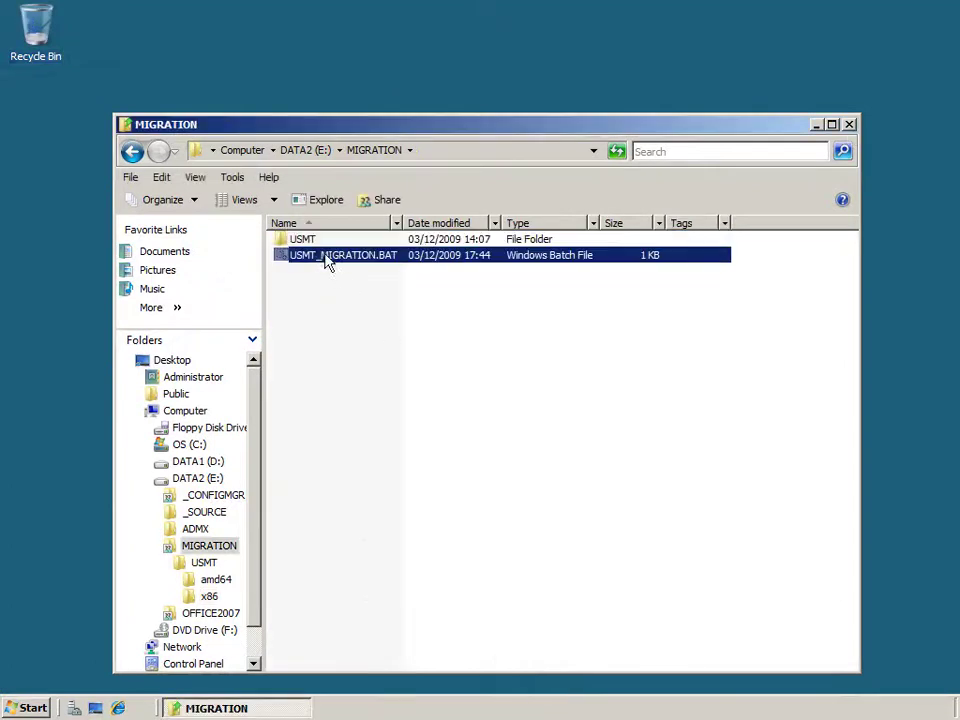
{"action": "right_click", "coordinate": [368, 257]}
Edit USMT_MIGRATION.BAT in Notepad and highlight its NET USE, XCOPY, CD and scanstate lines.
{"action": "left_click", "coordinate": [395, 280]}
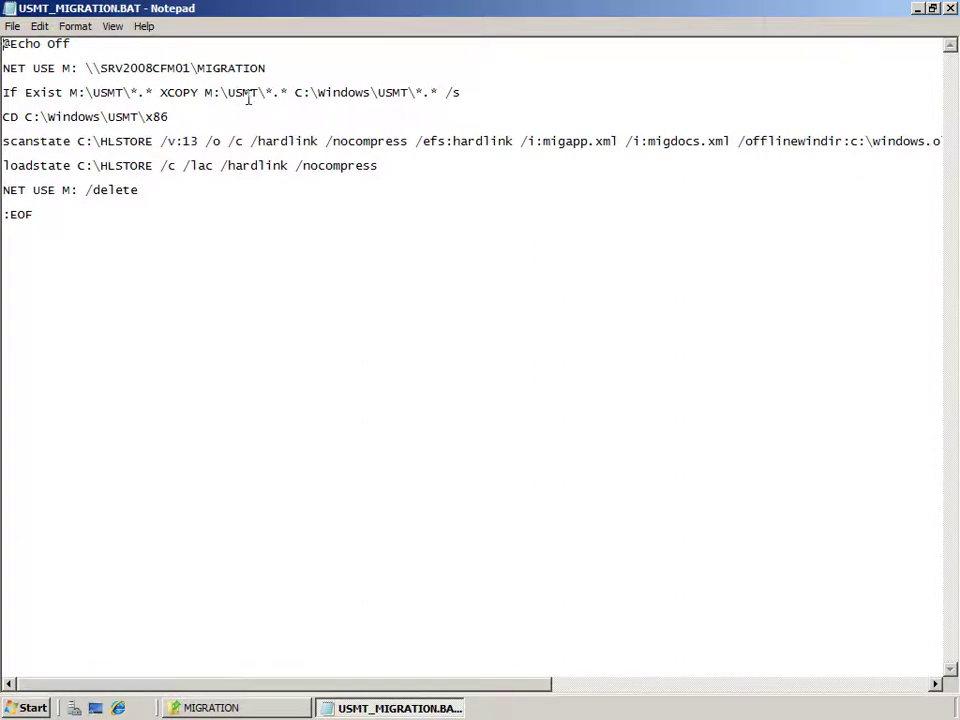
{"action": "left_click_drag", "start_coordinate": [76, 68], "coordinate": [6, 67]}
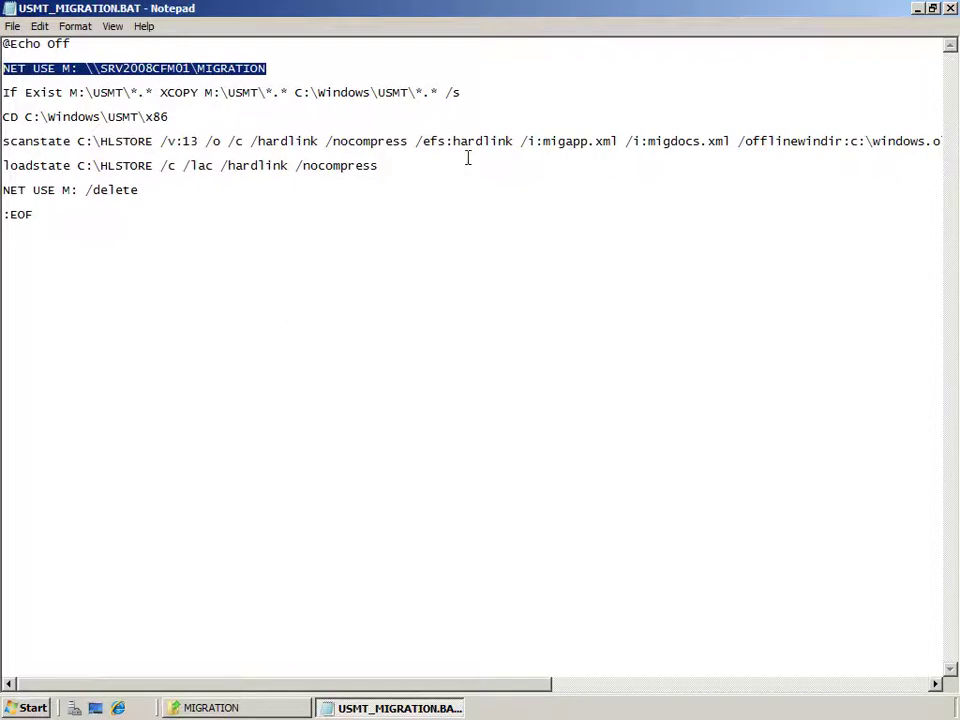
{"action": "left_click_drag", "start_coordinate": [461, 92], "coordinate": [6, 88]}
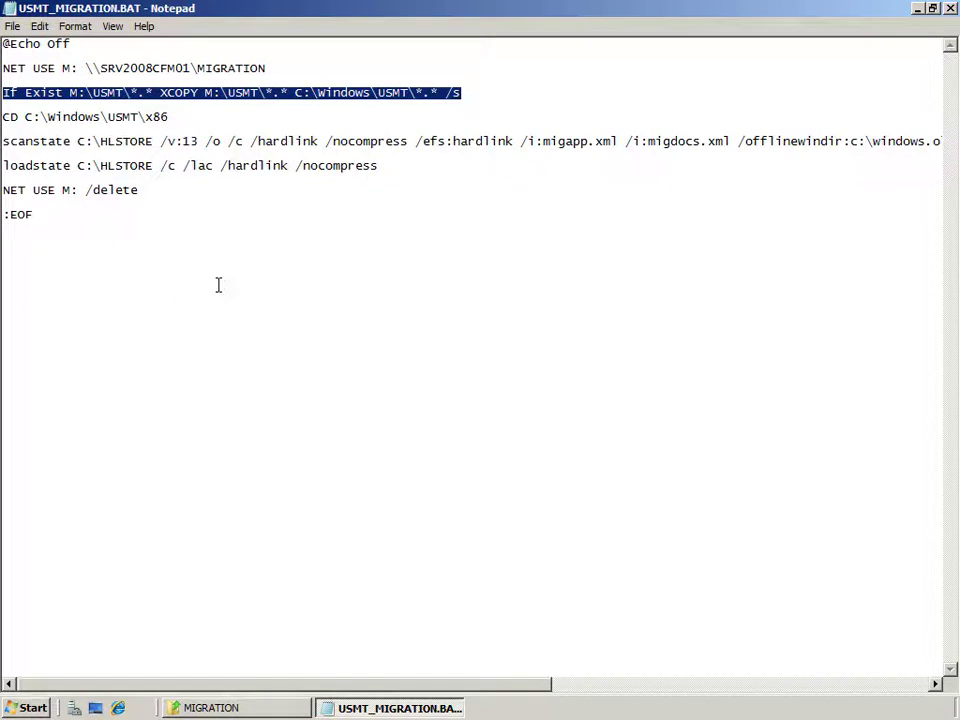
{"action": "left_click_drag", "start_coordinate": [169, 117], "coordinate": [5, 118]}
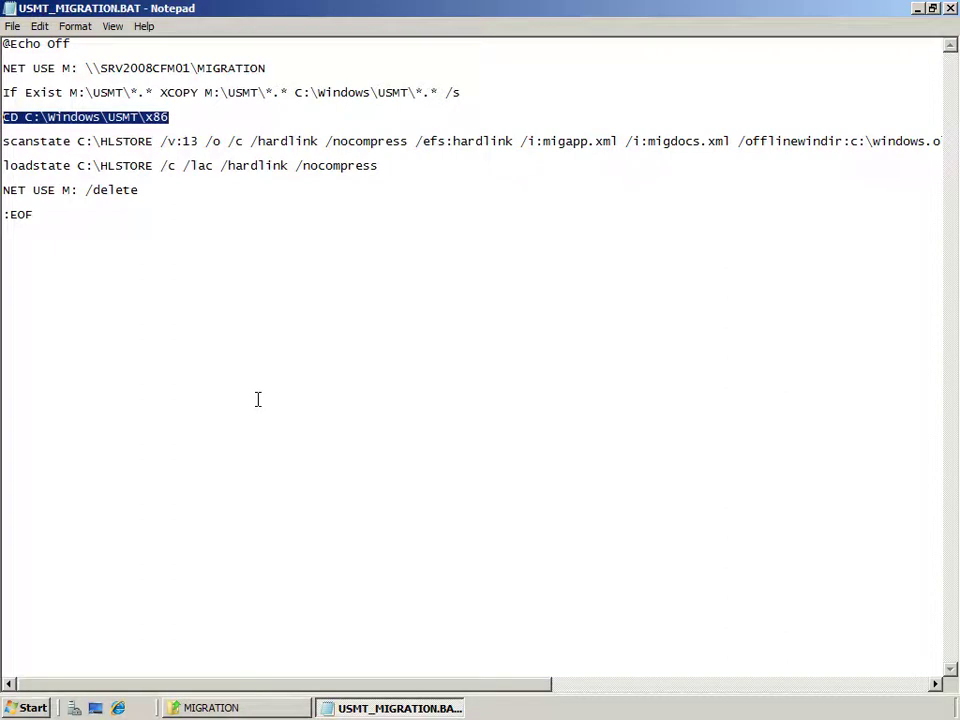
{"action": "left_click_drag", "start_coordinate": [72, 141], "coordinate": [2, 143]}
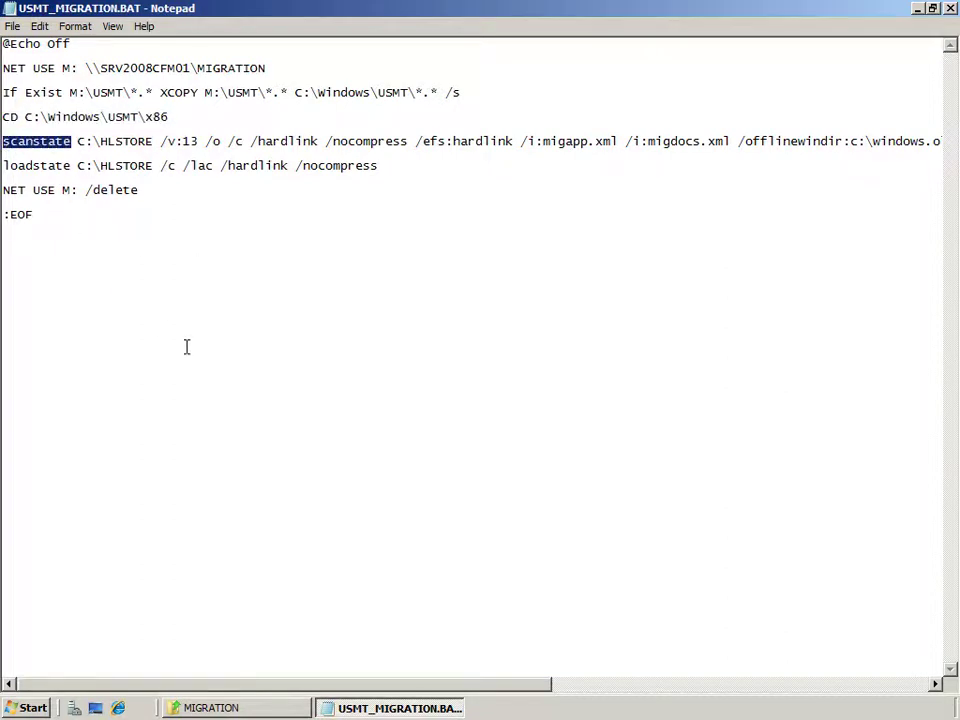
{"action": "left_click_drag", "start_coordinate": [79, 143], "coordinate": [737, 148]}
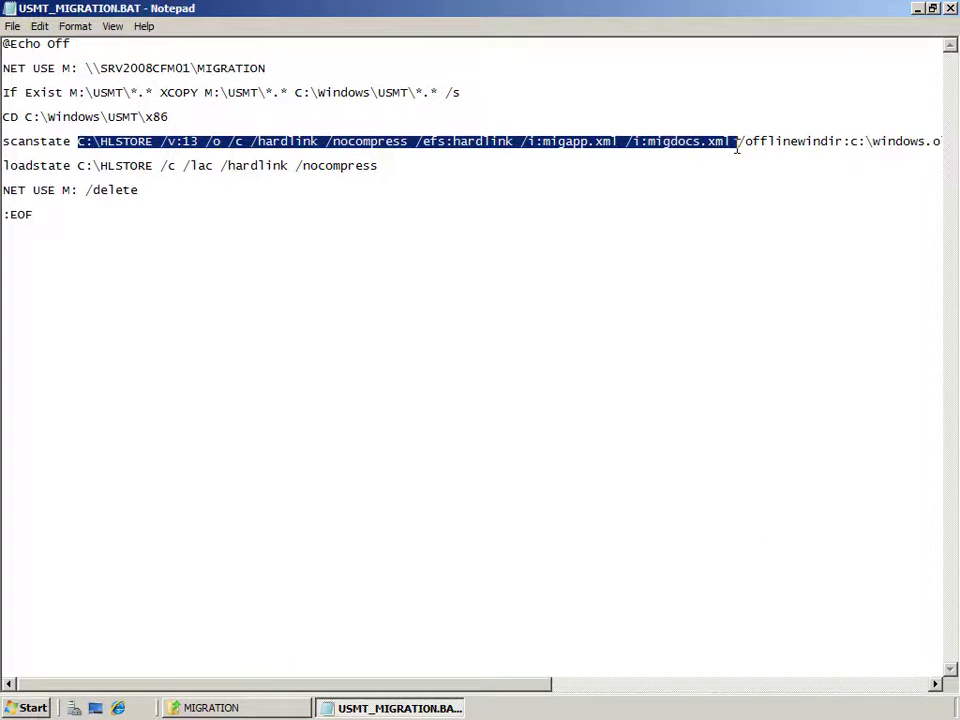
Highlight scanstate's offlinewindir, log and progress arguments, the loadstate line and NET USE M: /delete.
{"action": "left_click_drag", "start_coordinate": [180, 689], "coordinate": [585, 688]}
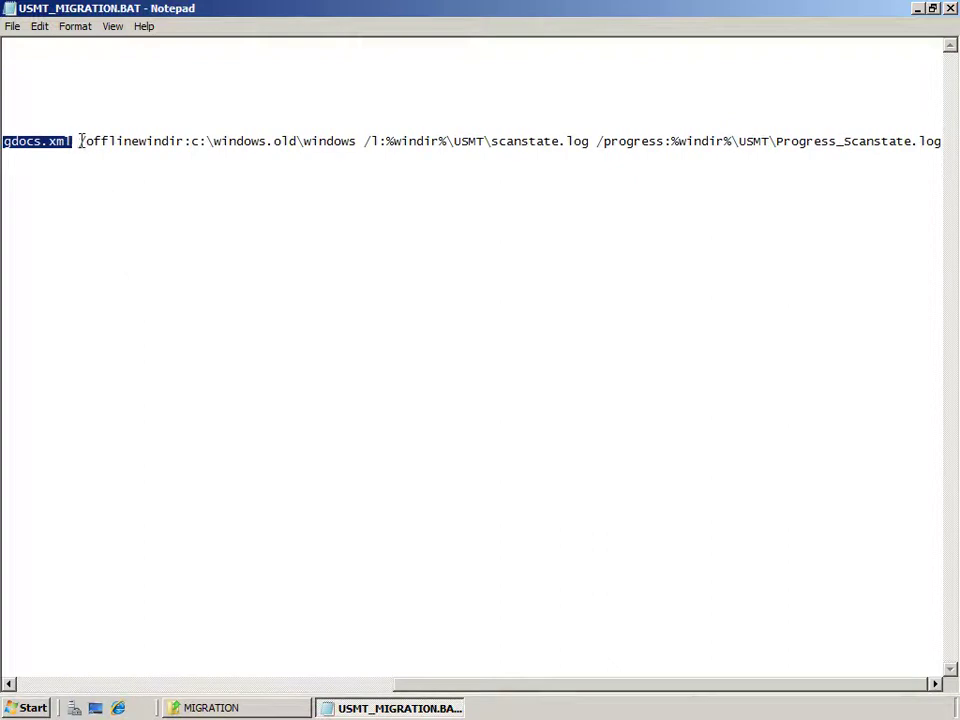
{"action": "left_click_drag", "start_coordinate": [85, 141], "coordinate": [353, 143]}
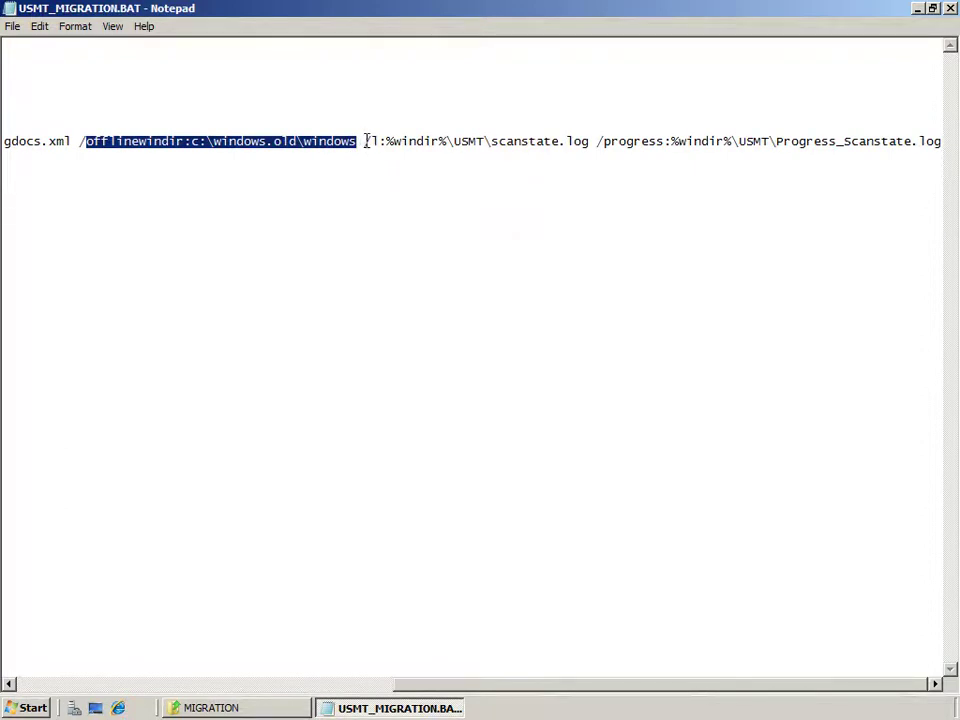
{"action": "left_click_drag", "start_coordinate": [364, 141], "coordinate": [590, 147]}
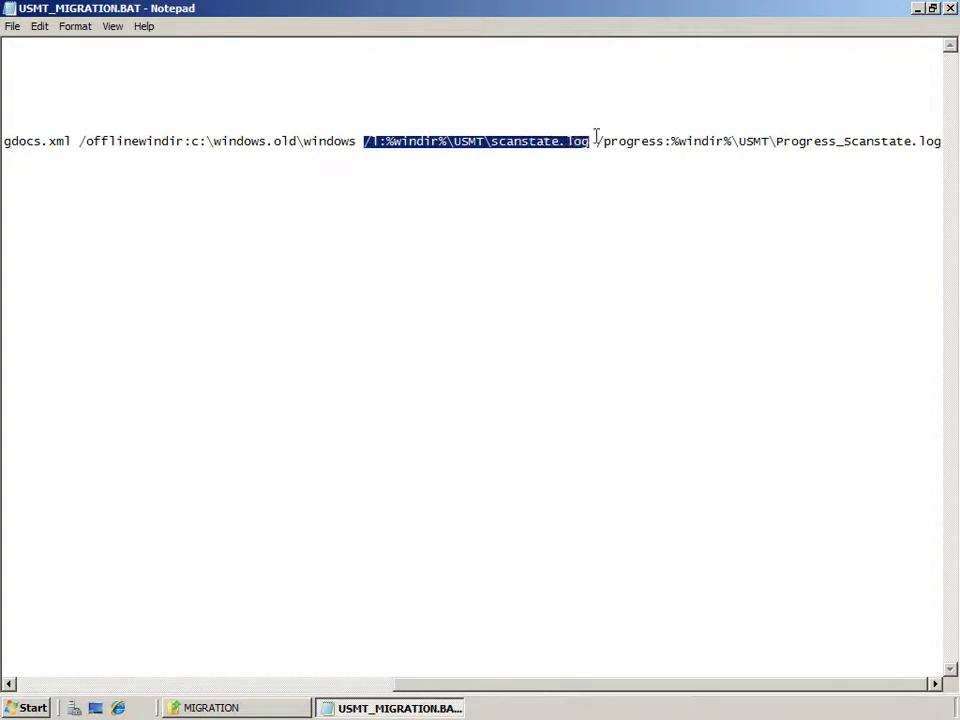
{"action": "left_click_drag", "start_coordinate": [597, 141], "coordinate": [938, 137]}
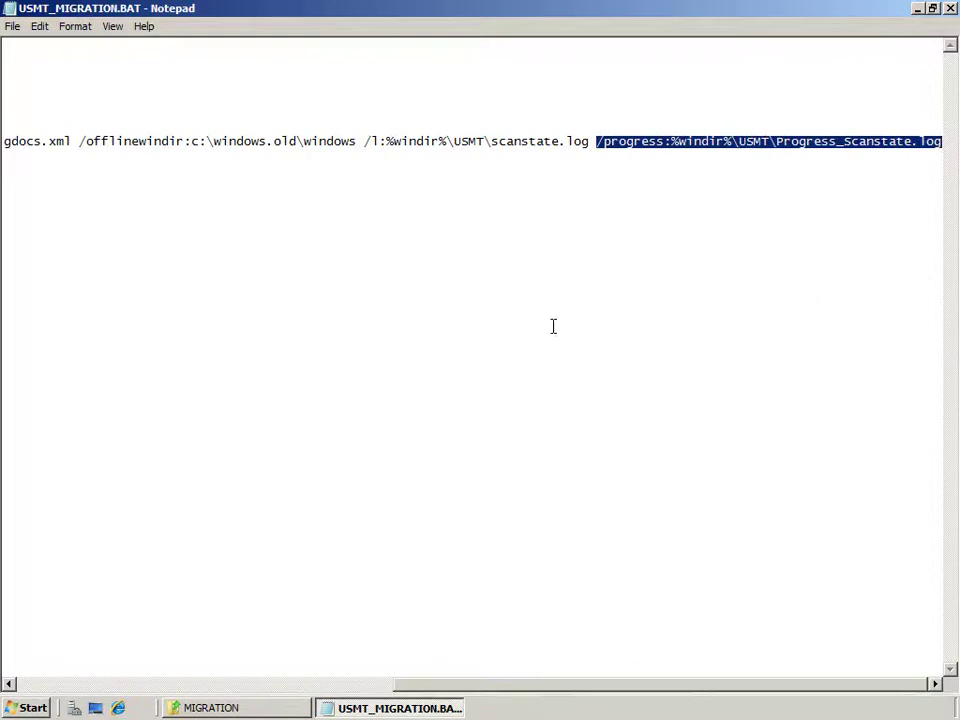
{"action": "left_click_drag", "start_coordinate": [463, 690], "coordinate": [75, 686]}
{"action": "left_click_drag", "start_coordinate": [3, 165], "coordinate": [416, 165]}
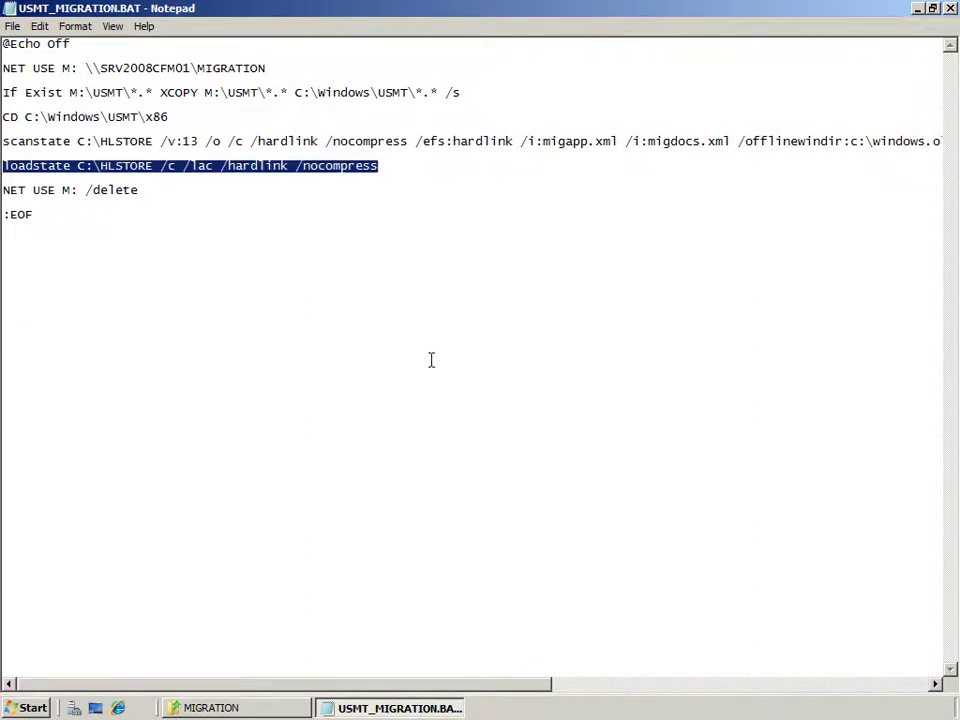
{"action": "left_click", "coordinate": [153, 189]}
{"action": "key", "text": "ctrl+shift+Left"}
{"action": "key", "text": "ctrl+shift+Left"}
{"action": "key", "text": "ctrl+shift+Left"}
{"action": "key", "text": "ctrl+shift+Left"}
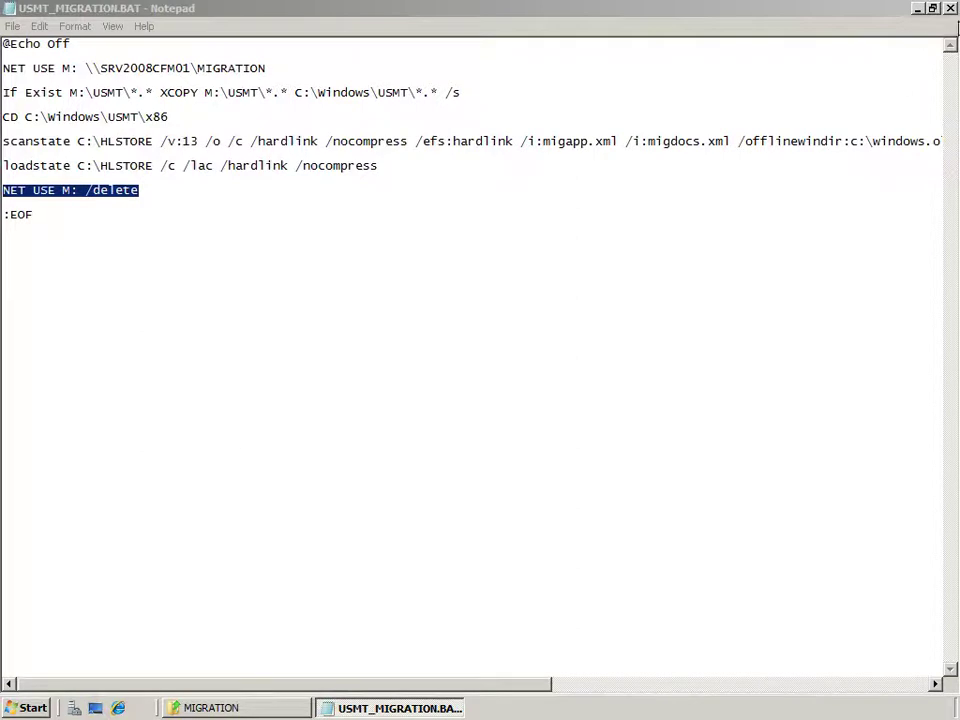
Close the batch file in Notepad and the MIGRATION folder window.
{"action": "left_click", "coordinate": [952, 9]}
{"action": "left_click", "coordinate": [952, 9]}
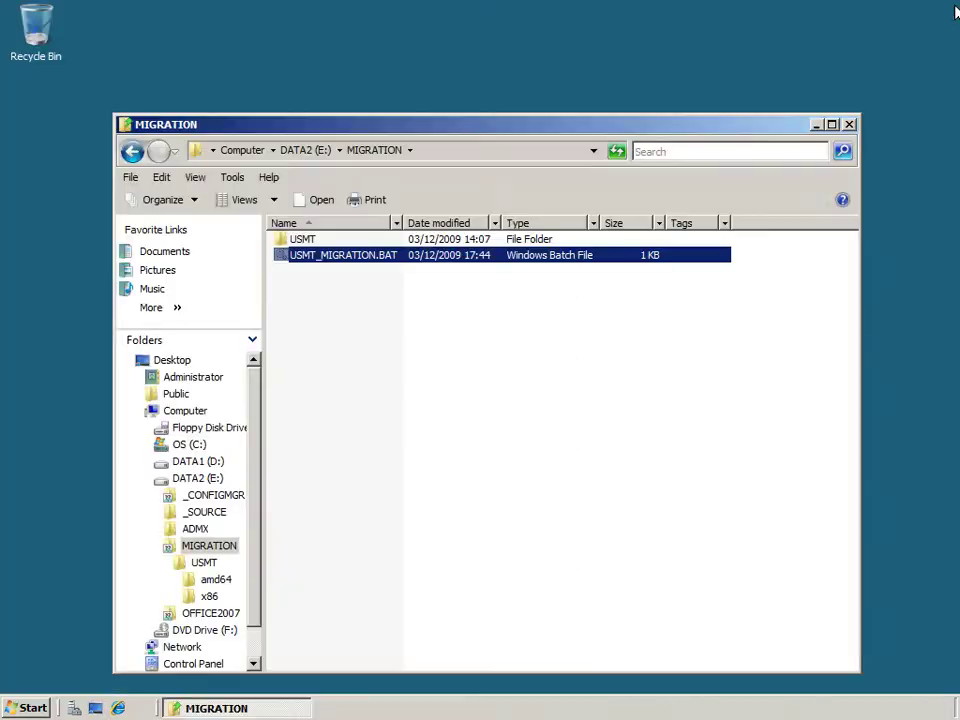
{"action": "left_click", "coordinate": [849, 124]}
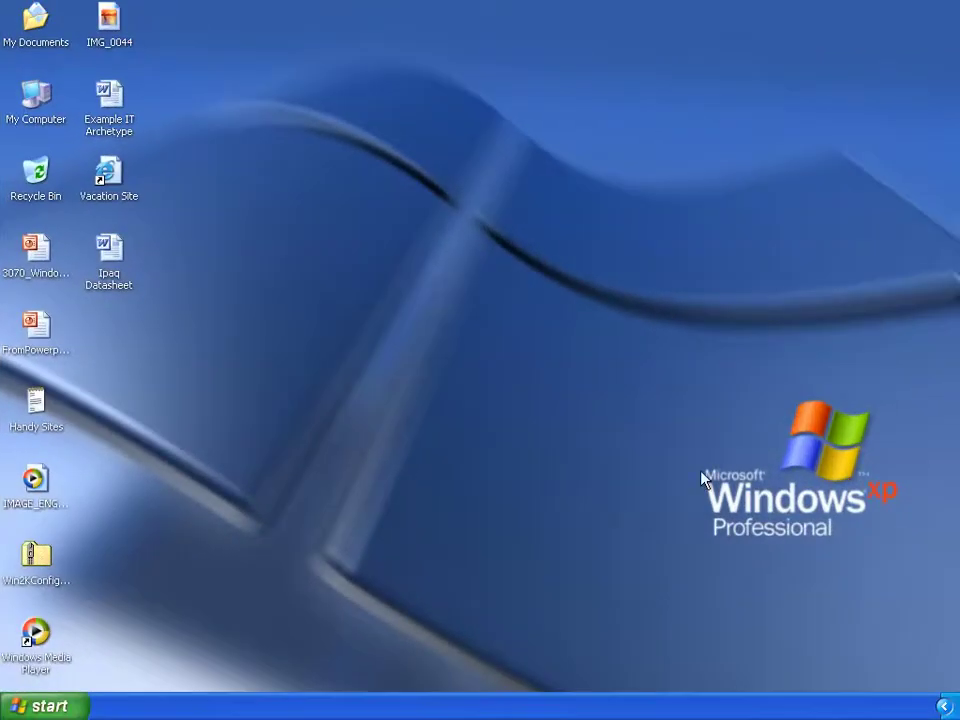
Select each desktop file to read its full name, from 3070_Windows XPPresentation to Ipaq Datasheet.
{"action": "left_click", "coordinate": [50, 706]}
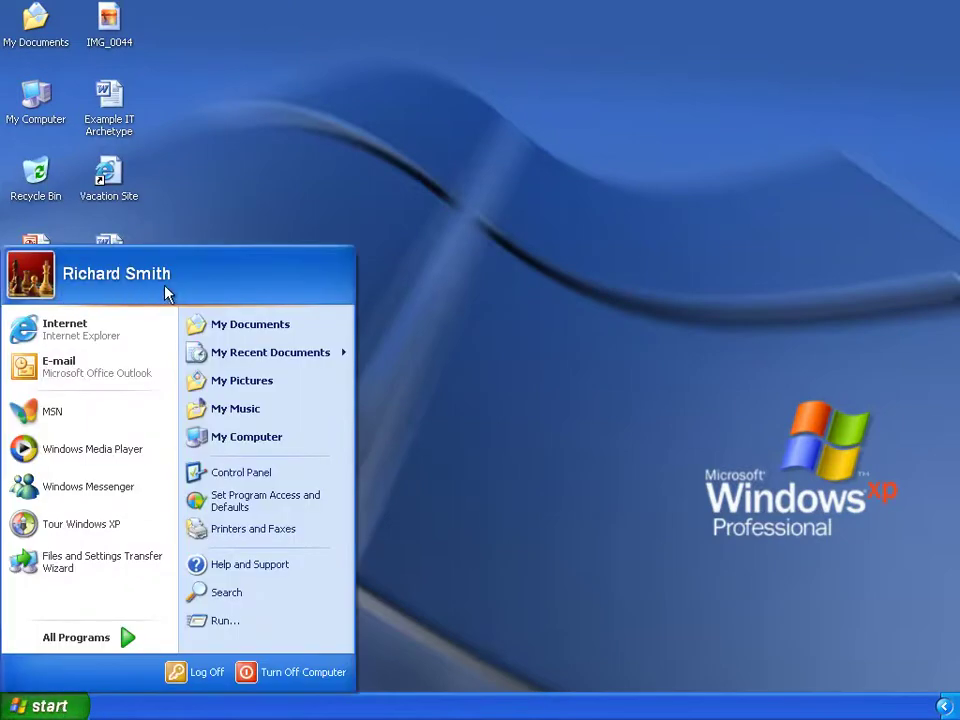
{"action": "left_click", "coordinate": [280, 212]}
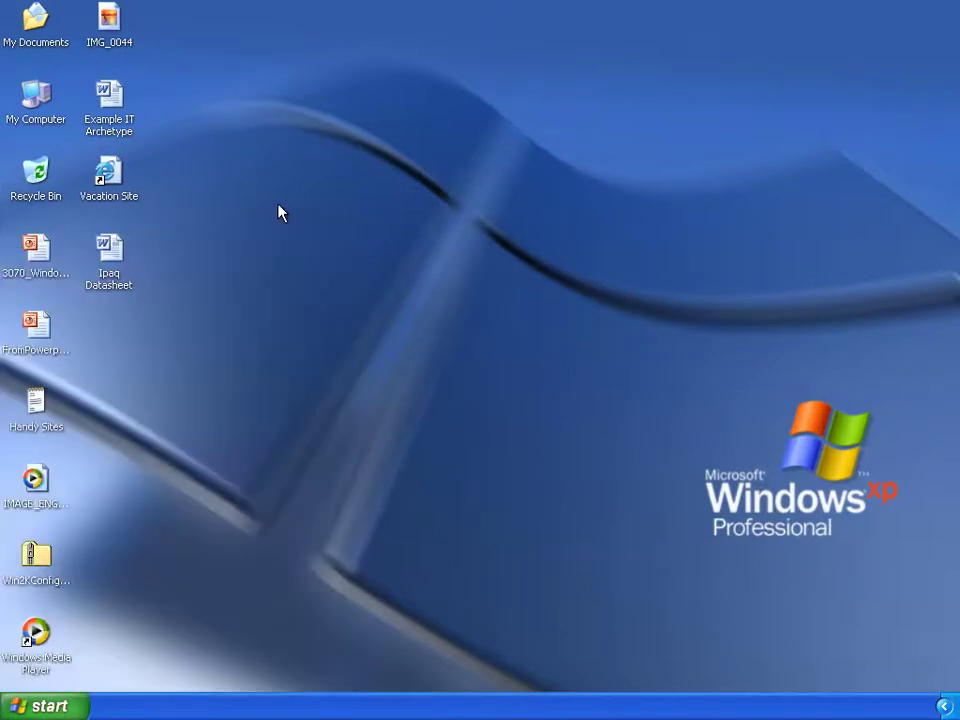
{"action": "left_click", "coordinate": [40, 250]}
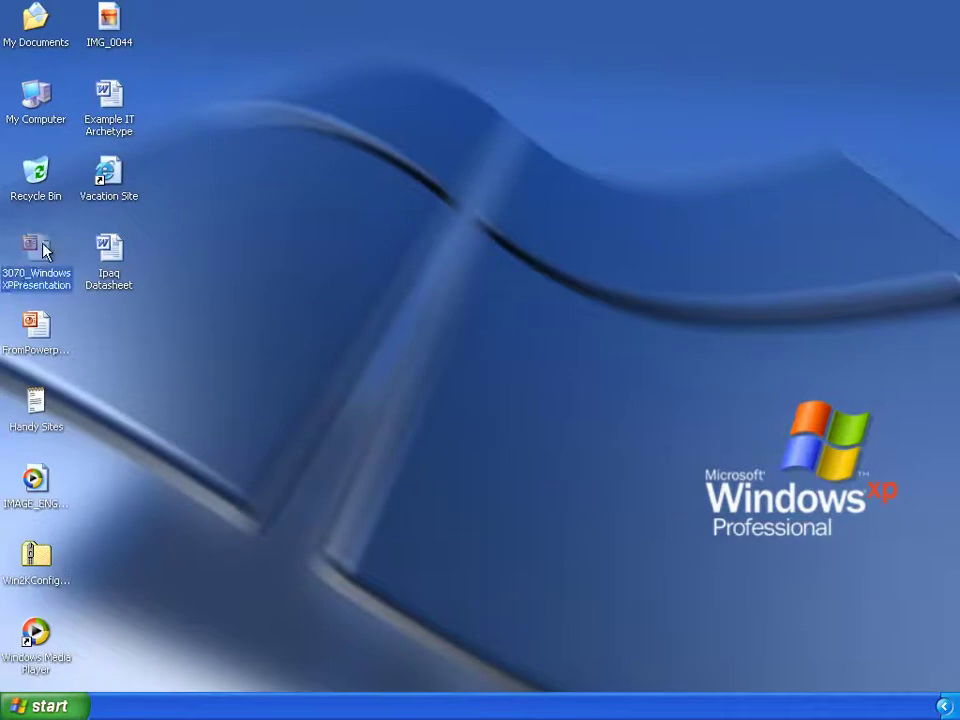
{"action": "left_click", "coordinate": [40, 328]}
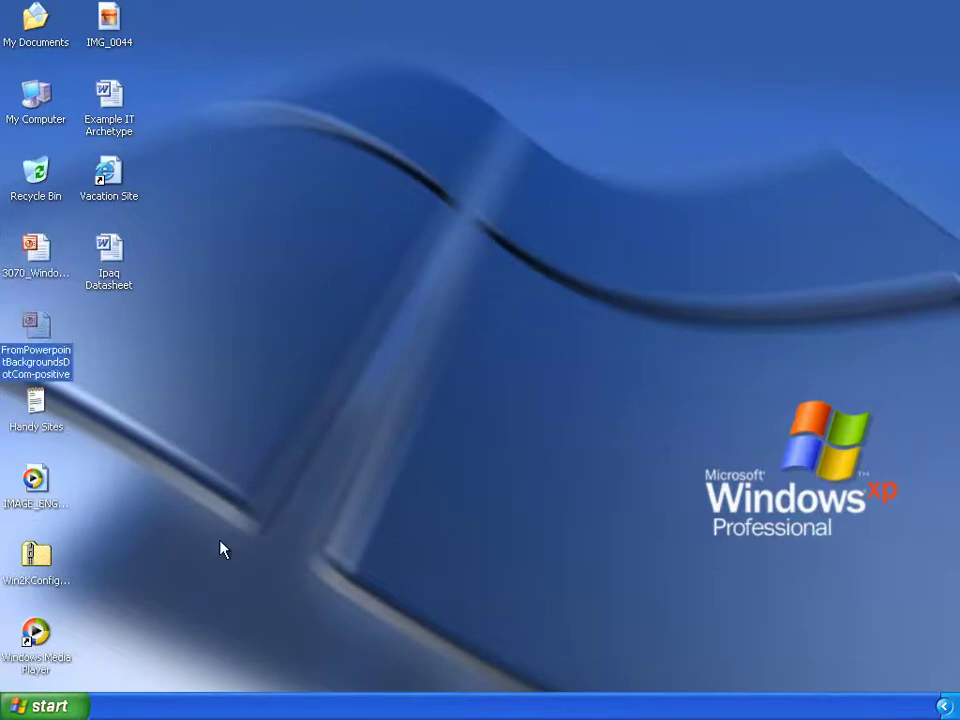
{"action": "left_click", "coordinate": [35, 480]}
{"action": "left_click", "coordinate": [44, 580]}
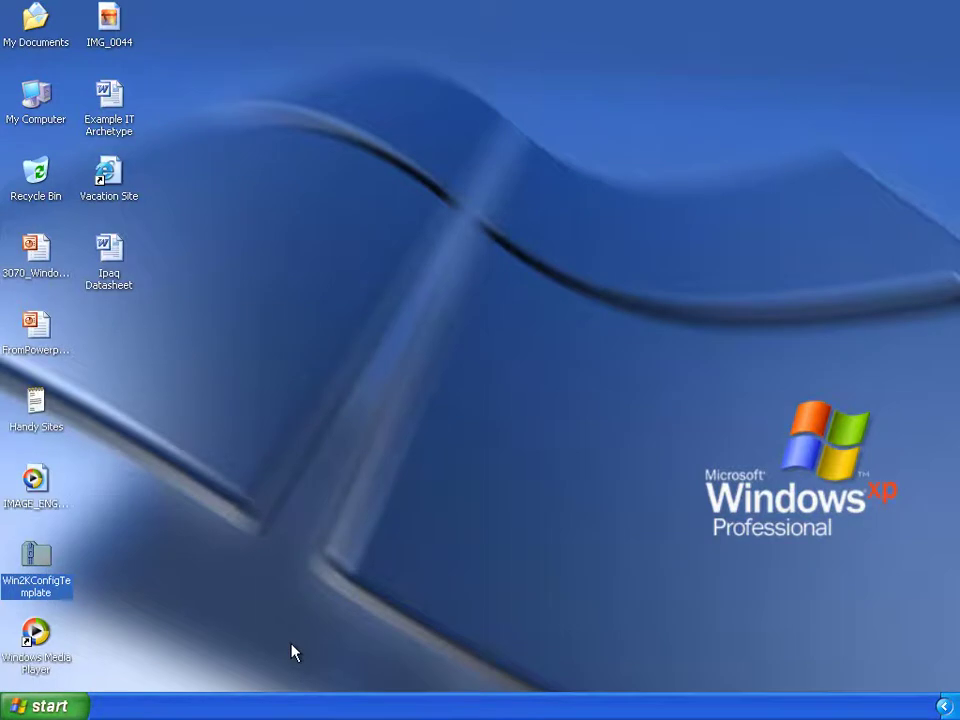
{"action": "left_click", "coordinate": [30, 655]}
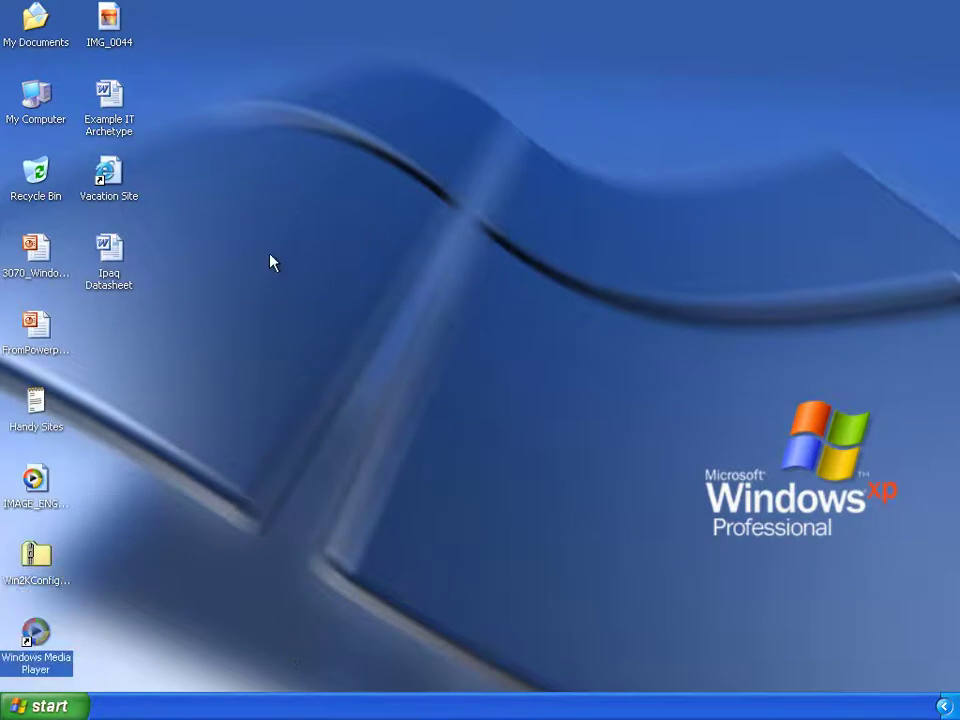
{"action": "left_click", "coordinate": [108, 252]}
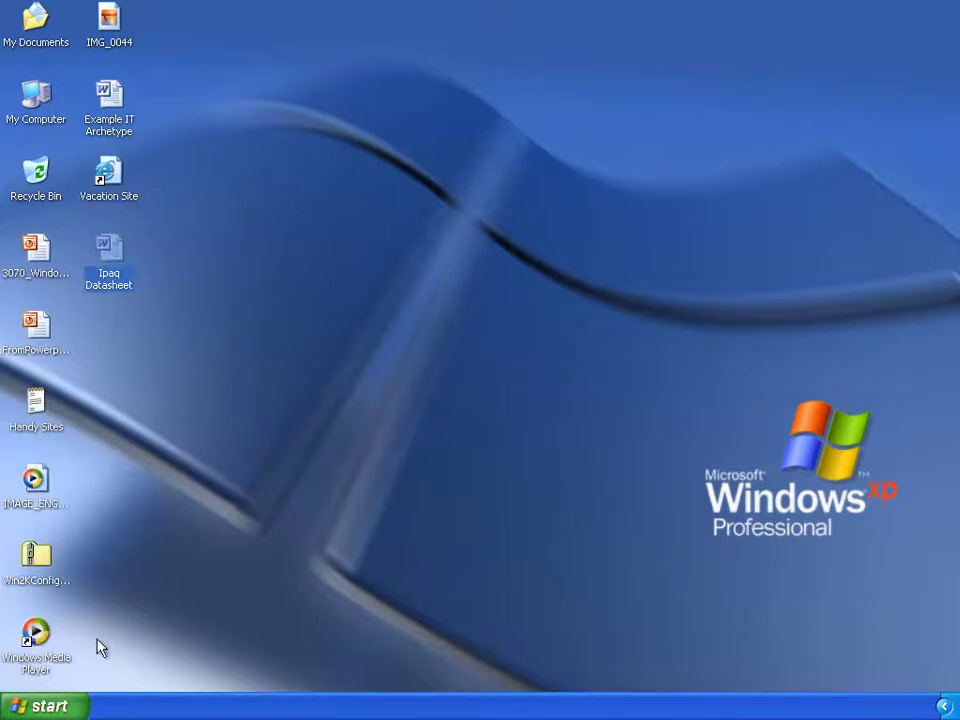
{"action": "left_click", "coordinate": [45, 706]}
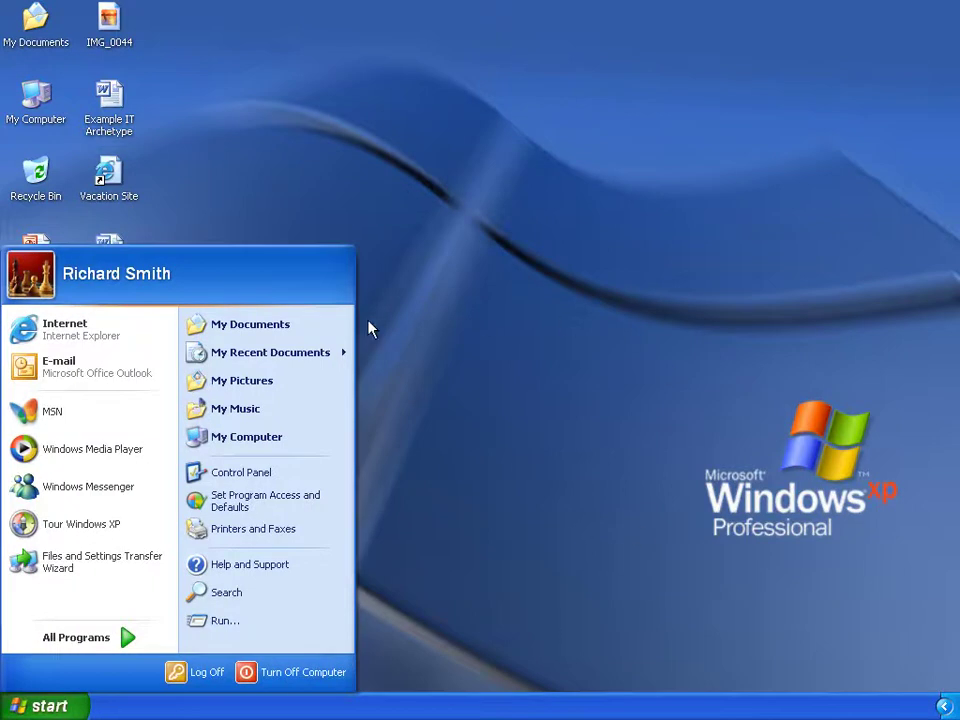
{"action": "left_click", "coordinate": [287, 332]}
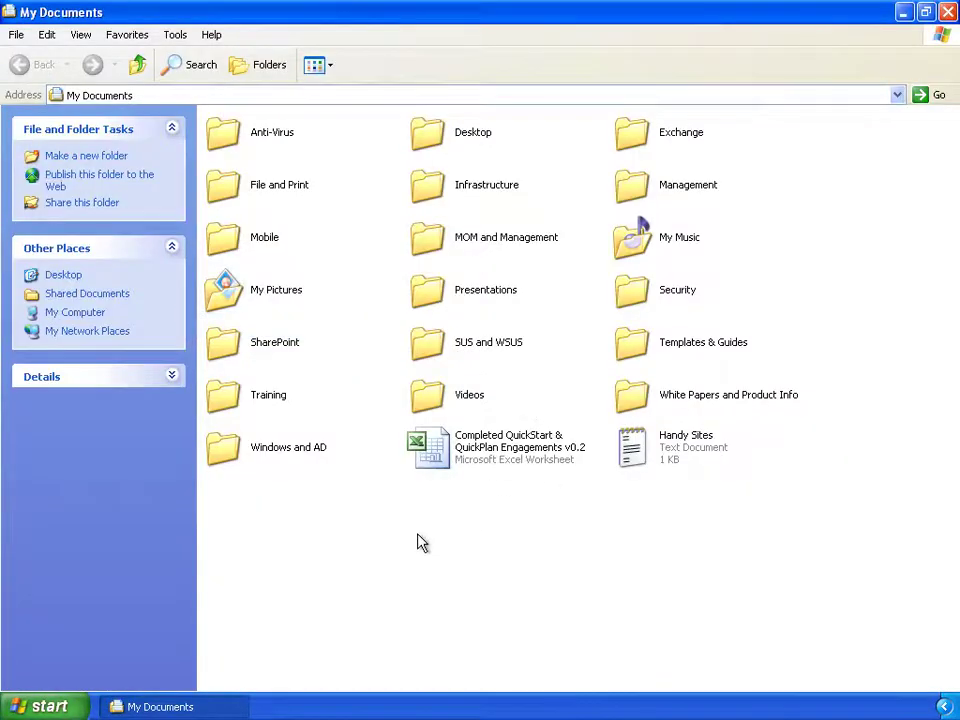
{"action": "key", "text": "alt+F4"}
{"action": "left_click", "coordinate": [72, 709]}
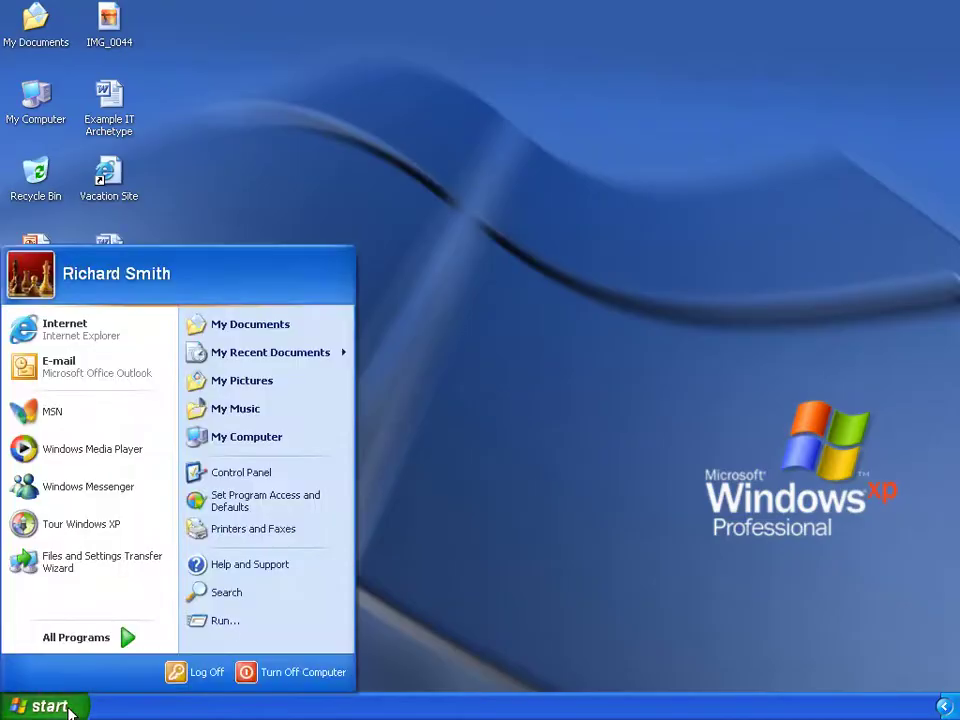
{"action": "left_click", "coordinate": [288, 384]}
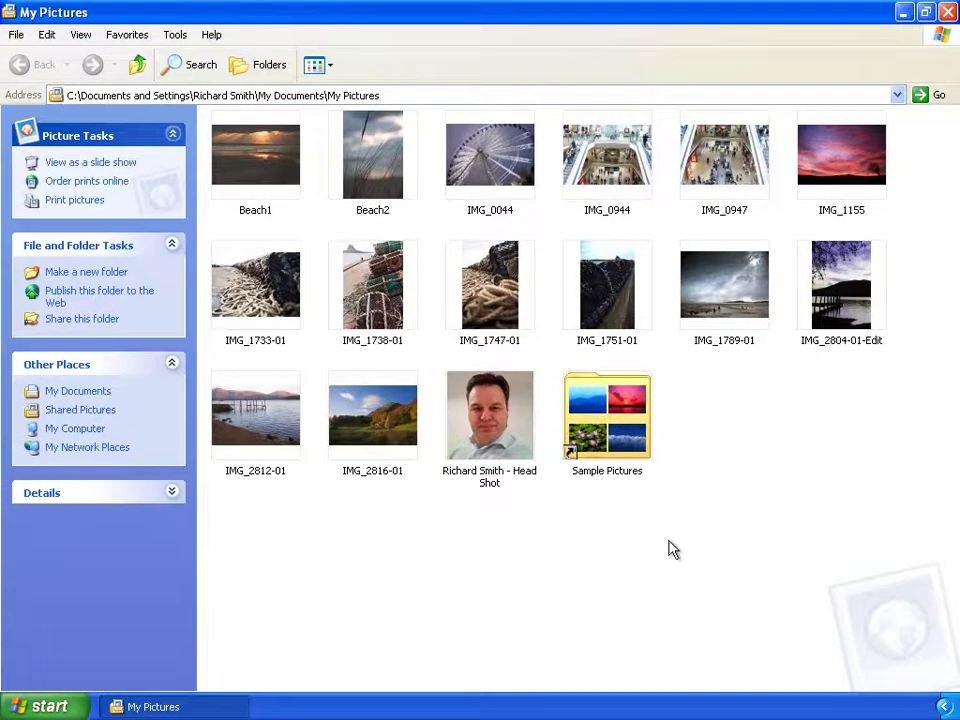
{"action": "left_click", "coordinate": [947, 16]}
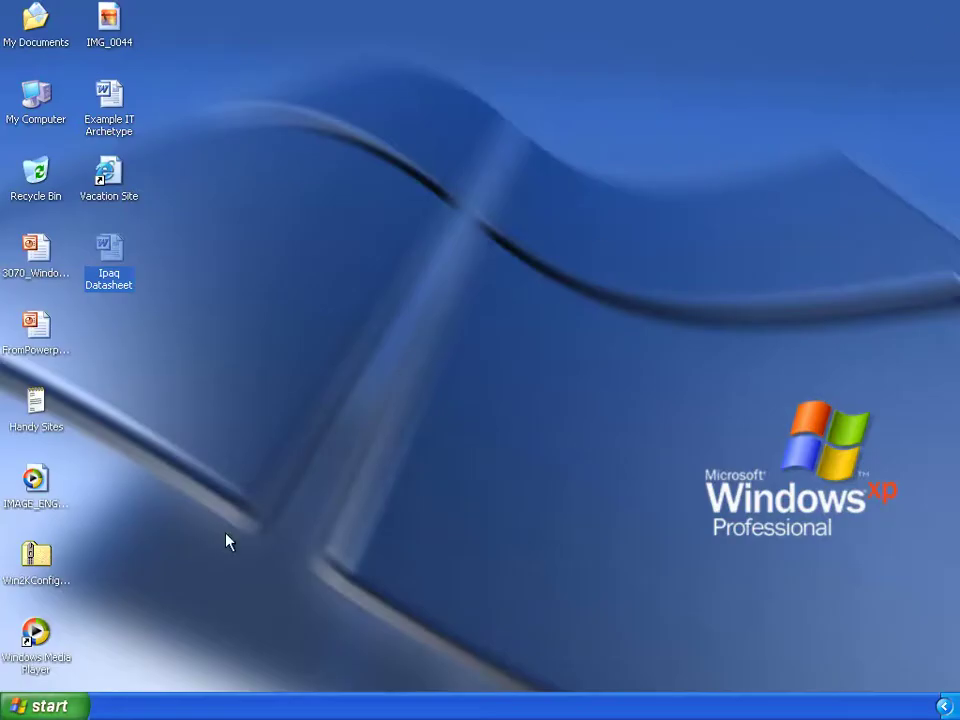
{"action": "left_click", "coordinate": [45, 706]}
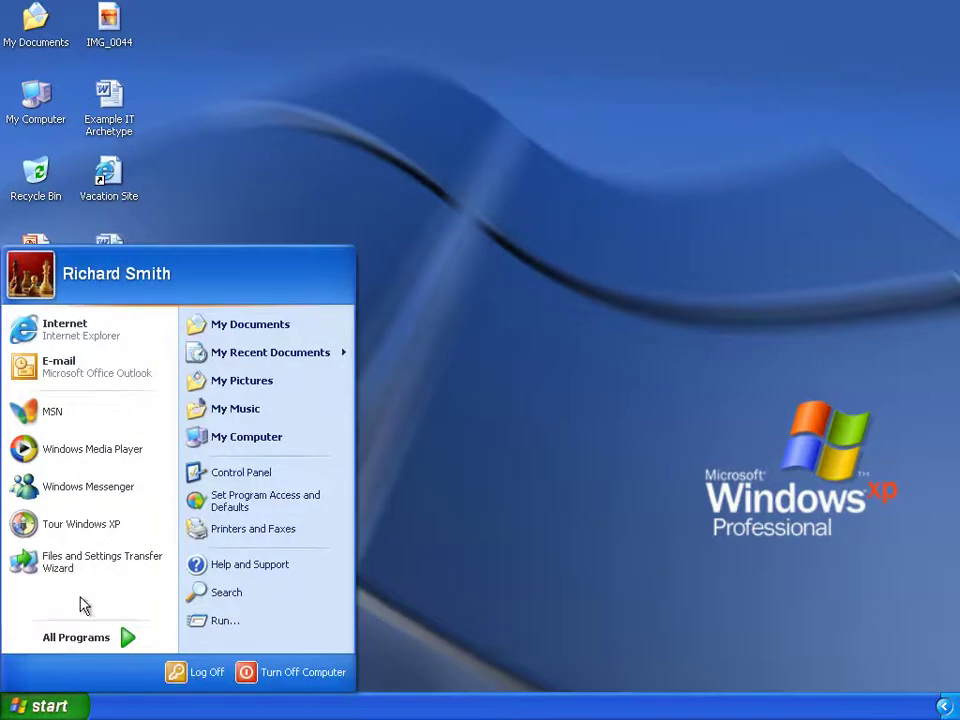
{"action": "left_click", "coordinate": [70, 340]}
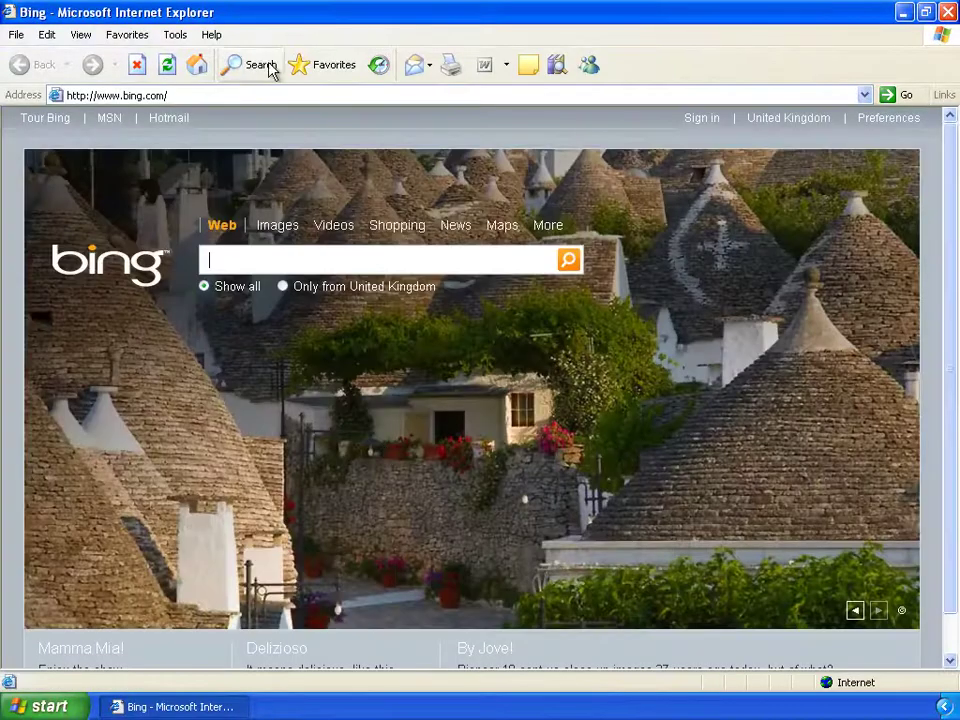
{"action": "left_click", "coordinate": [300, 64]}
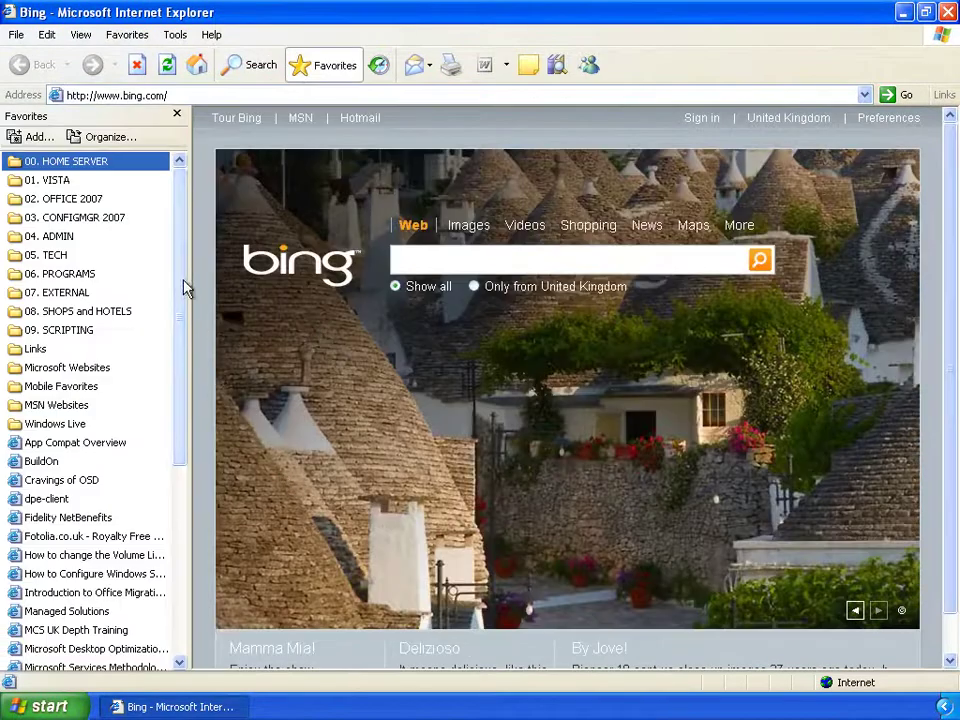
{"action": "left_click_drag", "start_coordinate": [181, 279], "coordinate": [195, 308]}
{"action": "left_click", "coordinate": [947, 12]}
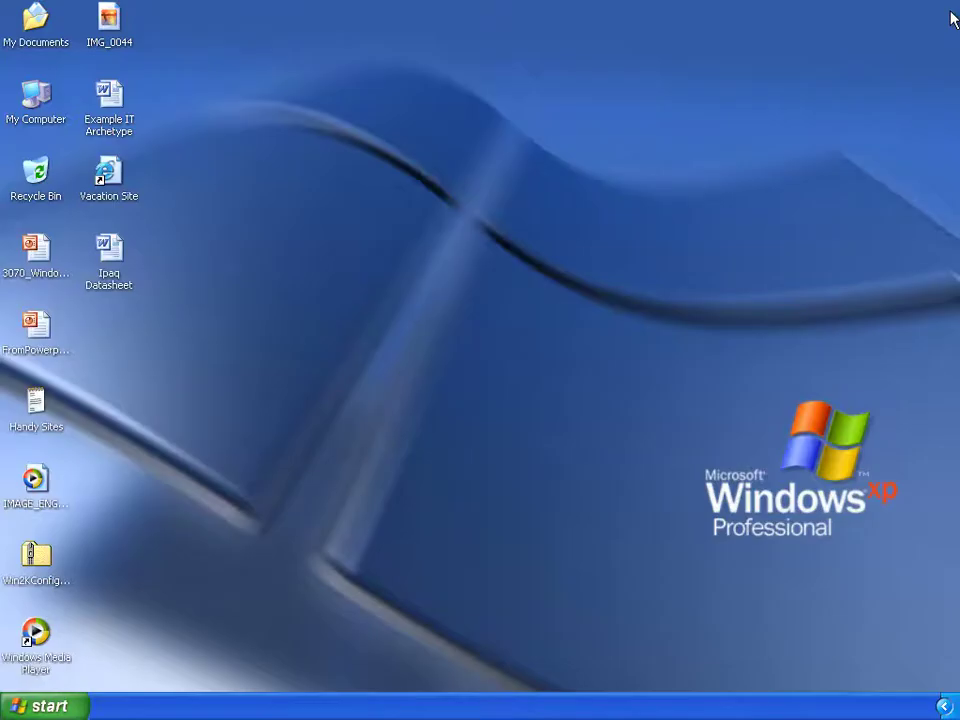
Open Documents and Settings on Local Disk (C:) through My Computer.
{"action": "left_click", "coordinate": [45, 706]}
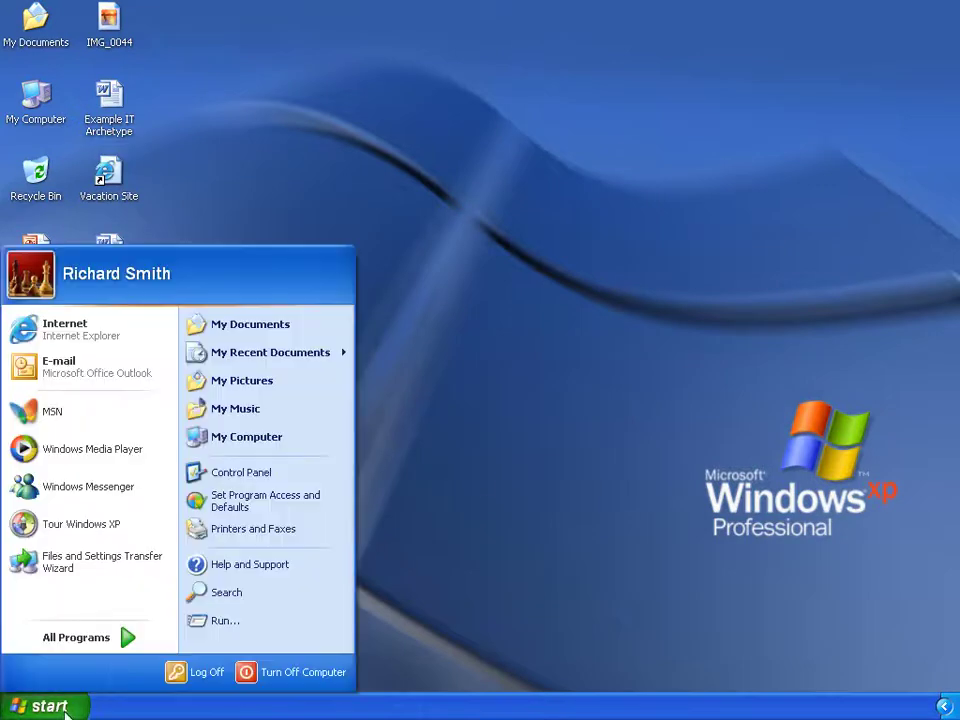
{"action": "left_click", "coordinate": [264, 438]}
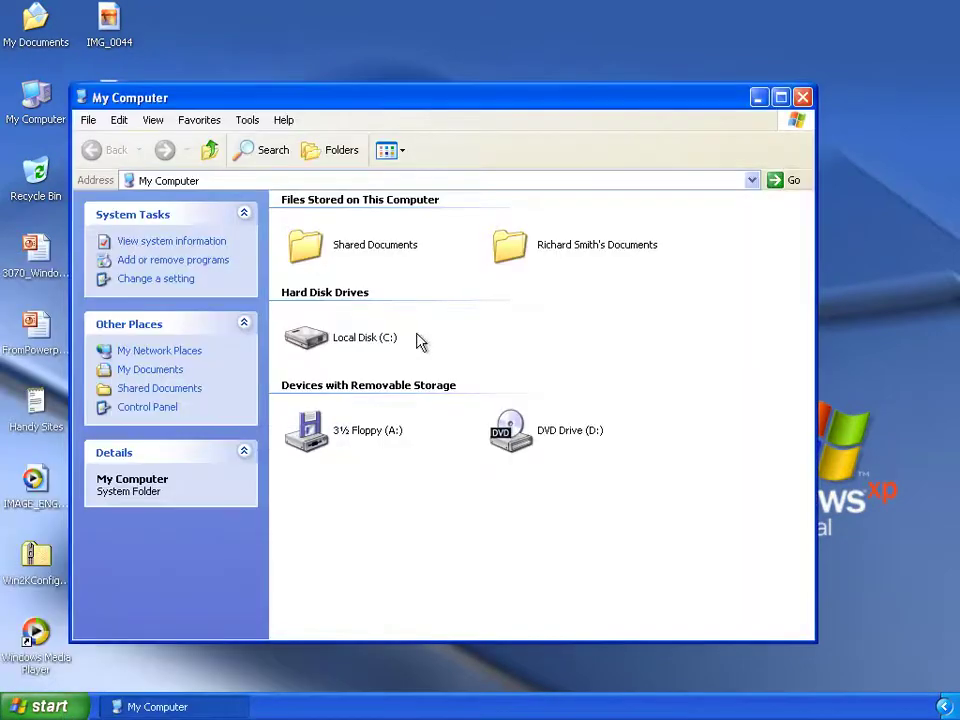
{"action": "double_click", "coordinate": [364, 337]}
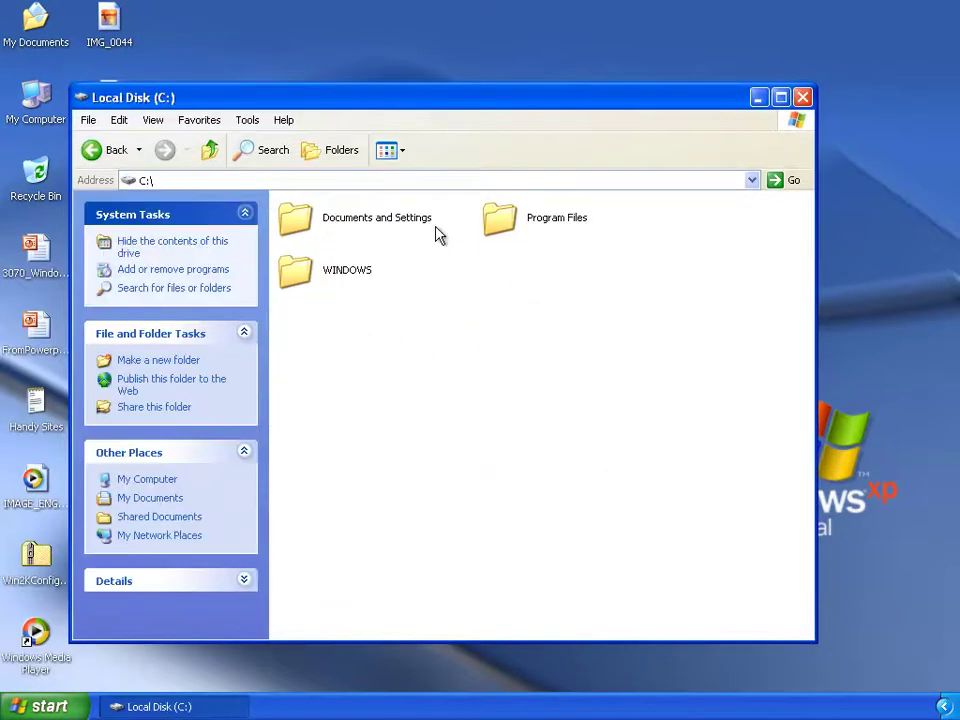
{"action": "double_click", "coordinate": [431, 233]}
Check the user profile folder's Properties showing 2.19 GB, then close the window.
{"action": "left_click", "coordinate": [513, 228]}
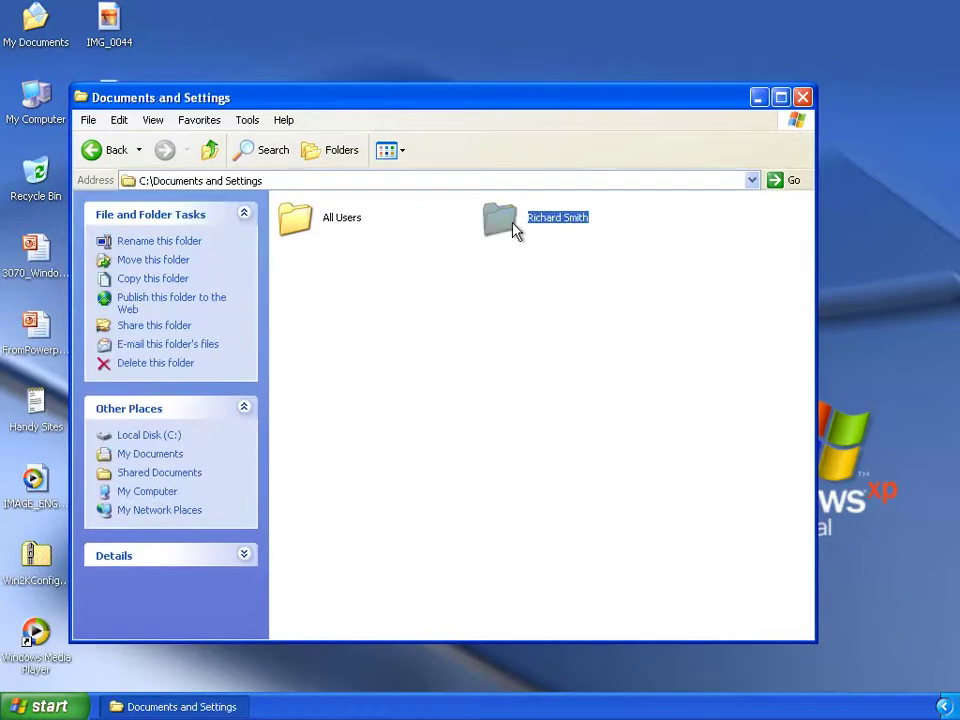
{"action": "right_click", "coordinate": [513, 228]}
{"action": "left_click", "coordinate": [587, 436]}
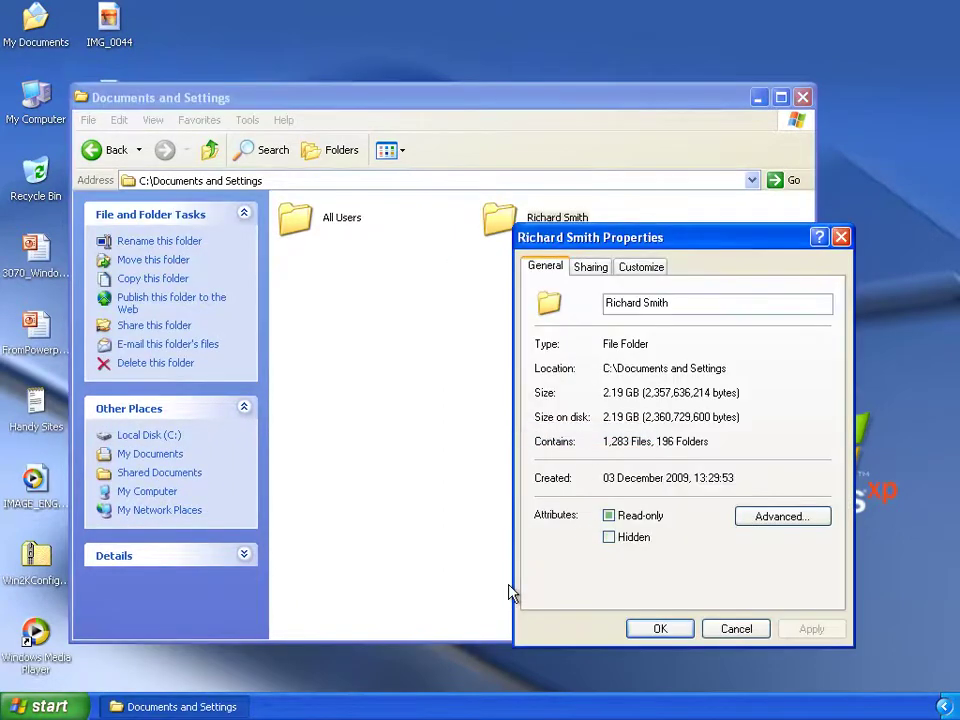
{"action": "left_click_drag", "start_coordinate": [642, 420], "coordinate": [603, 418]}
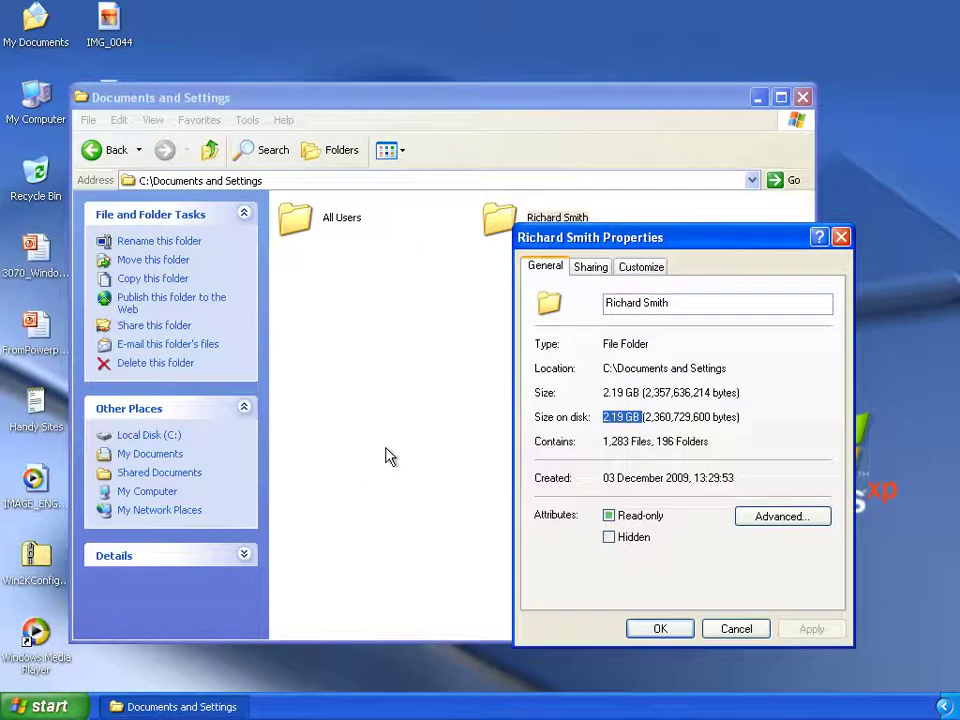
{"action": "left_click", "coordinate": [657, 630]}
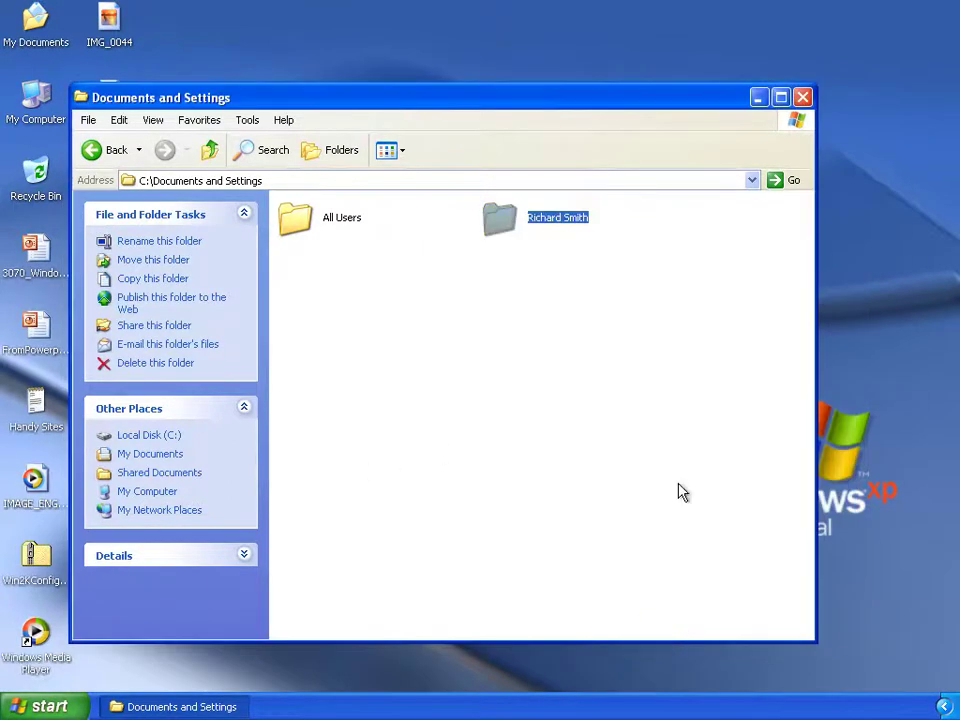
{"action": "left_click", "coordinate": [802, 97]}
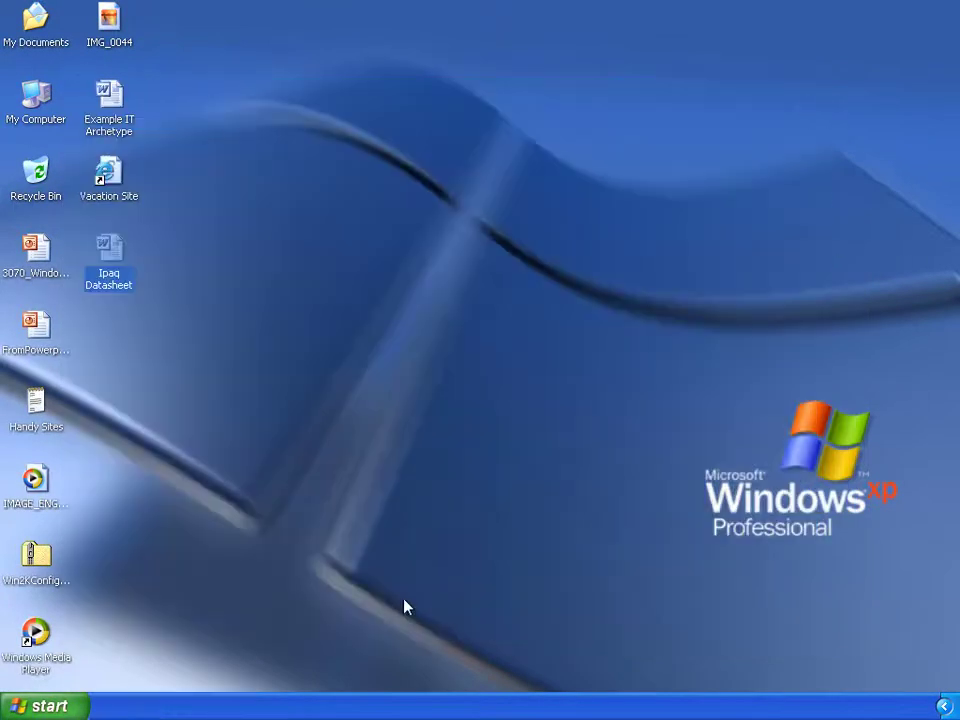
Paste the \\Srv2008cfm01\win7 share path into Run and select its setup installer.
{"action": "left_click", "coordinate": [50, 707]}
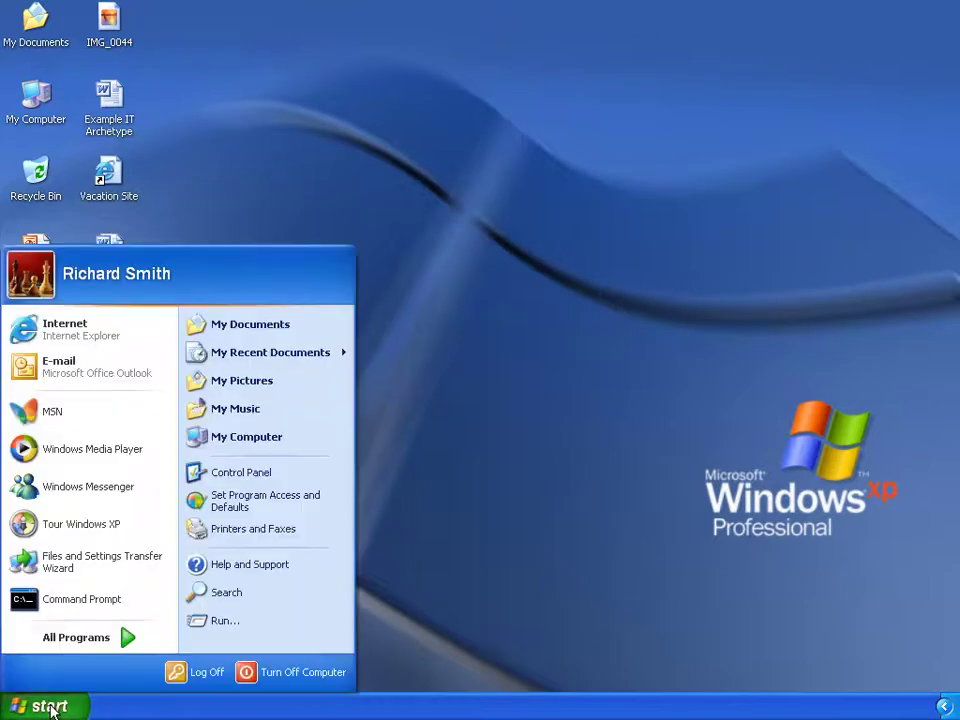
{"action": "left_click", "coordinate": [216, 622]}
{"action": "type", "text": "\\\\SRV2008CFM01\\WIN7"}
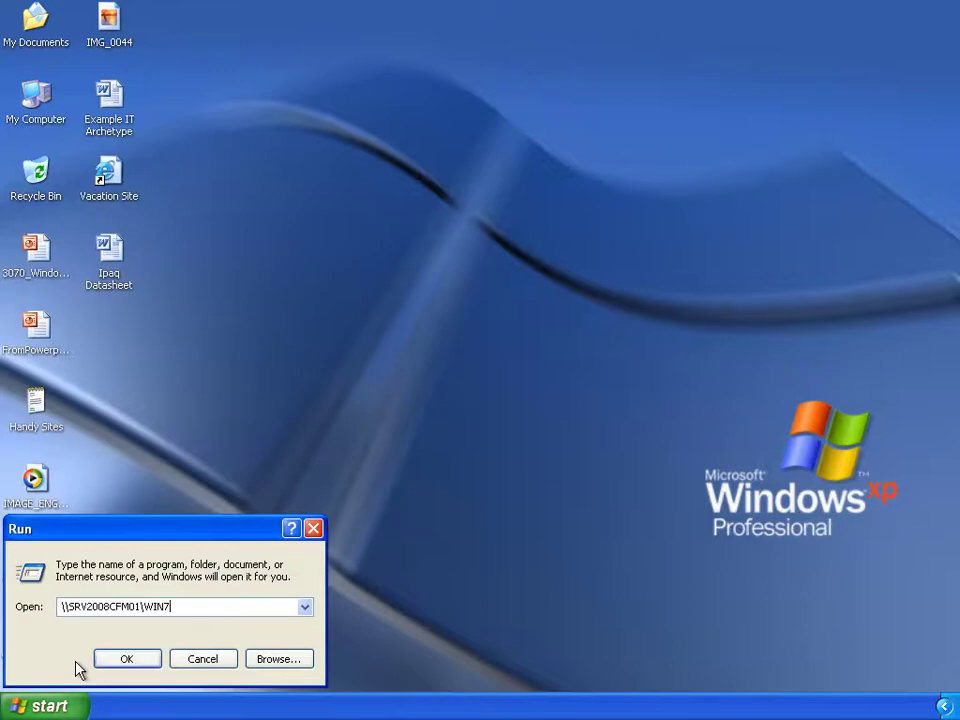
{"action": "left_click", "coordinate": [121, 663]}
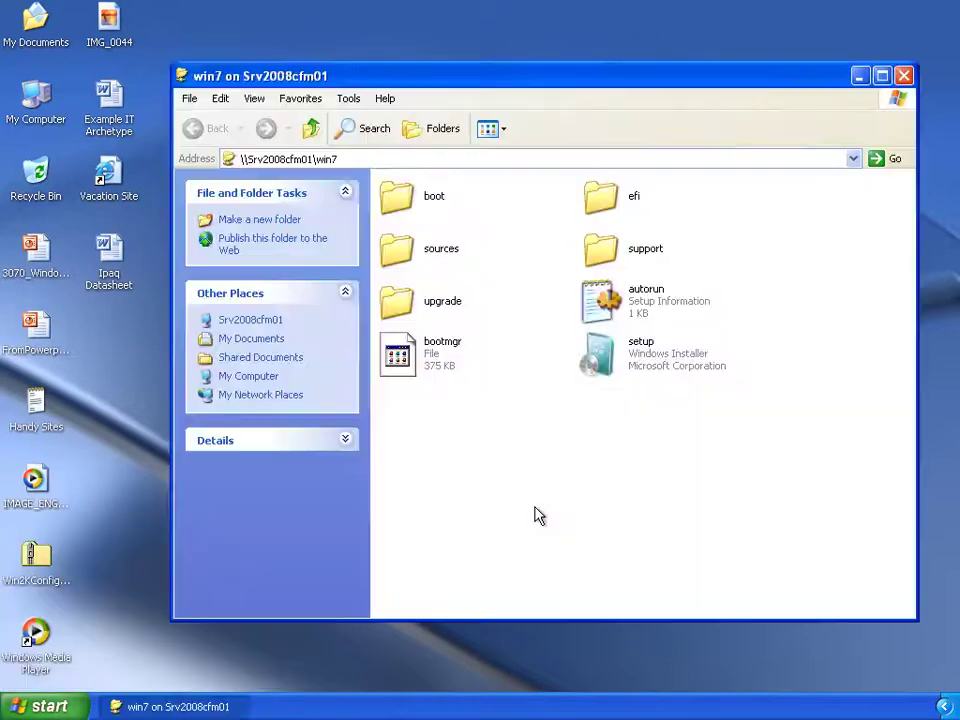
{"action": "left_click", "coordinate": [615, 366]}
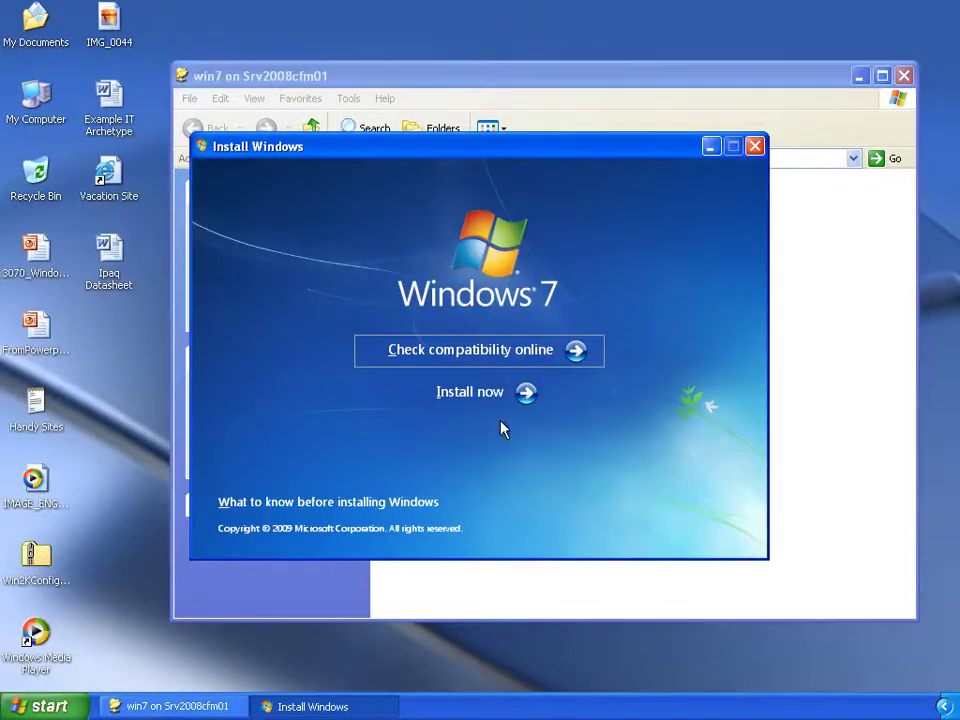
Start a Custom (advanced) Windows 7 install, skipping latest updates and accepting the license terms.
{"action": "left_click", "coordinate": [469, 399]}
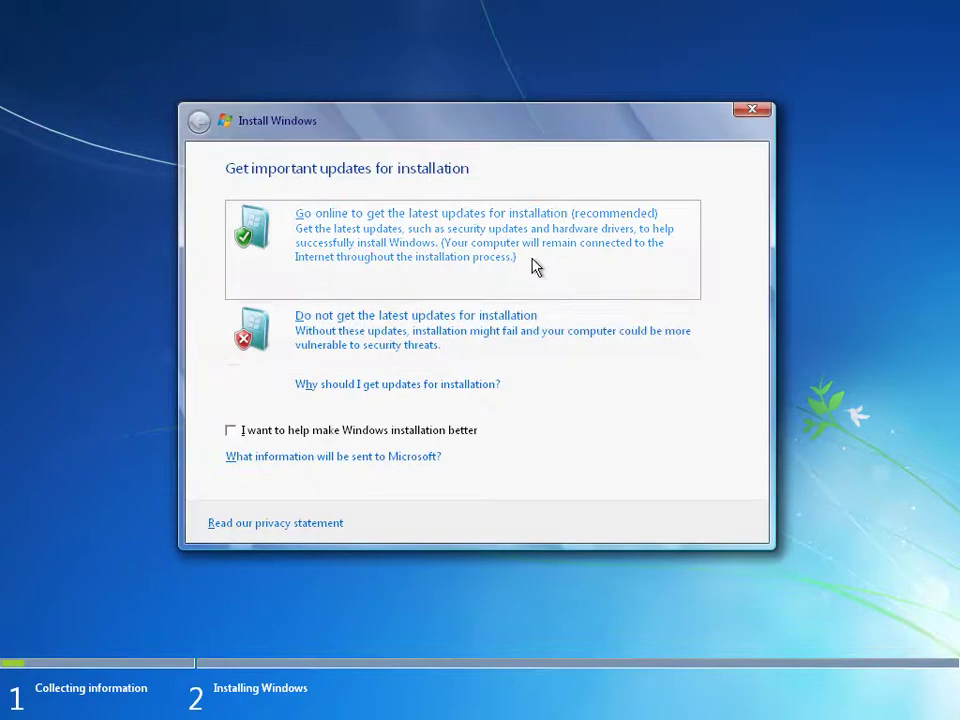
{"action": "left_click", "coordinate": [520, 347]}
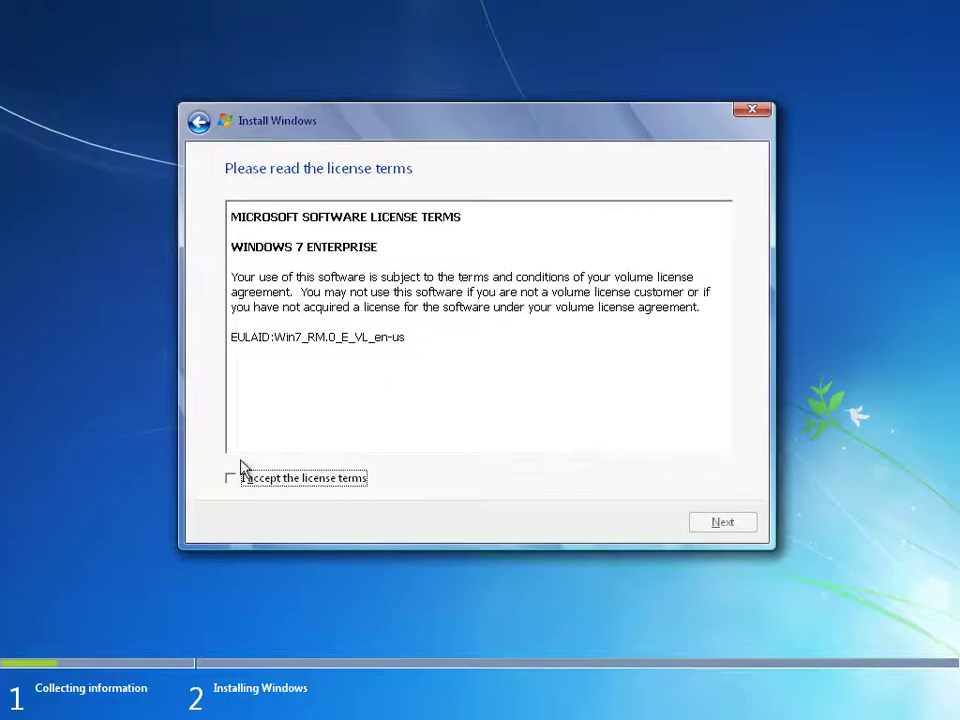
{"action": "left_click", "coordinate": [232, 481]}
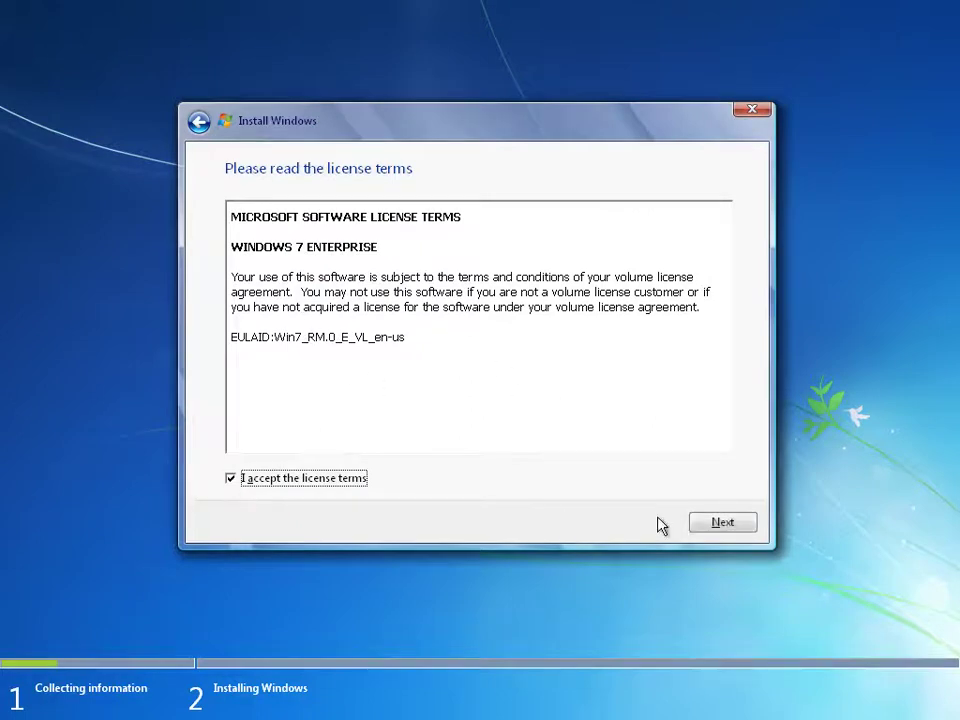
{"action": "left_click", "coordinate": [729, 527]}
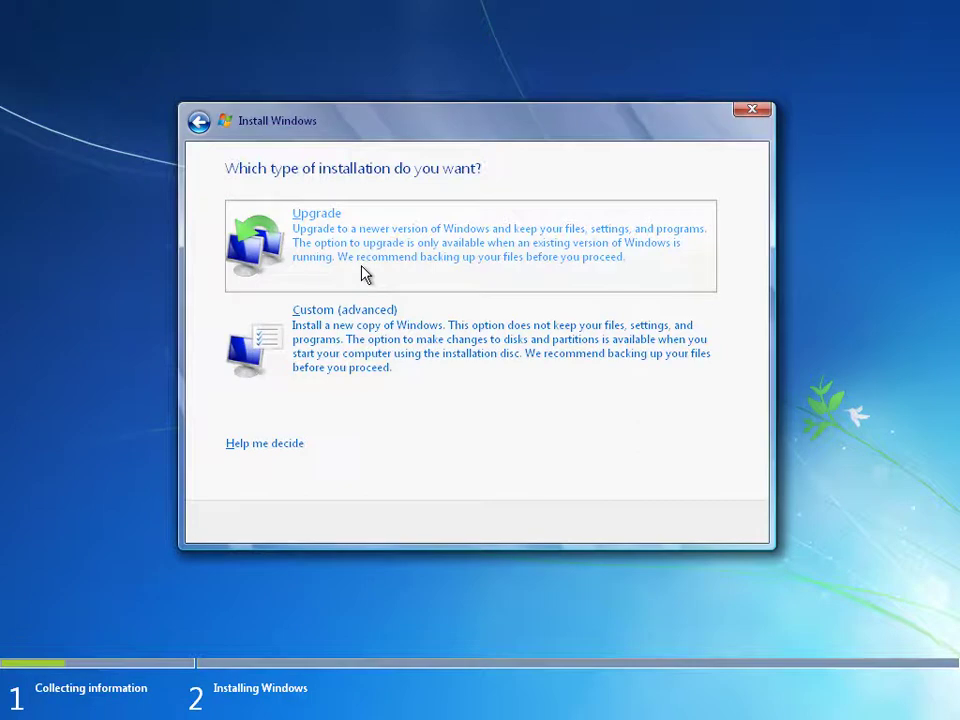
{"action": "left_click", "coordinate": [341, 350]}
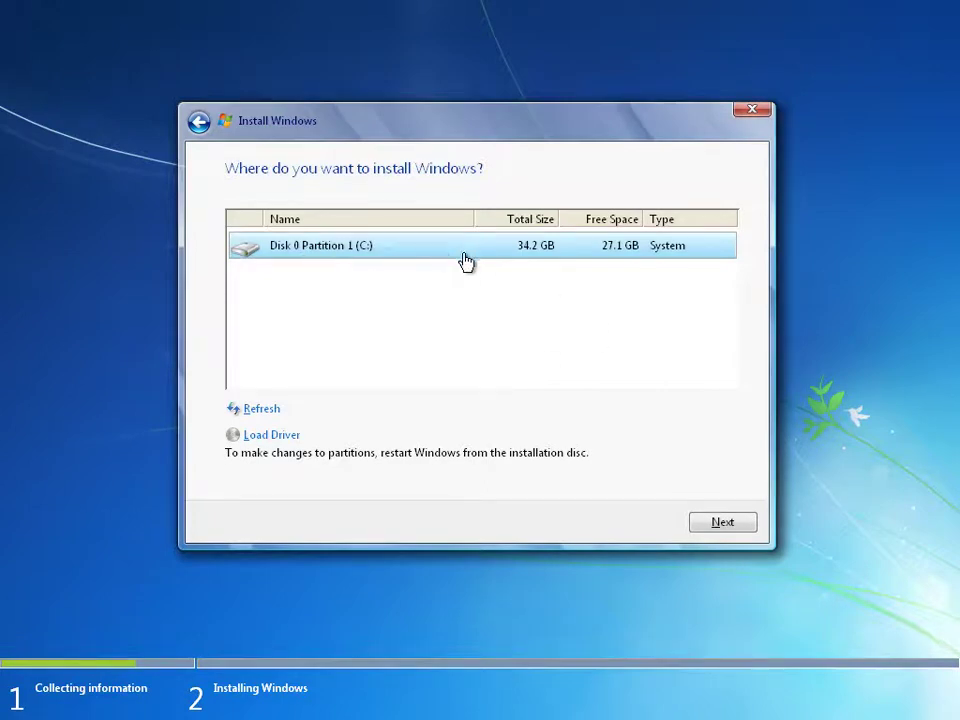
Install onto Disk 0 Partition 1 (C:), accepting that old files move to Windows.old.
{"action": "left_click", "coordinate": [726, 525]}
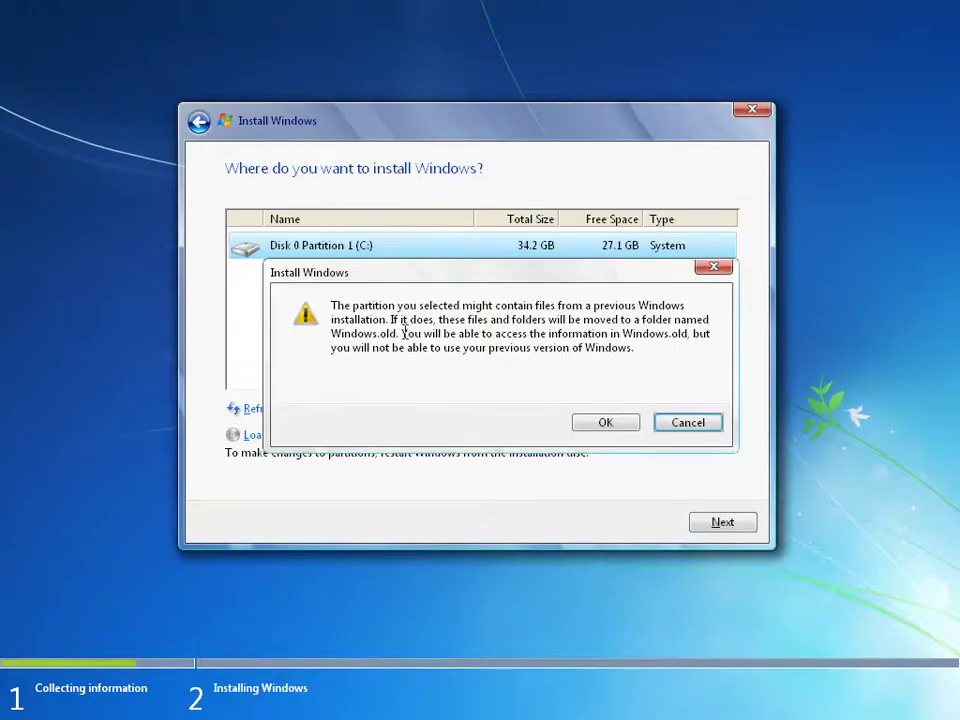
{"action": "left_click_drag", "start_coordinate": [398, 335], "coordinate": [333, 306]}
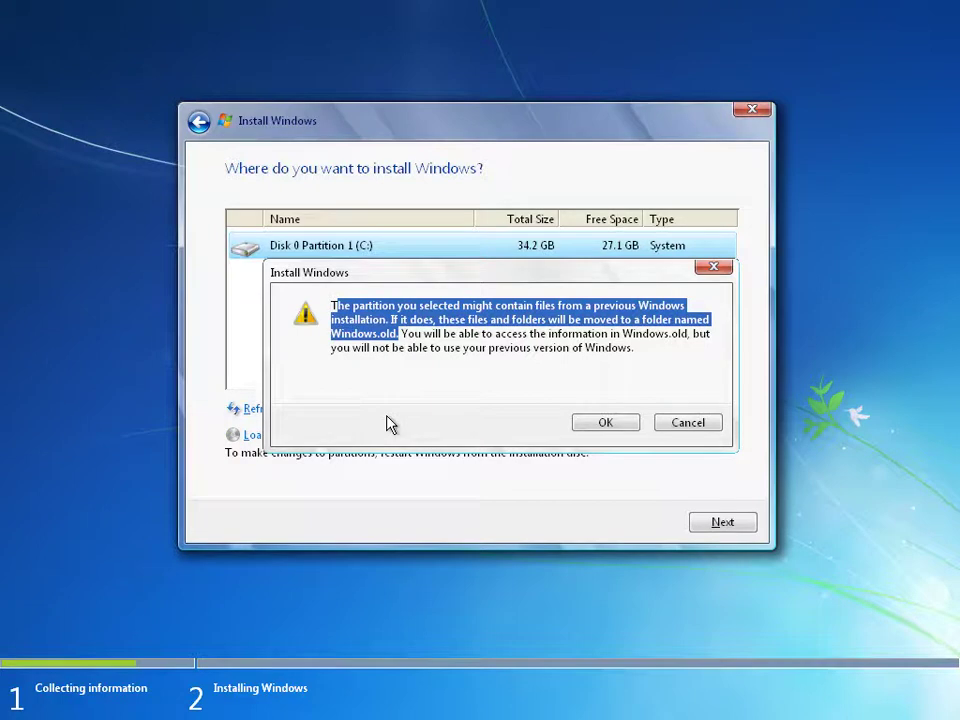
{"action": "left_click", "coordinate": [400, 372]}
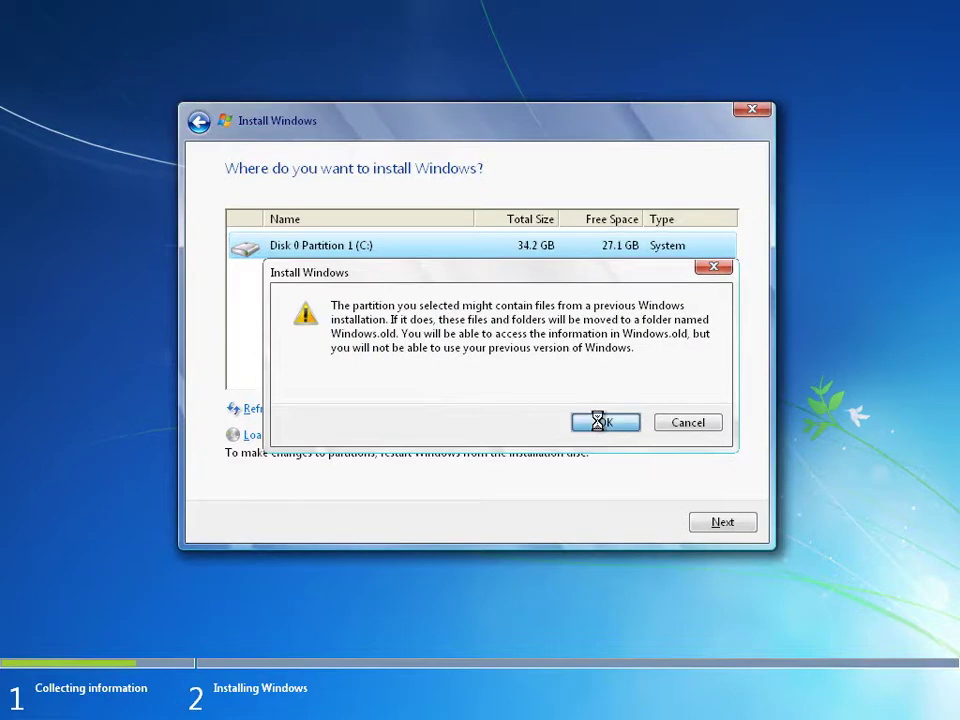
{"action": "left_click", "coordinate": [603, 425]}
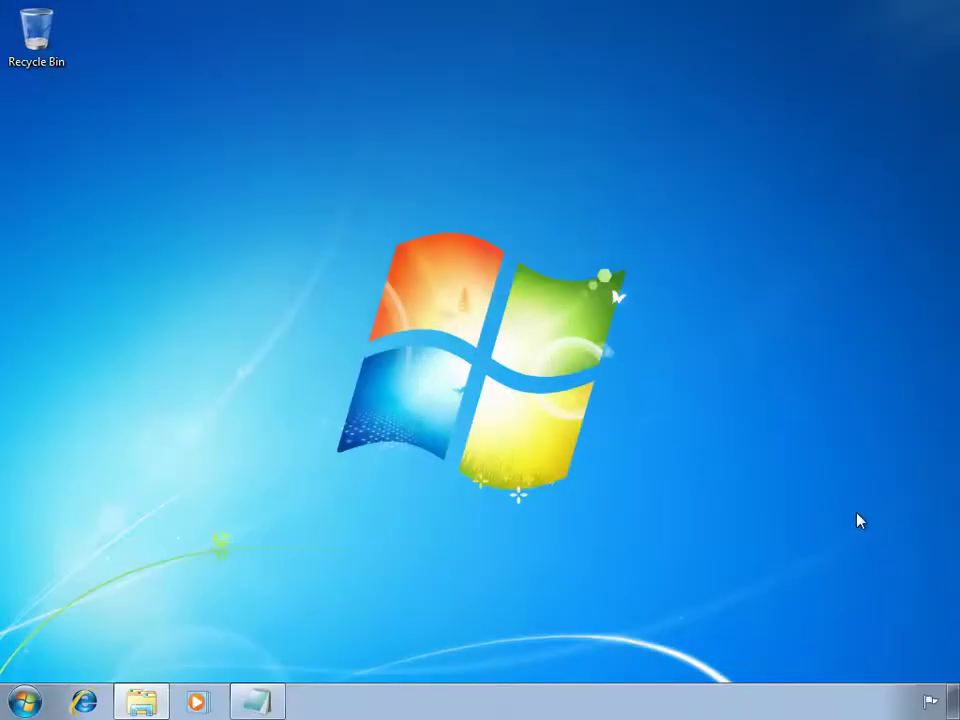
Browse from the Documents library via Computer and Local Disk (C:) into the Users folder.
{"action": "left_click", "coordinate": [26, 703]}
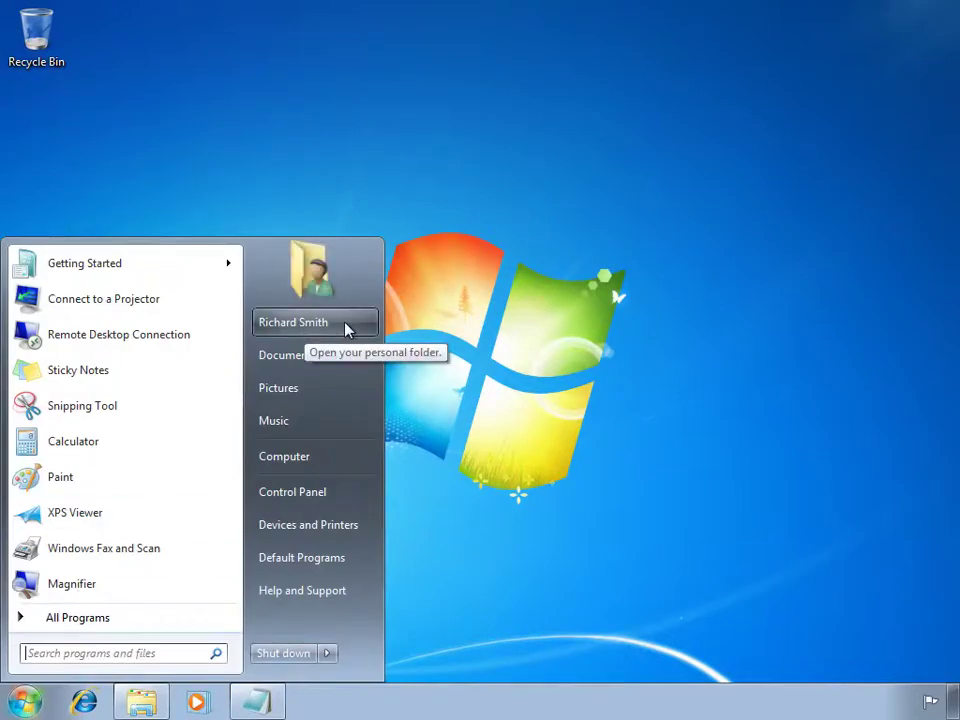
{"action": "left_click", "coordinate": [295, 356]}
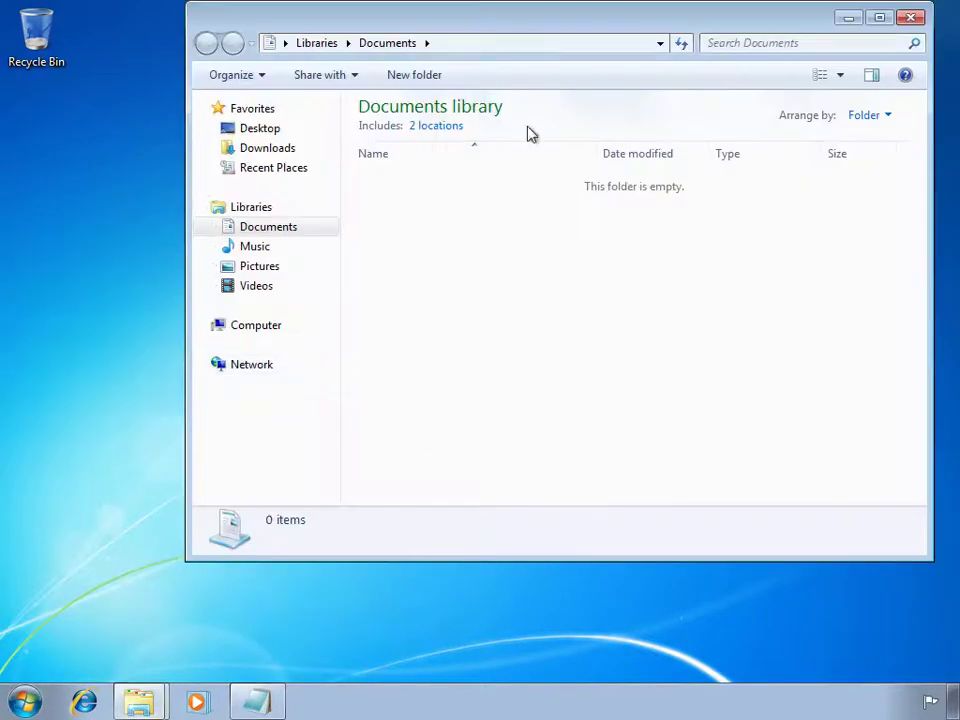
{"action": "left_click", "coordinate": [272, 272]}
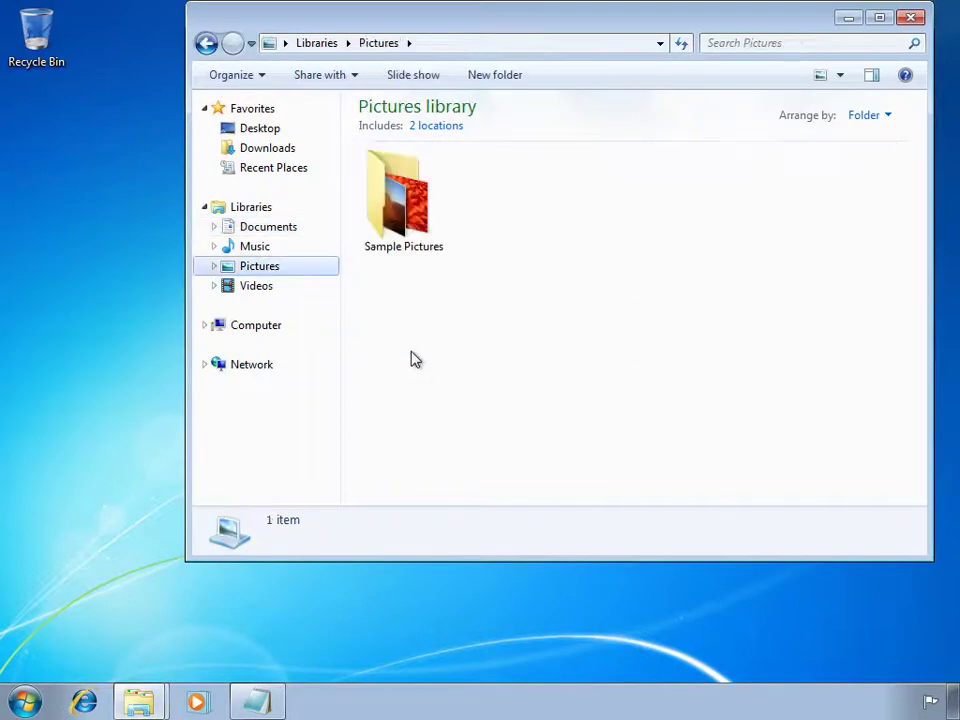
{"action": "left_click", "coordinate": [257, 328]}
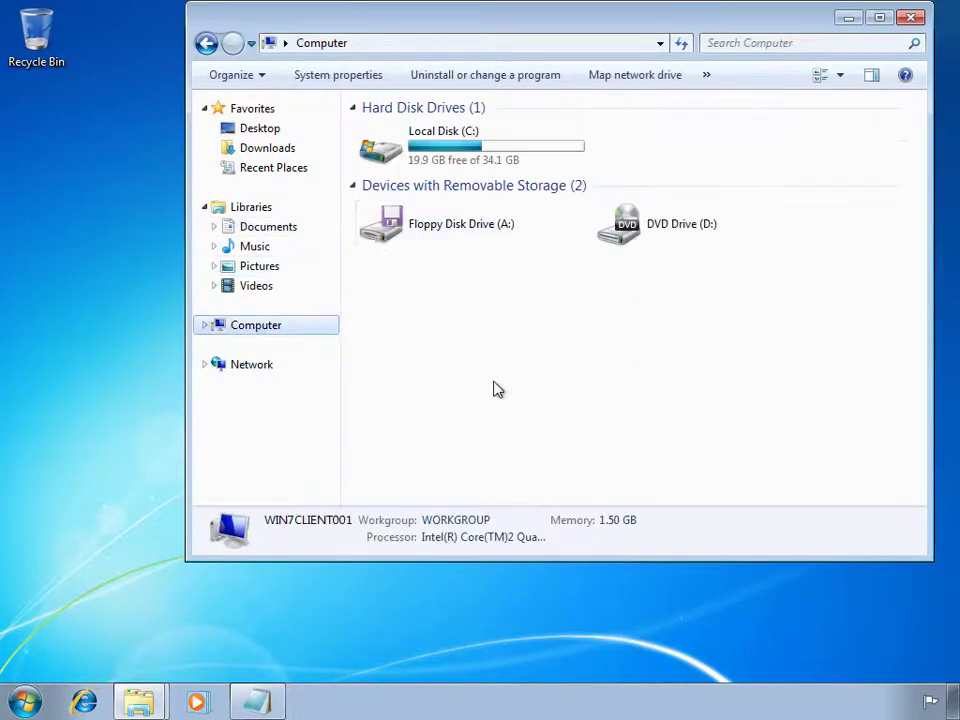
{"action": "double_click", "coordinate": [440, 143]}
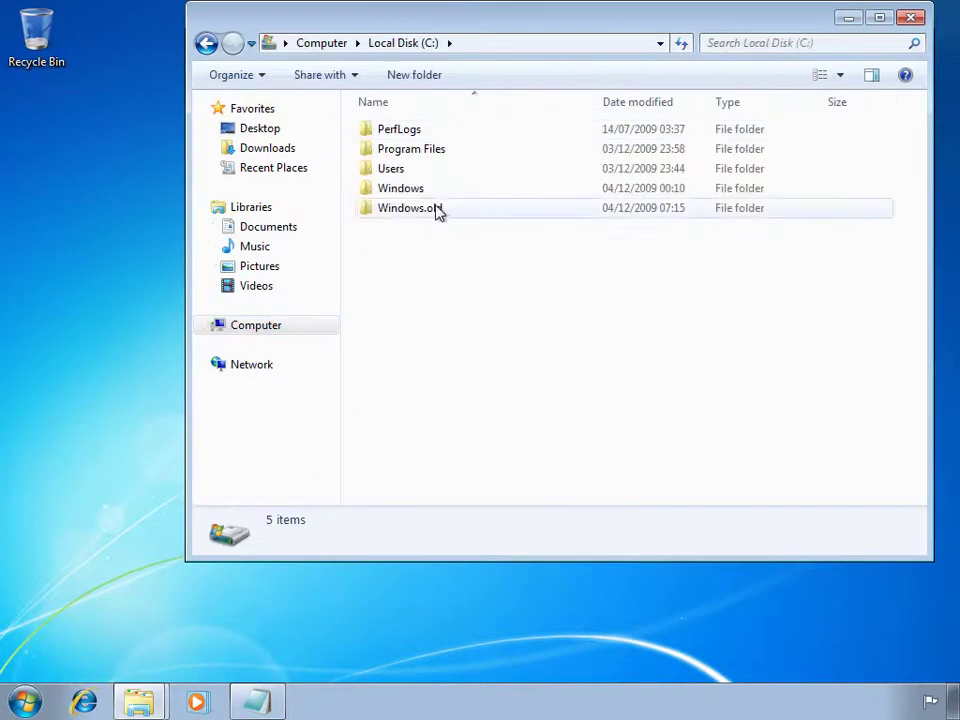
{"action": "double_click", "coordinate": [398, 176]}
Check the user profile folder's Properties, confirming its size of 24.8 MB.
{"action": "left_click", "coordinate": [398, 156]}
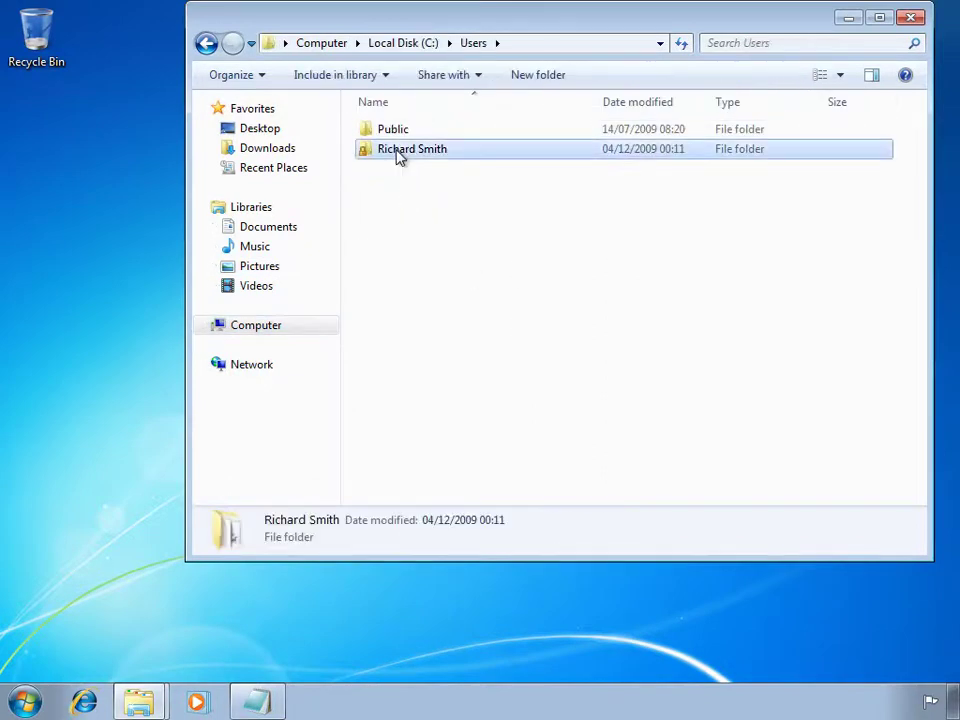
{"action": "right_click", "coordinate": [397, 153]}
{"action": "left_click", "coordinate": [436, 425]}
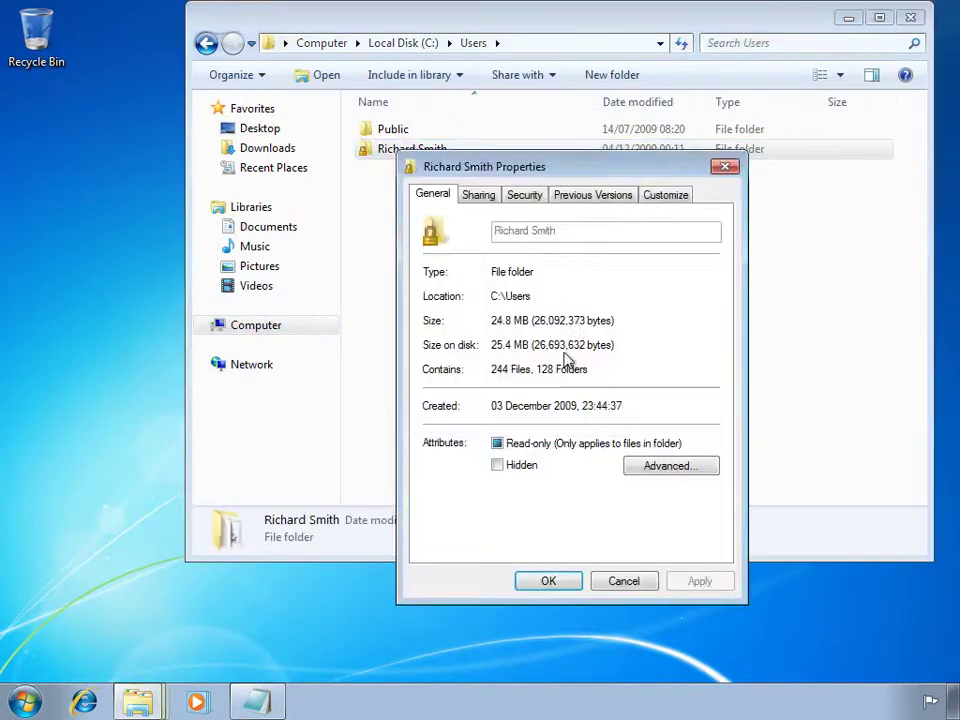
{"action": "left_click_drag", "start_coordinate": [529, 320], "coordinate": [485, 370]}
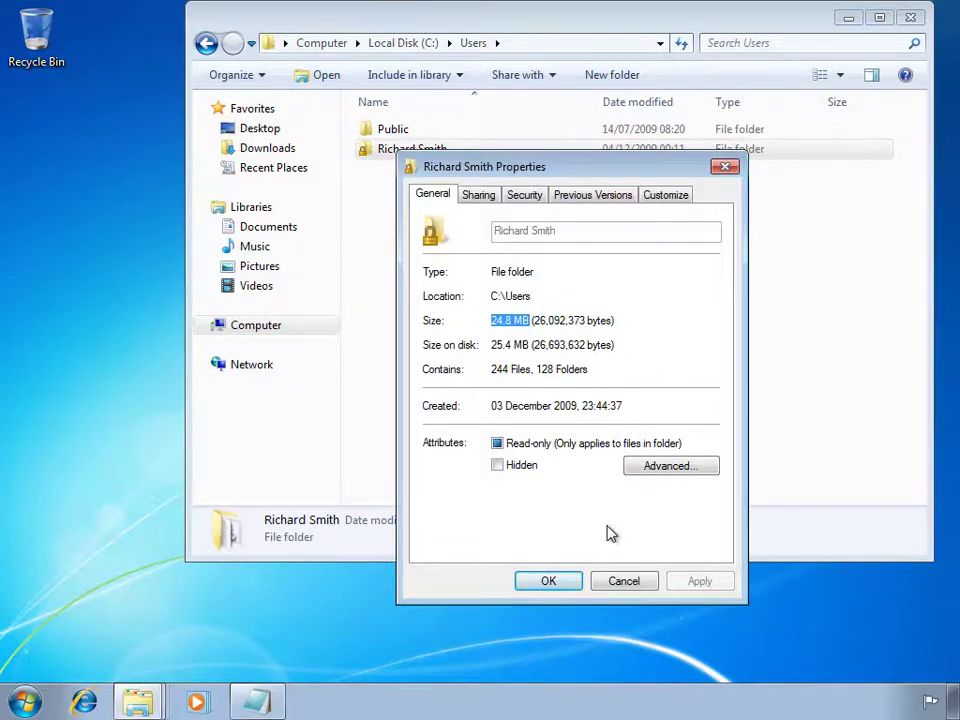
{"action": "left_click", "coordinate": [546, 583]}
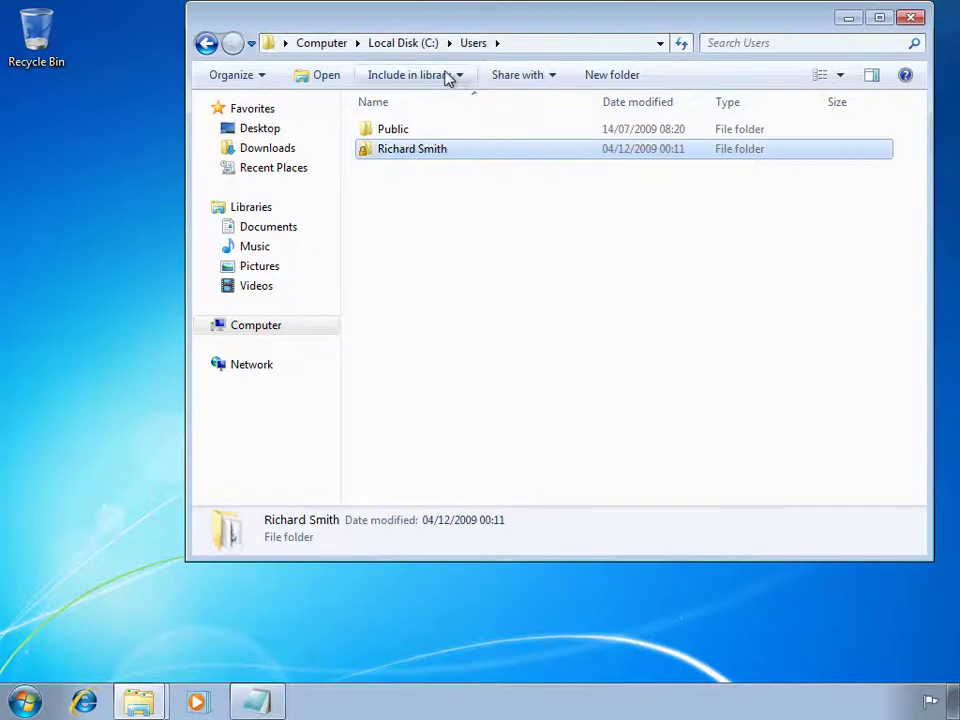
Open the old user profile under Windows.old\Documents and Settings.
{"action": "left_click", "coordinate": [417, 45]}
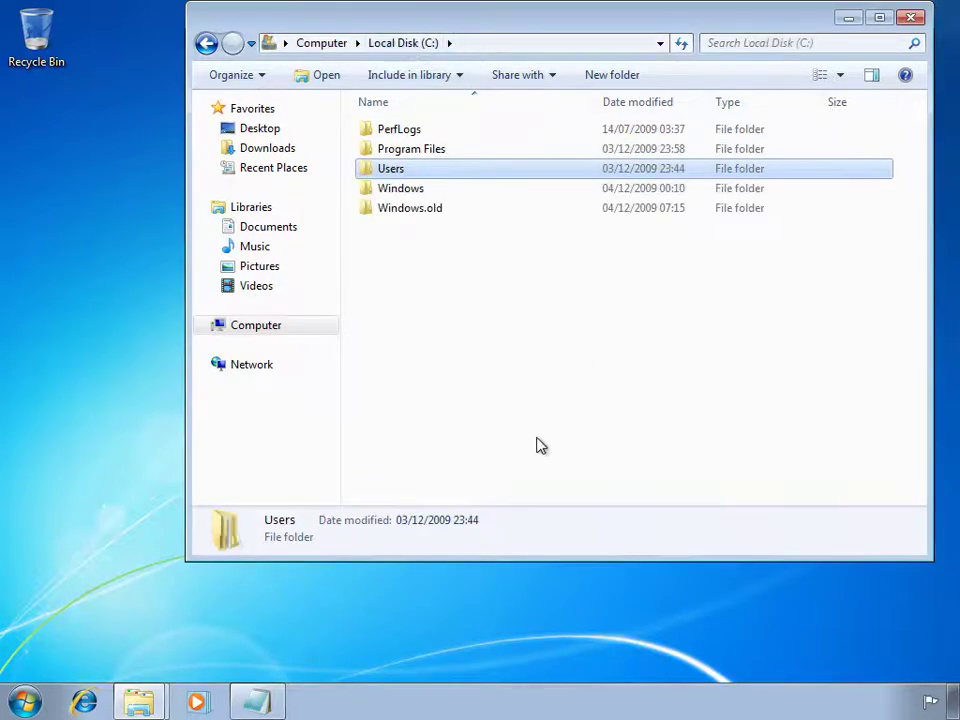
{"action": "left_click", "coordinate": [414, 209]}
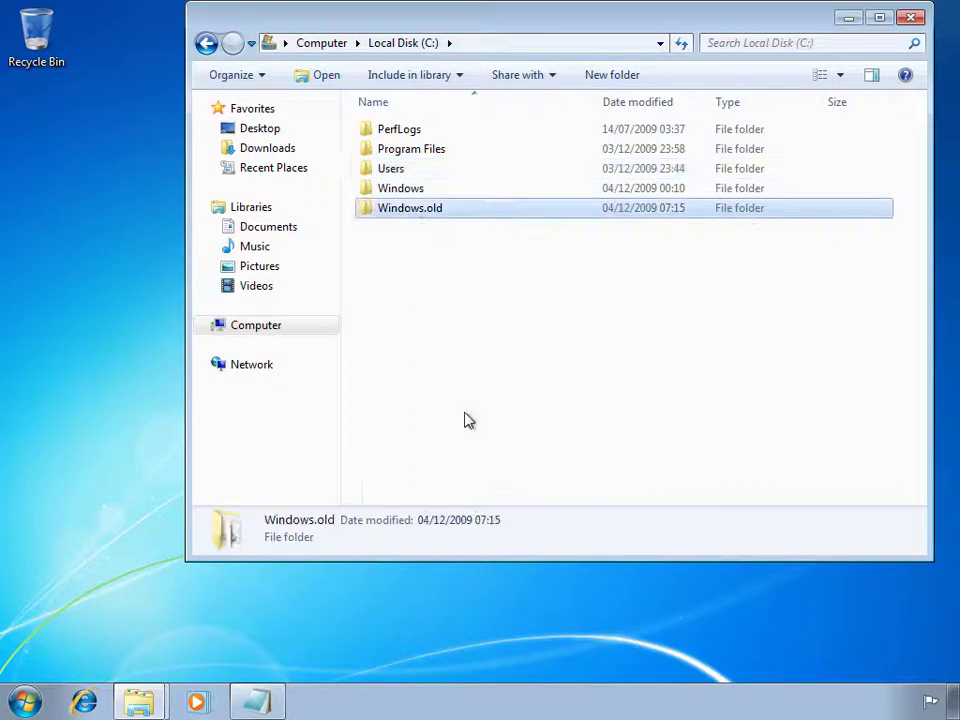
{"action": "double_click", "coordinate": [407, 213]}
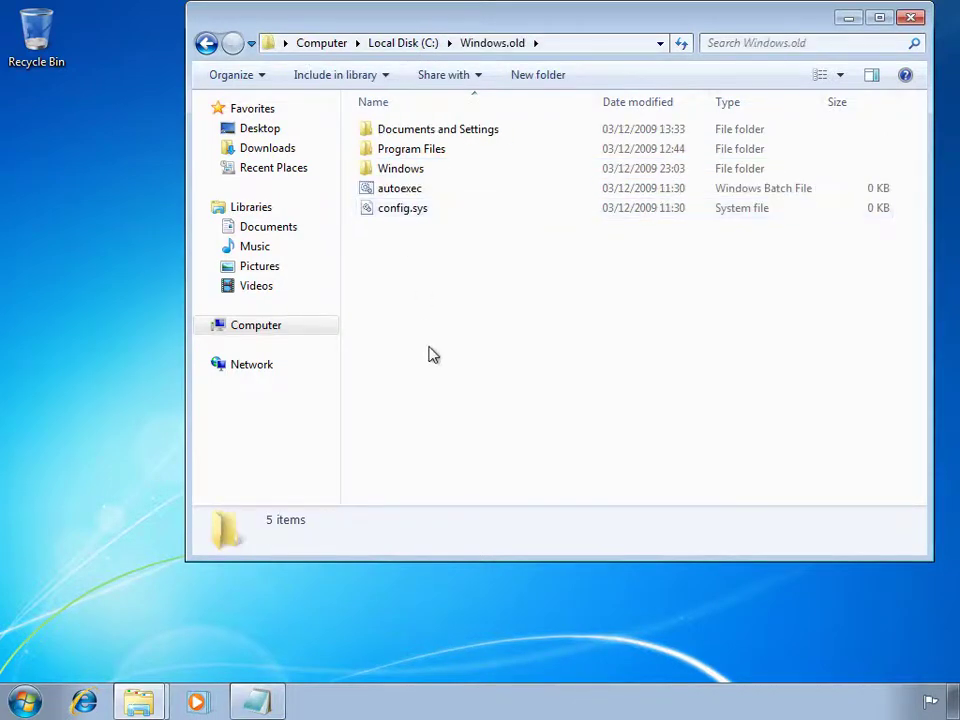
{"action": "left_click", "coordinate": [418, 170]}
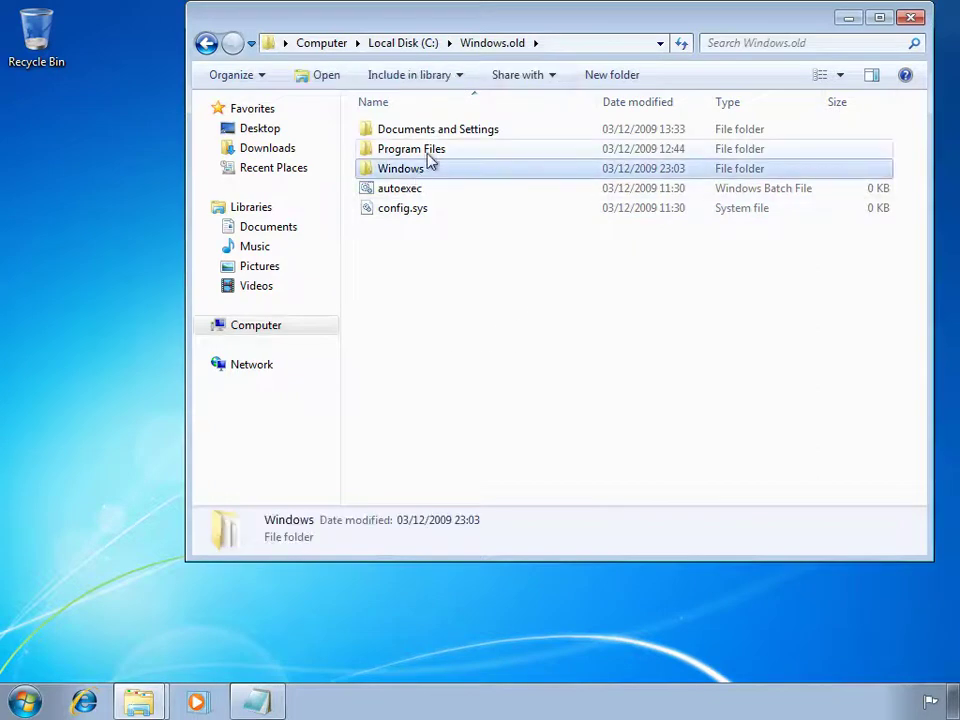
{"action": "left_click", "coordinate": [430, 149]}
{"action": "double_click", "coordinate": [425, 132]}
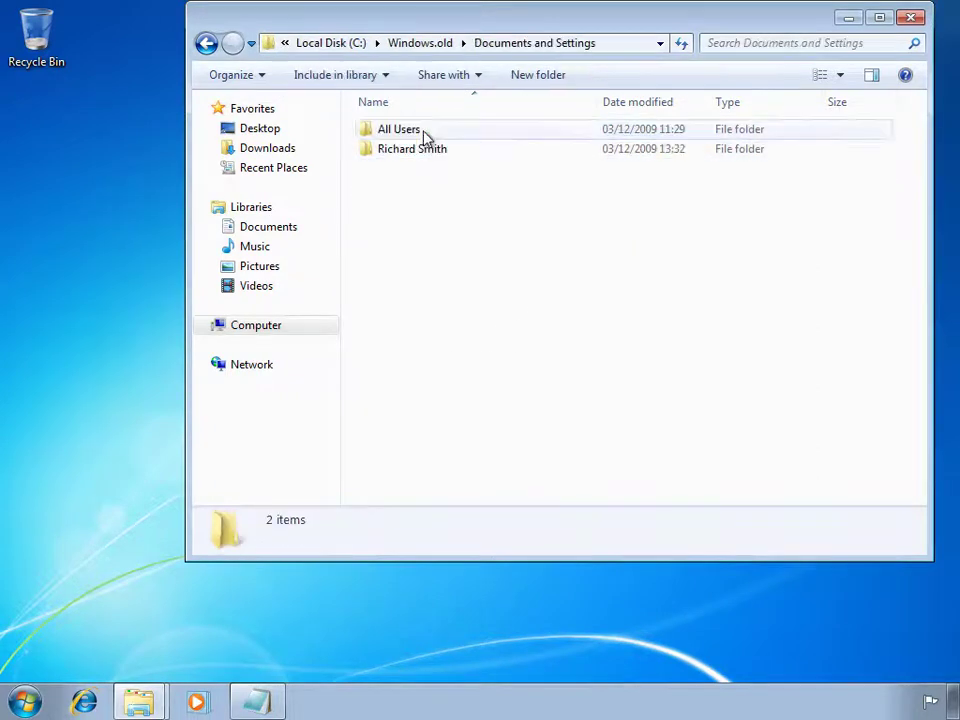
{"action": "left_click", "coordinate": [395, 158]}
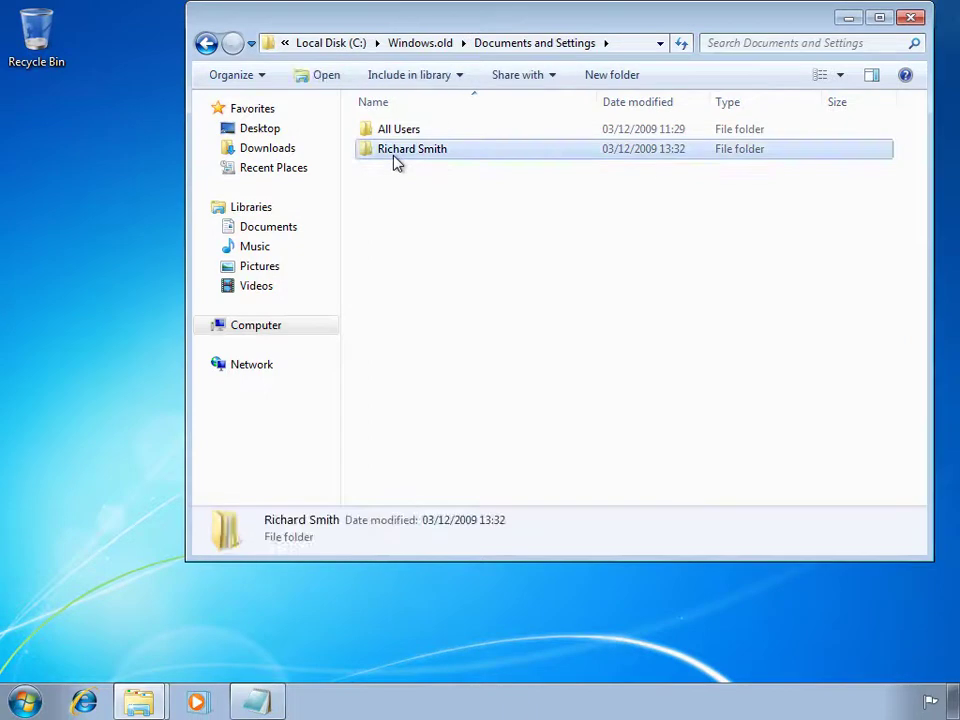
{"action": "double_click", "coordinate": [395, 158]}
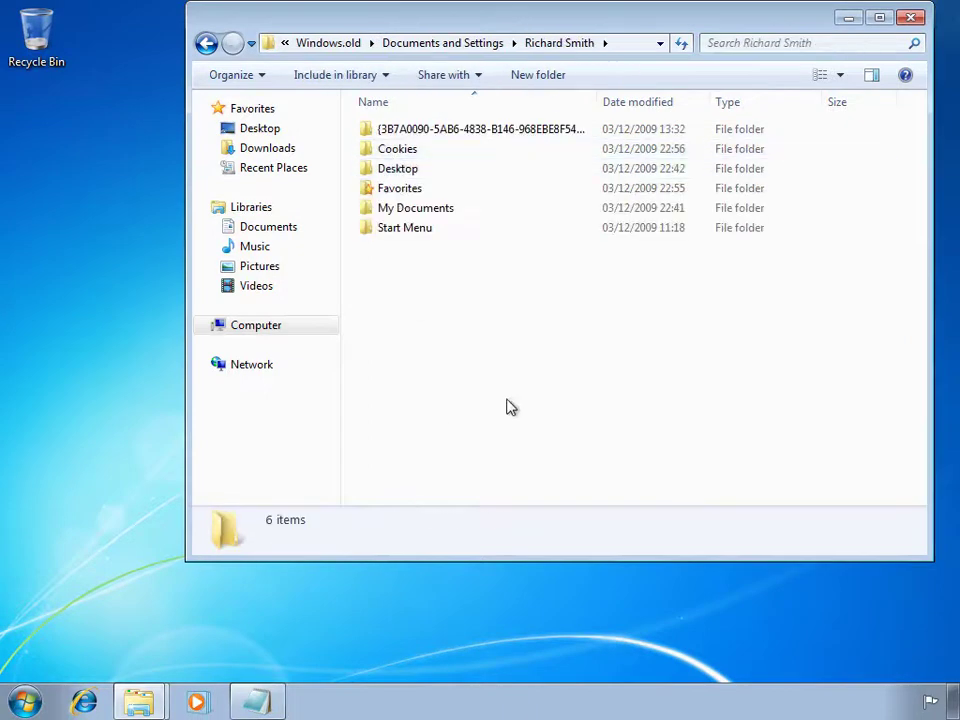
Look through the old profile's Favorites, My Documents (My Pictures) and Desktop folders.
{"action": "double_click", "coordinate": [425, 190]}
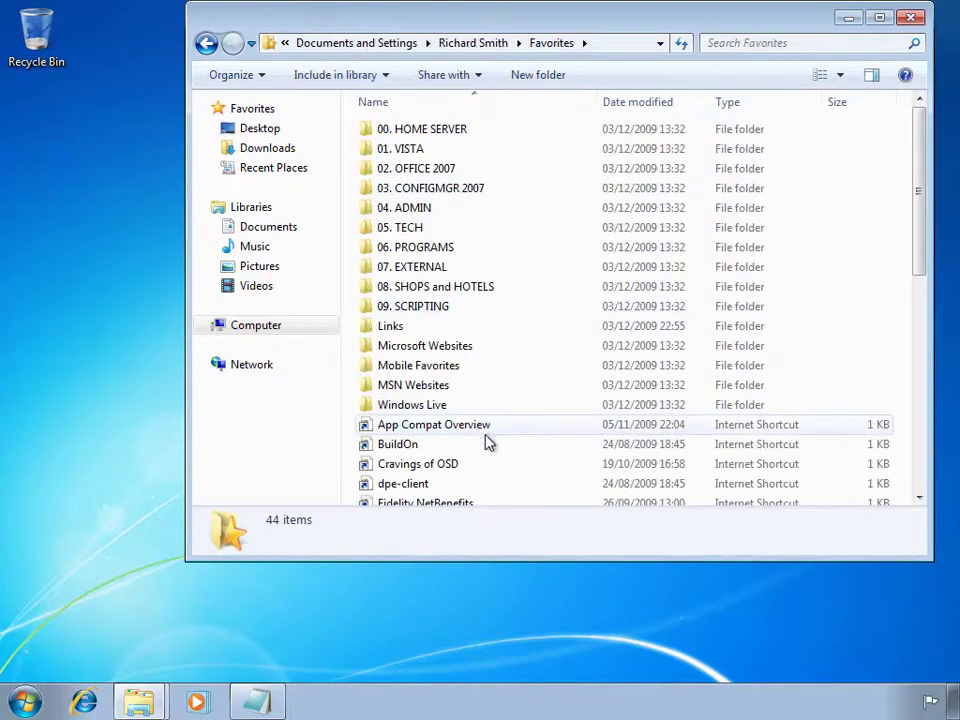
{"action": "left_click", "coordinate": [206, 43]}
{"action": "double_click", "coordinate": [407, 210]}
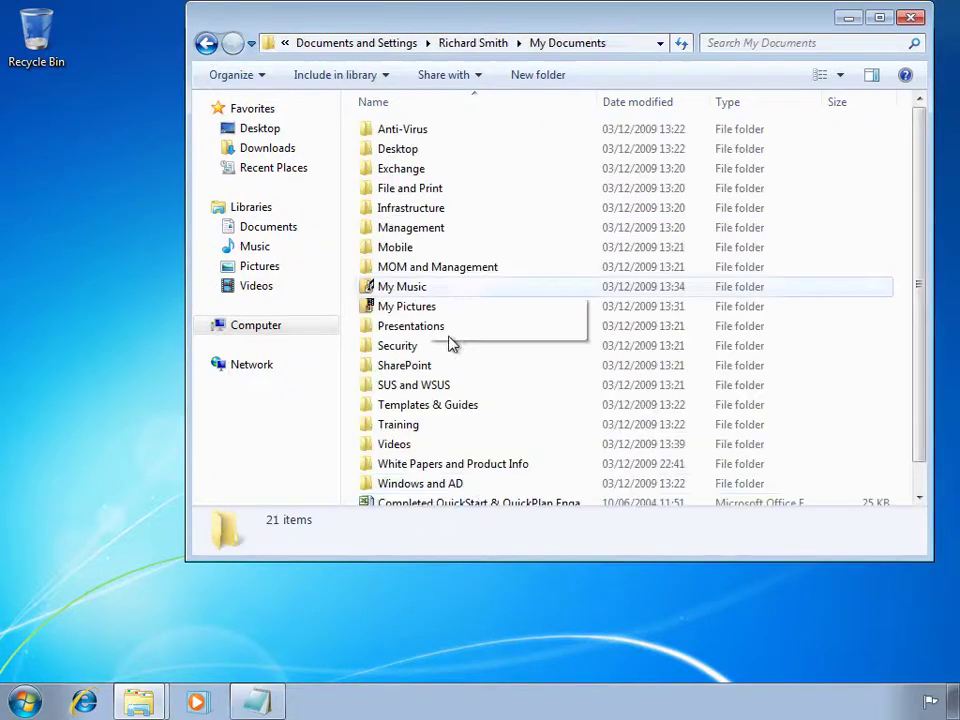
{"action": "left_click", "coordinate": [429, 307]}
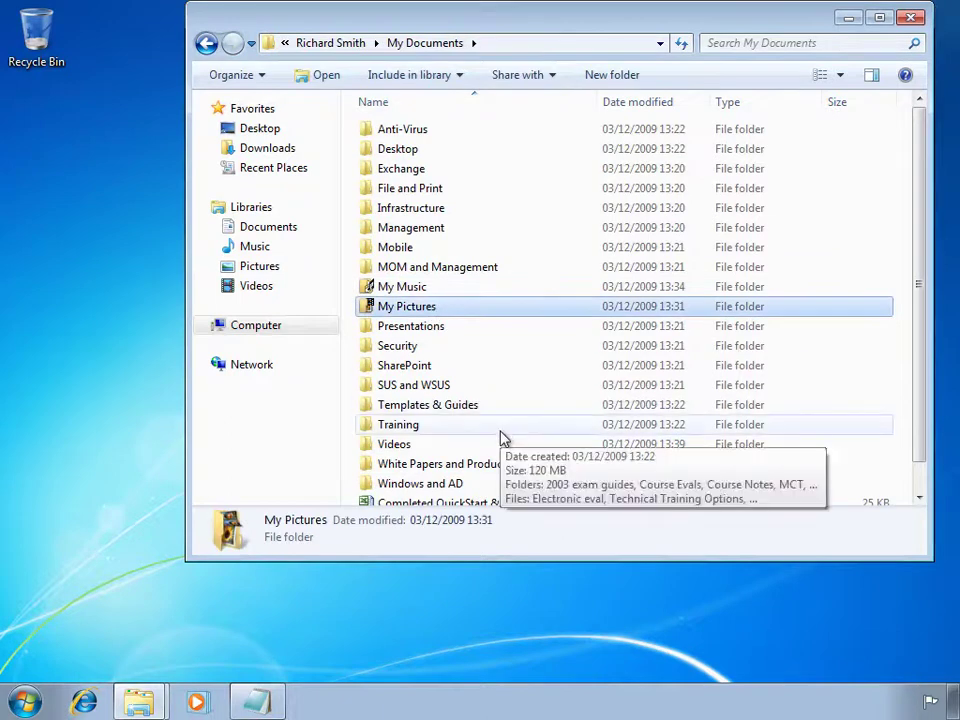
{"action": "scroll", "coordinate": [420, 308], "scroll_direction": "down", "scroll_amount": 1}
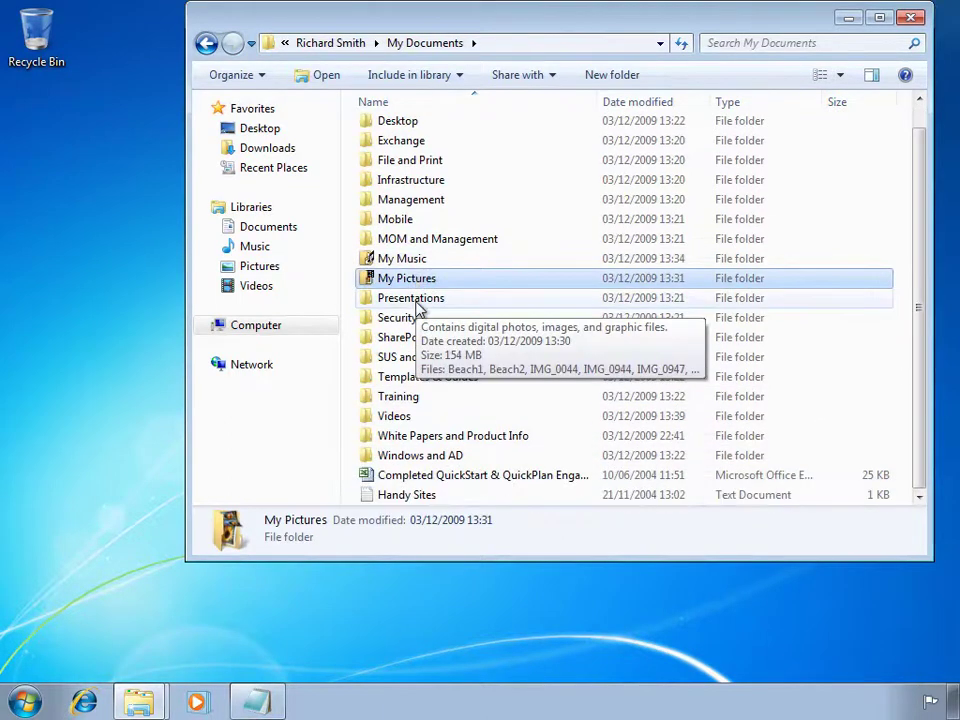
{"action": "scroll", "coordinate": [420, 307], "scroll_direction": "up", "scroll_amount": 1}
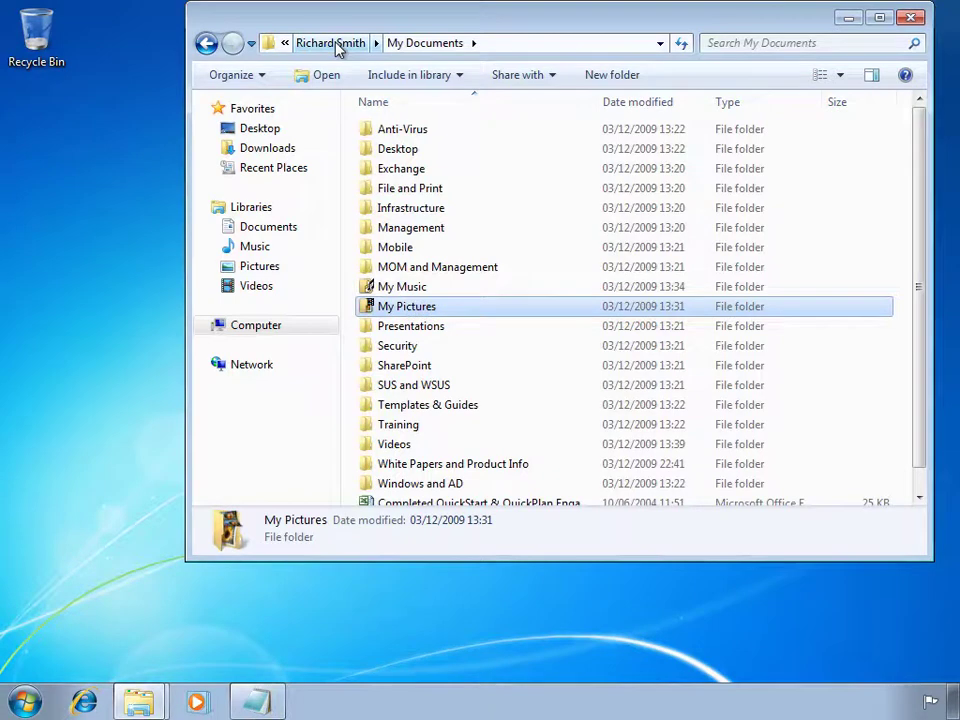
{"action": "left_click", "coordinate": [336, 44]}
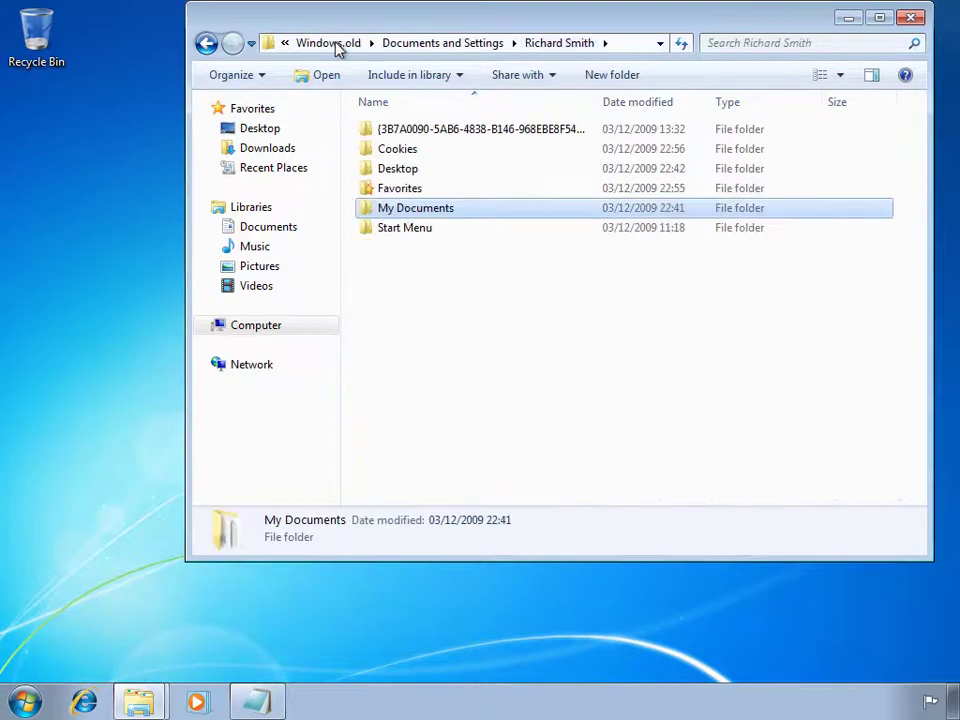
{"action": "double_click", "coordinate": [400, 168]}
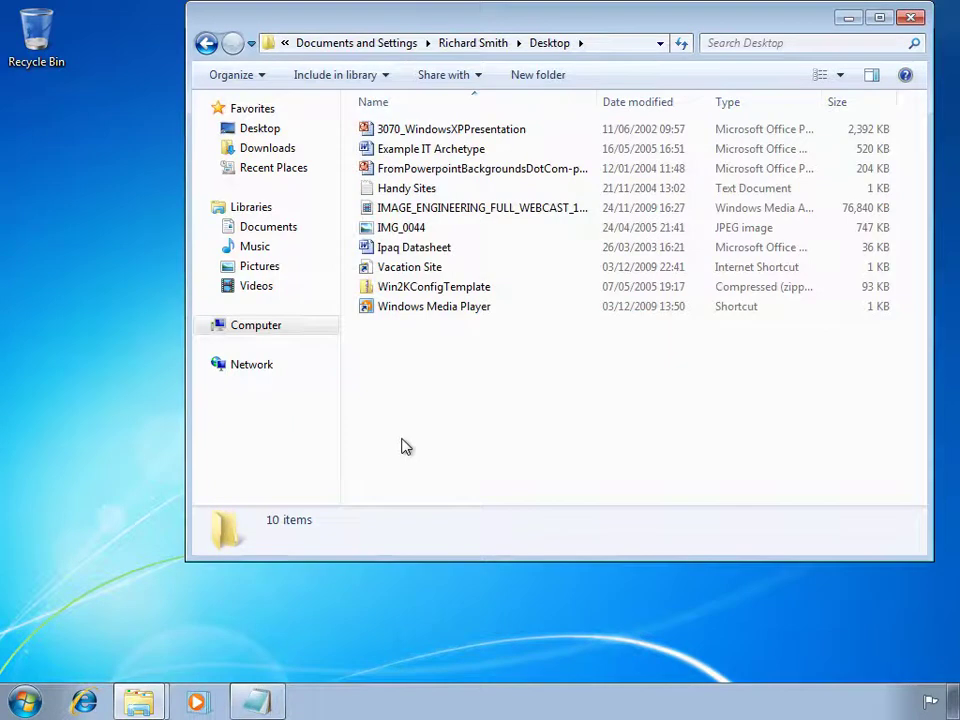
Go back to C:\Users, select the current profile folder, and close Explorer.
{"action": "left_click", "coordinate": [326, 46]}
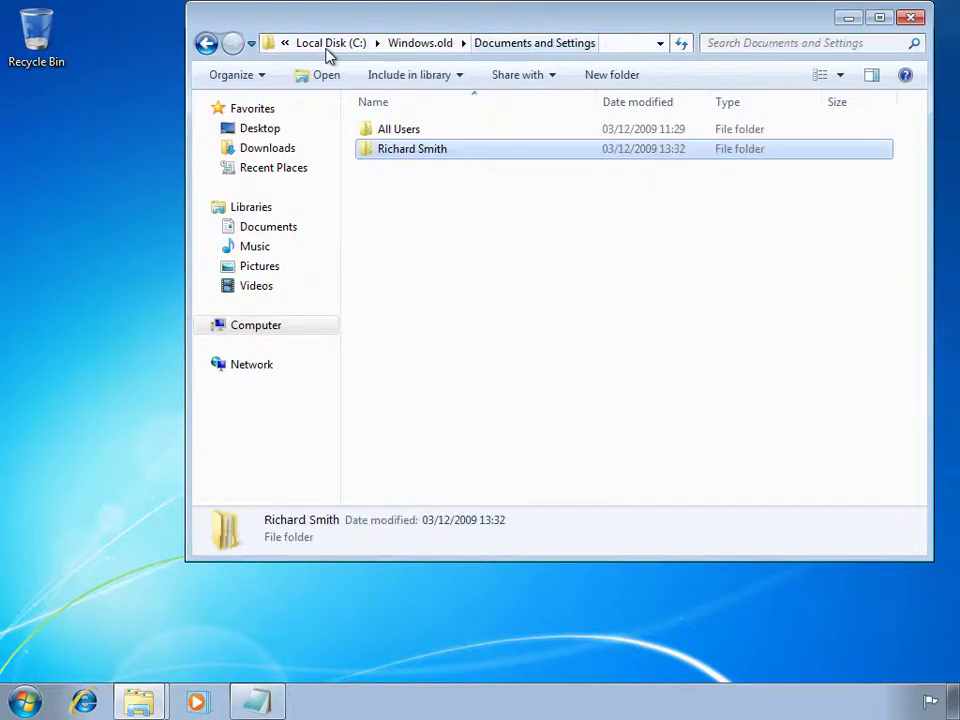
{"action": "left_click", "coordinate": [326, 46]}
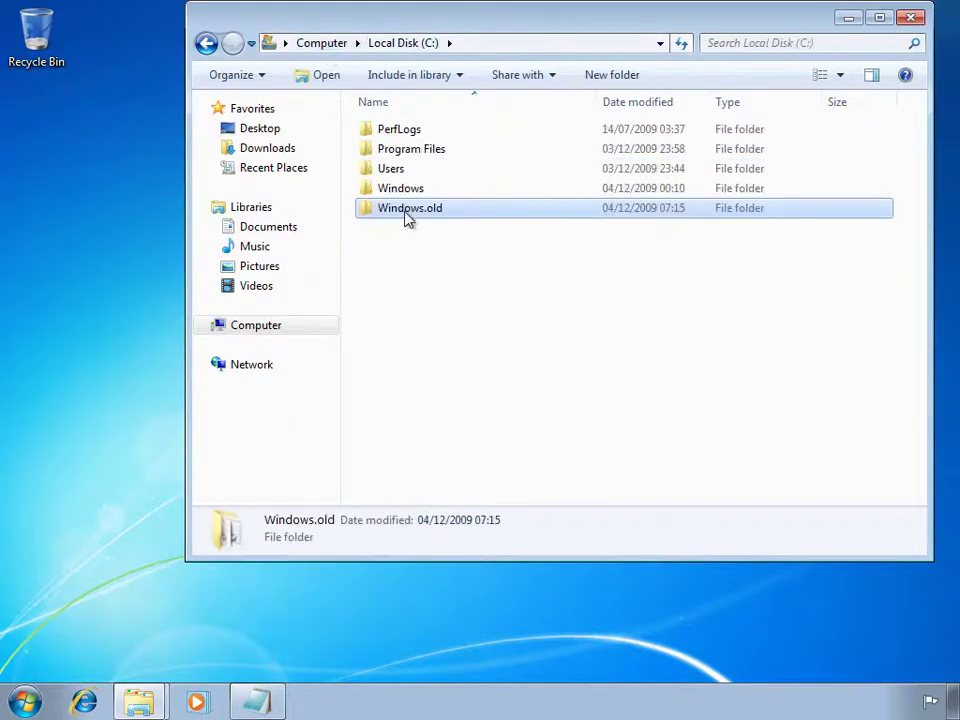
{"action": "double_click", "coordinate": [398, 172]}
{"action": "left_click", "coordinate": [398, 152]}
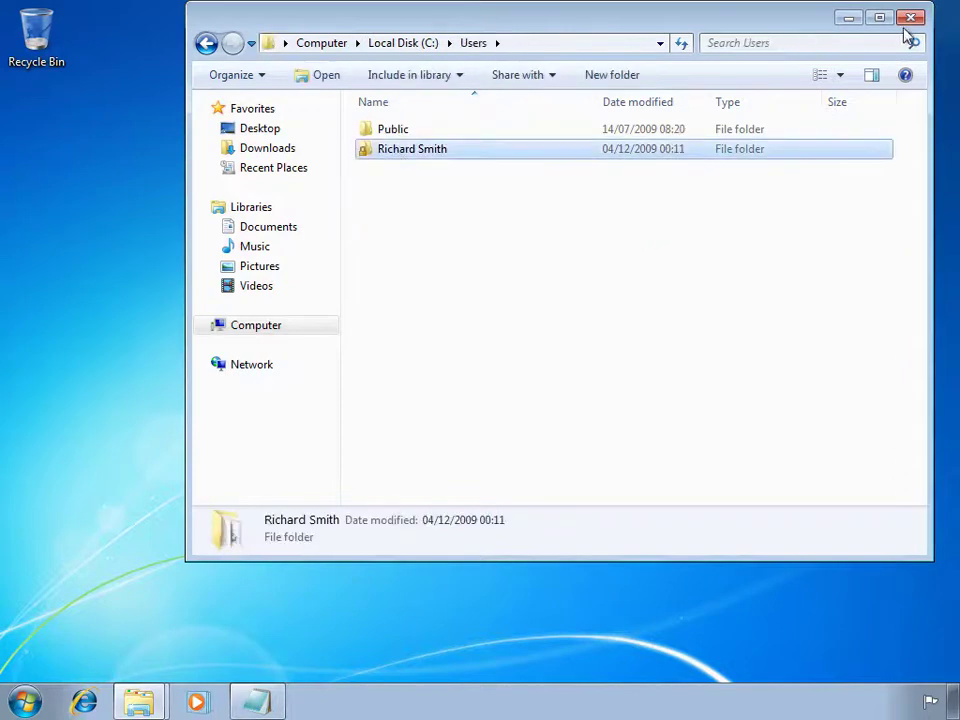
{"action": "left_click", "coordinate": [910, 19]}
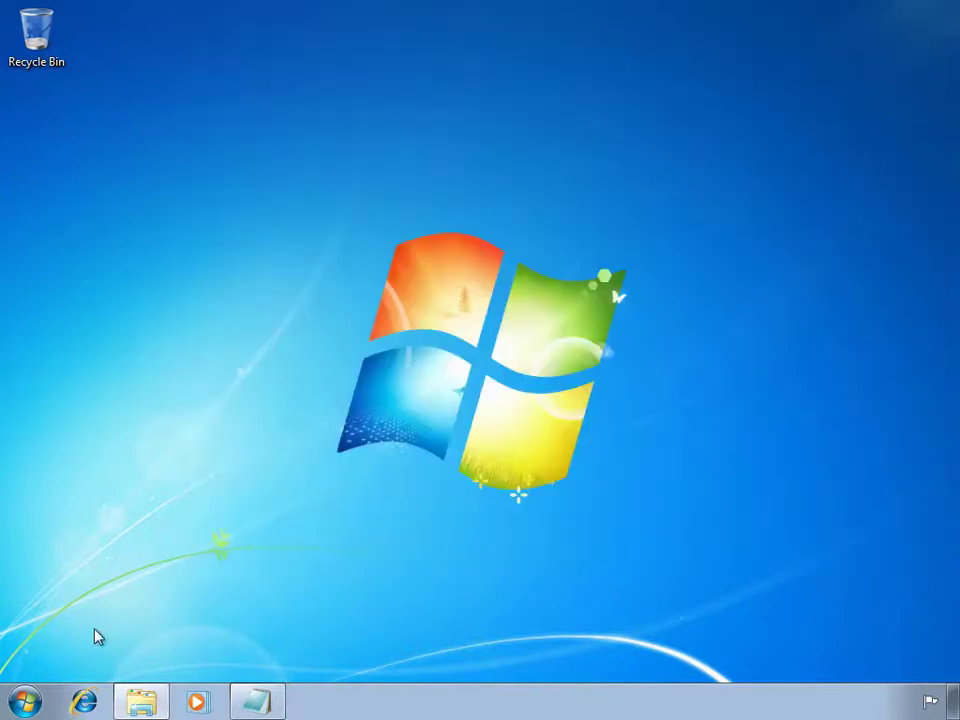
Open USMT_MIGRATION from the user's home folder for editing in Notepad.
{"action": "left_click", "coordinate": [28, 704]}
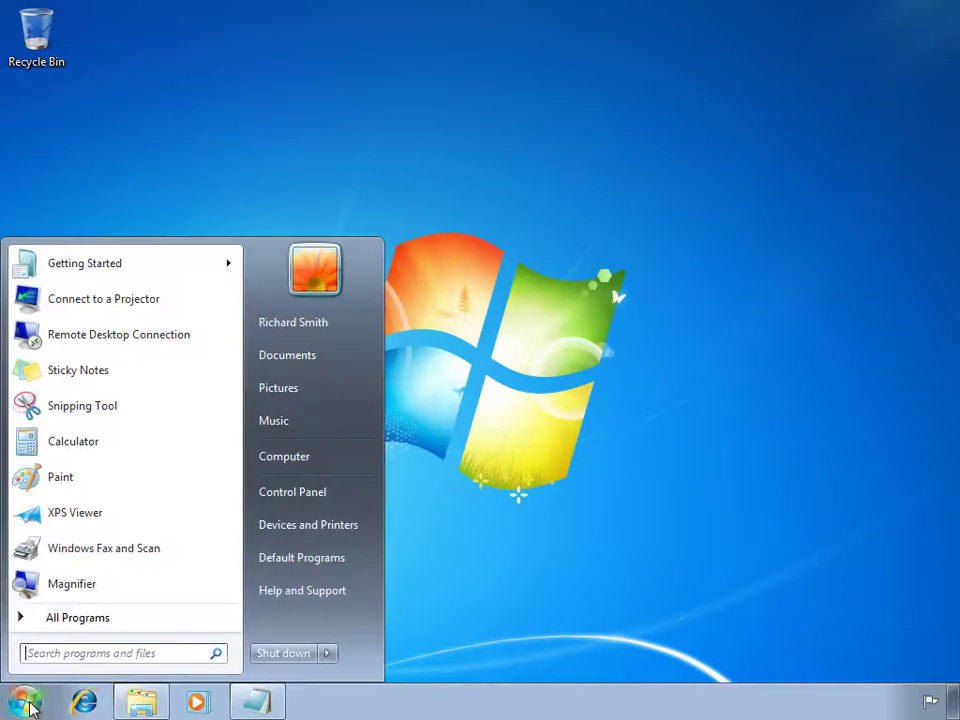
{"action": "left_click", "coordinate": [315, 324]}
{"action": "right_click", "coordinate": [680, 283]}
{"action": "left_click", "coordinate": [724, 318]}
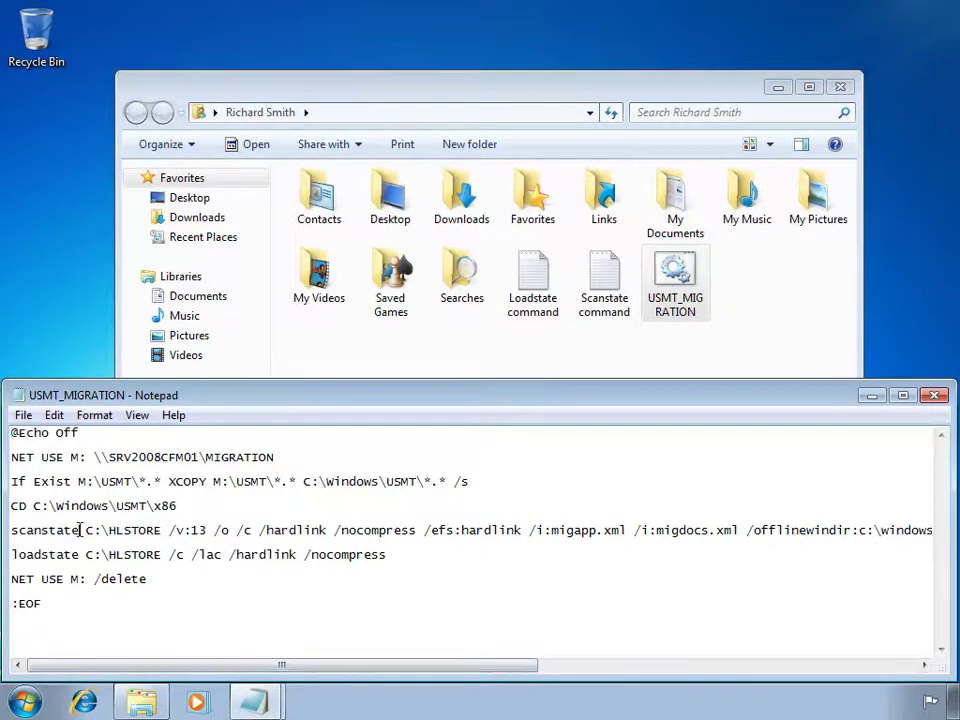
Review the scanstate, loadstate and /offlinewindir parts of the script, then close it unchanged.
{"action": "left_click_drag", "start_coordinate": [80, 530], "coordinate": [21, 527]}
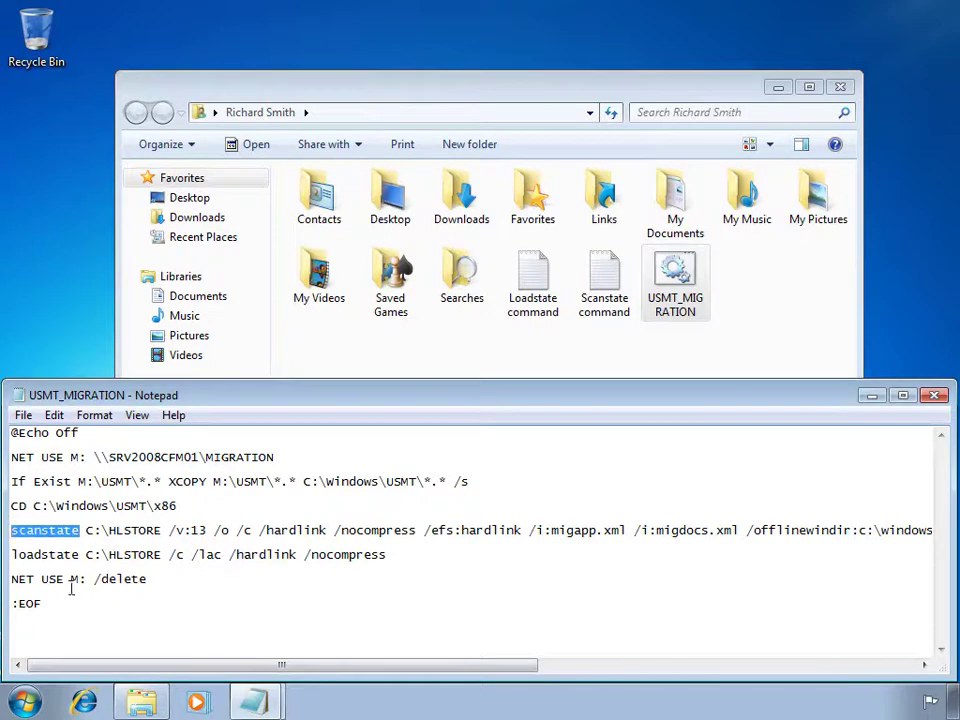
{"action": "left_click_drag", "start_coordinate": [80, 554], "coordinate": [10, 554]}
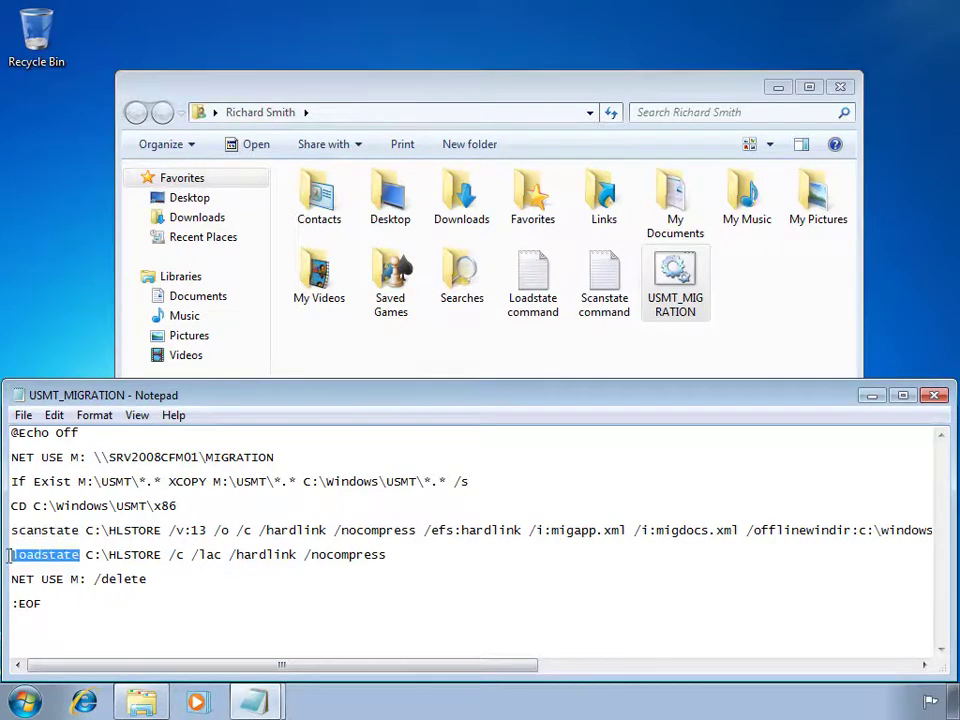
{"action": "left_click_drag", "start_coordinate": [120, 664], "coordinate": [303, 667]}
{"action": "left_click_drag", "start_coordinate": [691, 530], "coordinate": [414, 531]}
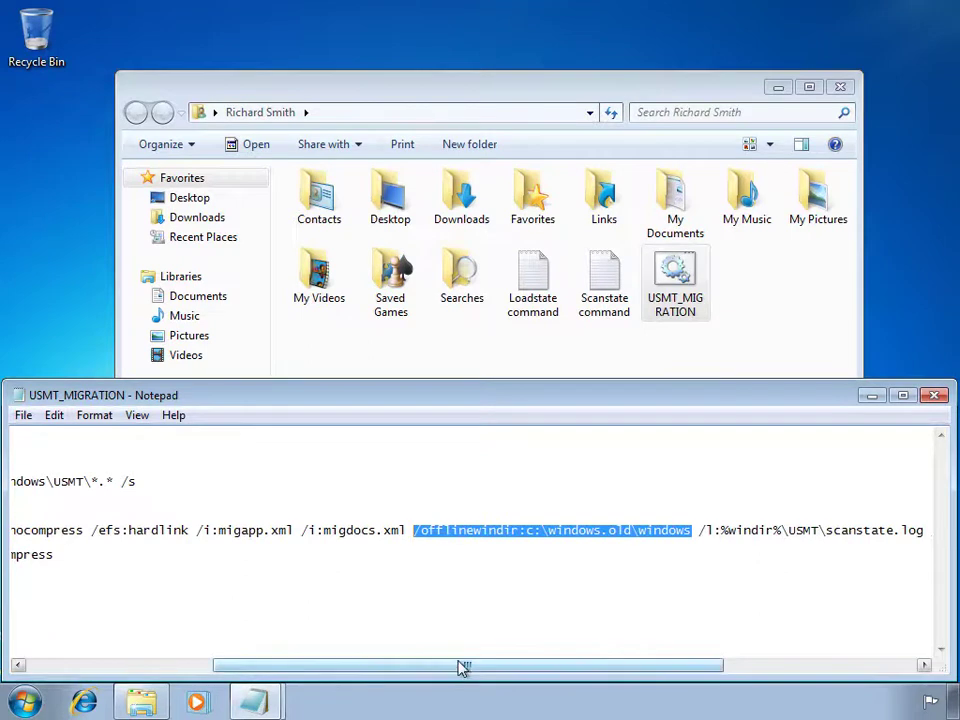
{"action": "left_click_drag", "start_coordinate": [461, 667], "coordinate": [250, 672]}
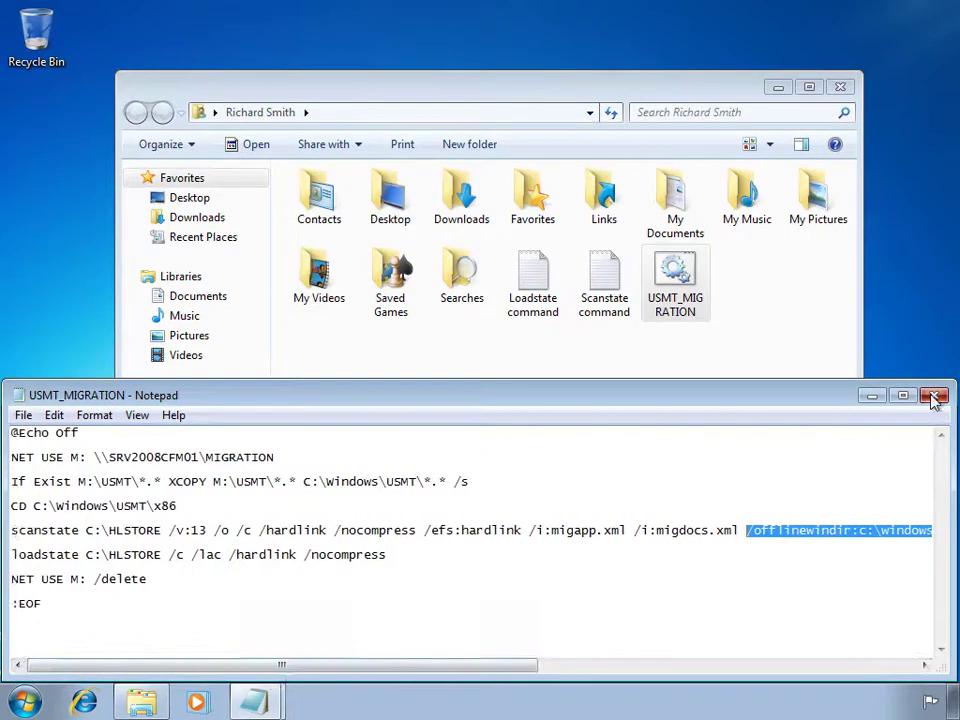
{"action": "left_click", "coordinate": [932, 396]}
Run USMT_MIGRATION as administrator, approve UAC, and move the command window aside.
{"action": "right_click", "coordinate": [700, 289]}
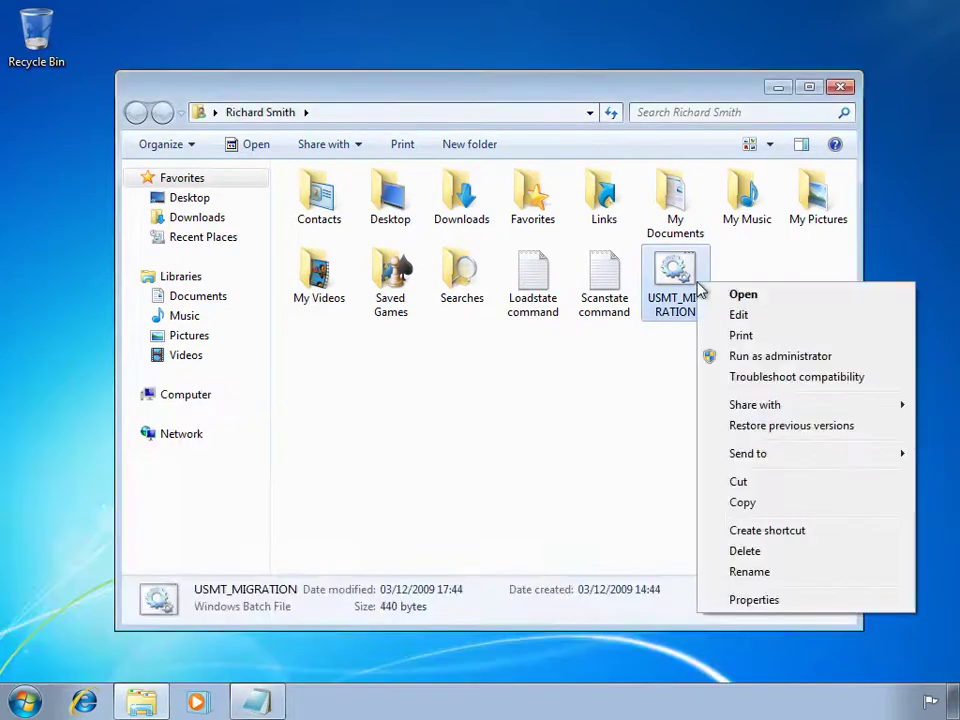
{"action": "left_click", "coordinate": [755, 357]}
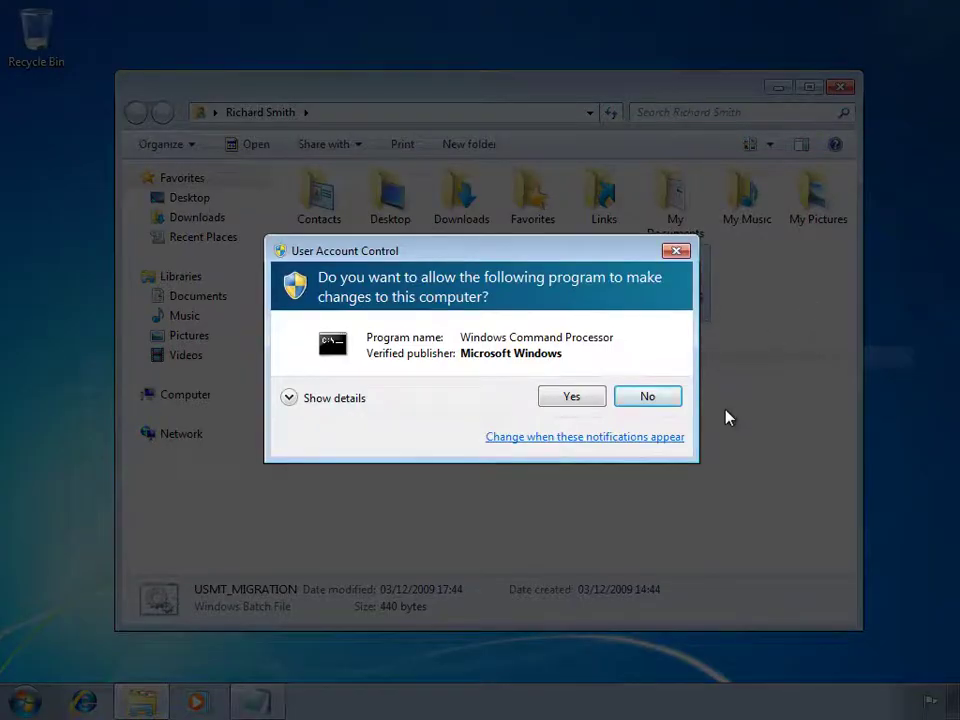
{"action": "left_click", "coordinate": [579, 399]}
{"action": "left_click_drag", "start_coordinate": [516, 168], "coordinate": [540, 43]}
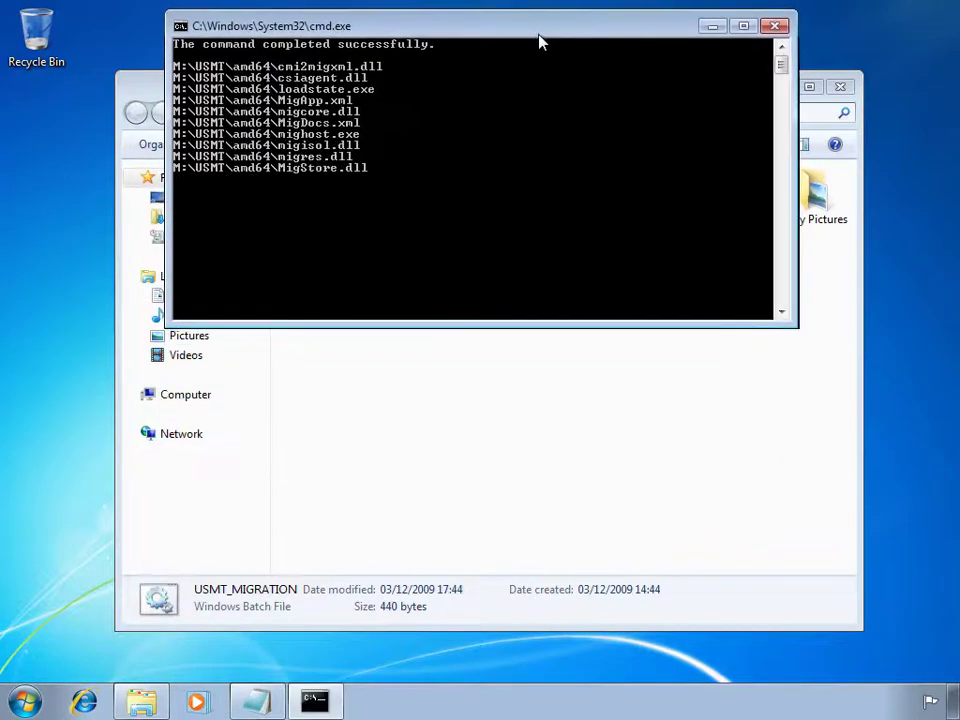
{"action": "left_click", "coordinate": [532, 355]}
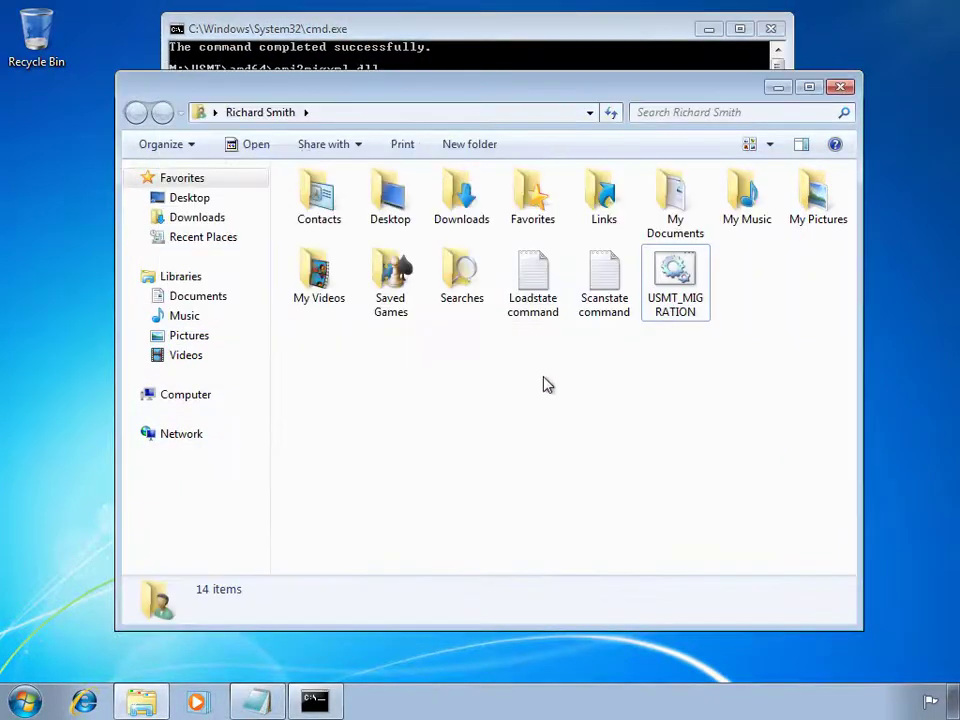
Open the Scanstate command notes and review the executable, store path and verbose descriptions.
{"action": "double_click", "coordinate": [600, 272]}
{"action": "left_click", "coordinate": [778, 88]}
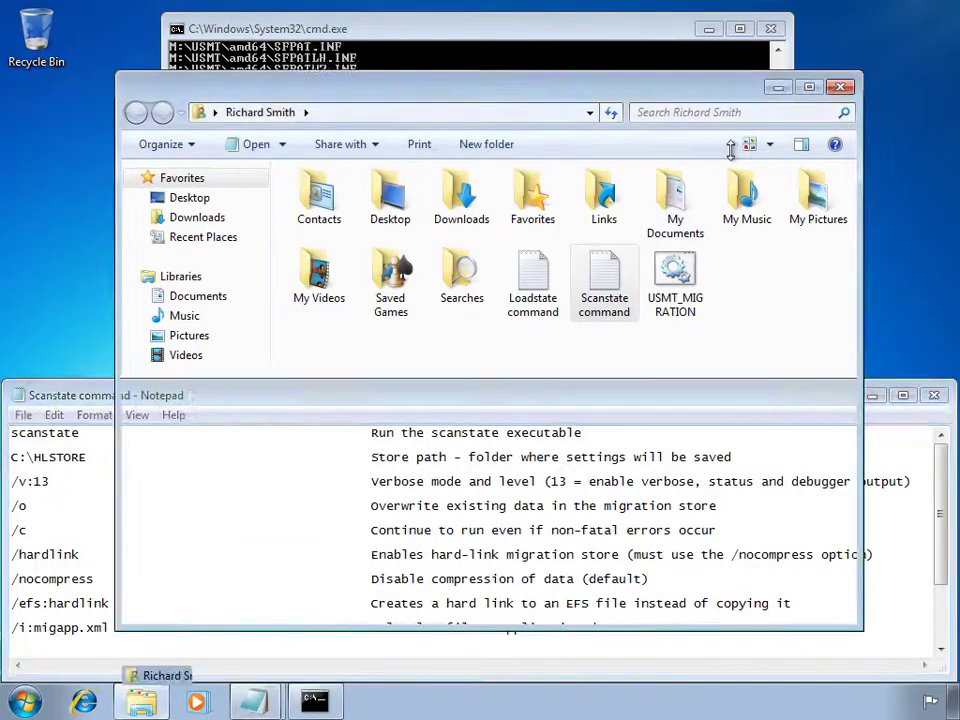
{"action": "left_click_drag", "start_coordinate": [582, 433], "coordinate": [373, 437]}
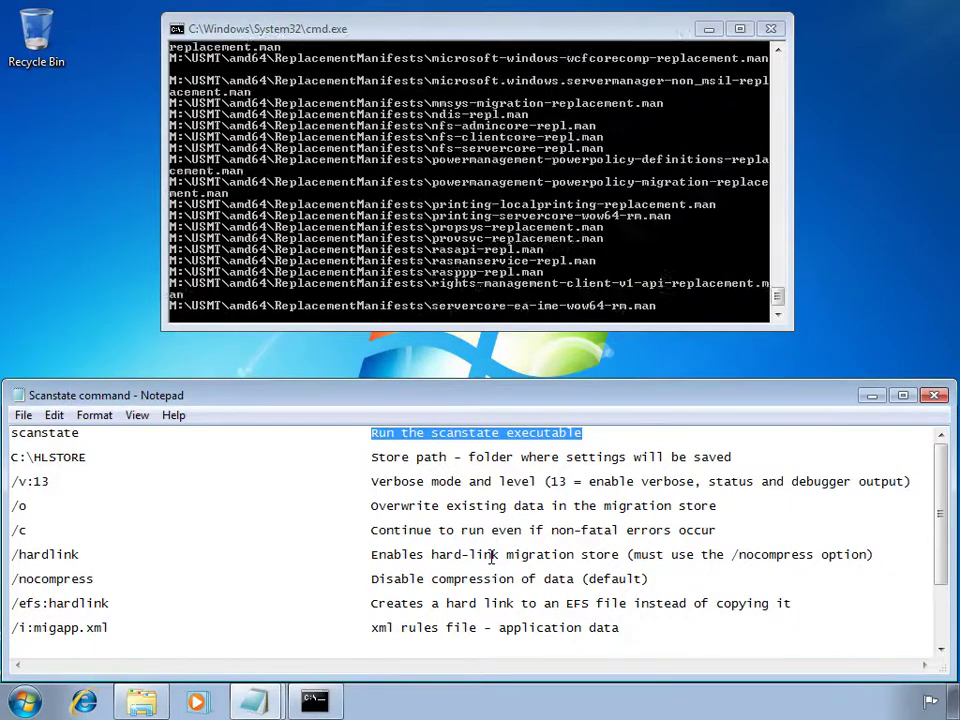
{"action": "left_click_drag", "start_coordinate": [734, 456], "coordinate": [373, 461]}
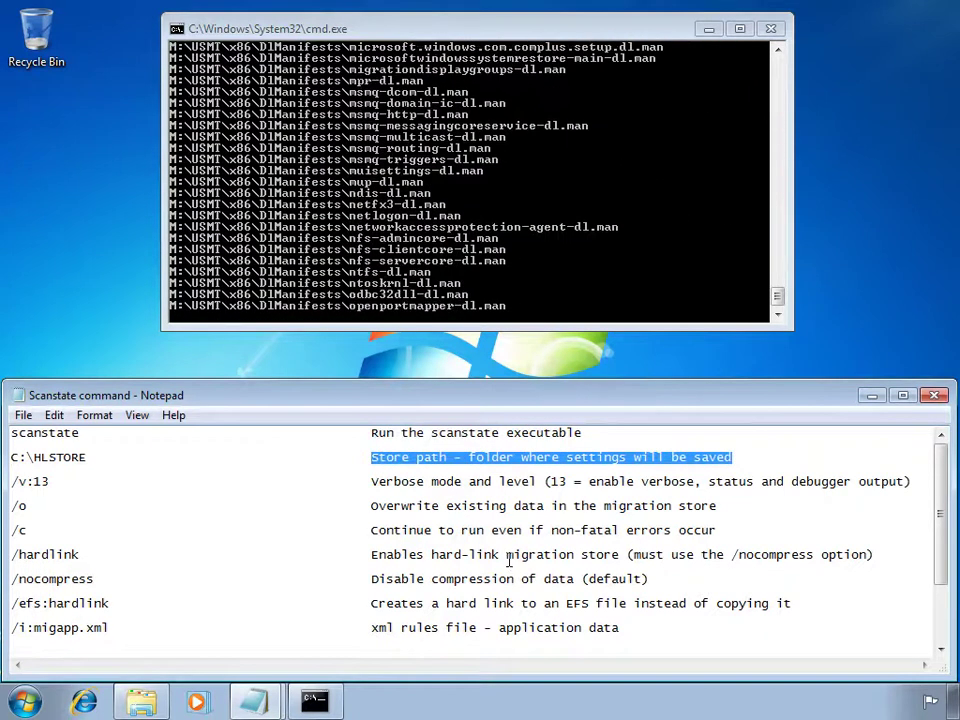
{"action": "left_click_drag", "start_coordinate": [373, 485], "coordinate": [906, 482]}
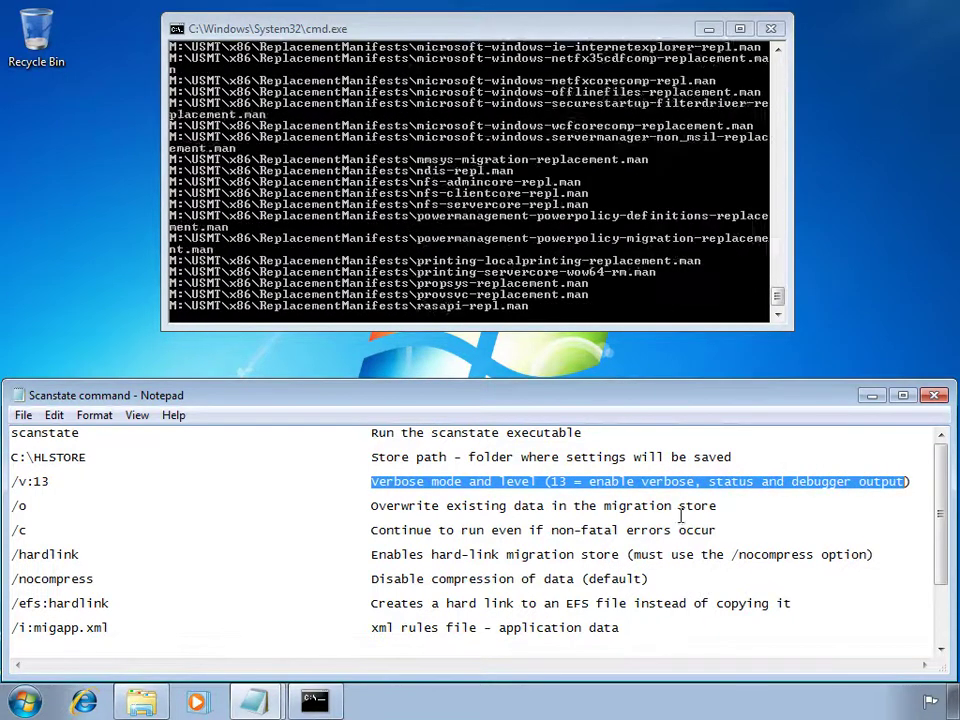
Review the overwrite, continue-on-error, hard-link, no-compression and EFS hard-link option descriptions.
{"action": "left_click_drag", "start_coordinate": [720, 508], "coordinate": [373, 506]}
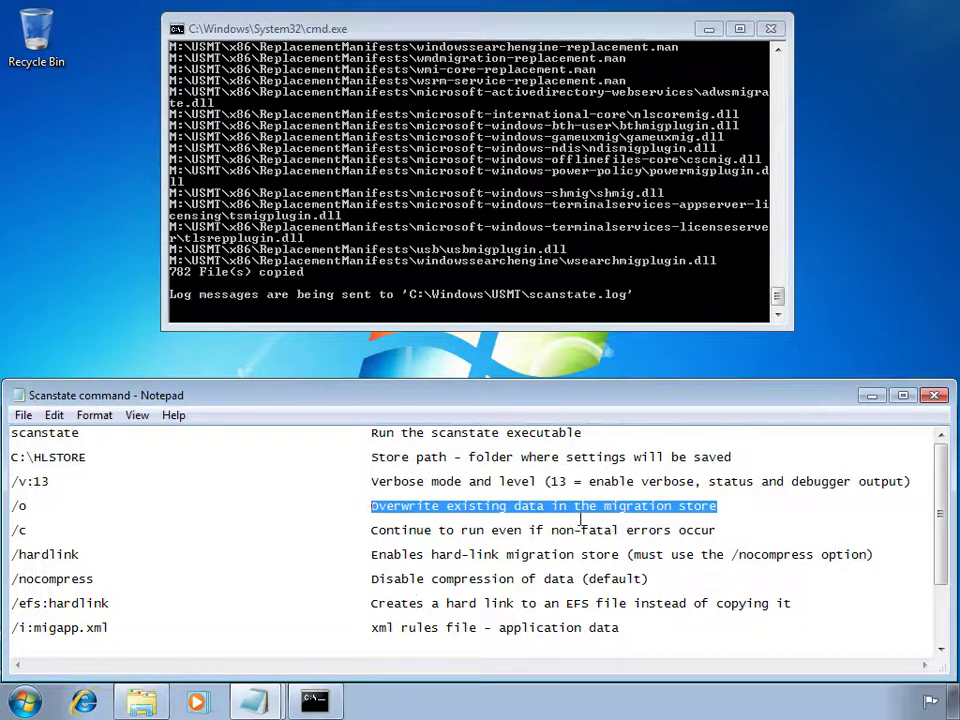
{"action": "left_click_drag", "start_coordinate": [728, 528], "coordinate": [380, 531]}
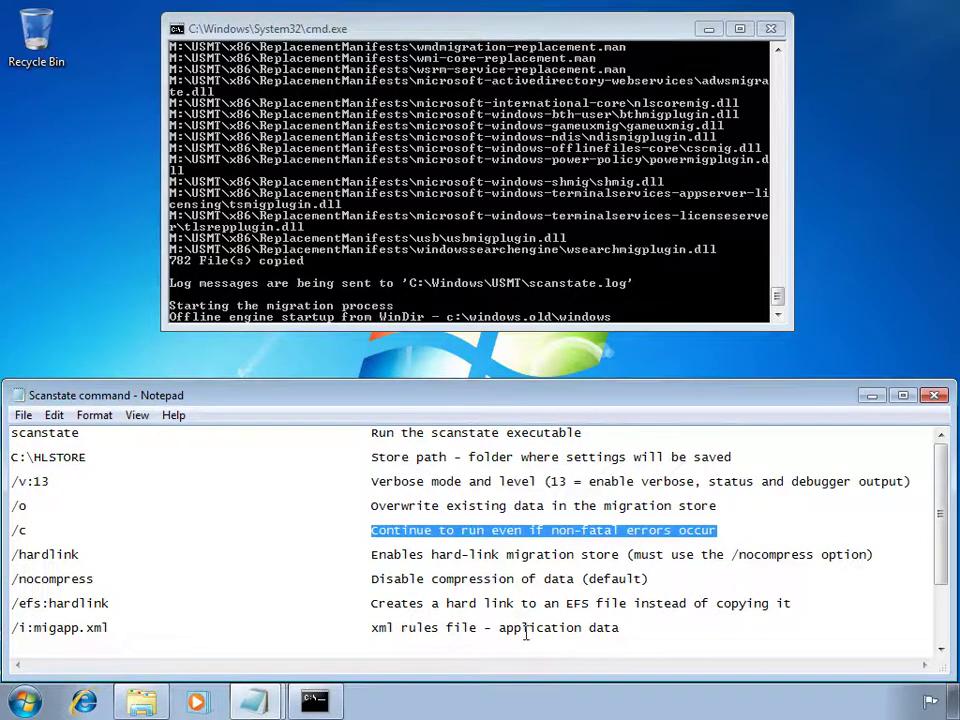
{"action": "left_click_drag", "start_coordinate": [876, 553], "coordinate": [374, 560]}
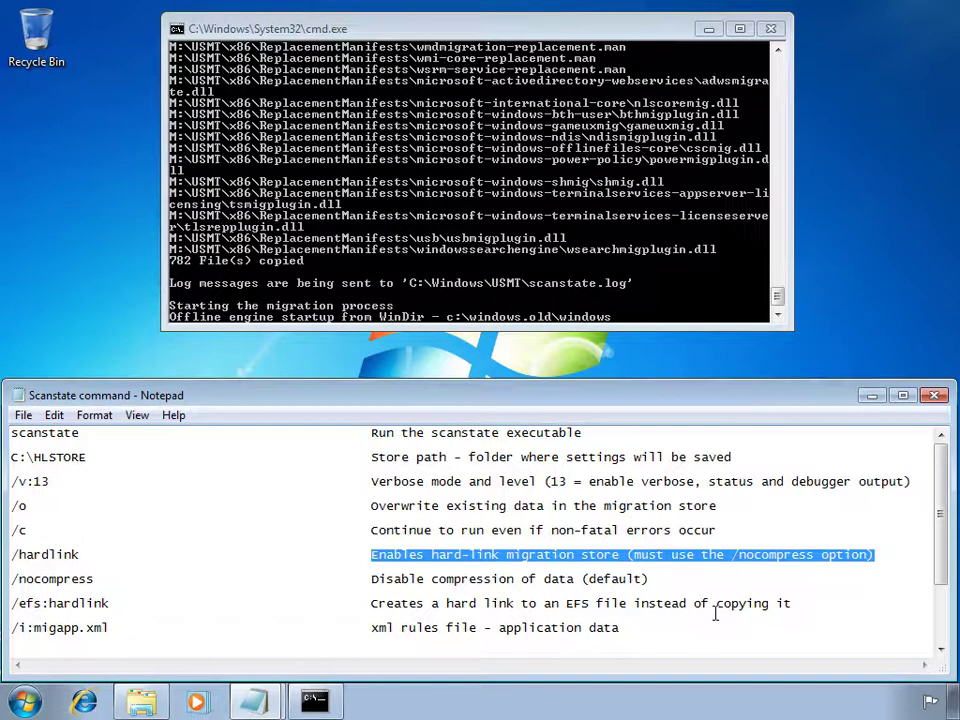
{"action": "left_click_drag", "start_coordinate": [658, 580], "coordinate": [372, 579]}
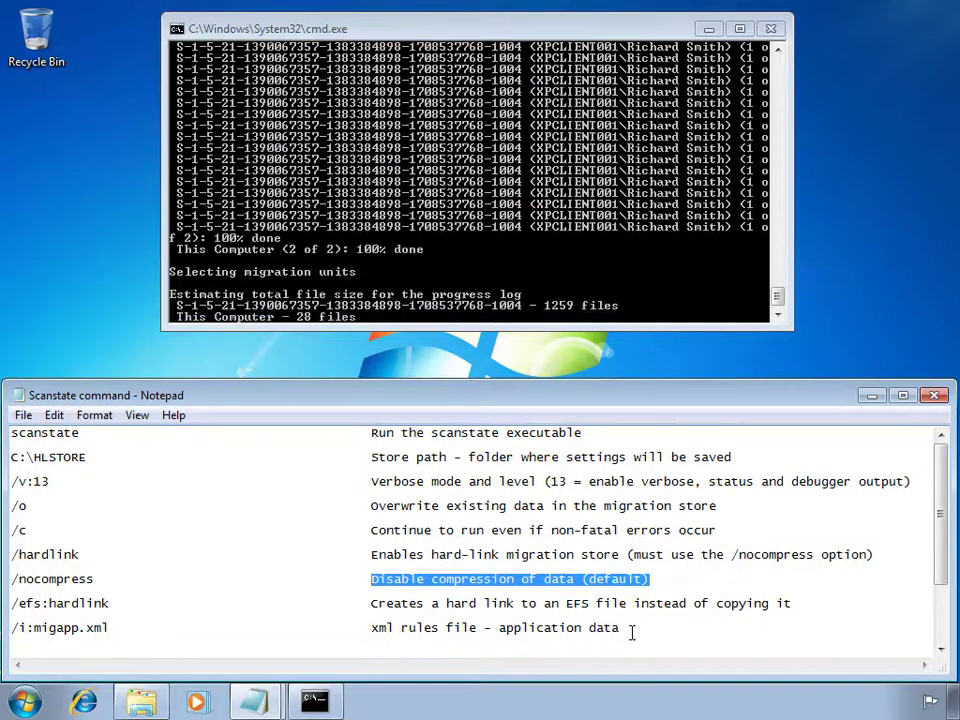
{"action": "left_click", "coordinate": [800, 604]}
{"action": "left_click", "coordinate": [373, 605], "text": "shift"}
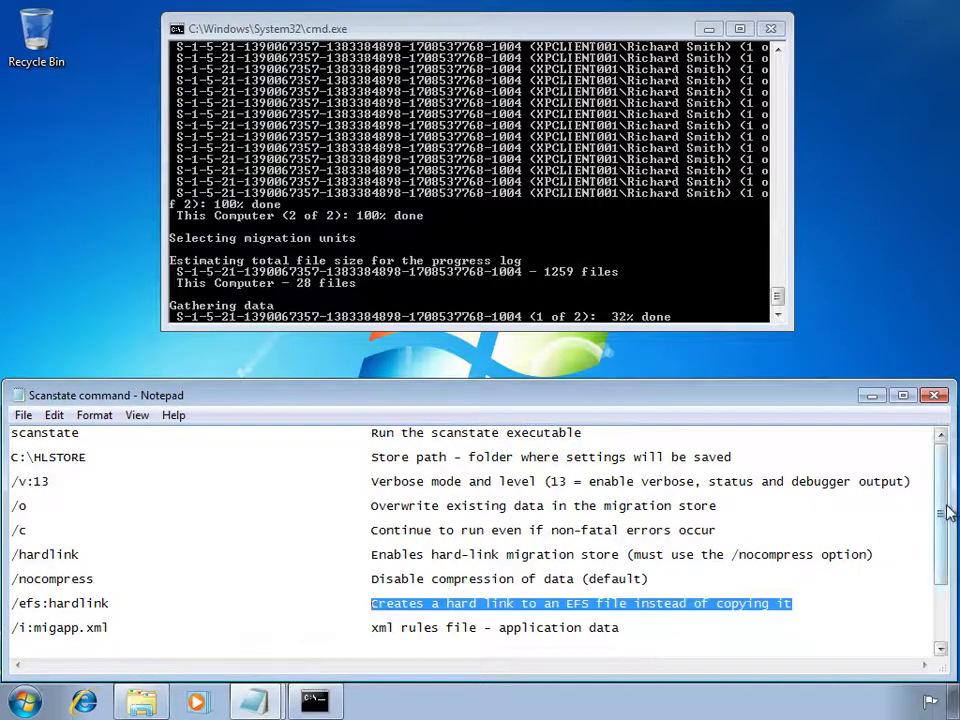
Review app data rules, user files rules, offline windir, log and progress log descriptions, then close.
{"action": "left_click_drag", "start_coordinate": [945, 506], "coordinate": [945, 561]}
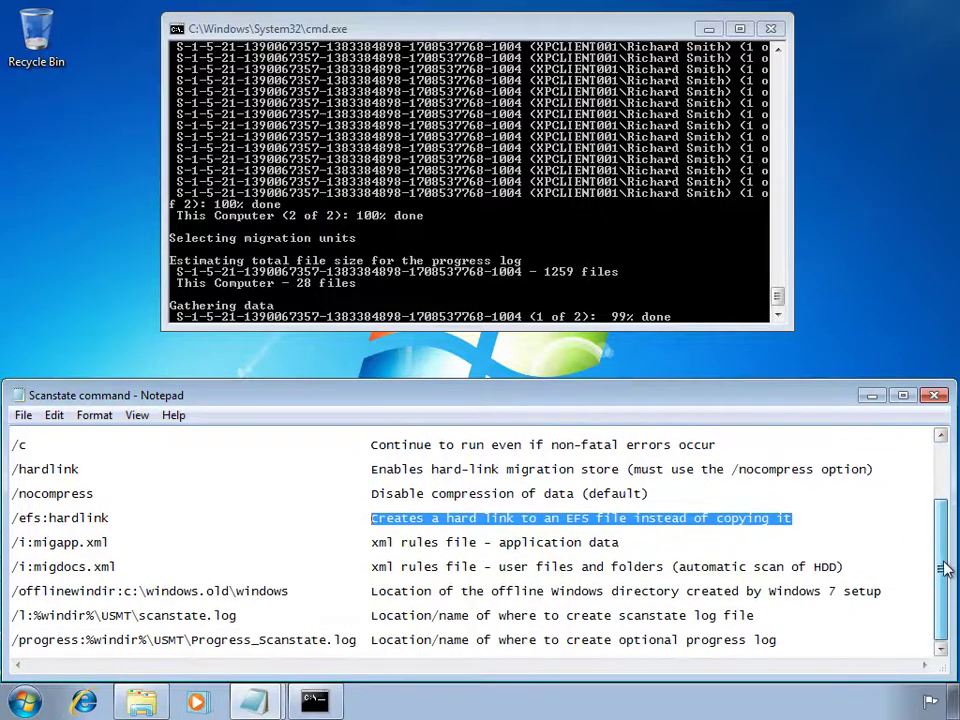
{"action": "left_click_drag", "start_coordinate": [630, 546], "coordinate": [377, 546]}
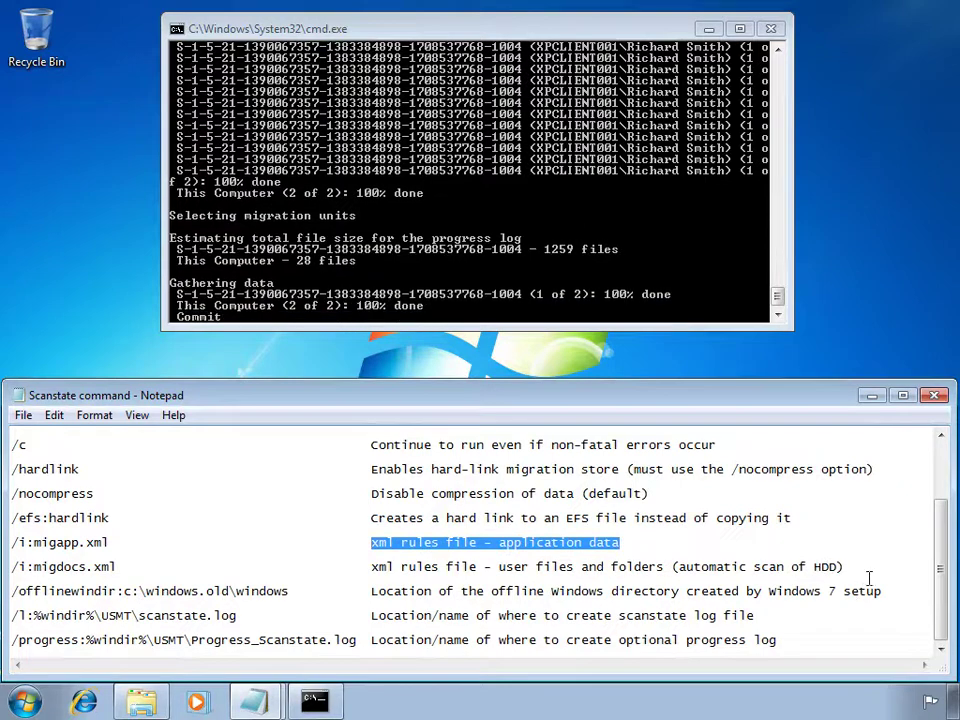
{"action": "left_click_drag", "start_coordinate": [848, 567], "coordinate": [374, 570]}
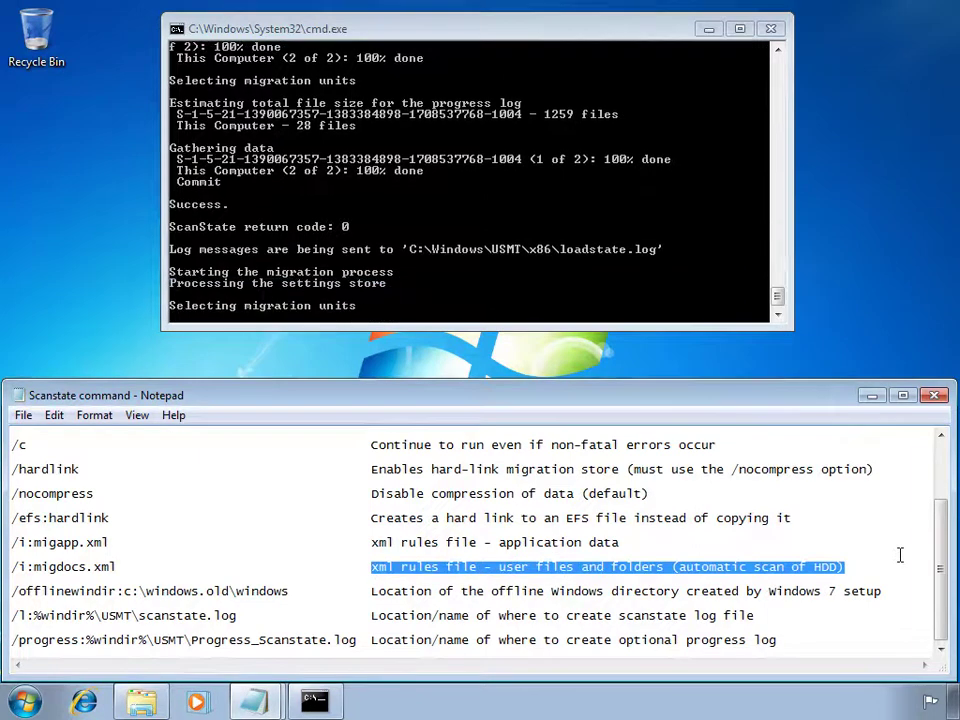
{"action": "left_click_drag", "start_coordinate": [886, 591], "coordinate": [370, 591]}
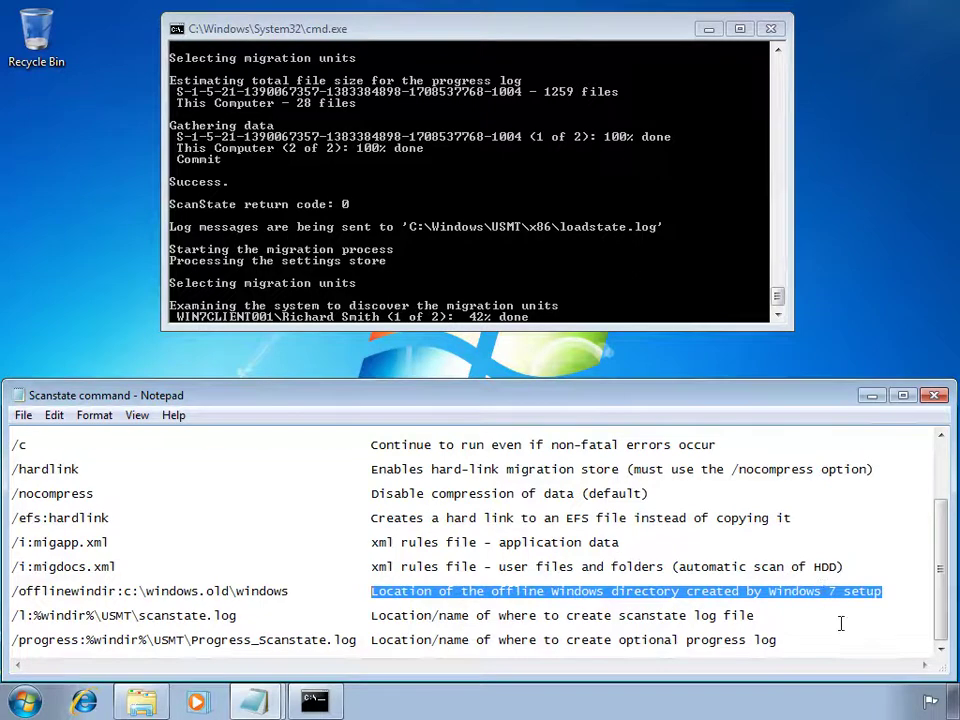
{"action": "left_click_drag", "start_coordinate": [755, 615], "coordinate": [372, 615]}
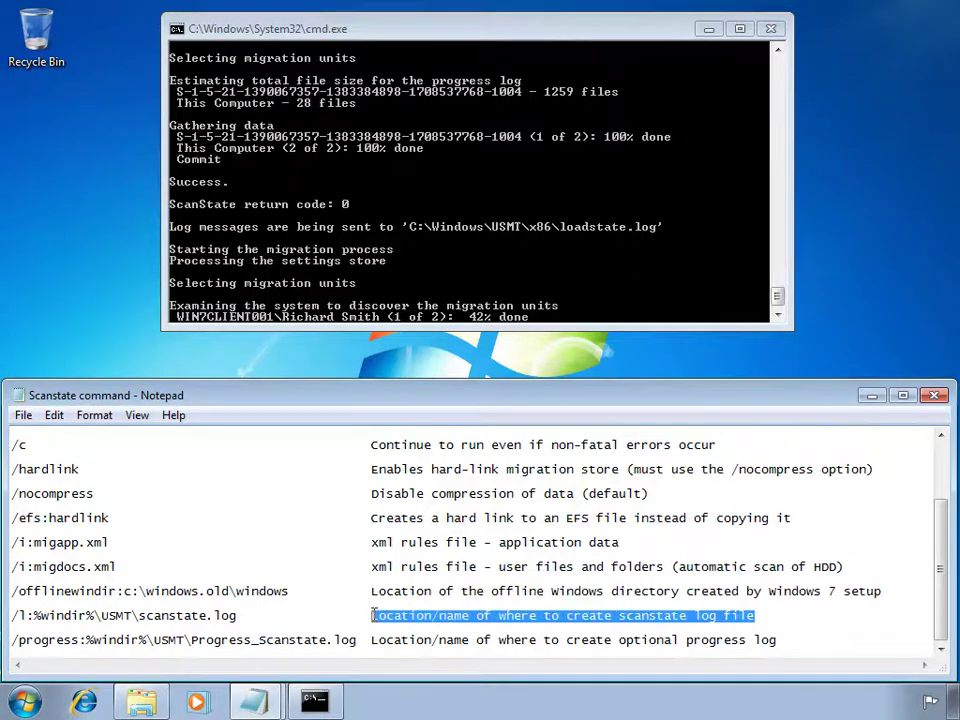
{"action": "left_click", "coordinate": [780, 640]}
{"action": "left_click_drag", "start_coordinate": [780, 640], "coordinate": [372, 640]}
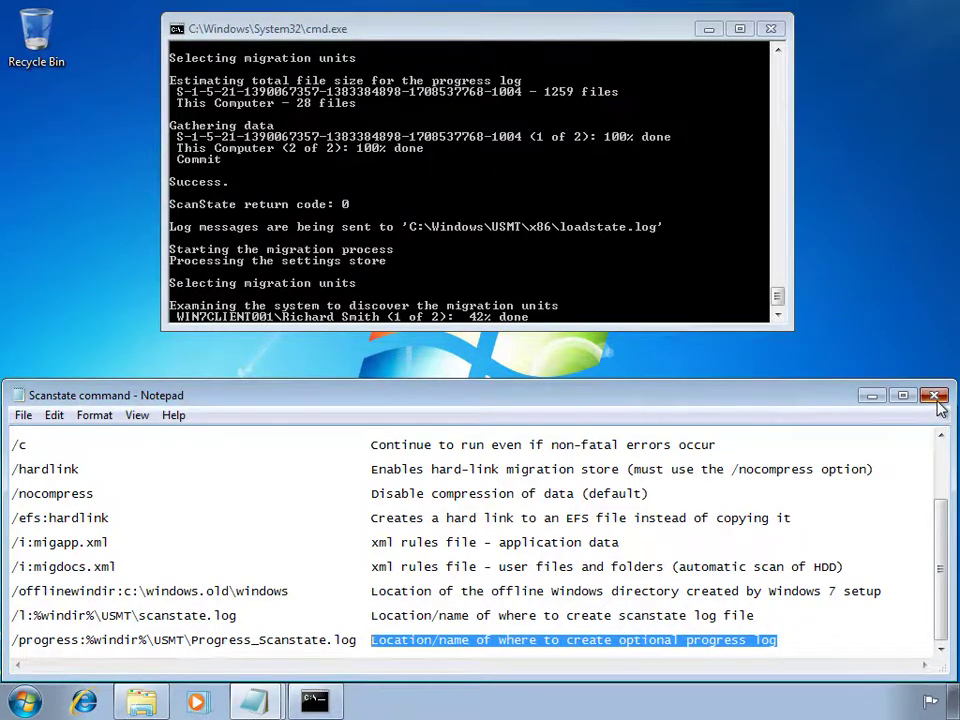
{"action": "left_click", "coordinate": [936, 397]}
Open the Loadstate command file from the home folder and close the folder window.
{"action": "left_click", "coordinate": [138, 702]}
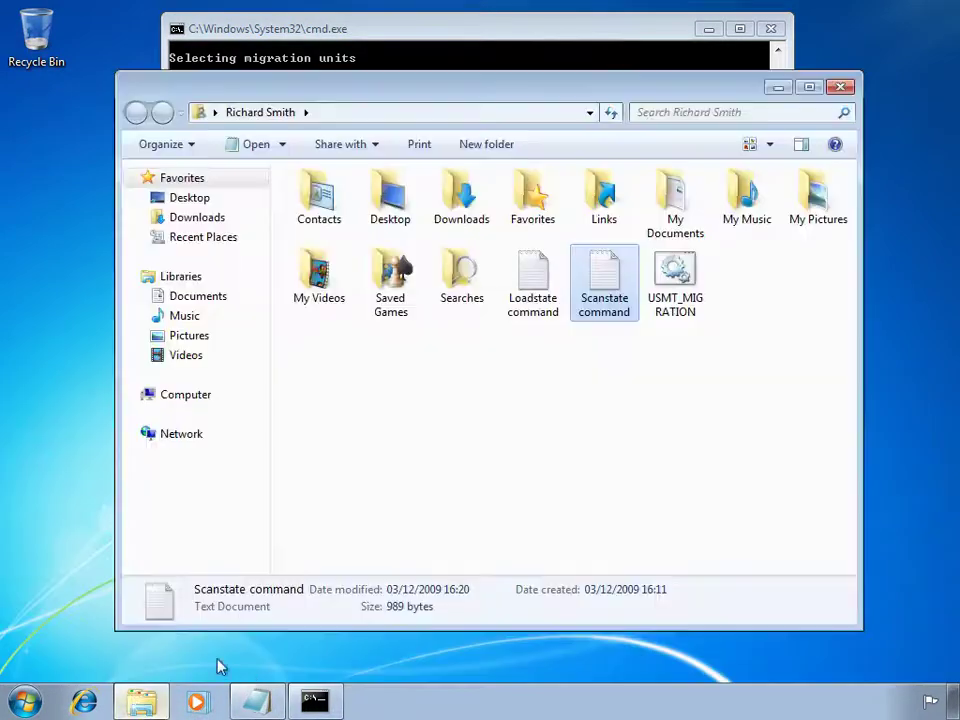
{"action": "left_click", "coordinate": [545, 283]}
{"action": "double_click", "coordinate": [545, 283]}
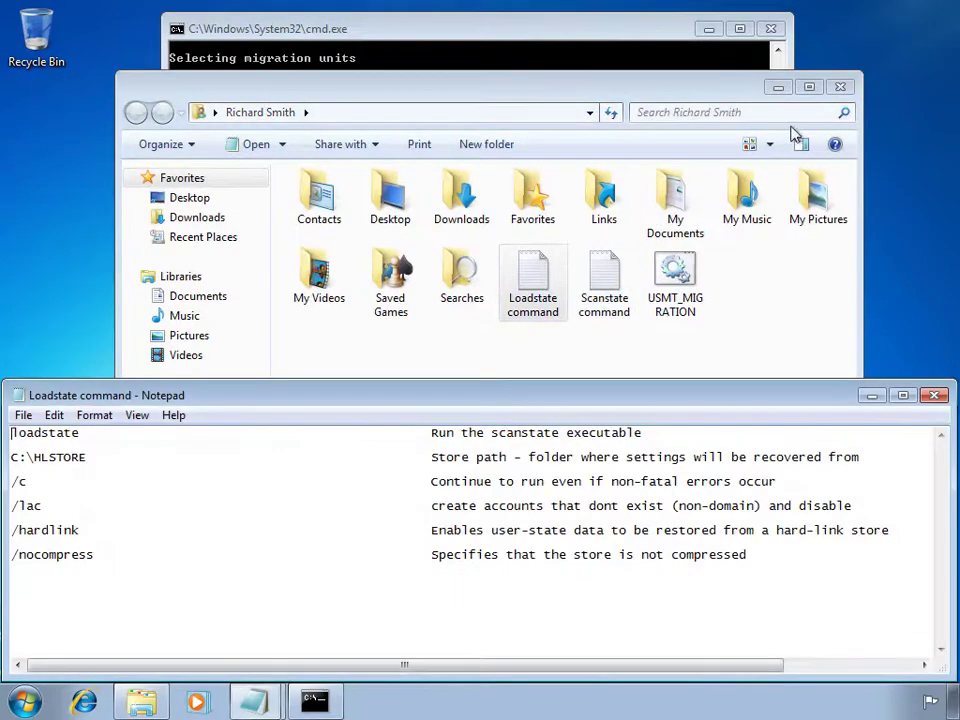
{"action": "left_click", "coordinate": [845, 88]}
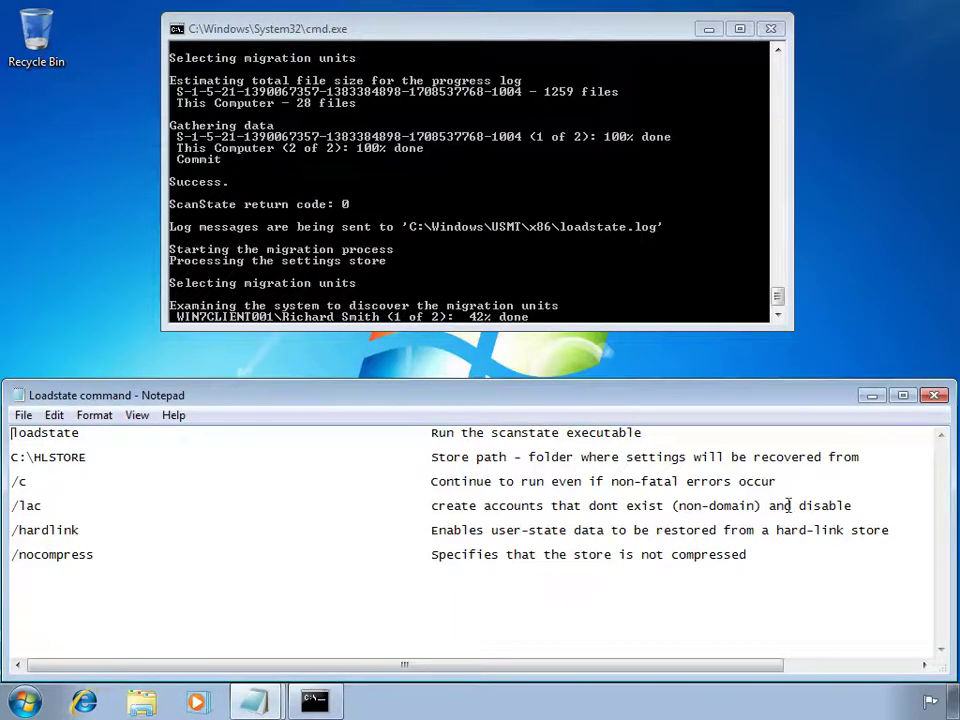
Review the store path, /c, /lac, /hardlink and /nocompress descriptions, then close the notes.
{"action": "left_click_drag", "start_coordinate": [645, 433], "coordinate": [431, 433]}
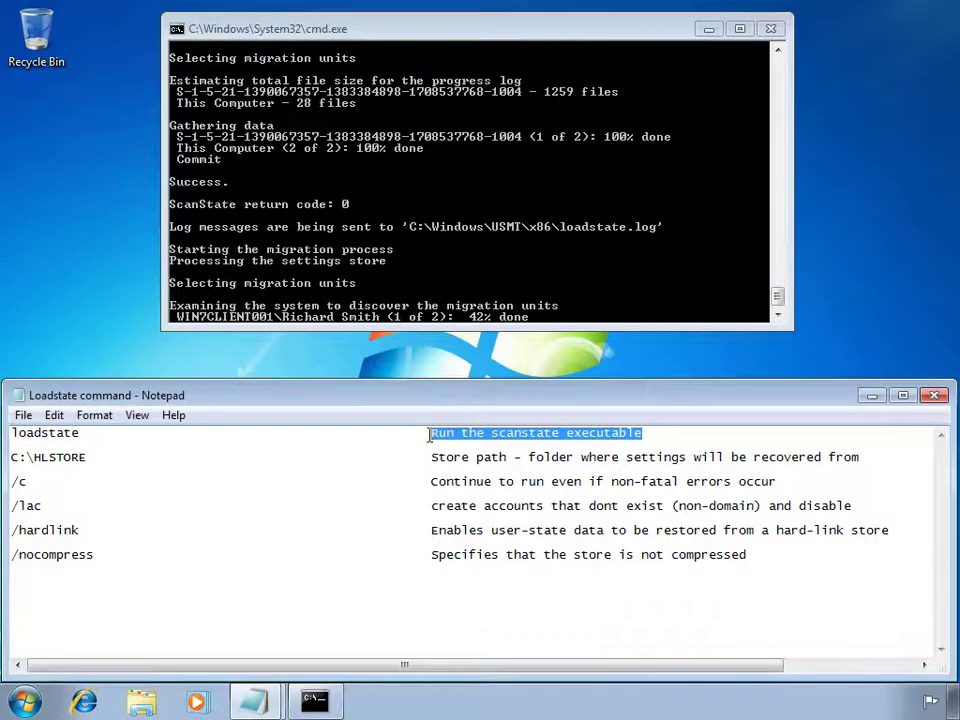
{"action": "left_click_drag", "start_coordinate": [868, 456], "coordinate": [434, 458]}
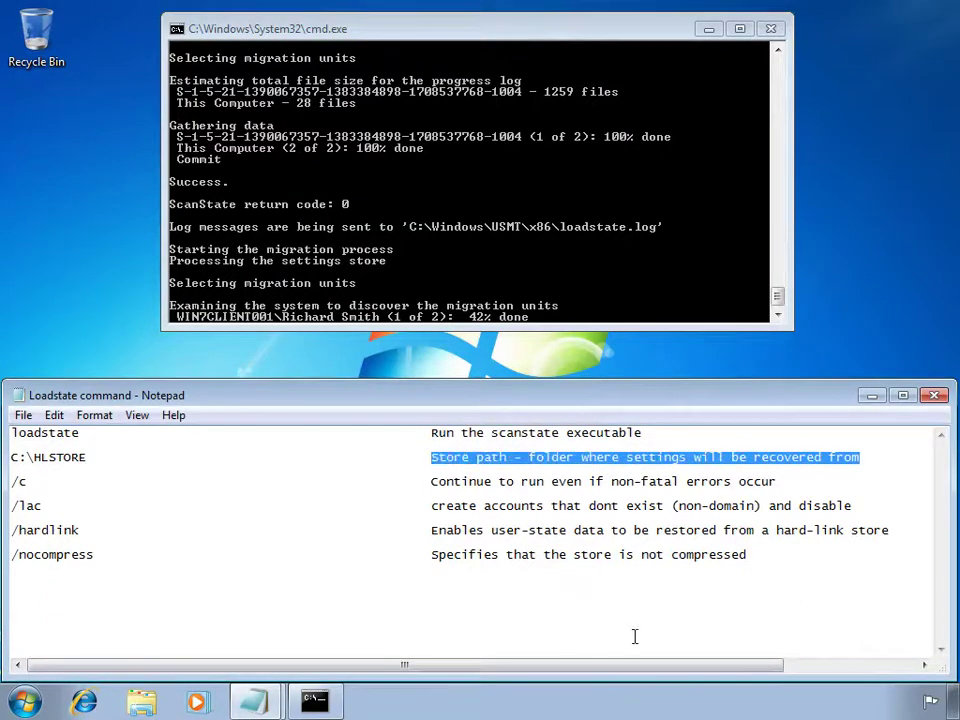
{"action": "left_click_drag", "start_coordinate": [778, 481], "coordinate": [428, 482]}
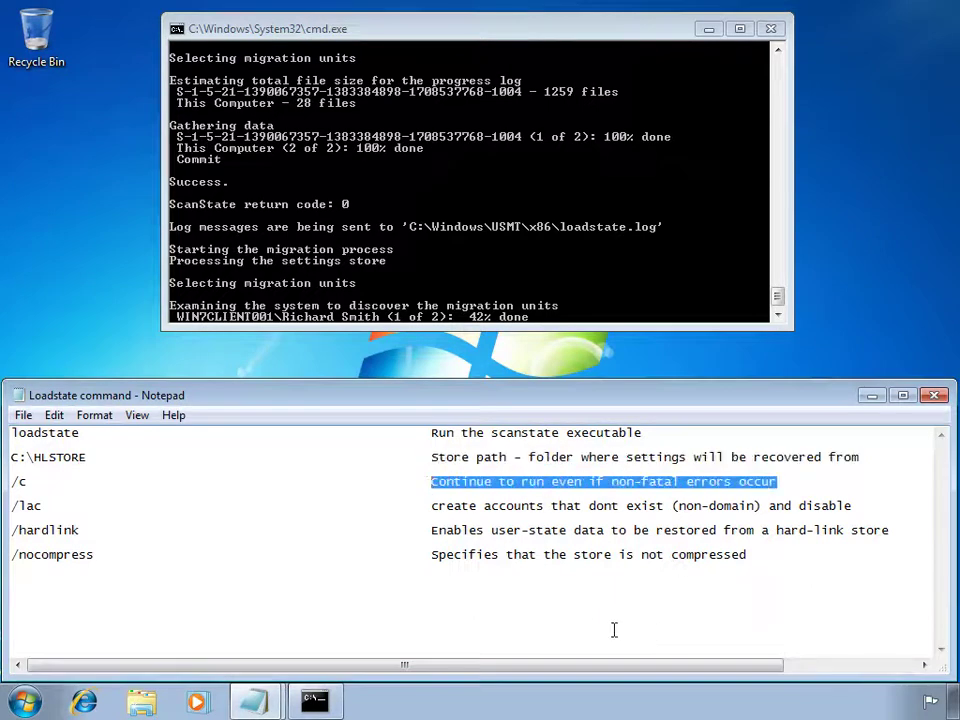
{"action": "left_click_drag", "start_coordinate": [852, 506], "coordinate": [430, 507]}
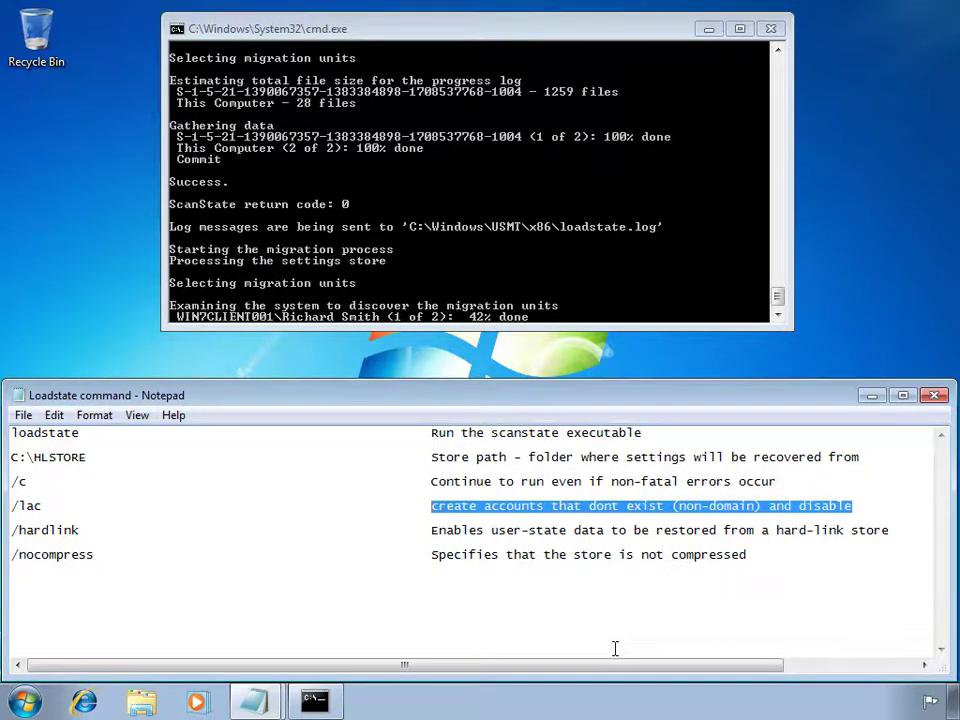
{"action": "left_click_drag", "start_coordinate": [889, 530], "coordinate": [434, 533]}
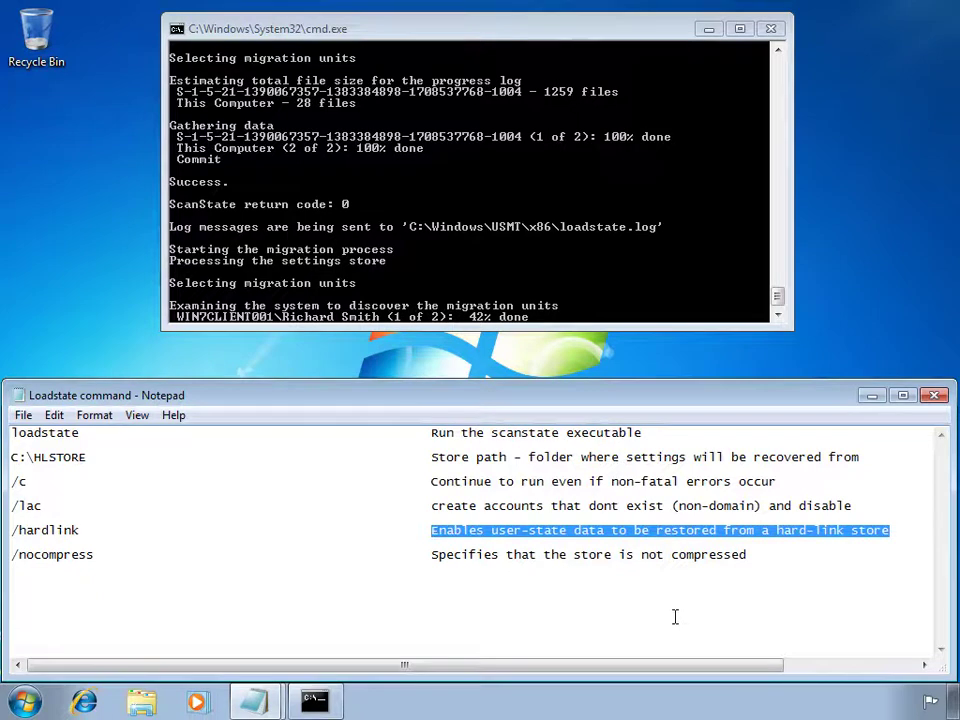
{"action": "left_click_drag", "start_coordinate": [748, 556], "coordinate": [430, 556]}
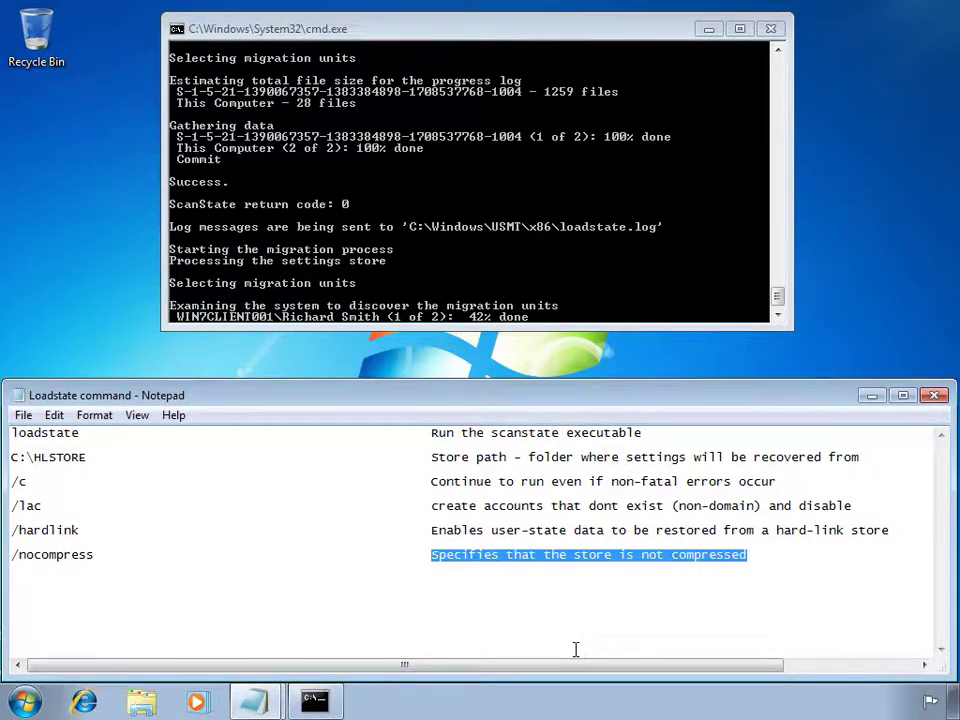
{"action": "left_click", "coordinate": [936, 397]}
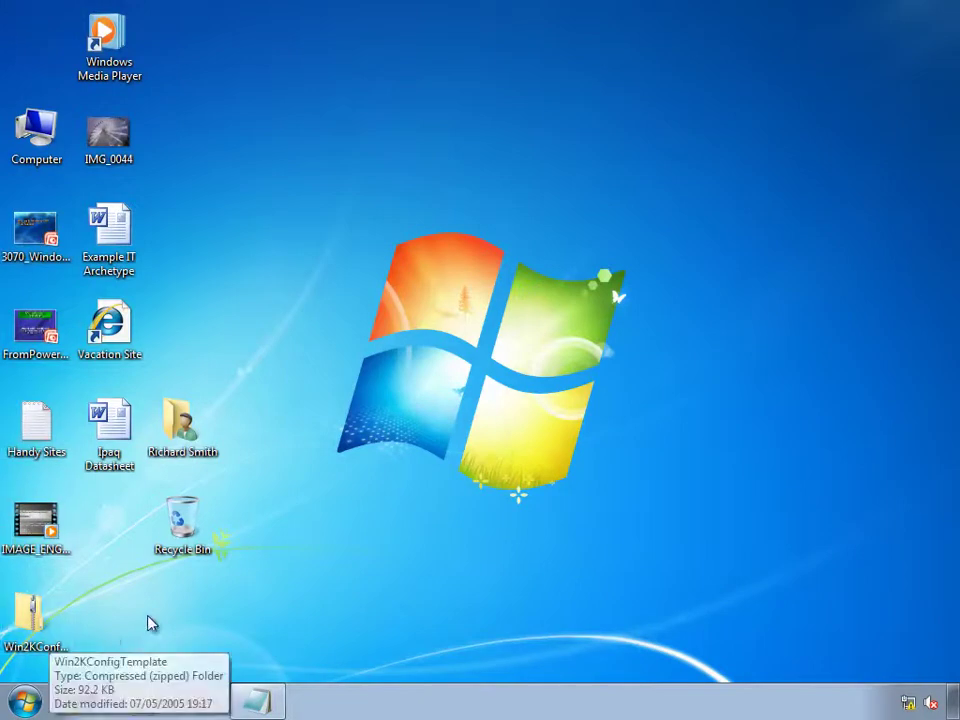
Browse the migrated Documents (19 items) and Pictures (17 items) libraries, then close Explorer.
{"action": "left_click", "coordinate": [25, 702]}
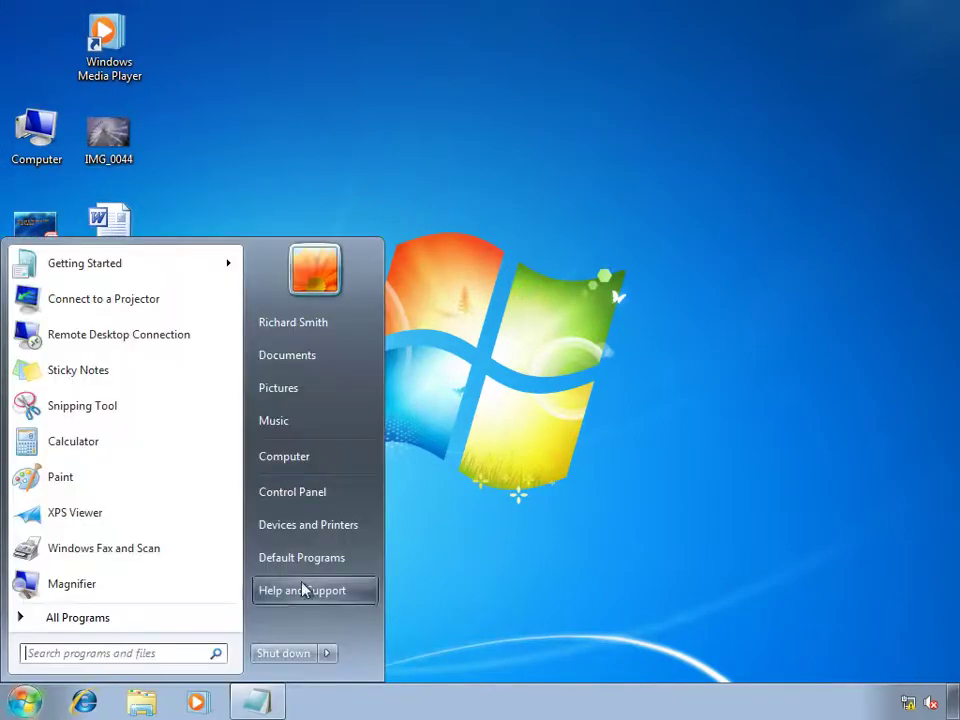
{"action": "left_click", "coordinate": [339, 354]}
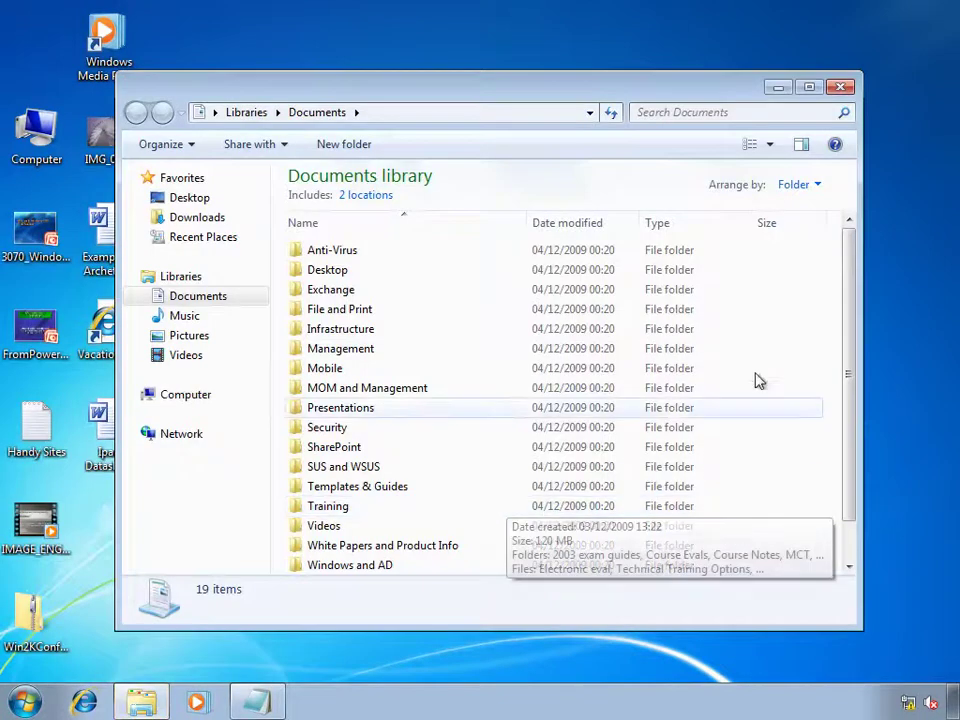
{"action": "mouse_move", "coordinate": [848, 262]}
{"action": "left_mouse_down"}
{"action": "mouse_move", "coordinate": [851, 311]}
{"action": "mouse_move", "coordinate": [850, 284]}
{"action": "left_mouse_up"}
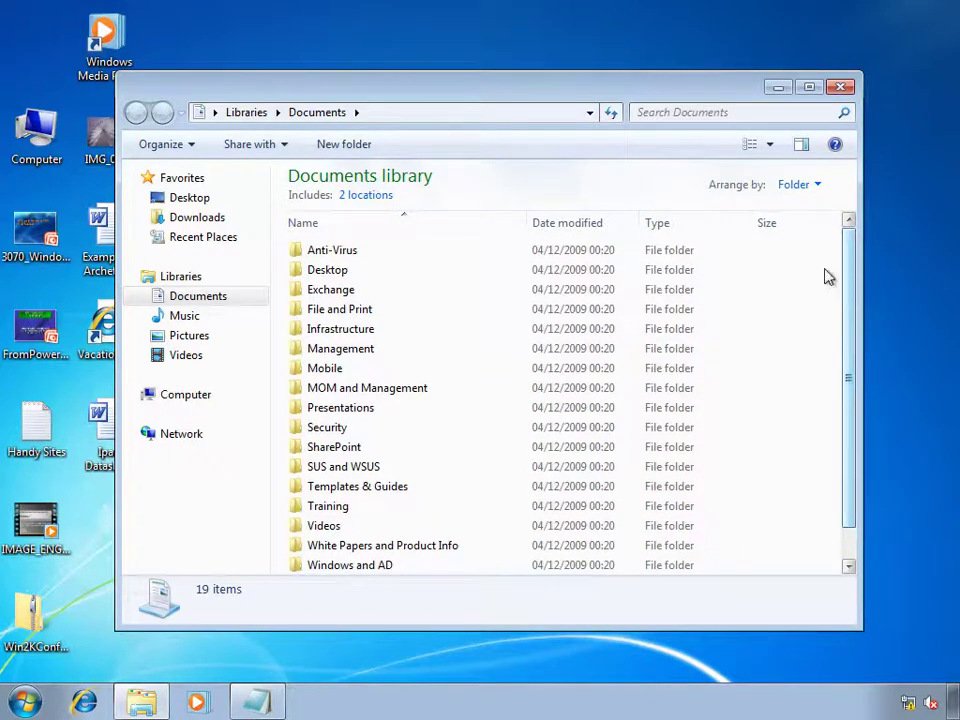
{"action": "left_click", "coordinate": [212, 343]}
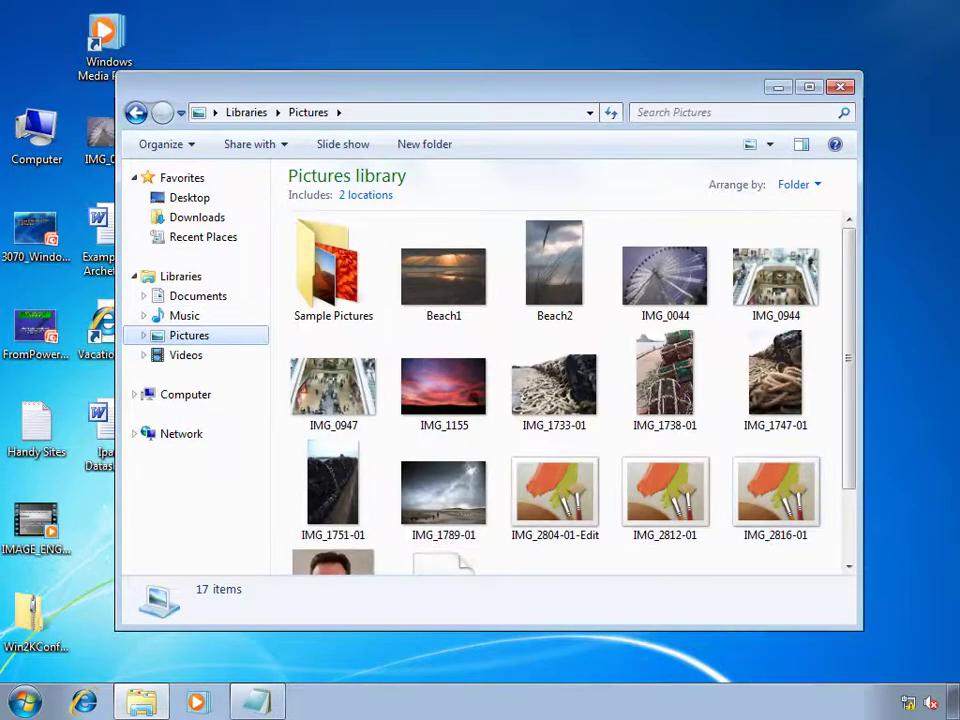
{"action": "left_click", "coordinate": [840, 86]}
{"action": "left_click", "coordinate": [84, 702]}
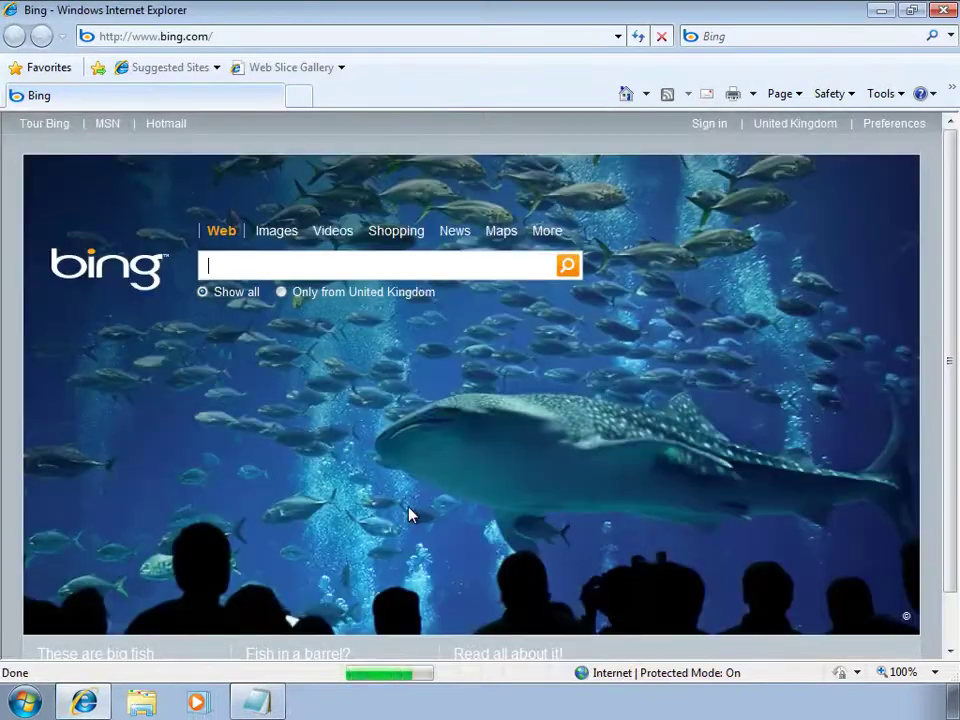
{"action": "left_click", "coordinate": [22, 70]}
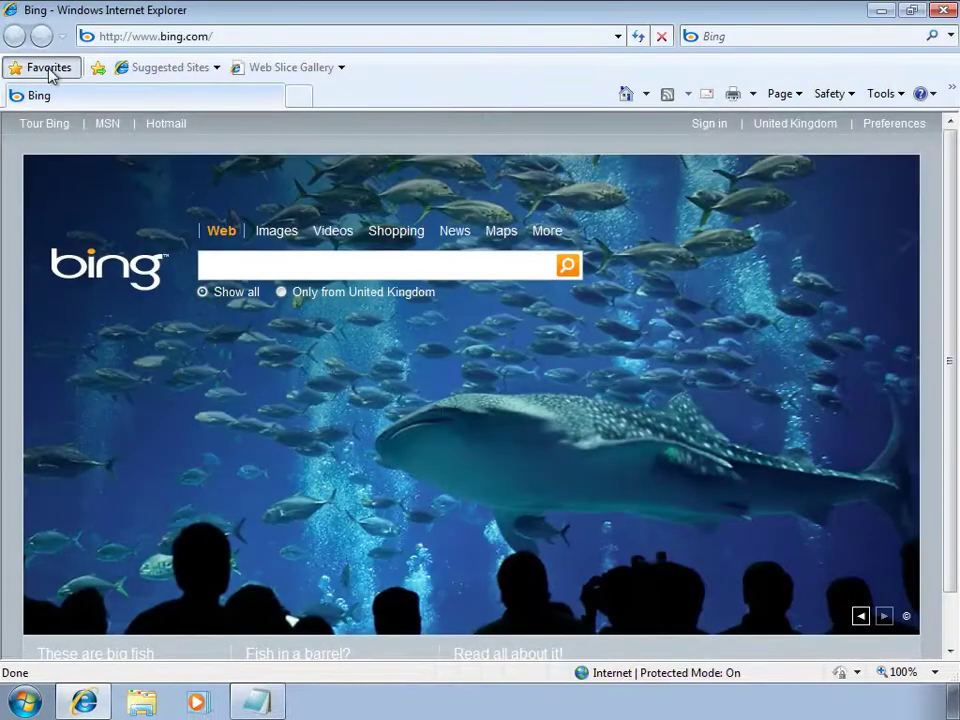
{"action": "left_click_drag", "start_coordinate": [256, 155], "coordinate": [261, 214]}
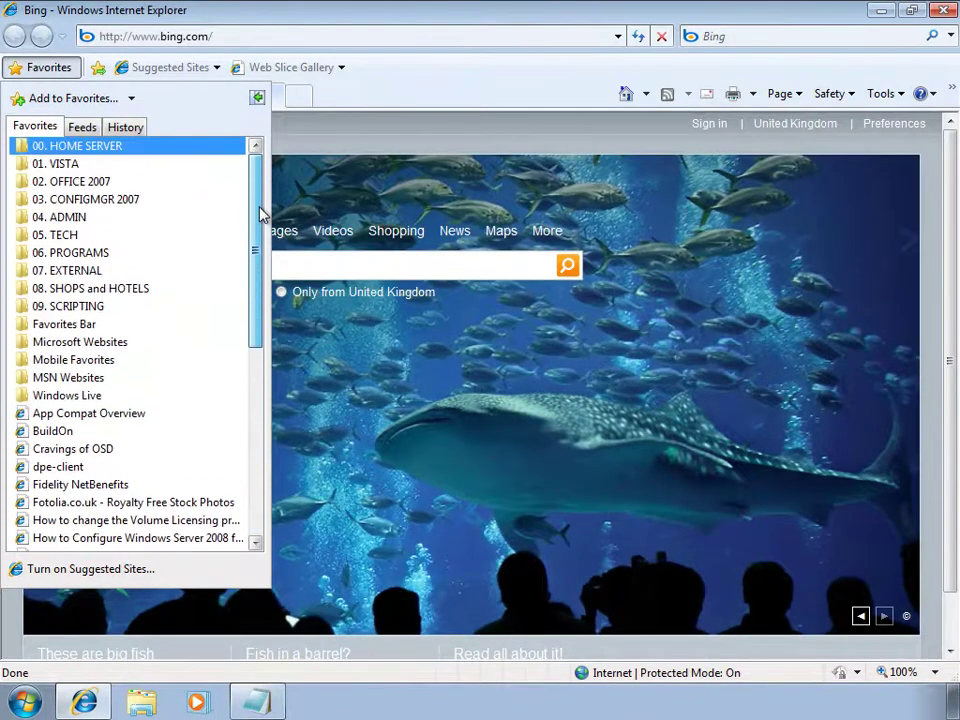
{"action": "left_click", "coordinate": [945, 12]}
{"action": "left_click", "coordinate": [946, 16]}
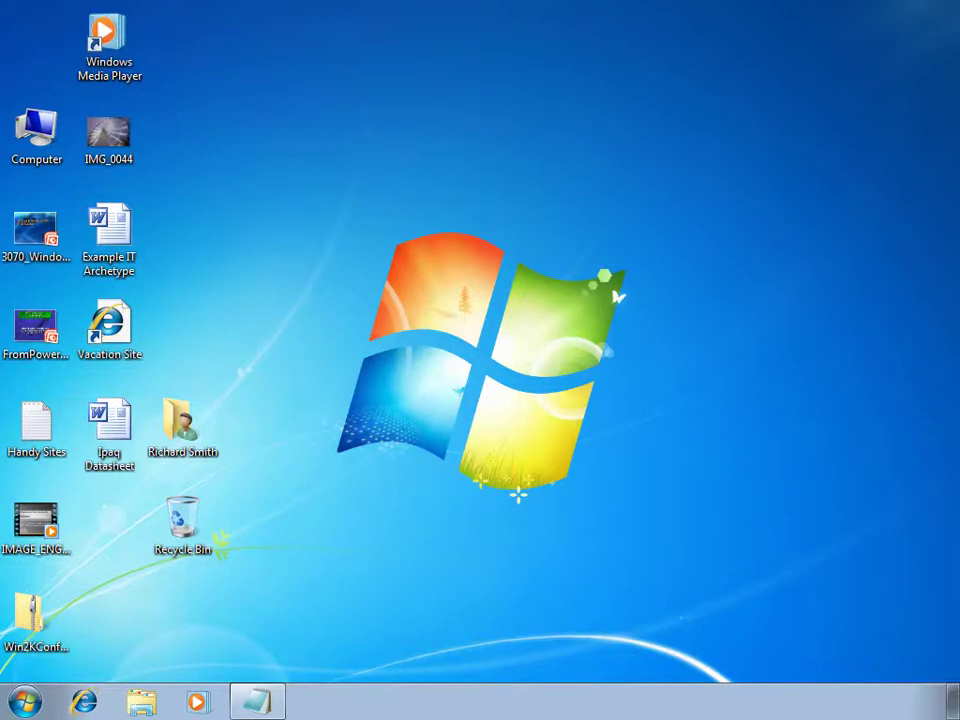
Open Local Disk (C:) from the Computer view.
{"action": "left_click", "coordinate": [24, 701]}
{"action": "left_click", "coordinate": [368, 465]}
{"action": "left_click", "coordinate": [580, 200]}
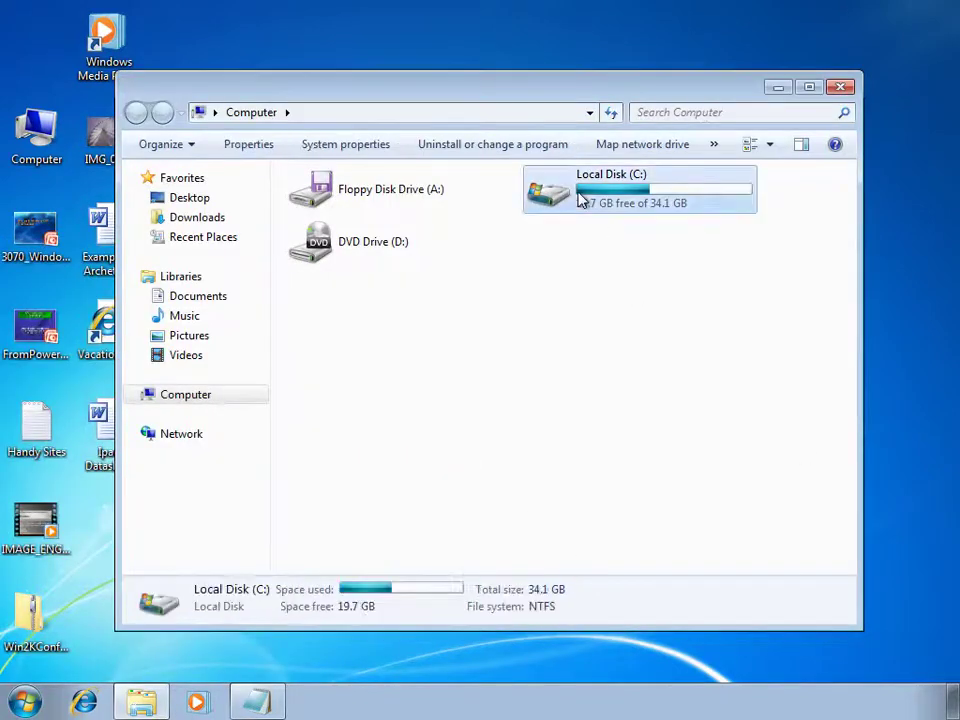
{"action": "double_click", "coordinate": [580, 200]}
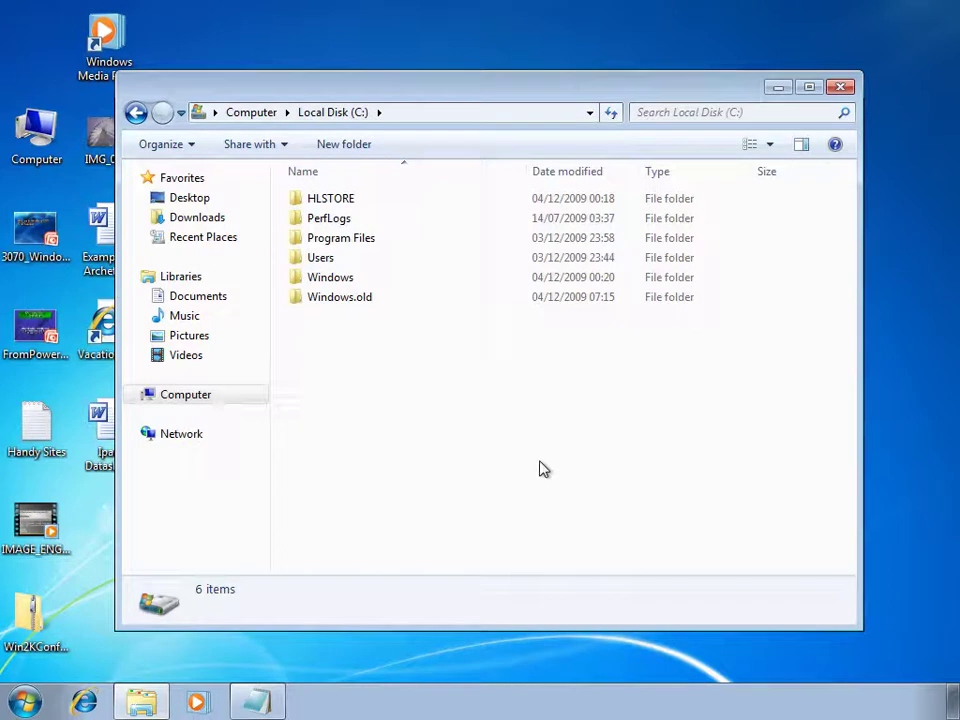
Check the Windows.old folder's properties: 4.95 GB, 4.77 GB on disk.
{"action": "left_click", "coordinate": [347, 304]}
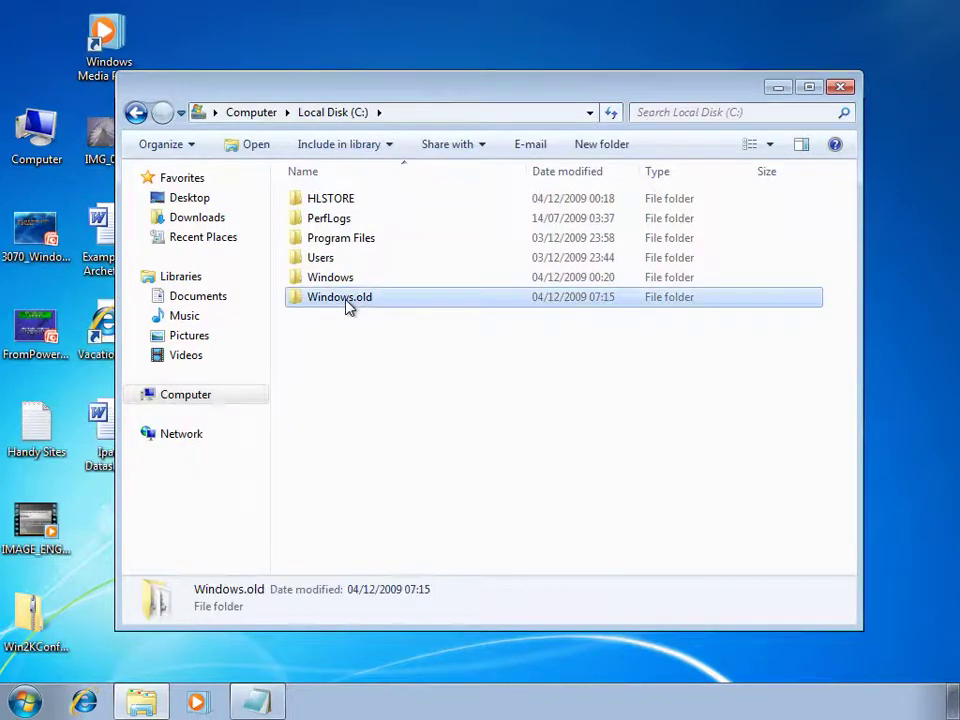
{"action": "right_click", "coordinate": [347, 304]}
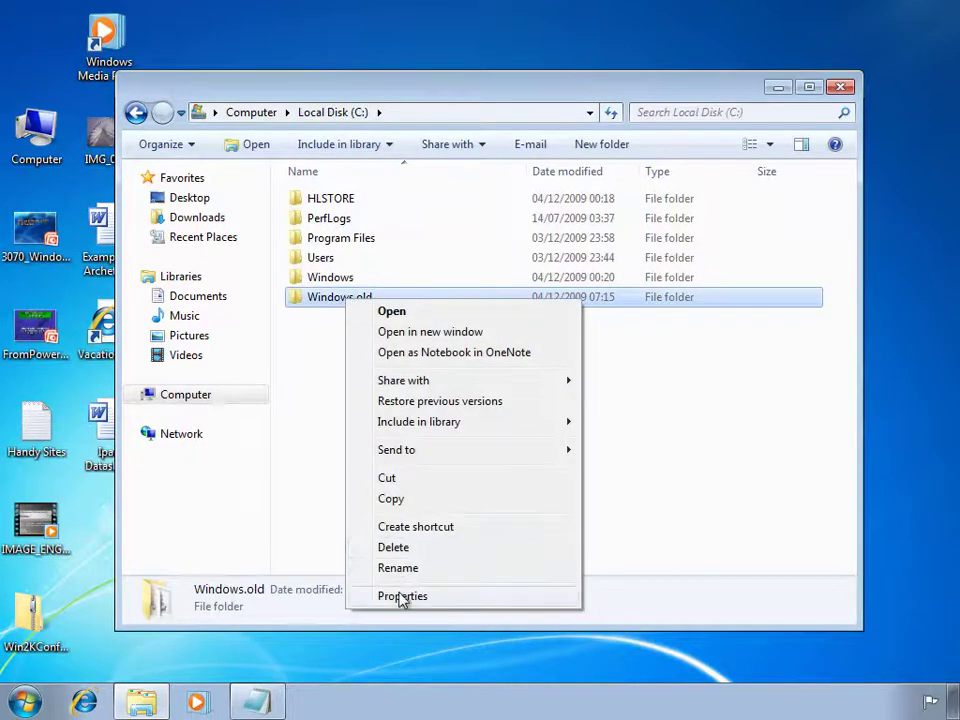
{"action": "left_click", "coordinate": [402, 596]}
{"action": "left_click_drag", "start_coordinate": [440, 418], "coordinate": [478, 418]}
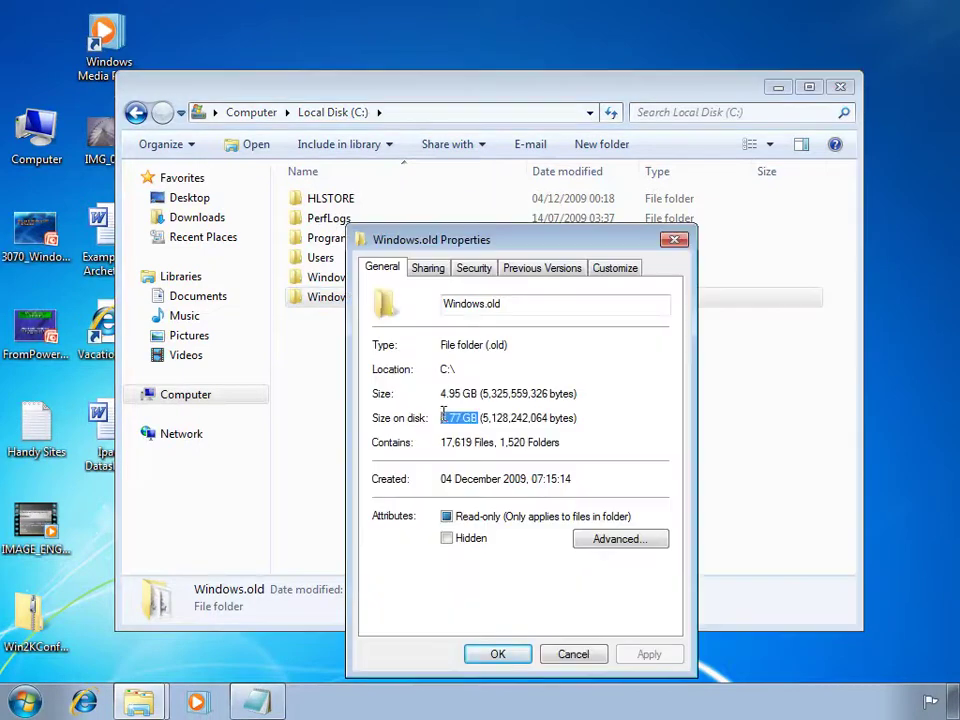
{"action": "left_click", "coordinate": [499, 655]}
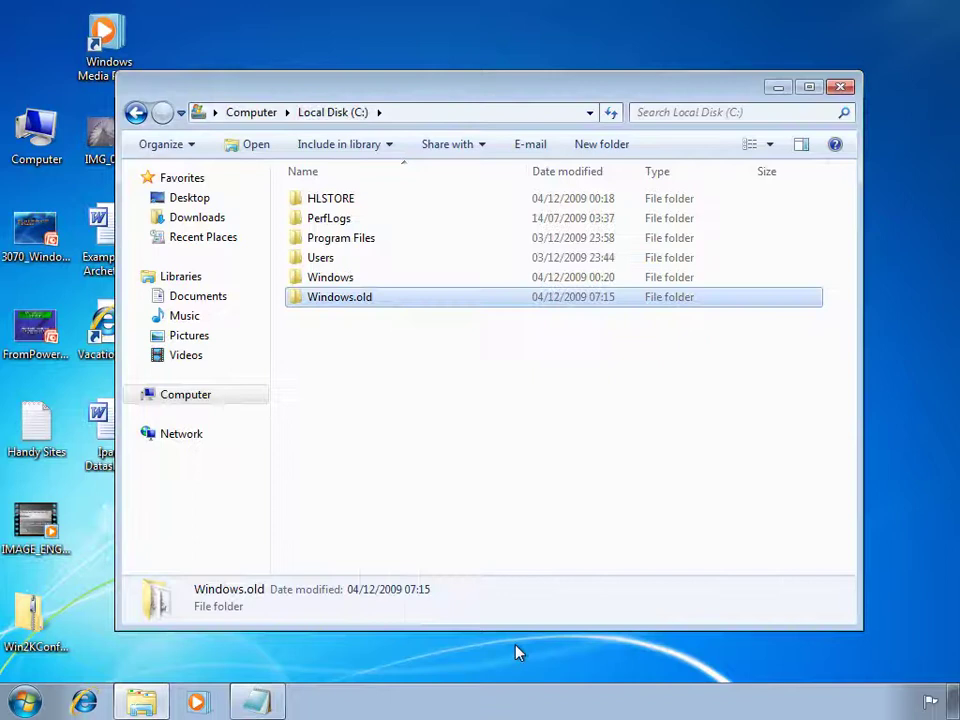
Check the HLSTORE folder's properties: 2.19 GB with 1,140 files.
{"action": "left_click", "coordinate": [350, 200]}
{"action": "right_click", "coordinate": [406, 203]}
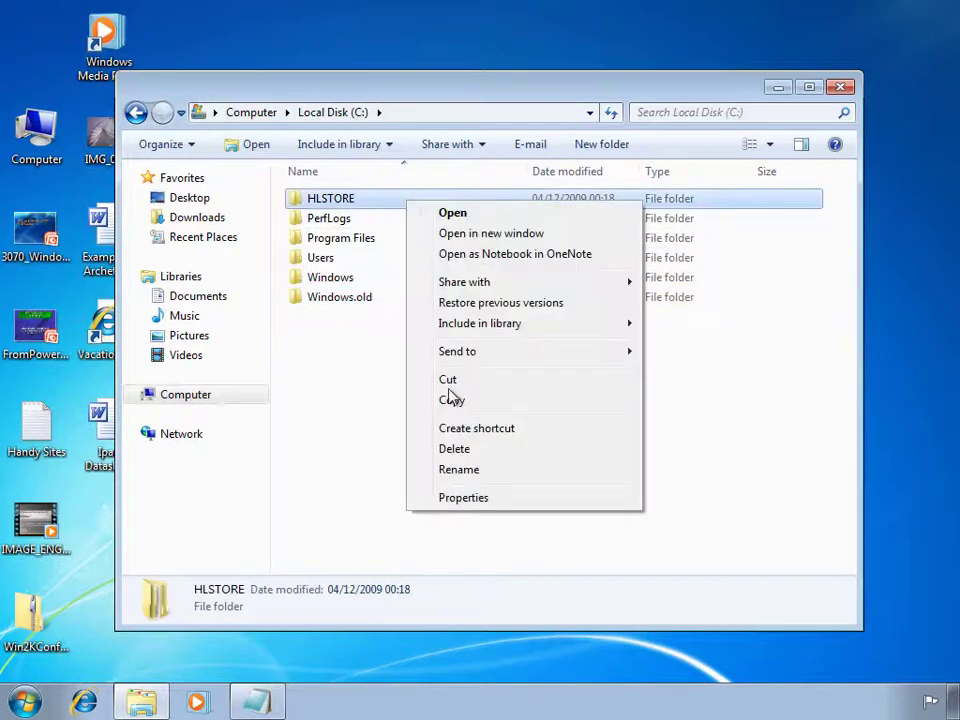
{"action": "left_click", "coordinate": [478, 500]}
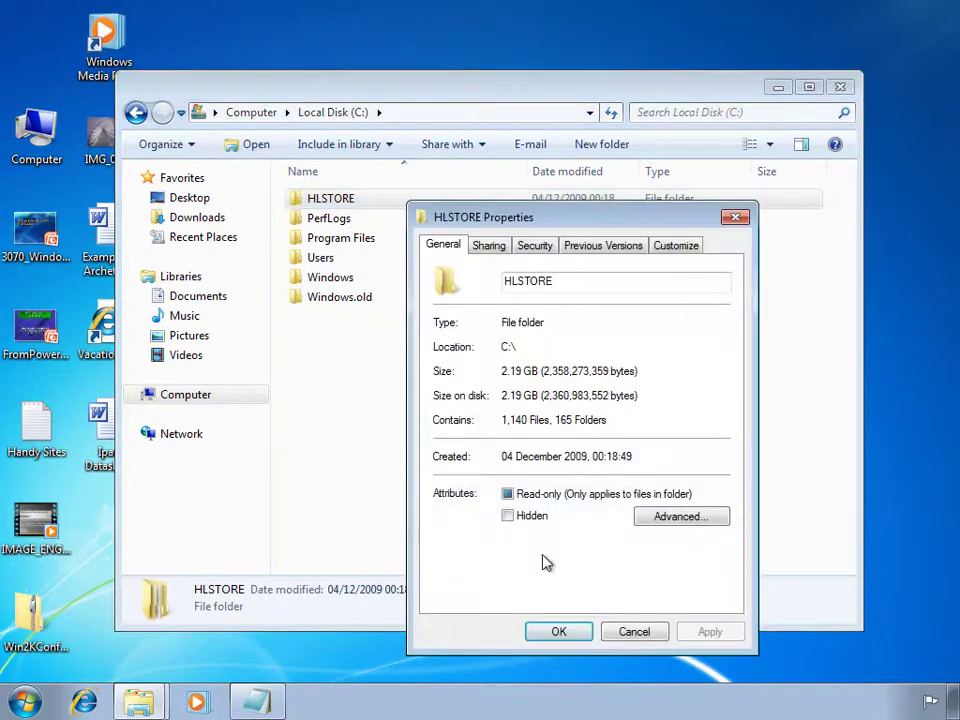
{"action": "left_click_drag", "start_coordinate": [538, 395], "coordinate": [500, 397]}
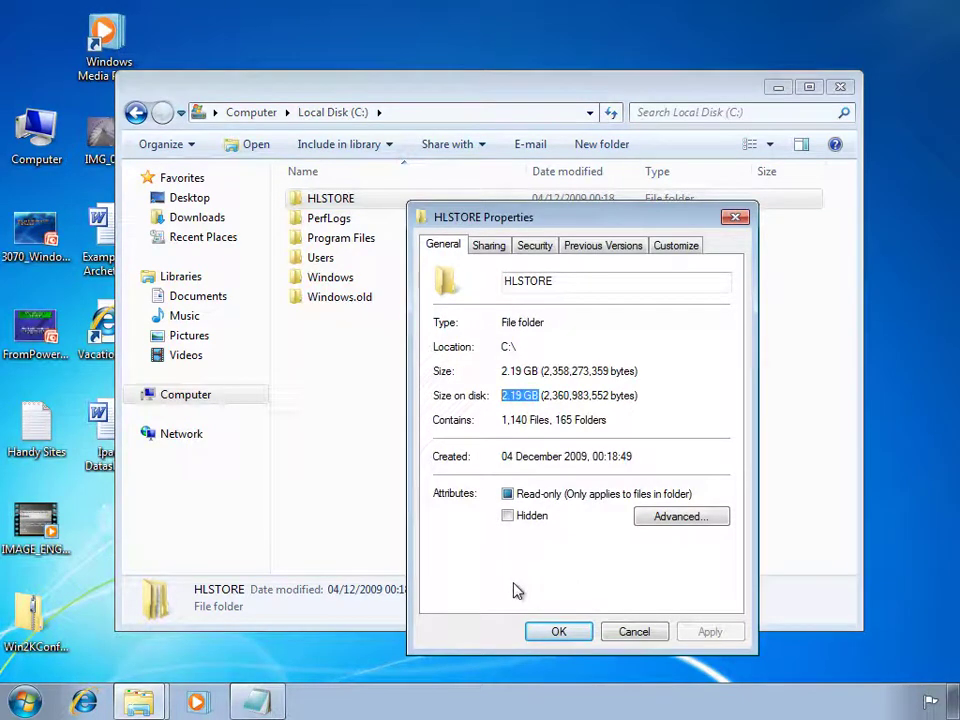
{"action": "left_click", "coordinate": [556, 638]}
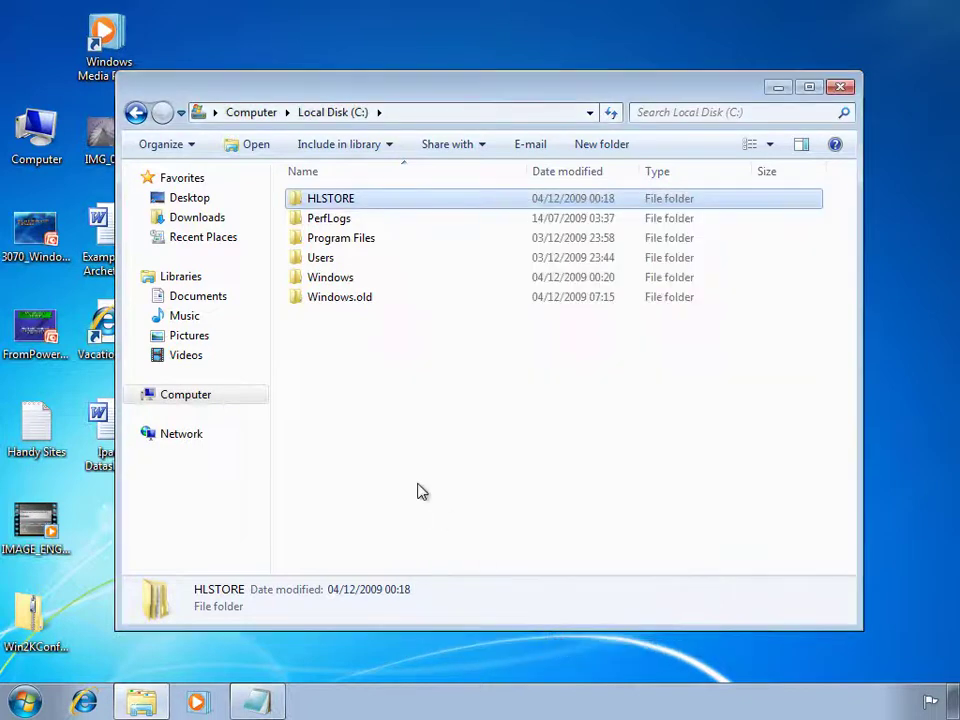
{"action": "left_click", "coordinate": [342, 300]}
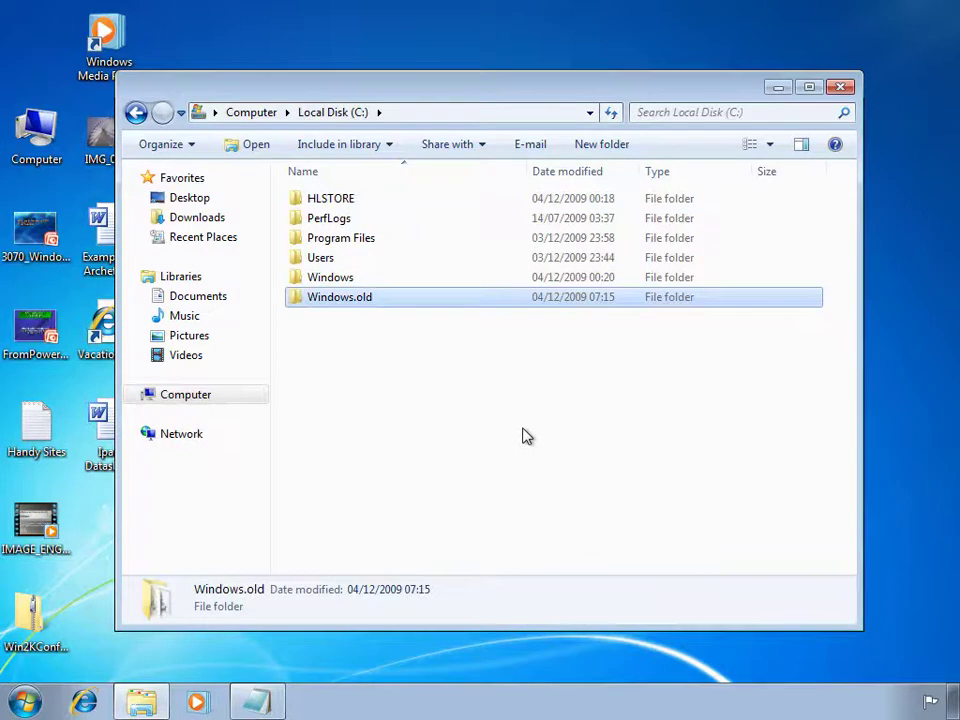
{"action": "left_click", "coordinate": [24, 700]}
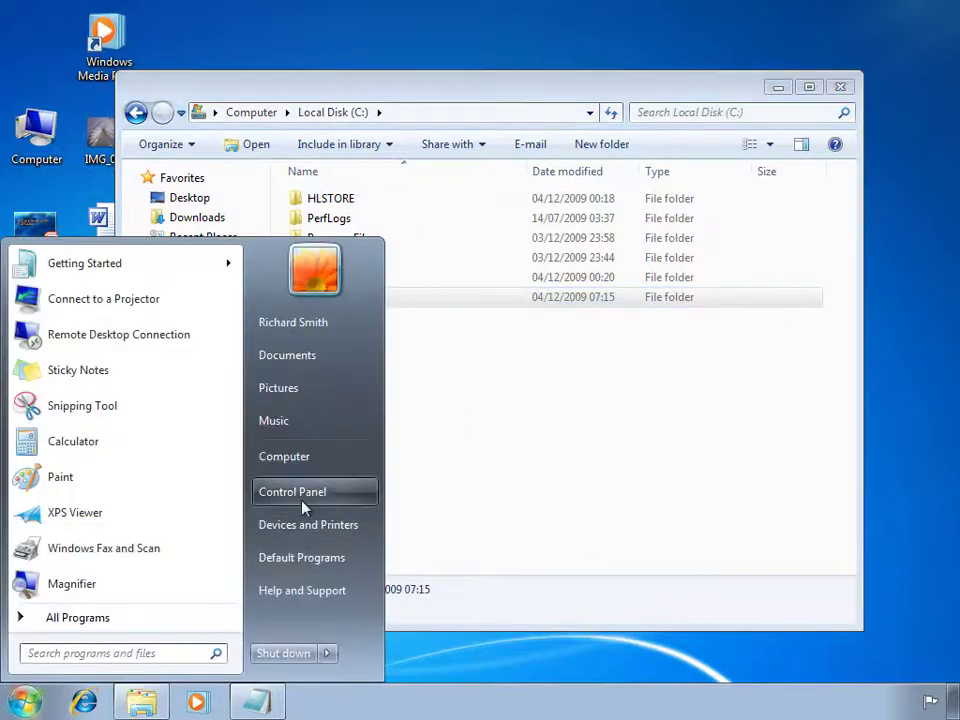
Open the Local Disk (C:) properties and start Disk Cleanup.
{"action": "left_click", "coordinate": [262, 462]}
{"action": "left_click", "coordinate": [588, 218]}
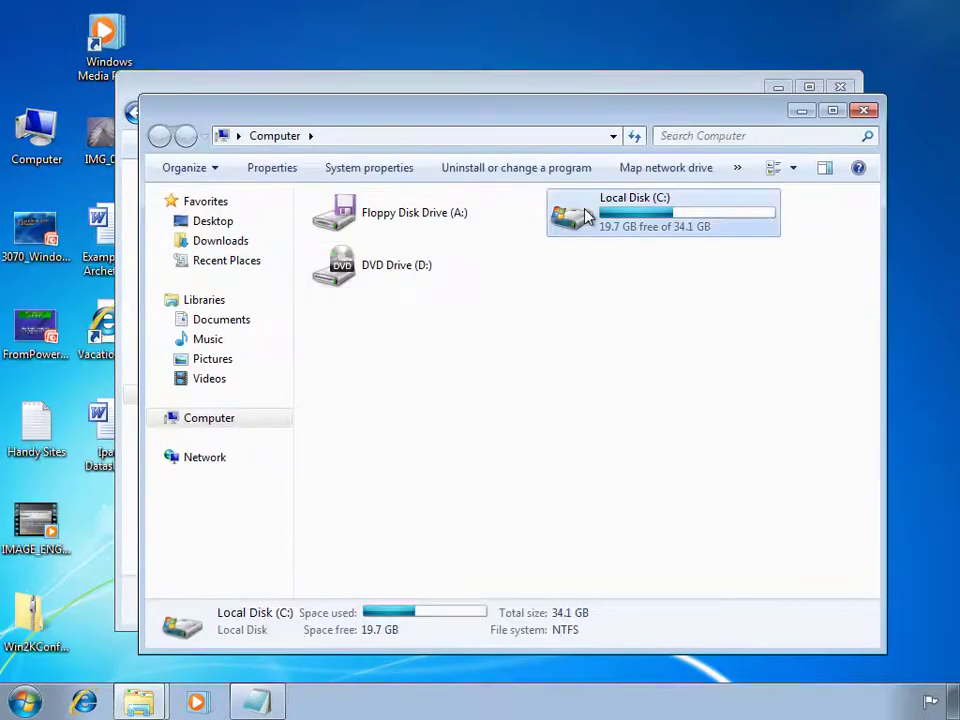
{"action": "right_click", "coordinate": [588, 218]}
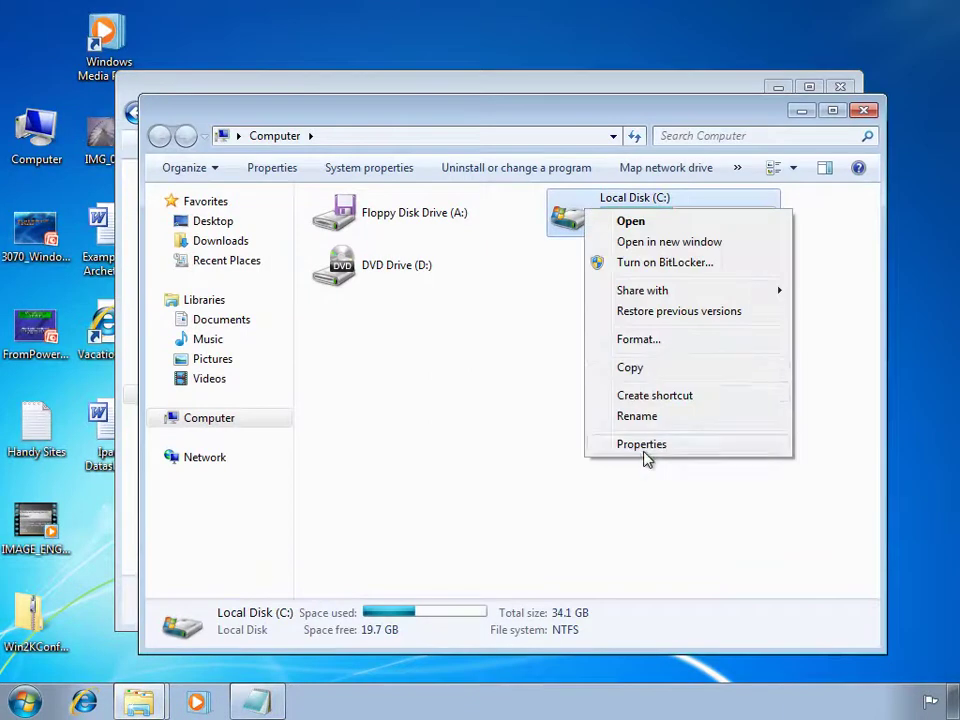
{"action": "left_click", "coordinate": [645, 455]}
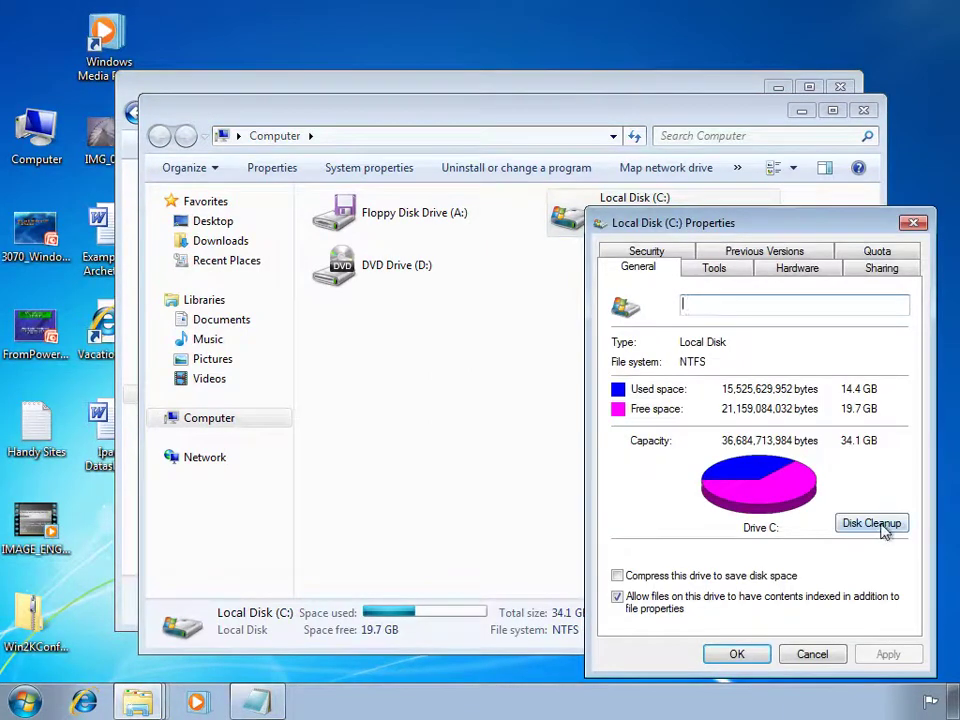
{"action": "left_click", "coordinate": [872, 523]}
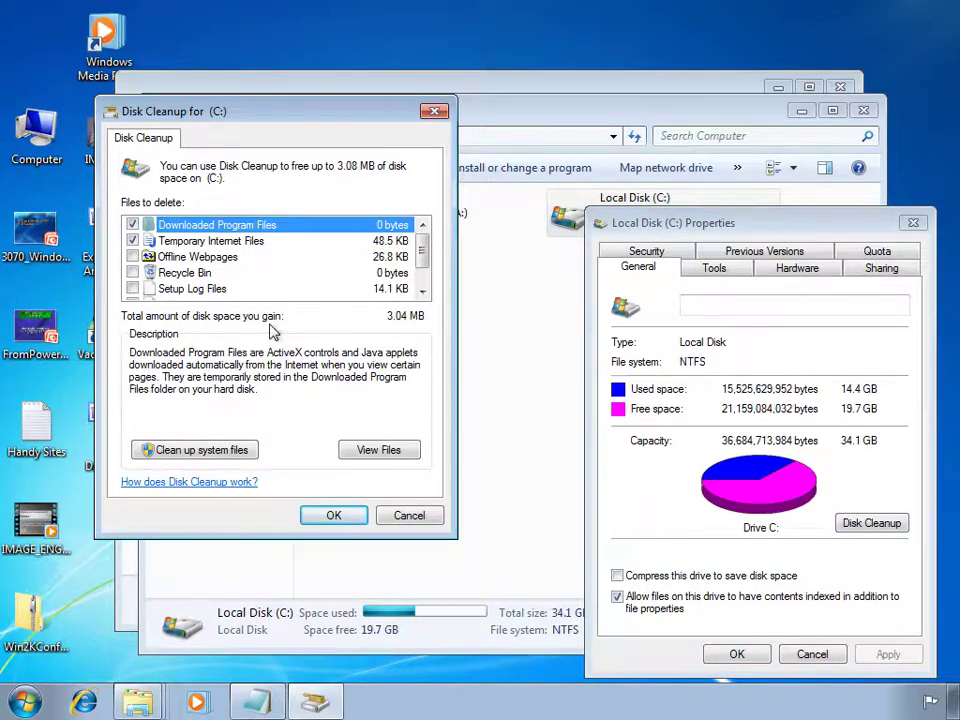
Clean up system files to delete Previous Windows installation(s), leaving 11.8 GB used.
{"action": "left_click", "coordinate": [193, 452]}
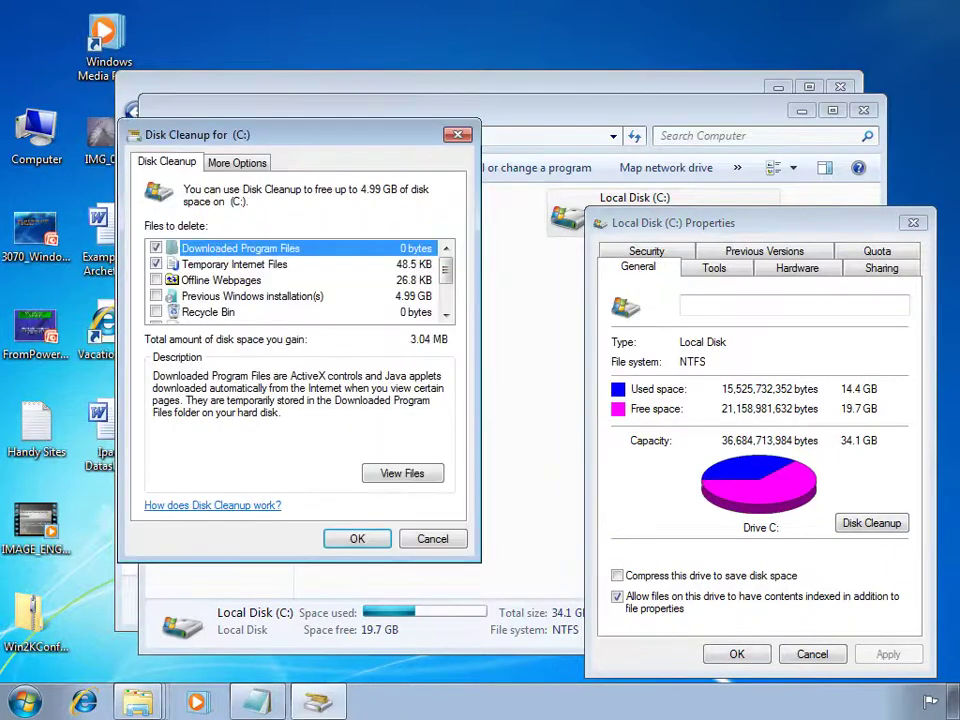
{"action": "left_click", "coordinate": [206, 299]}
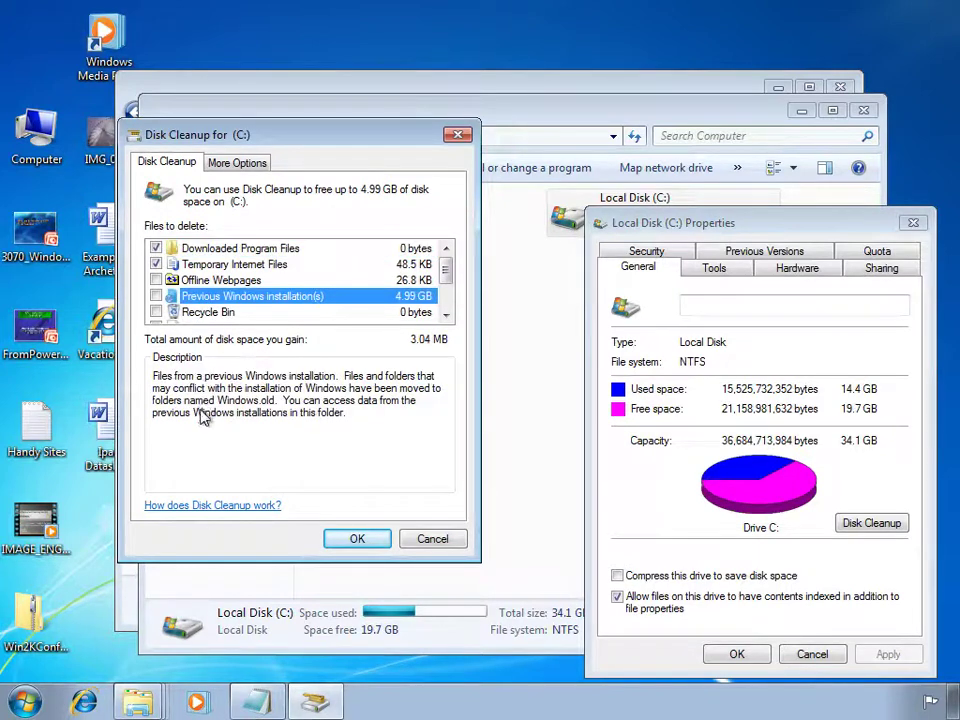
{"action": "left_click", "coordinate": [156, 296]}
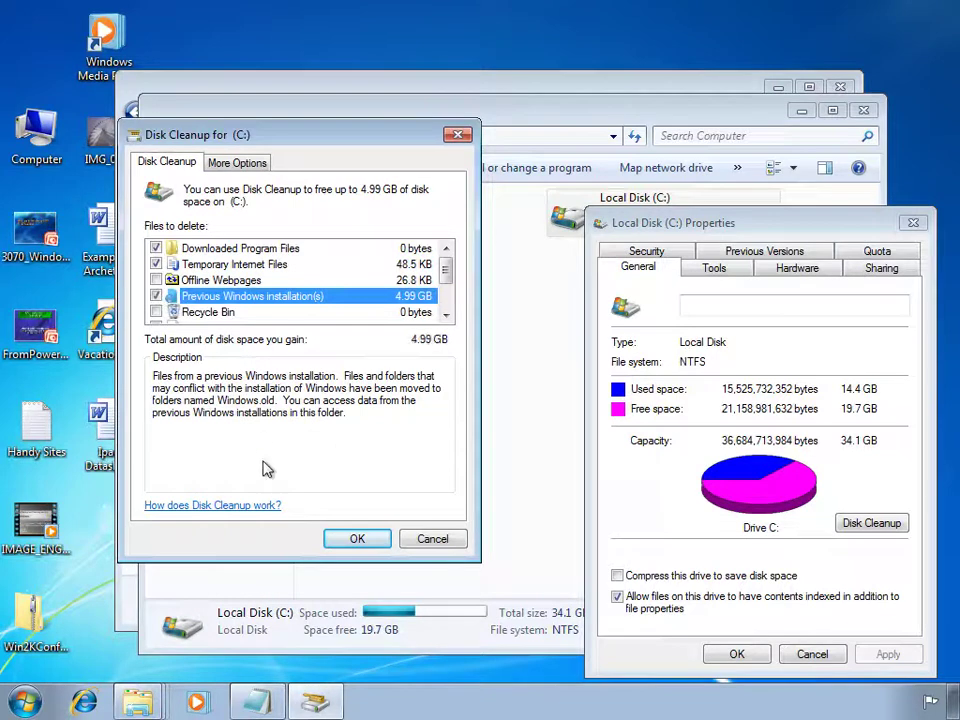
{"action": "left_click", "coordinate": [364, 539]}
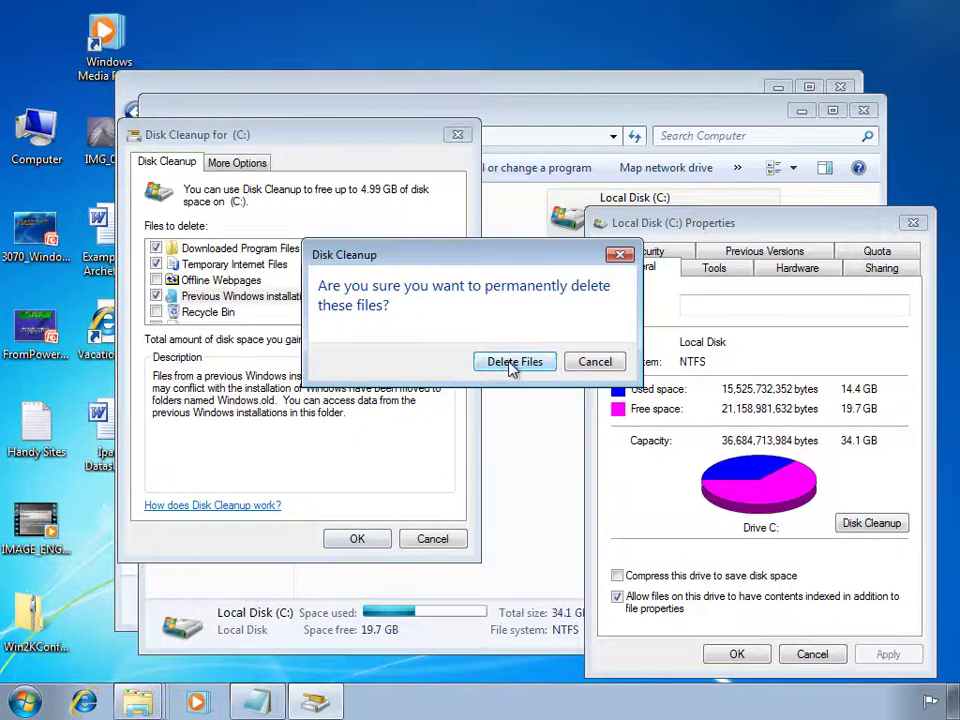
{"action": "left_click", "coordinate": [511, 366]}
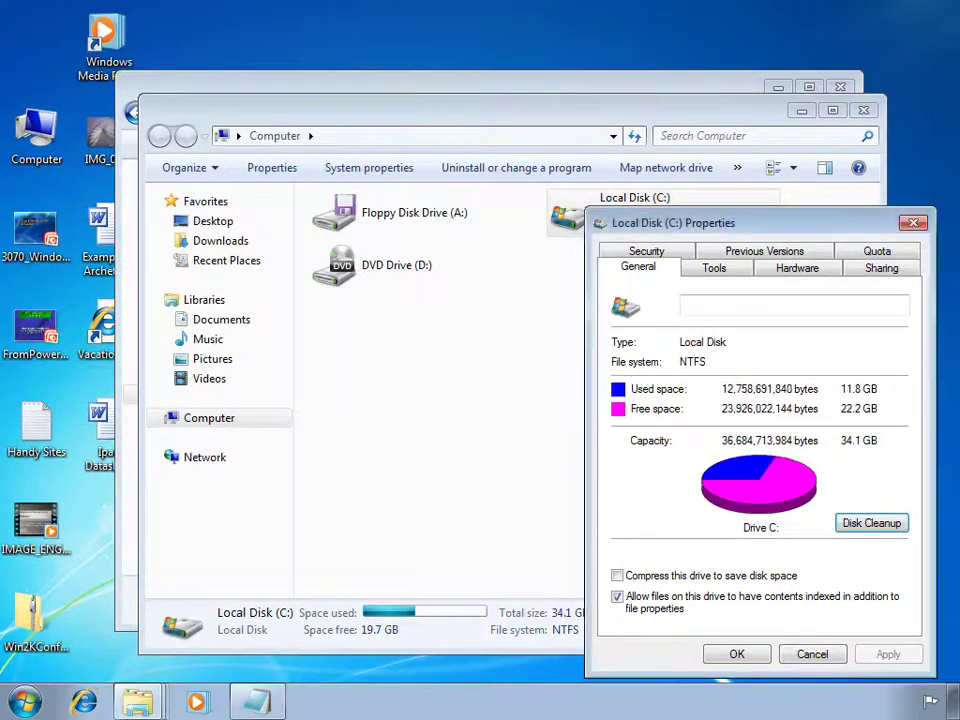
{"action": "left_click", "coordinate": [731, 656]}
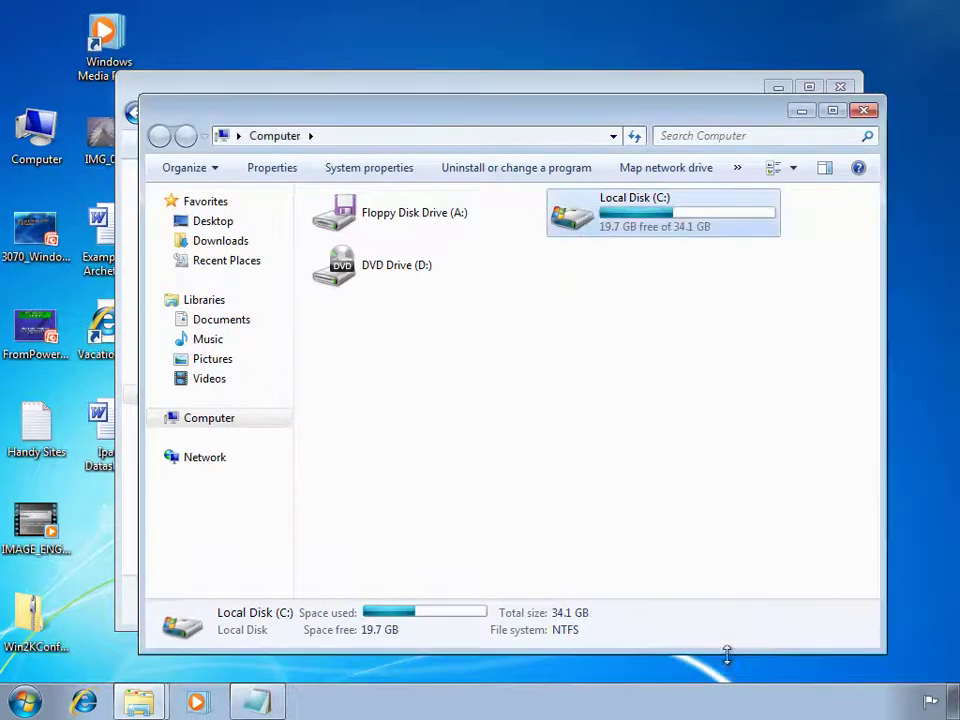
Browse to C:\Windows\USMT\x86 and select the usmtutils program.
{"action": "double_click", "coordinate": [608, 222]}
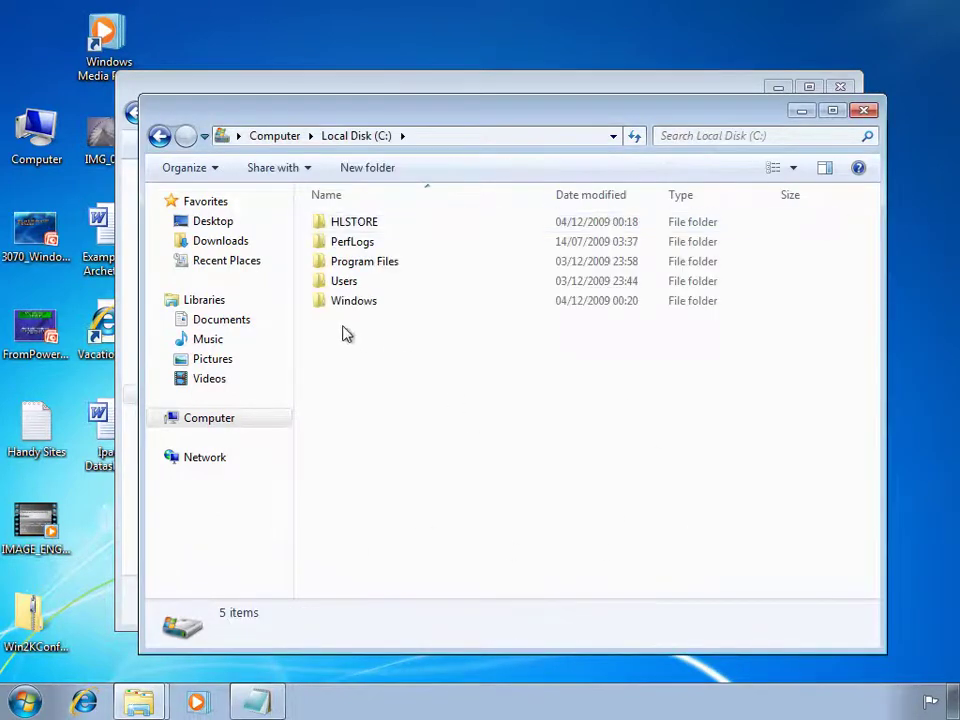
{"action": "left_click", "coordinate": [366, 224]}
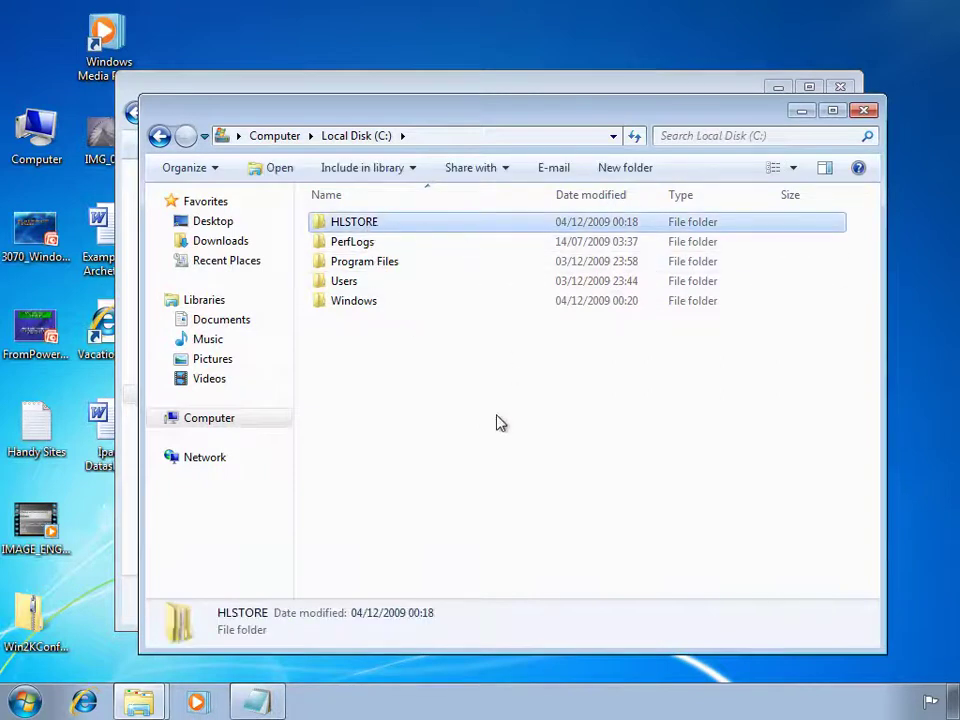
{"action": "double_click", "coordinate": [362, 311]}
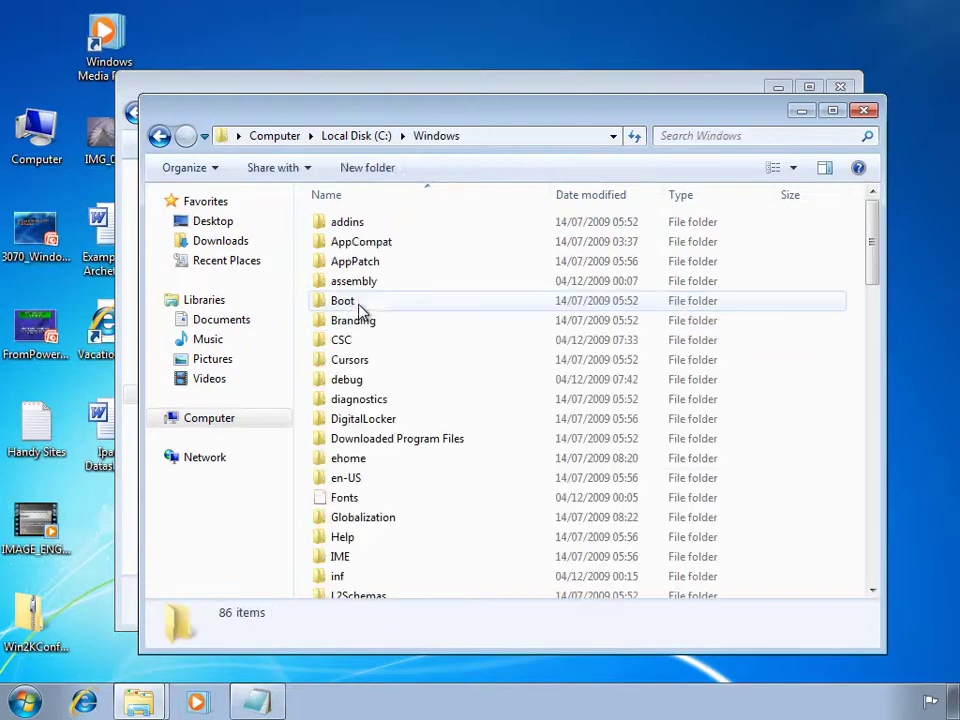
{"action": "scroll", "coordinate": [369, 360], "scroll_direction": "down", "scroll_amount": 6}
{"action": "scroll", "coordinate": [370, 370], "scroll_direction": "down", "scroll_amount": 7}
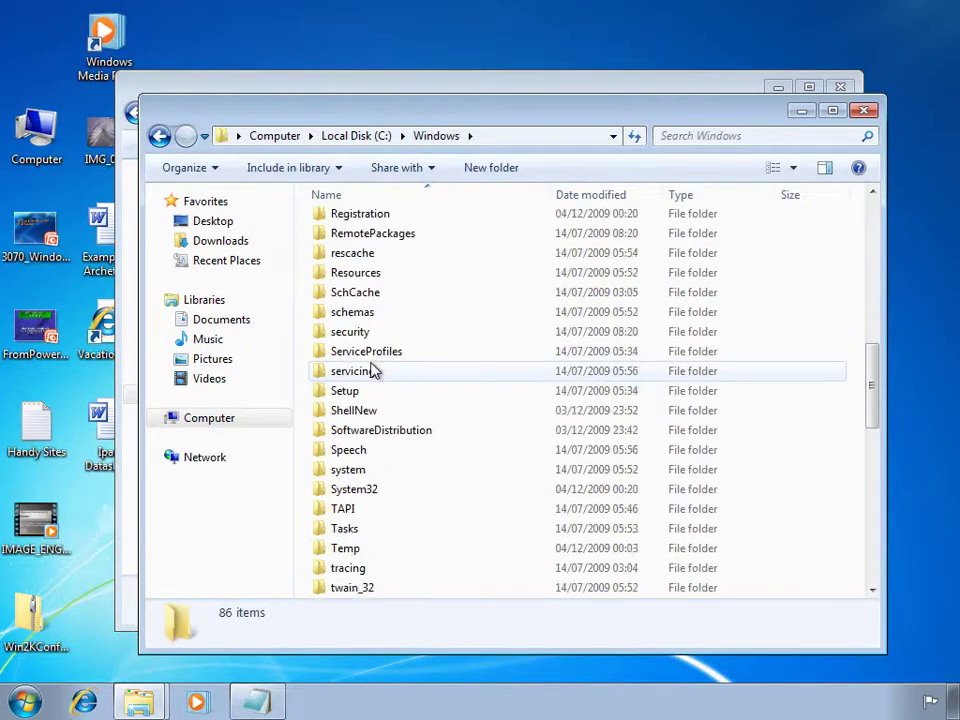
{"action": "left_click", "coordinate": [355, 438]}
{"action": "double_click", "coordinate": [355, 438]}
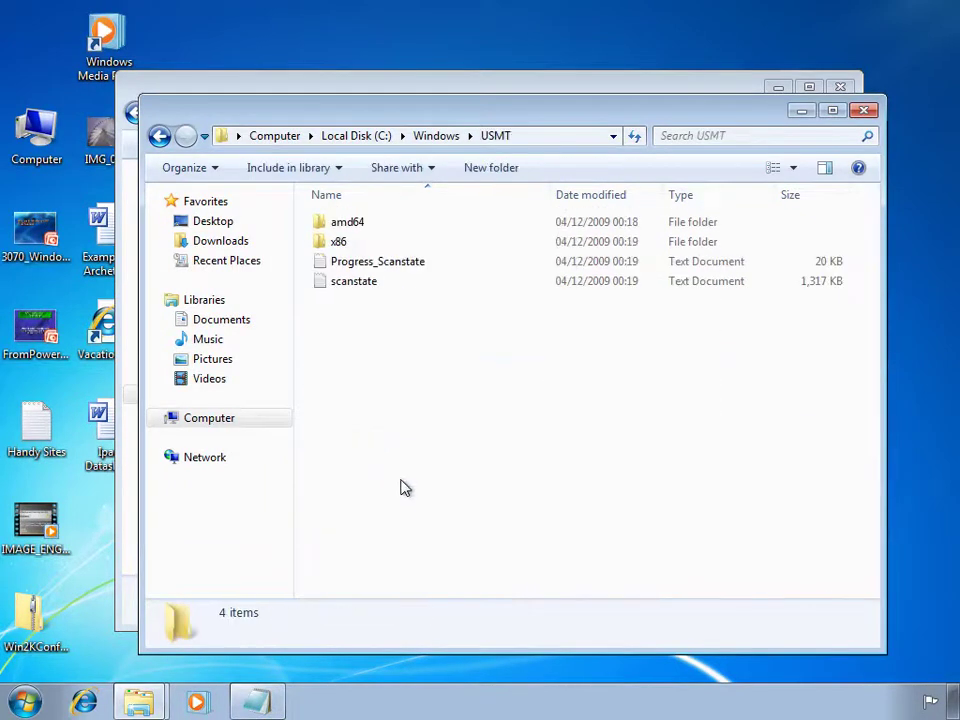
{"action": "double_click", "coordinate": [366, 244]}
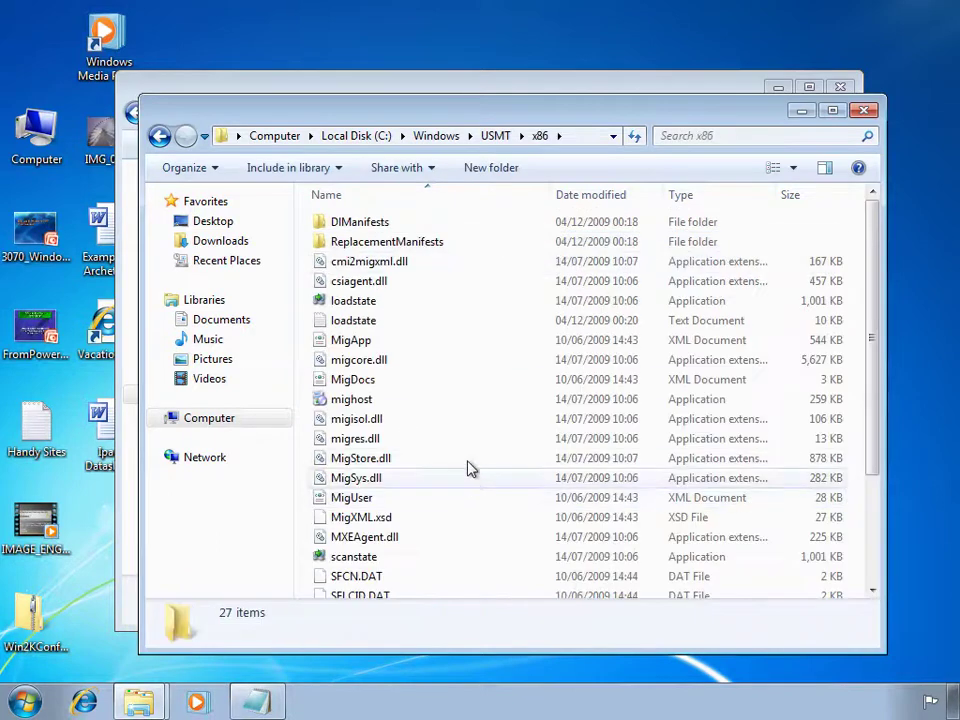
{"action": "scroll", "coordinate": [385, 330], "scroll_direction": "down", "scroll_amount": 3}
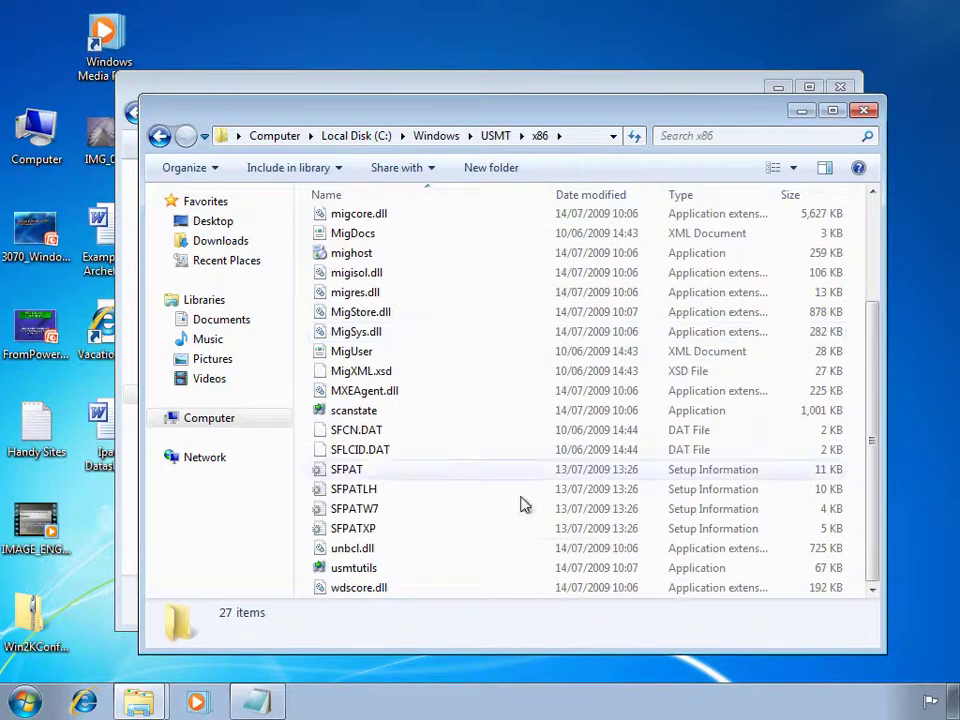
{"action": "left_click", "coordinate": [368, 568]}
{"action": "mouse_move", "coordinate": [476, 592]}
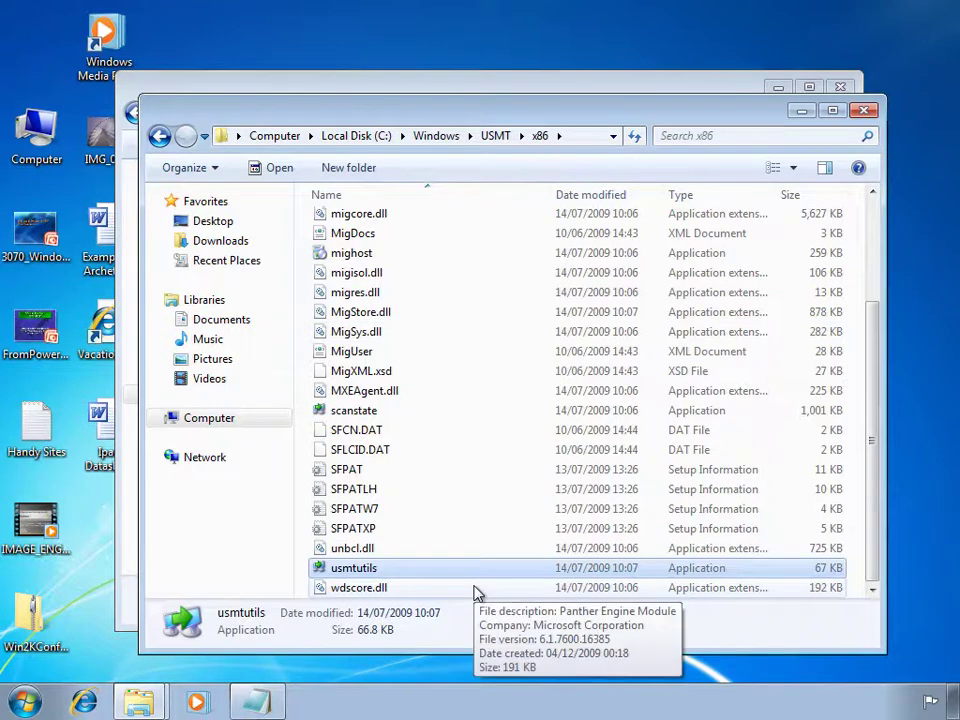
Close both Explorer windows and bring up the Start menu.
{"action": "left_click", "coordinate": [866, 112]}
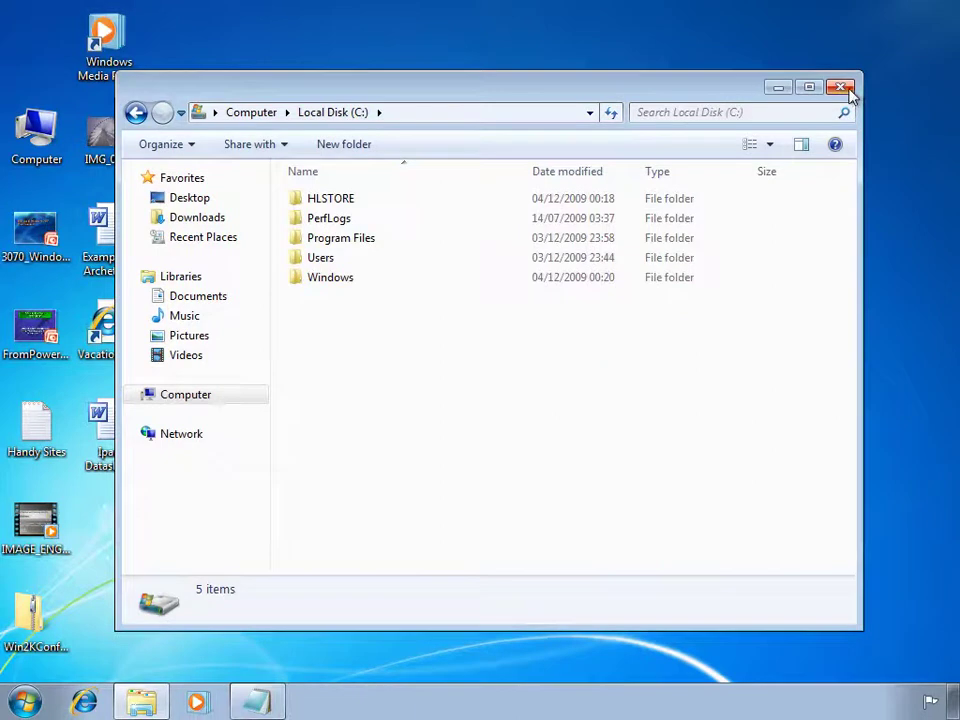
{"action": "left_click", "coordinate": [843, 88]}
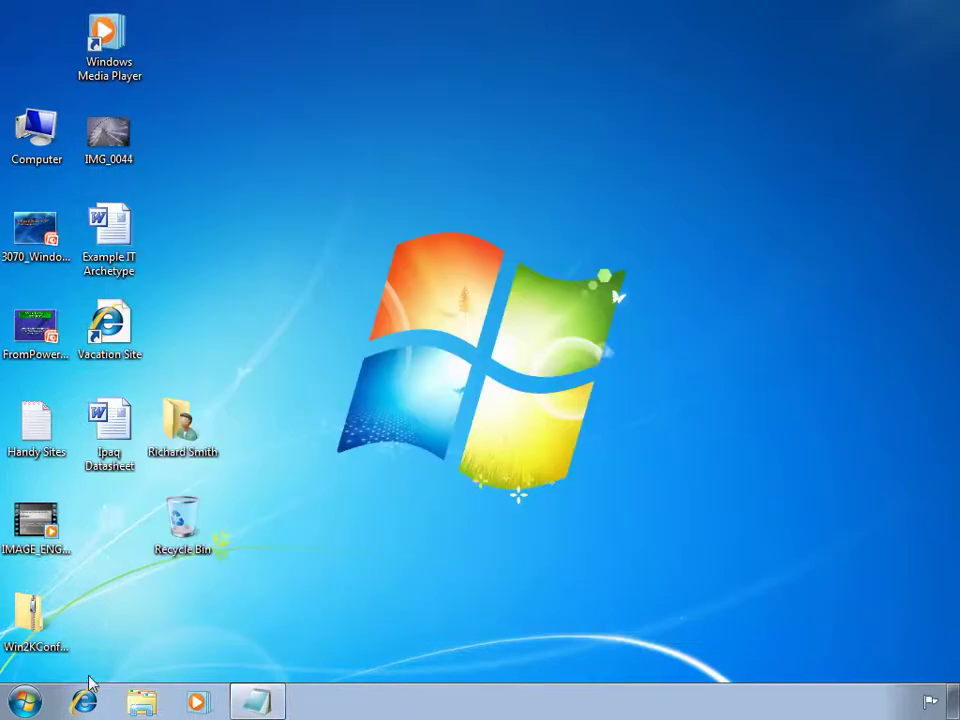
{"action": "left_click", "coordinate": [38, 694]}
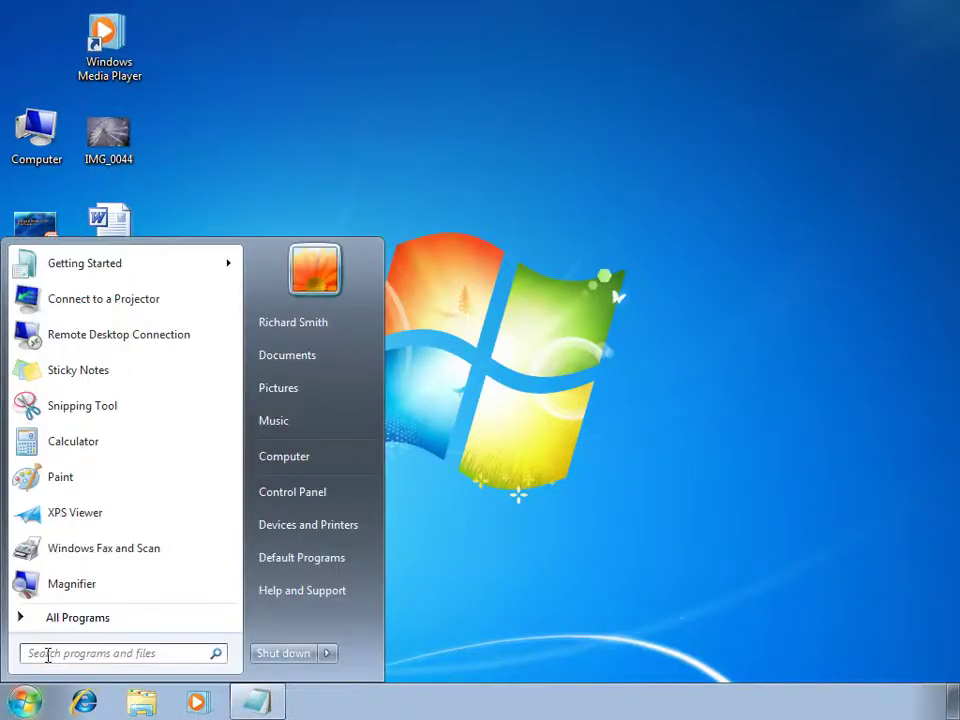
Search for cmd and run Command Prompt as administrator.
{"action": "left_click", "coordinate": [48, 655]}
{"action": "type", "text": "cmd"}
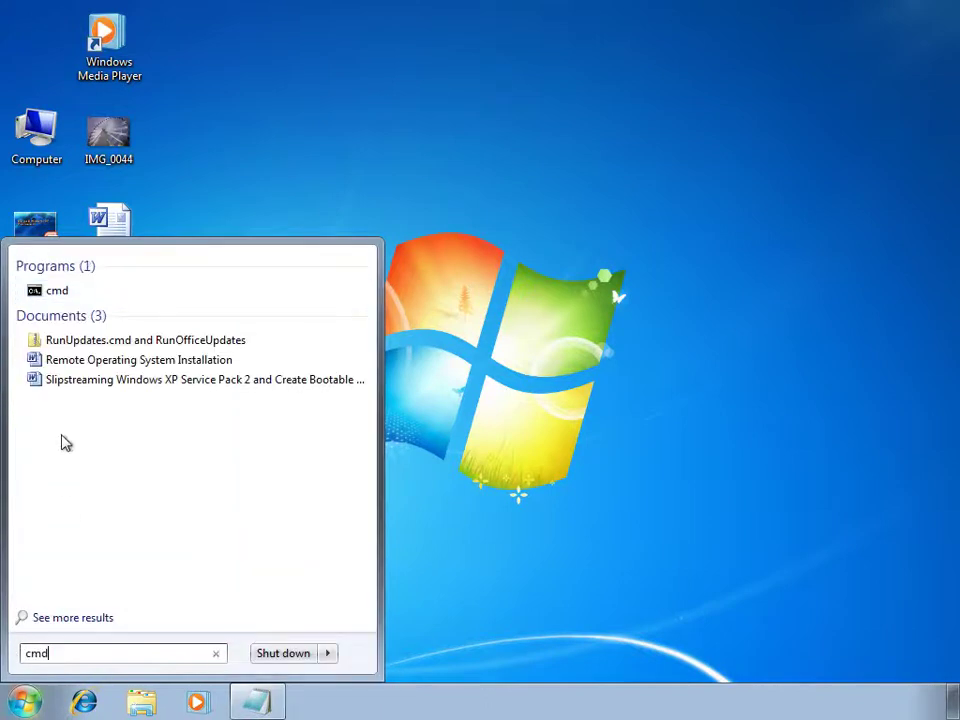
{"action": "right_click", "coordinate": [58, 300]}
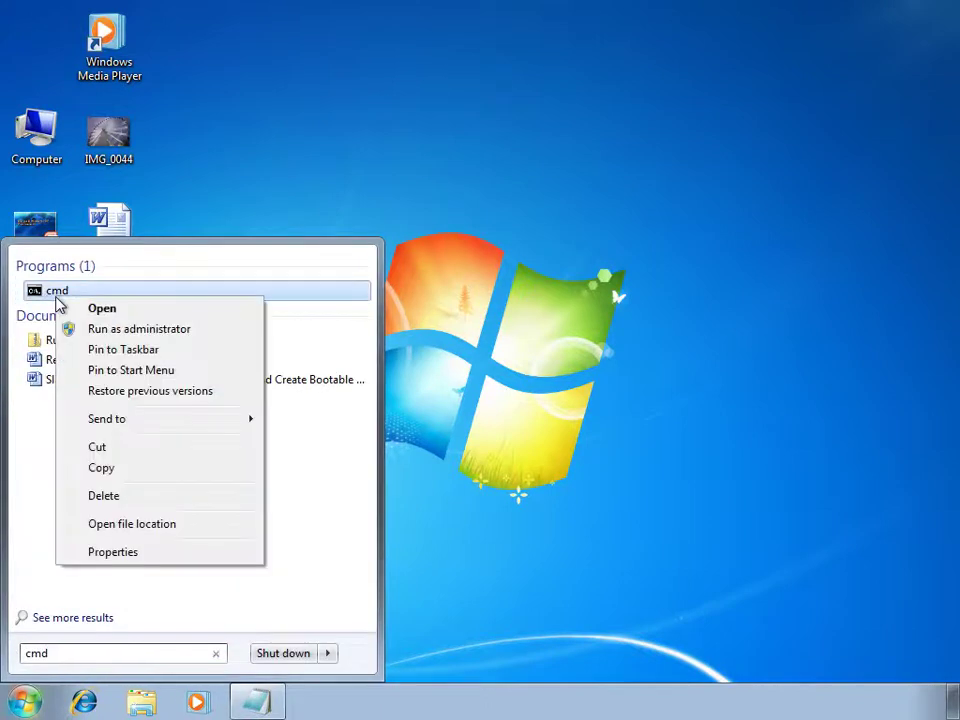
{"action": "left_click", "coordinate": [155, 331]}
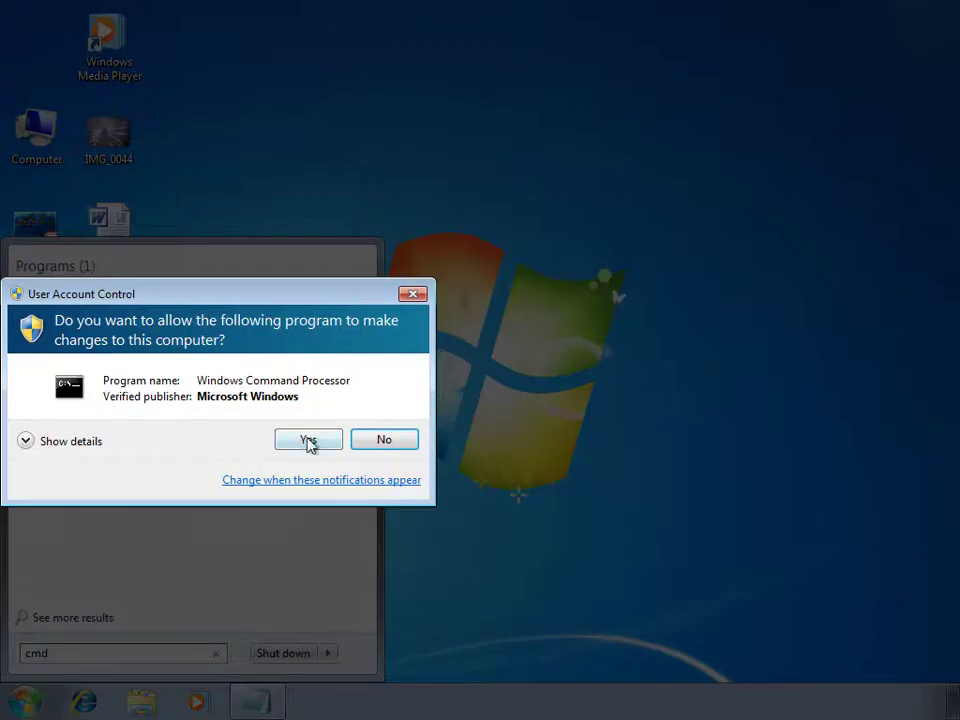
{"action": "left_click", "coordinate": [310, 441]}
Run C:\Windows\USMT\x86\usmtutils.exe /rd C:\HLSTORE and confirm with y.
{"action": "type", "text": "C:\\Windows\\USMT\\x86\\usmtutils.exe /rd C:\\HLSTORE"}
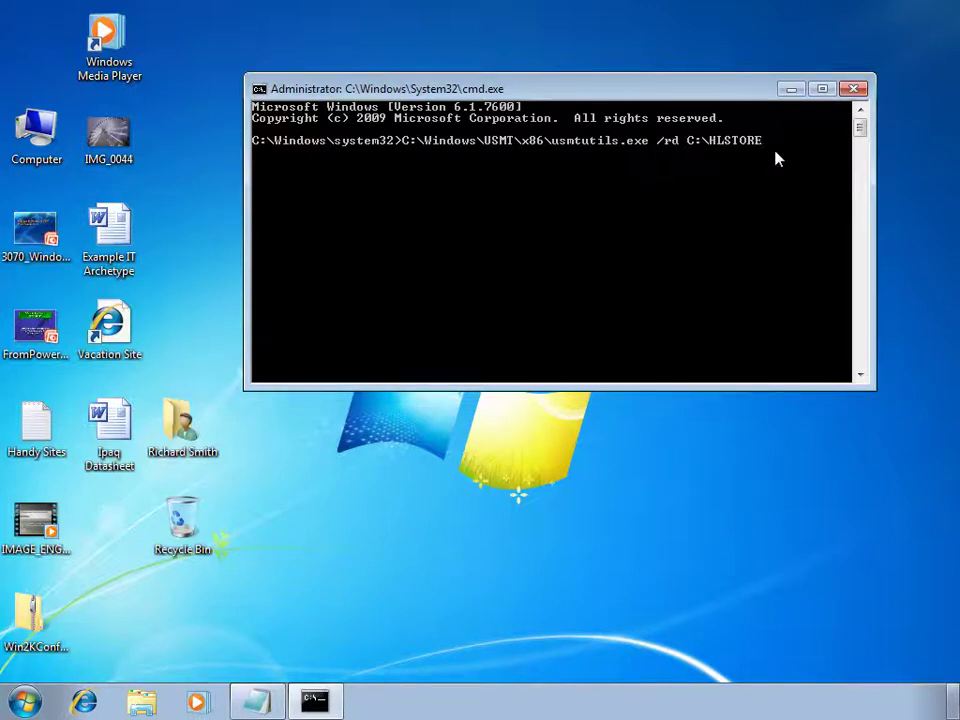
{"action": "key", "text": "Return"}
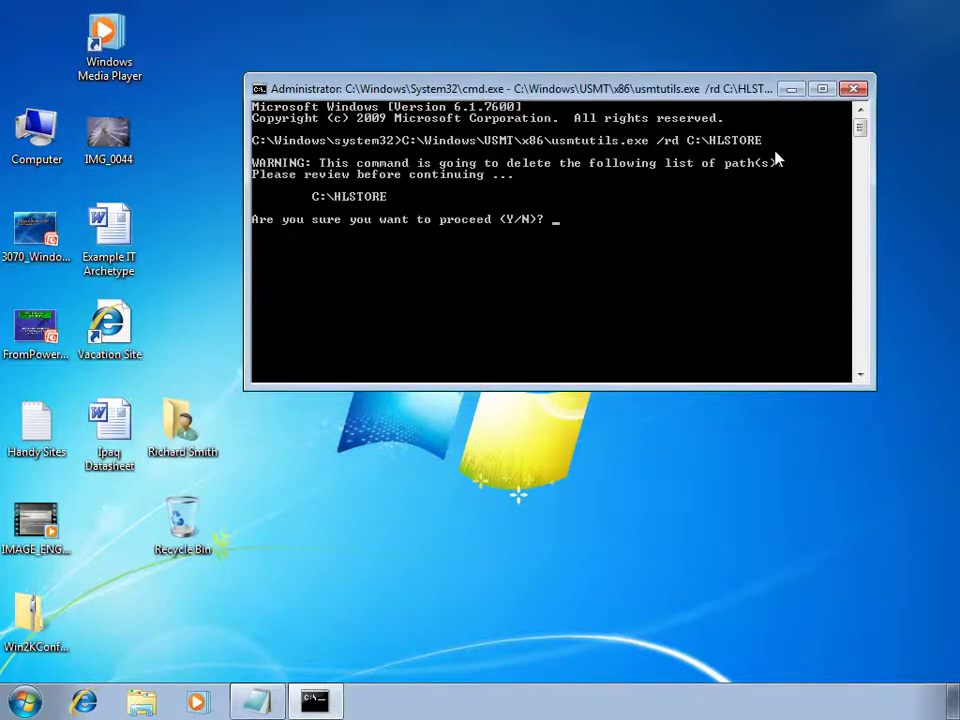
{"action": "type", "text": "y"}
{"action": "key", "text": "Return"}
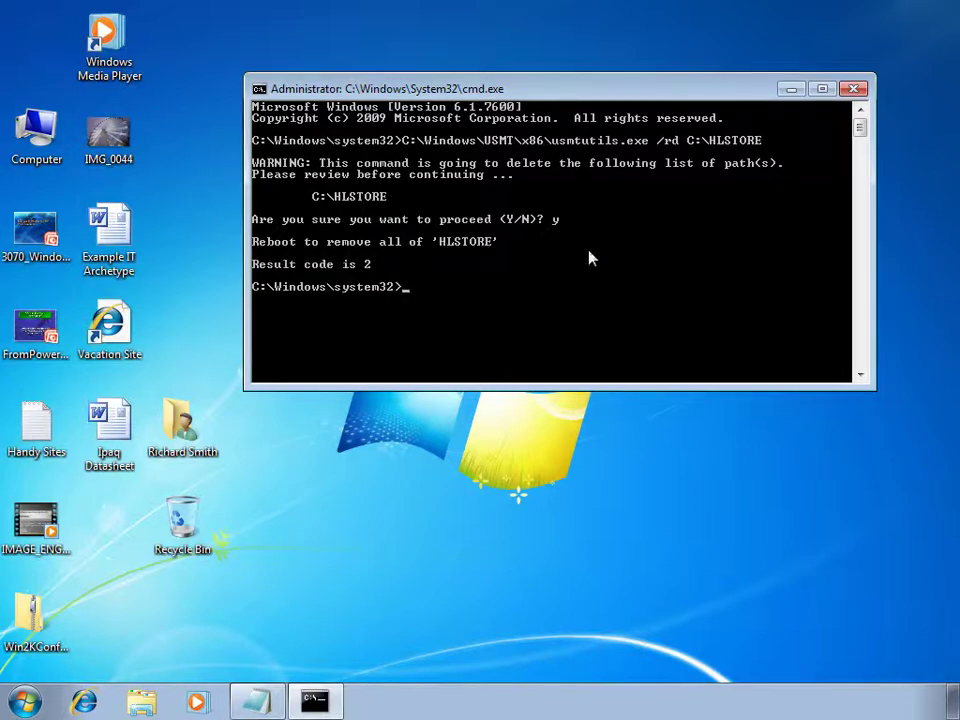
Close the Command Prompt and restart the computer.
{"action": "left_click", "coordinate": [855, 90]}
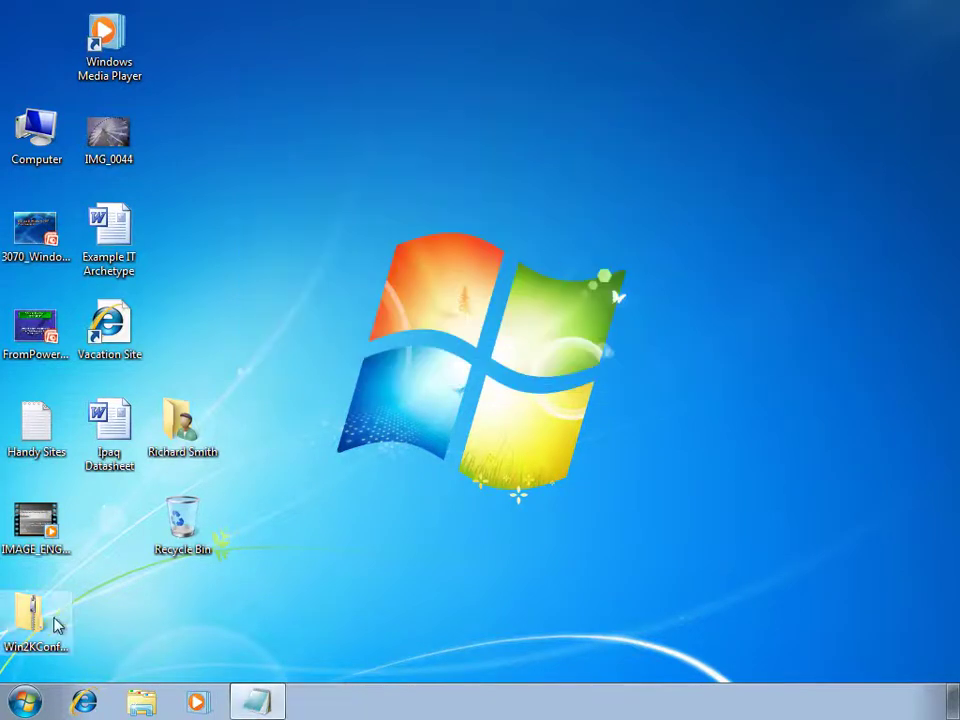
{"action": "left_click", "coordinate": [28, 703]}
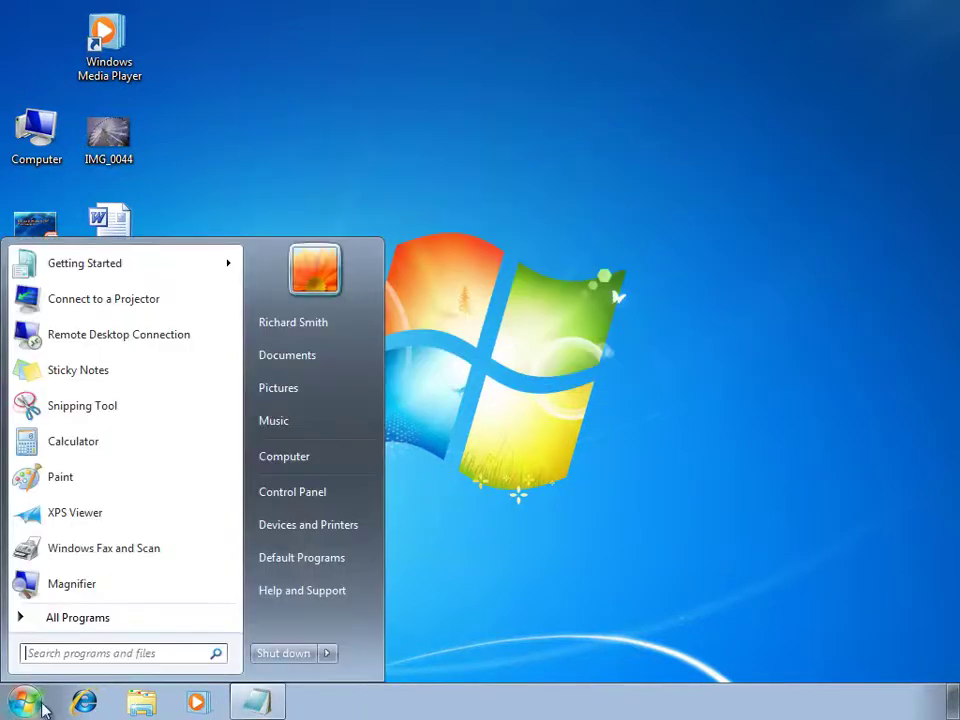
{"action": "left_click", "coordinate": [326, 655]}
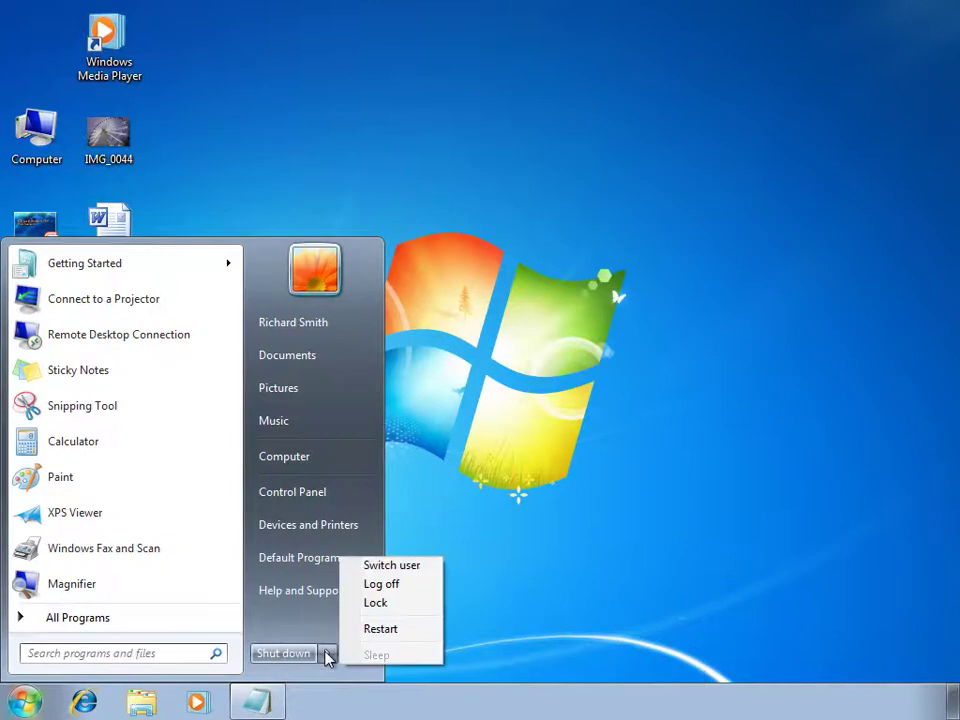
{"action": "left_click", "coordinate": [417, 630]}
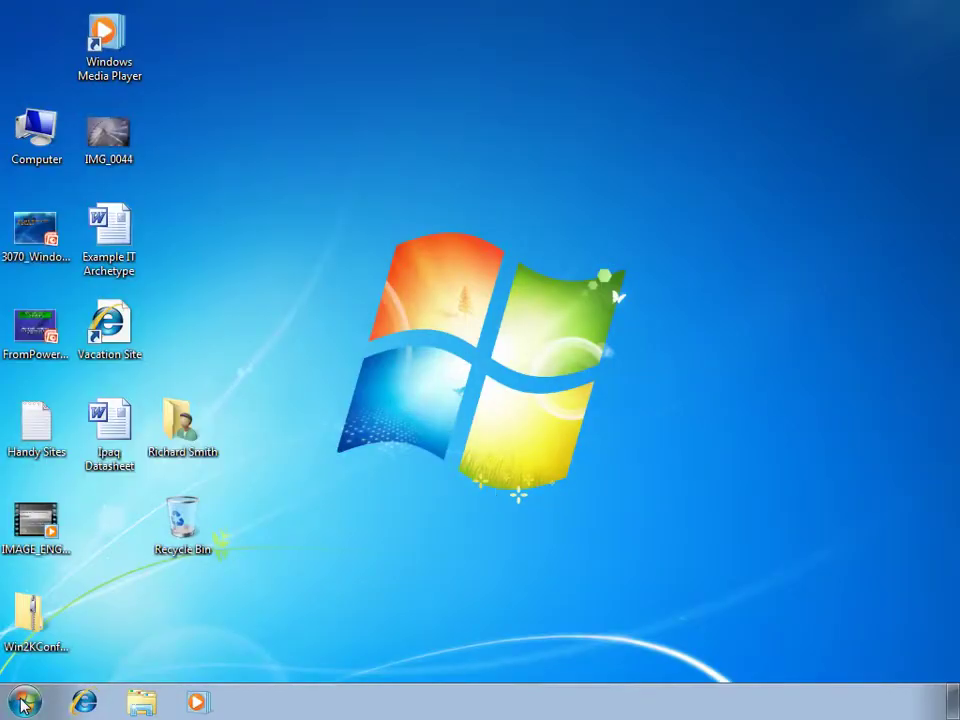
Open Local Disk (C:) to confirm HLSTORE is gone, then close it.
{"action": "left_click", "coordinate": [24, 701]}
{"action": "left_click", "coordinate": [348, 465]}
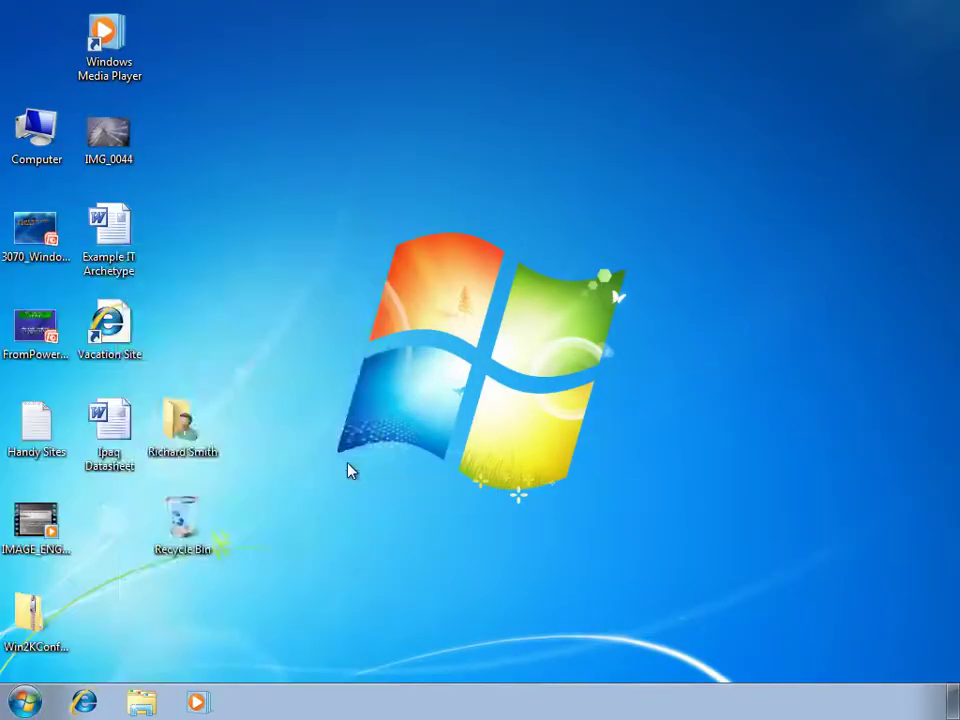
{"action": "double_click", "coordinate": [563, 212]}
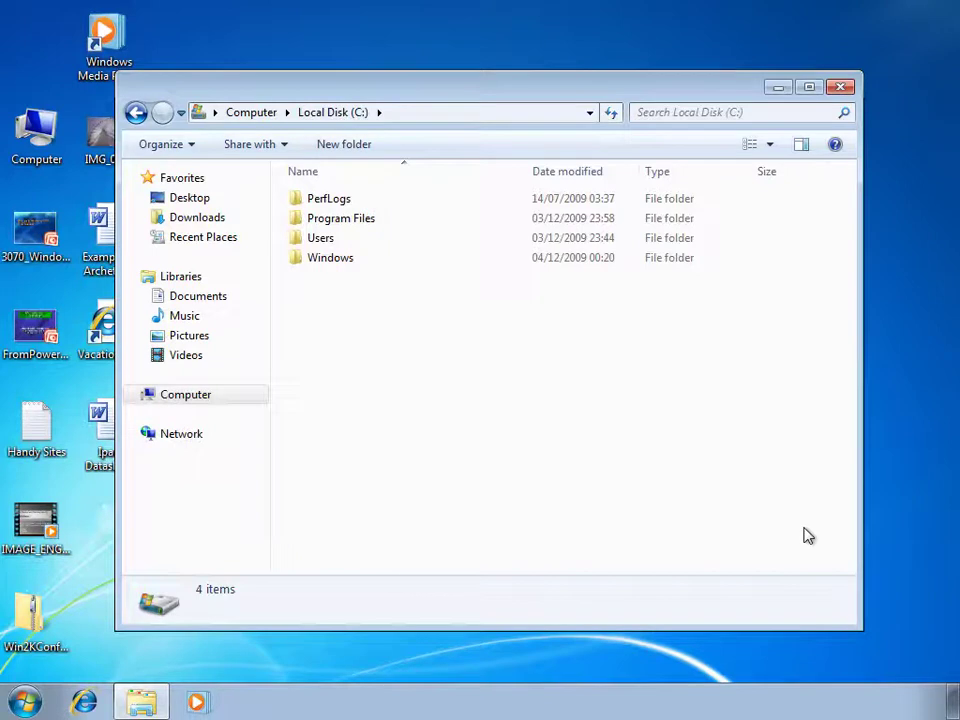
{"action": "left_click", "coordinate": [841, 88]}
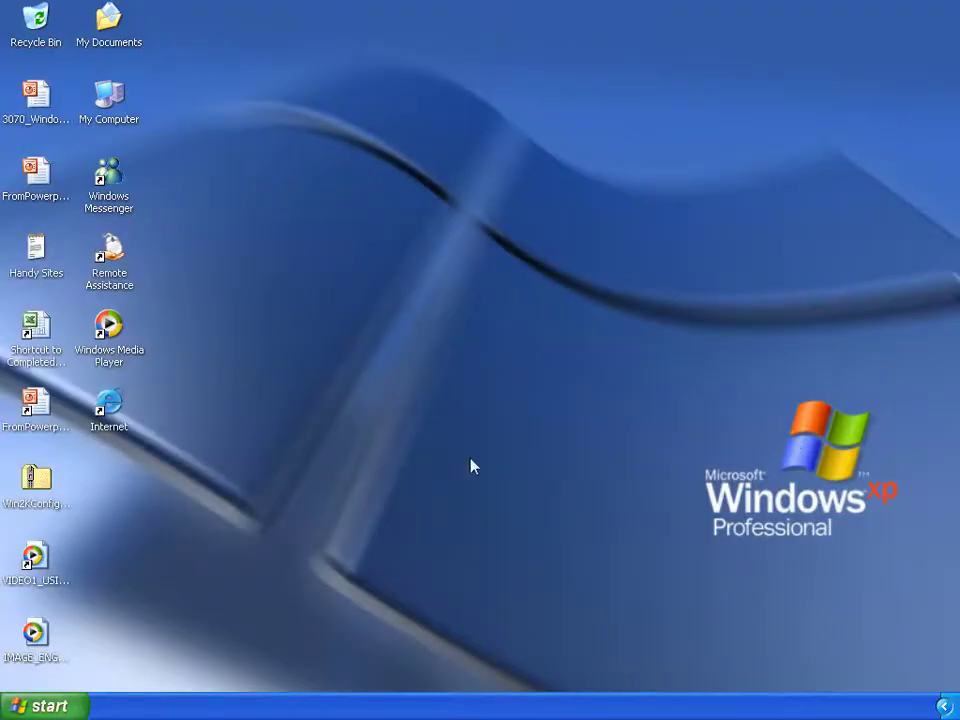
Launch Command Prompt via Run As under the Administrator account, entering its password.
{"action": "left_click", "coordinate": [44, 707]}
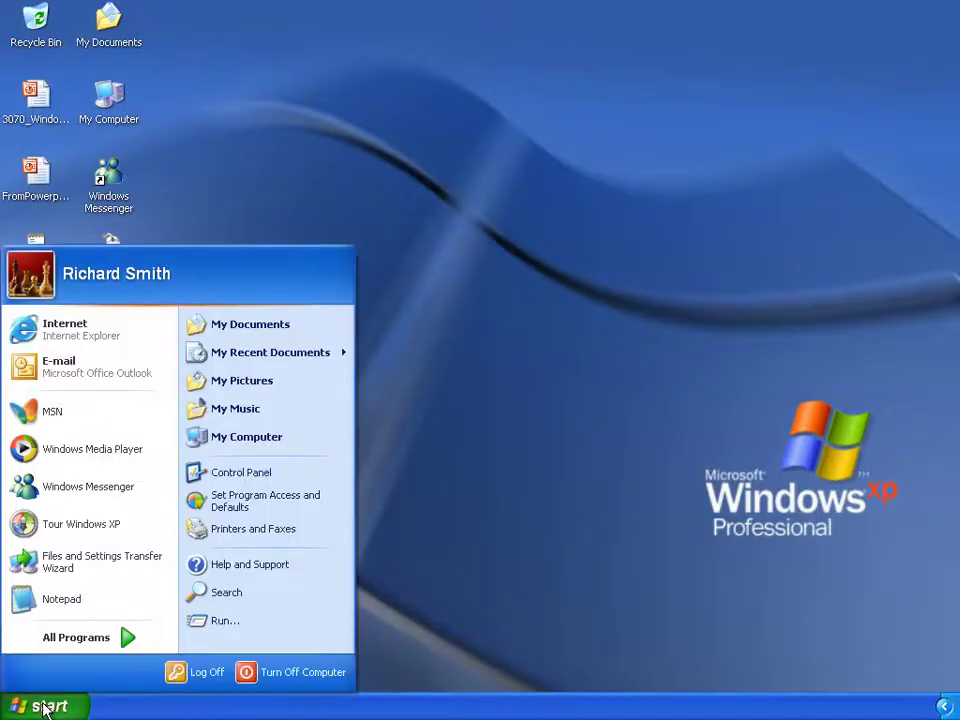
{"action": "left_click", "coordinate": [92, 640]}
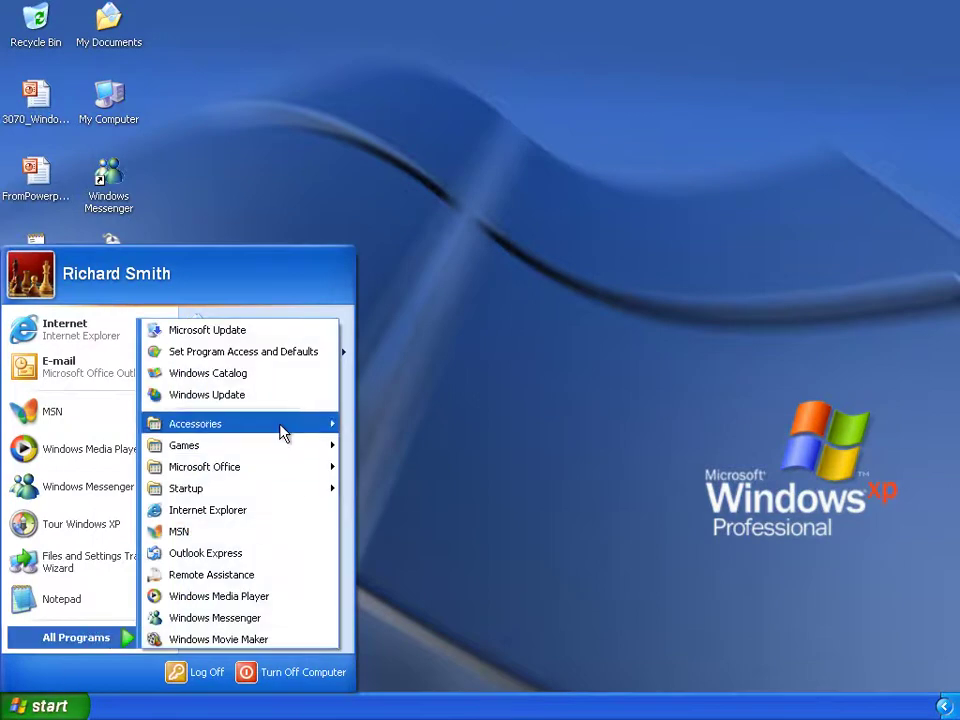
{"action": "mouse_move", "coordinate": [281, 432]}
{"action": "right_click", "coordinate": [477, 252]}
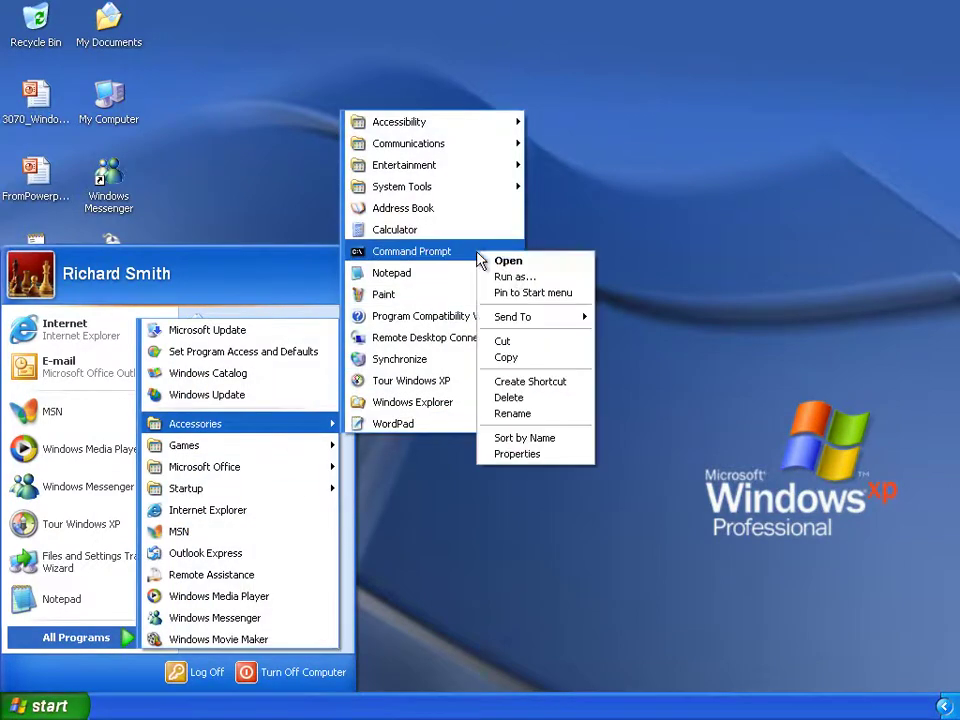
{"action": "left_click", "coordinate": [512, 277]}
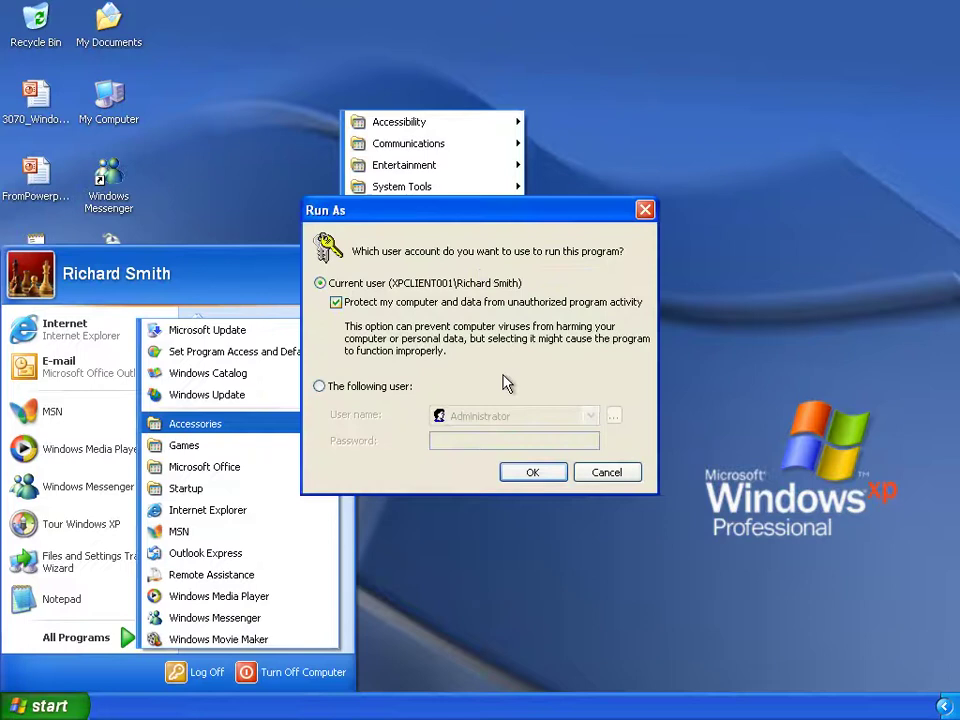
{"action": "left_click", "coordinate": [362, 386]}
{"action": "left_click", "coordinate": [441, 446]}
{"action": "type", "text": "password"}
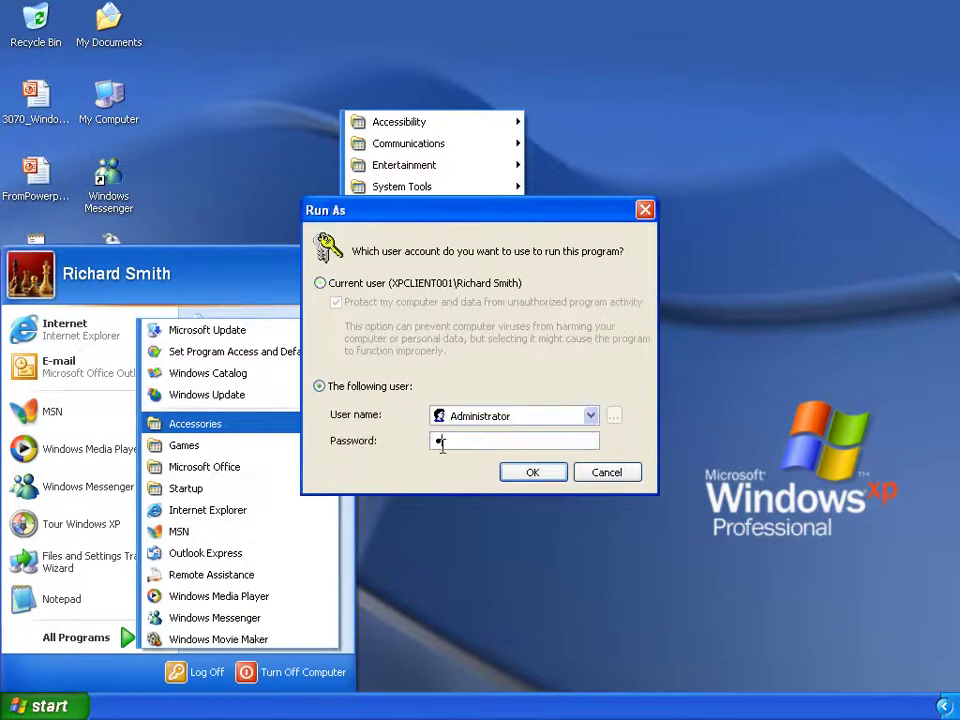
{"action": "key", "text": "Return"}
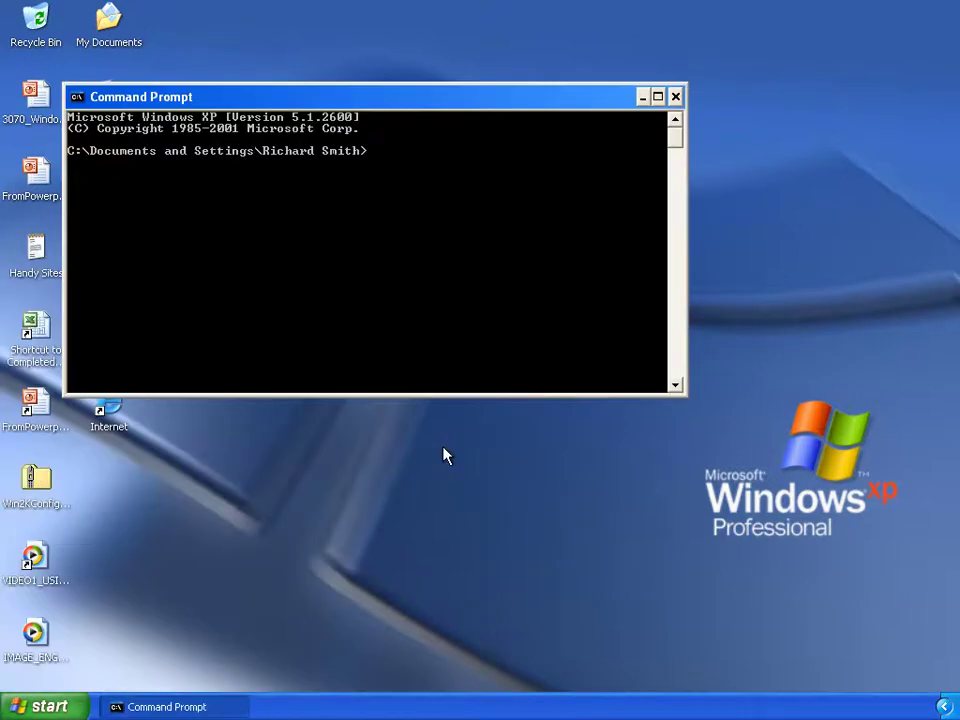
In C:\WINDOWS\USMT\x86, run scanstate /genconfig:config.xml, then close the prompt.
{"action": "type", "text": "cd\\"}
{"action": "key", "text": "Return"}
{"action": "type", "text": "cd WINDOWS\\USMT\\x86"}
{"action": "key", "text": "Return"}
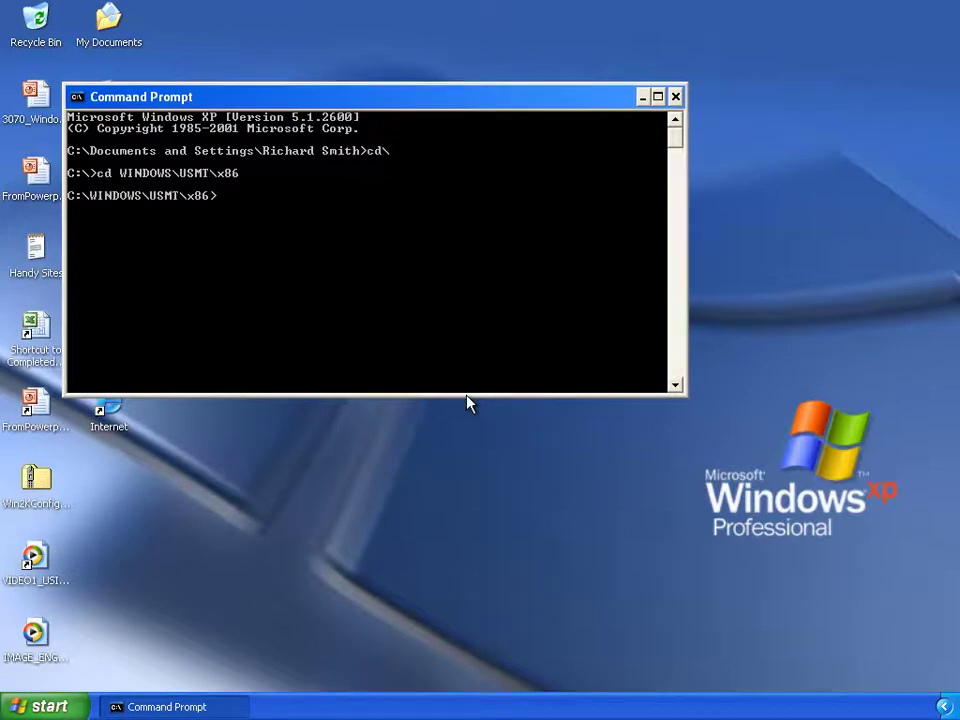
{"action": "right_click", "coordinate": [240, 234]}
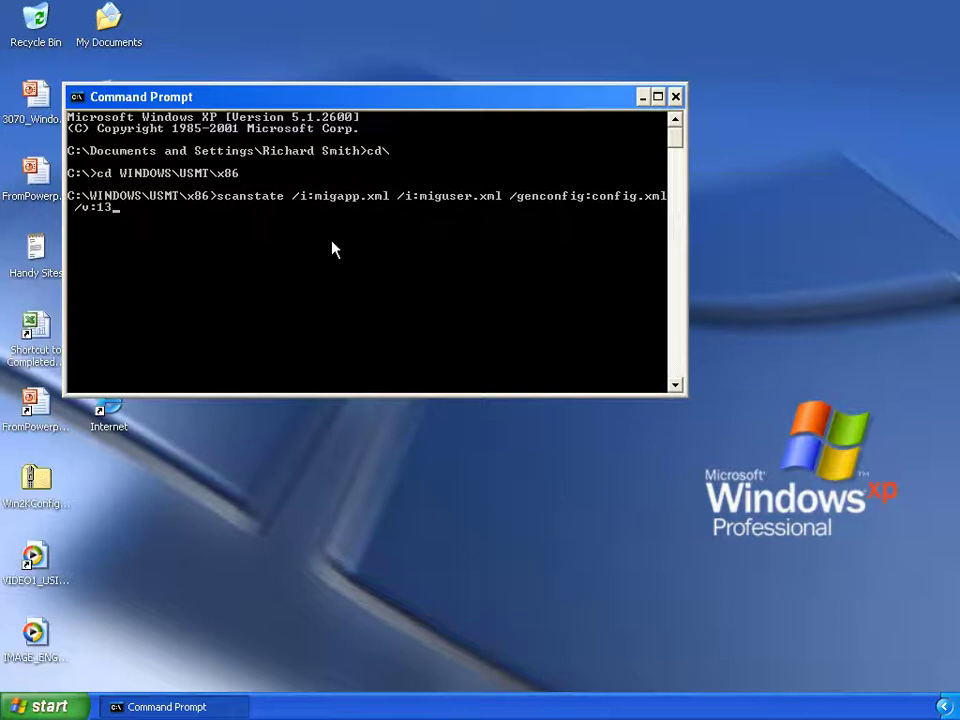
{"action": "key", "text": "Return"}
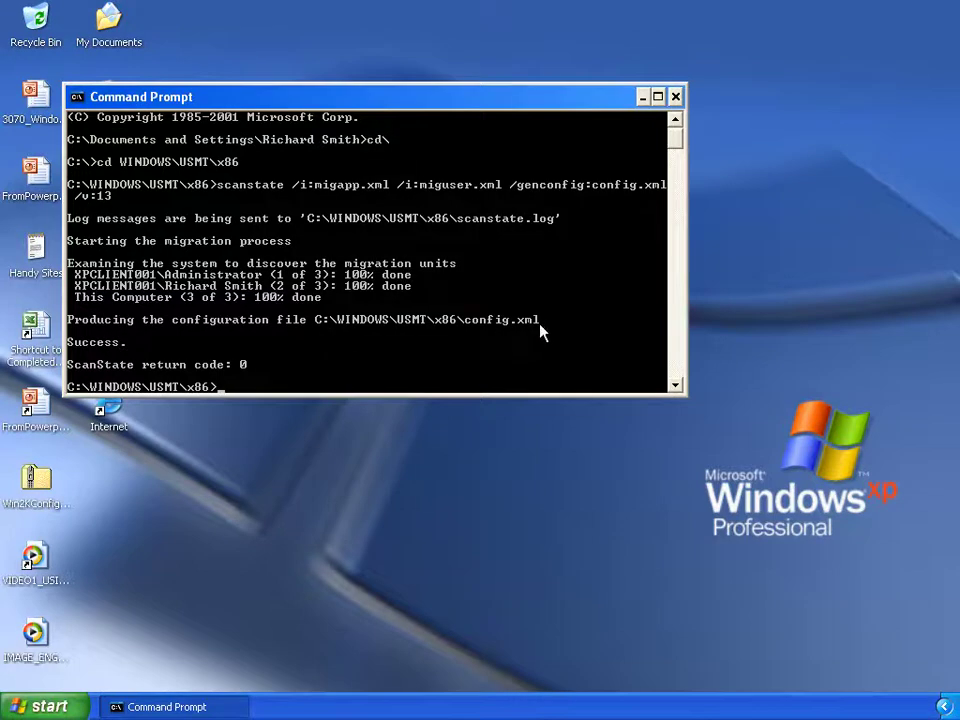
{"action": "left_click", "coordinate": [675, 97]}
{"action": "left_click", "coordinate": [70, 707]}
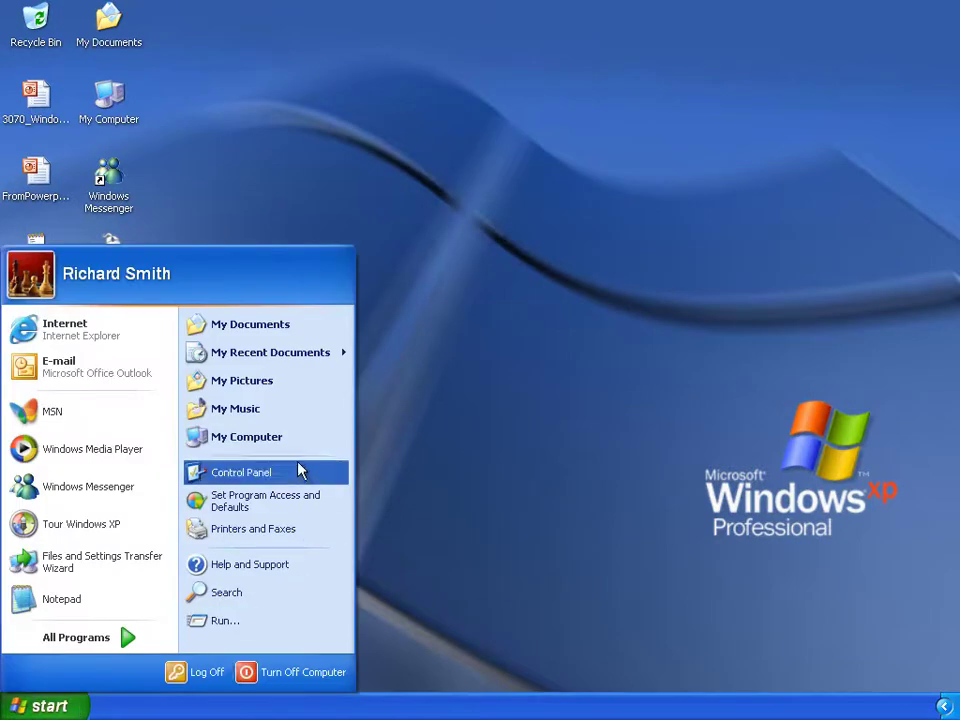
Browse My Computer to C:\WINDOWS\USMT\x86 and open config with Edit.
{"action": "left_click", "coordinate": [294, 437]}
{"action": "double_click", "coordinate": [386, 337]}
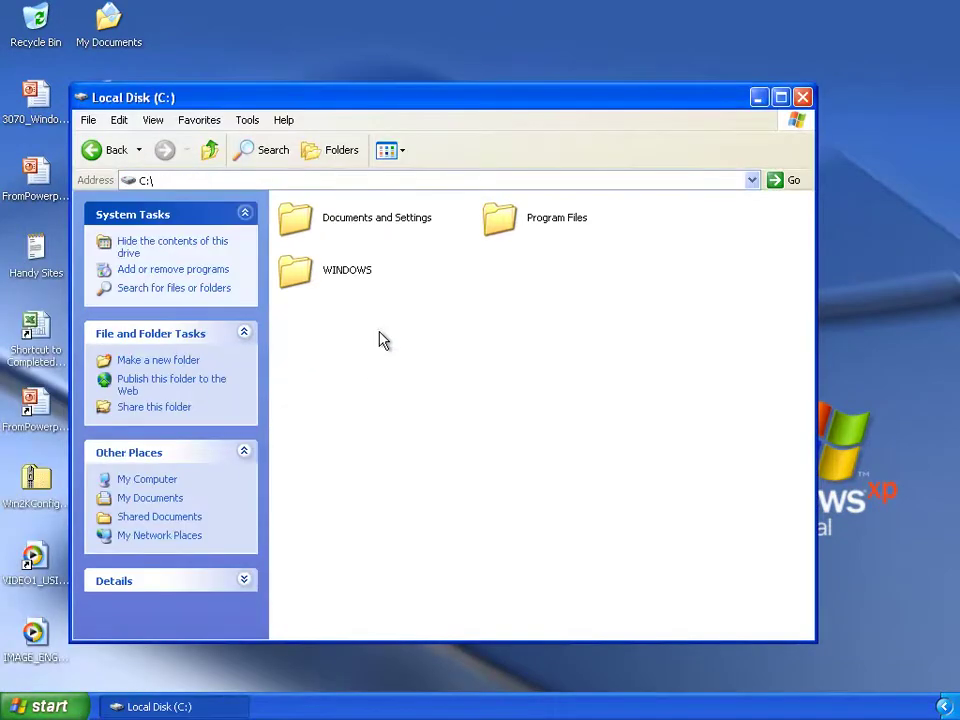
{"action": "double_click", "coordinate": [356, 288]}
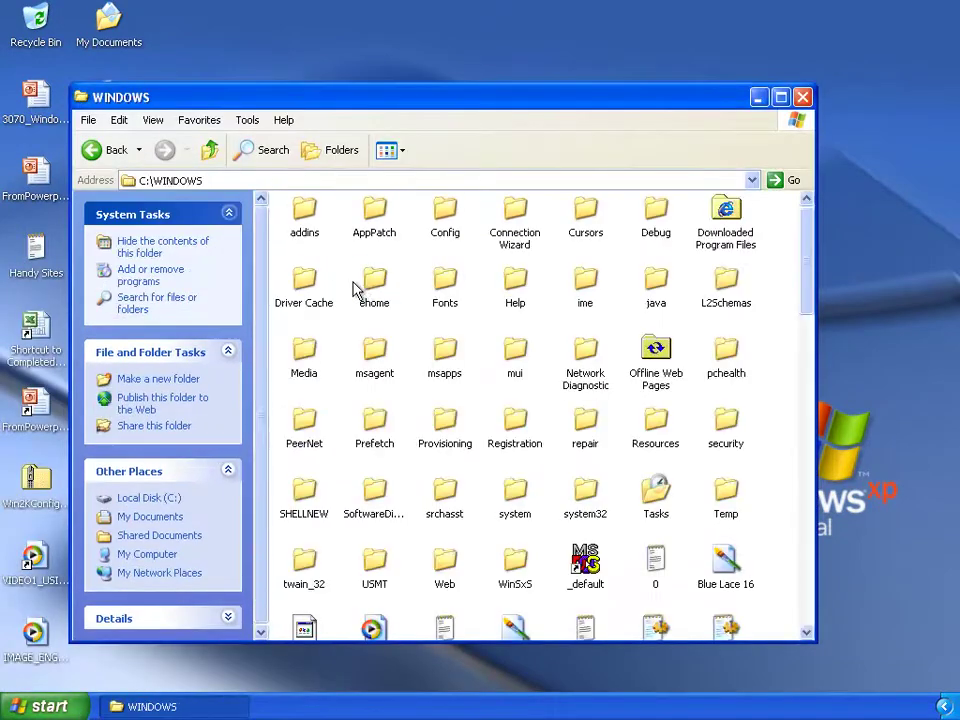
{"action": "double_click", "coordinate": [396, 574]}
{"action": "double_click", "coordinate": [500, 230]}
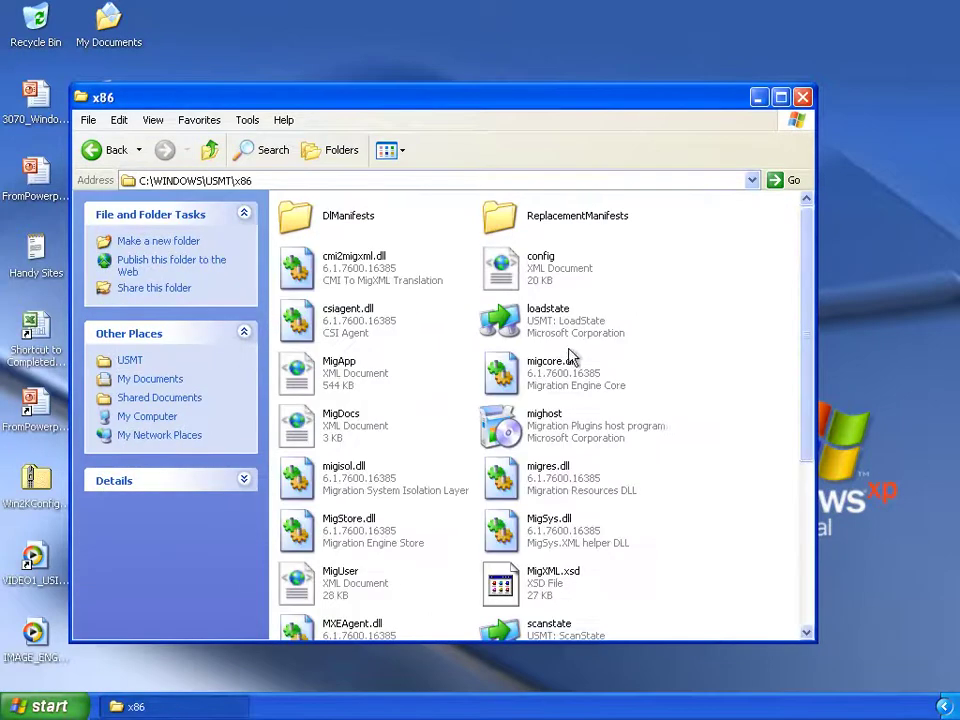
{"action": "left_click", "coordinate": [510, 266]}
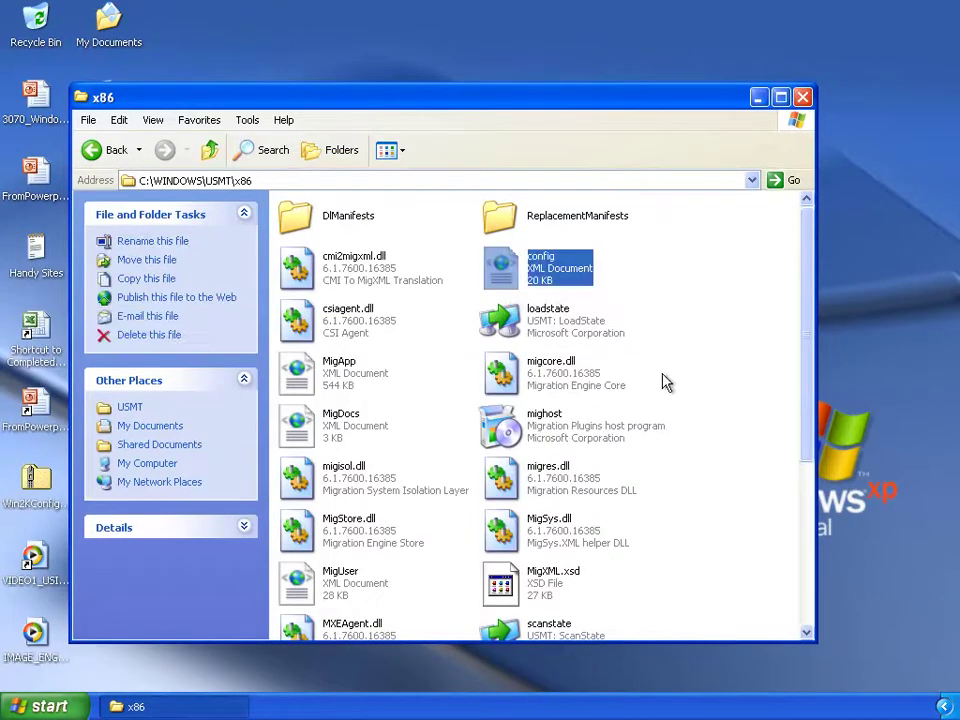
{"action": "right_click", "coordinate": [516, 286]}
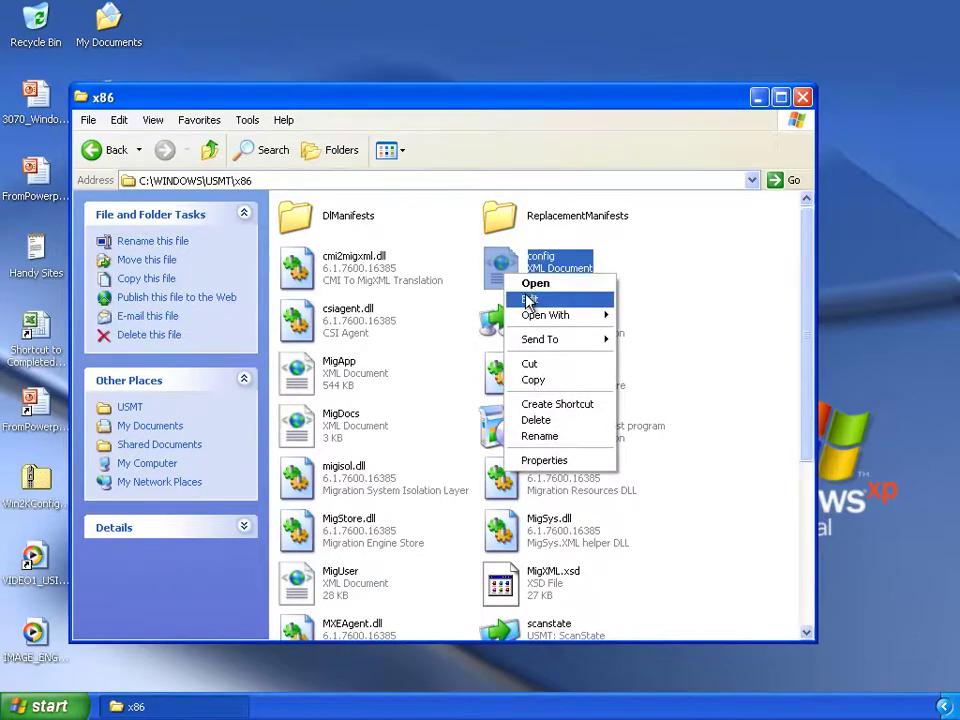
{"action": "left_click", "coordinate": [529, 299]}
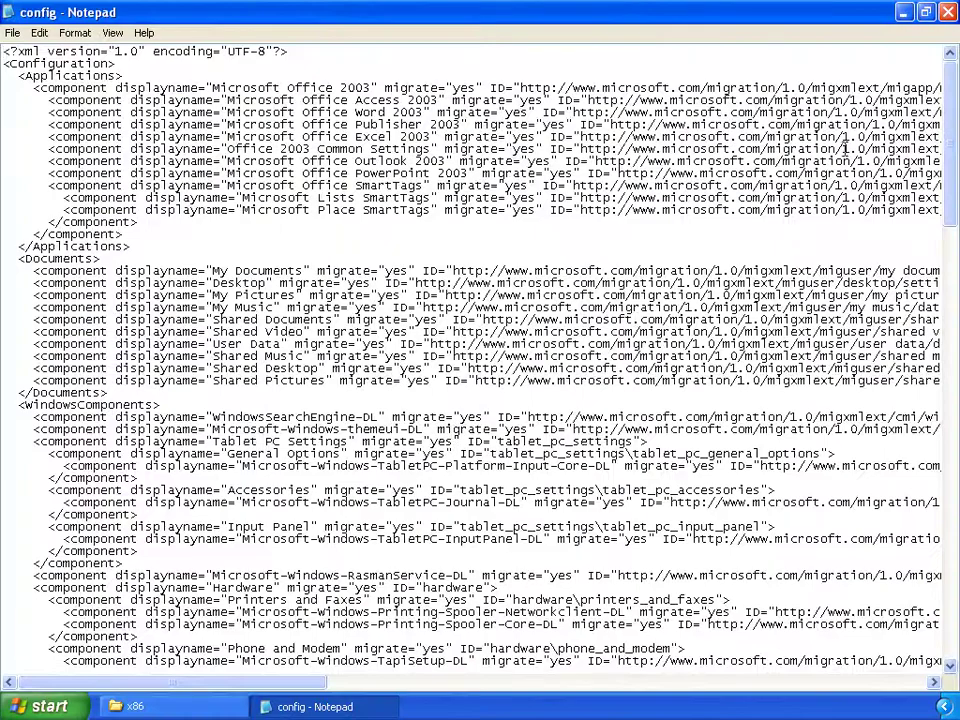
Change Microsoft Office 2003's migrate value from yes to no.
{"action": "mouse_move", "coordinate": [952, 133]}
{"action": "left_mouse_down"}
{"action": "mouse_move", "coordinate": [952, 220]}
{"action": "mouse_move", "coordinate": [952, 128]}
{"action": "left_mouse_up"}
{"action": "double_click", "coordinate": [455, 88]}
{"action": "type", "text": "no"}
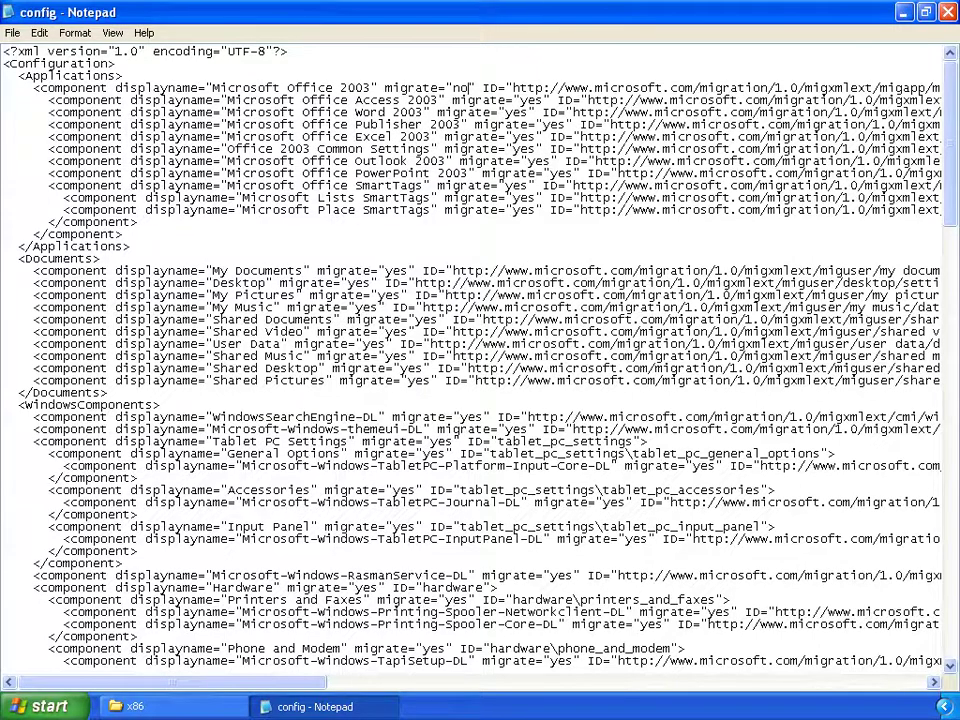
Scroll to the Policies section, select the ErrorControl block, and close Notepad.
{"action": "left_click_drag", "start_coordinate": [955, 200], "coordinate": [950, 610]}
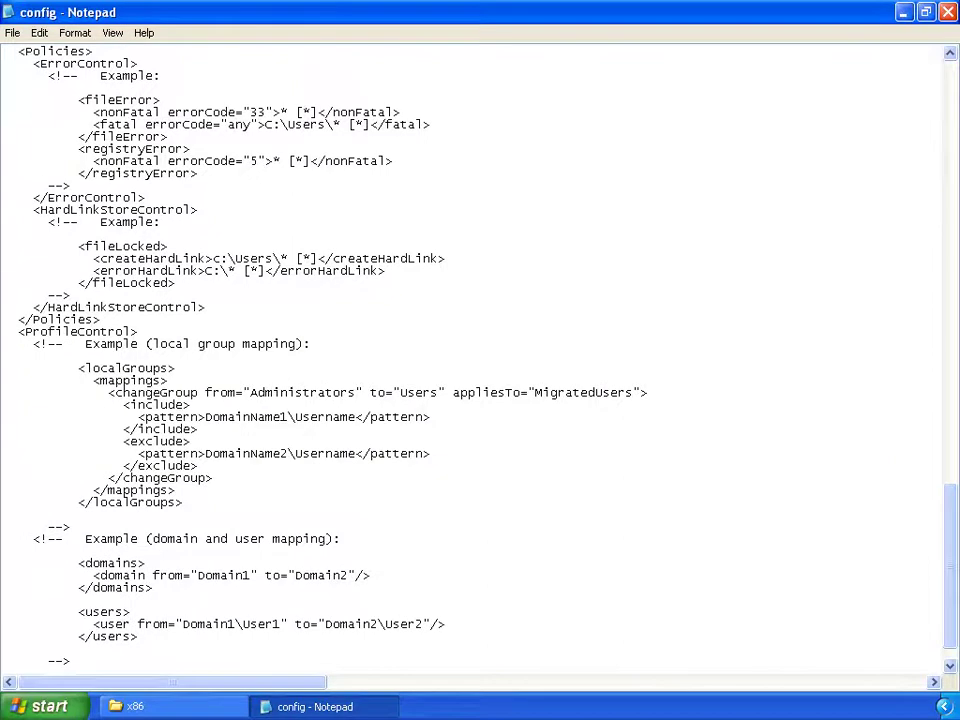
{"action": "left_click_drag", "start_coordinate": [203, 137], "coordinate": [236, 196]}
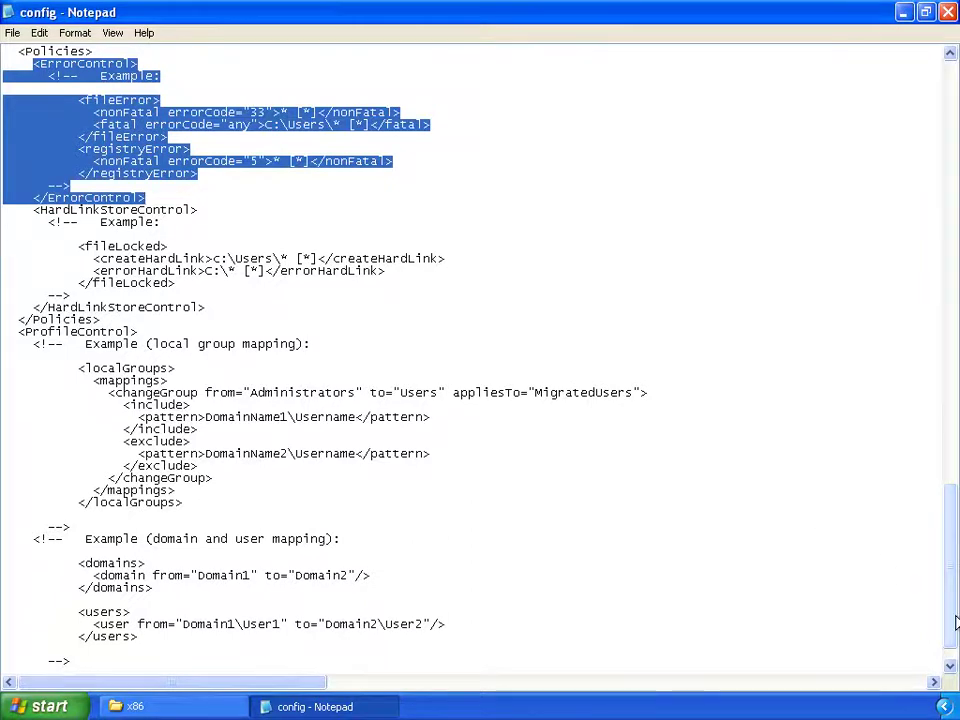
{"action": "left_click_drag", "start_coordinate": [955, 619], "coordinate": [956, 155]}
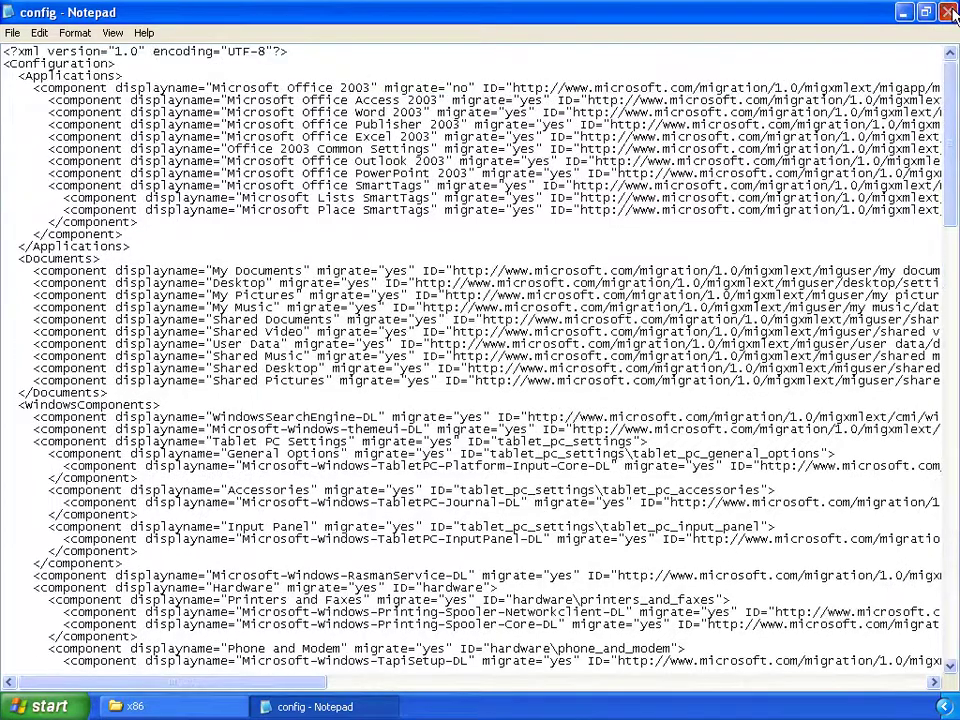
{"action": "left_click", "coordinate": [947, 12]}
Discard the config.xml edits, then launch Command Prompt via Run As as Administrator.
{"action": "left_click", "coordinate": [481, 413]}
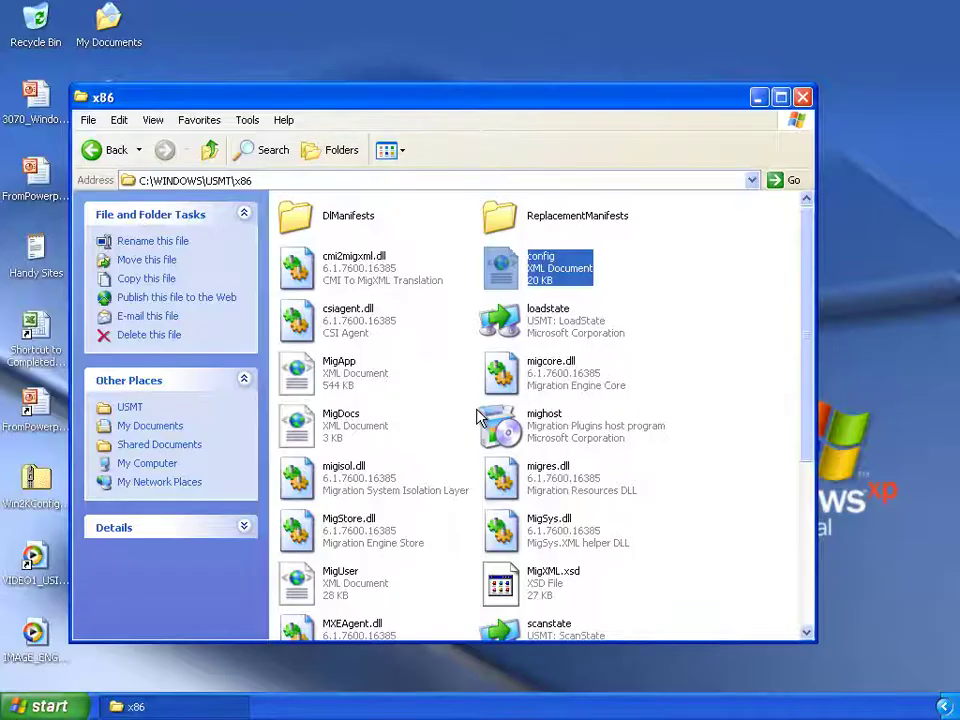
{"action": "left_click", "coordinate": [82, 708]}
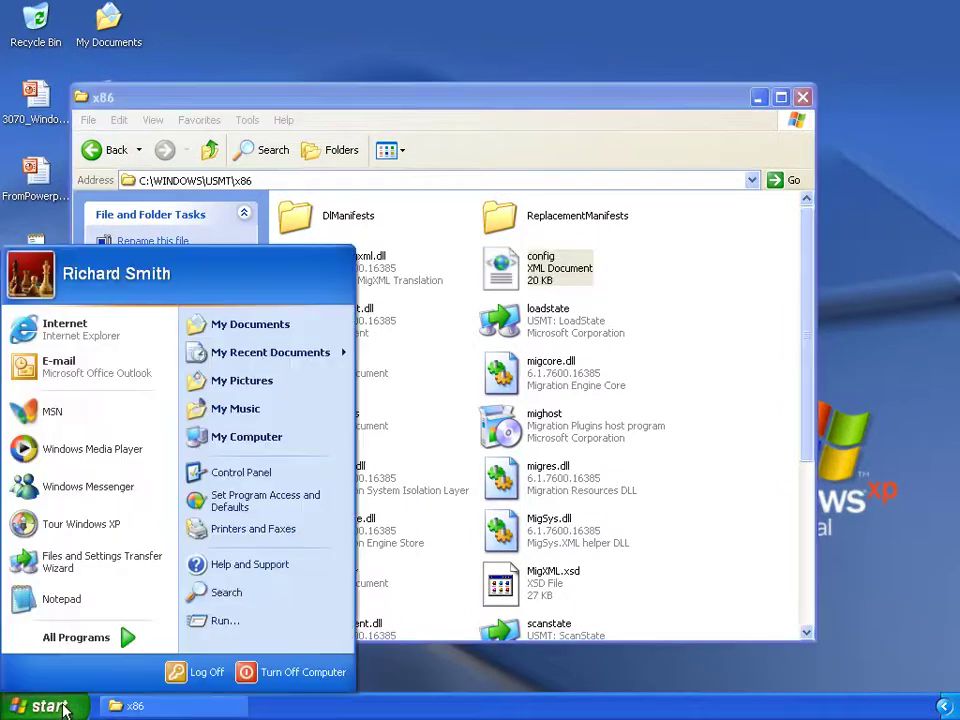
{"action": "left_click", "coordinate": [140, 638]}
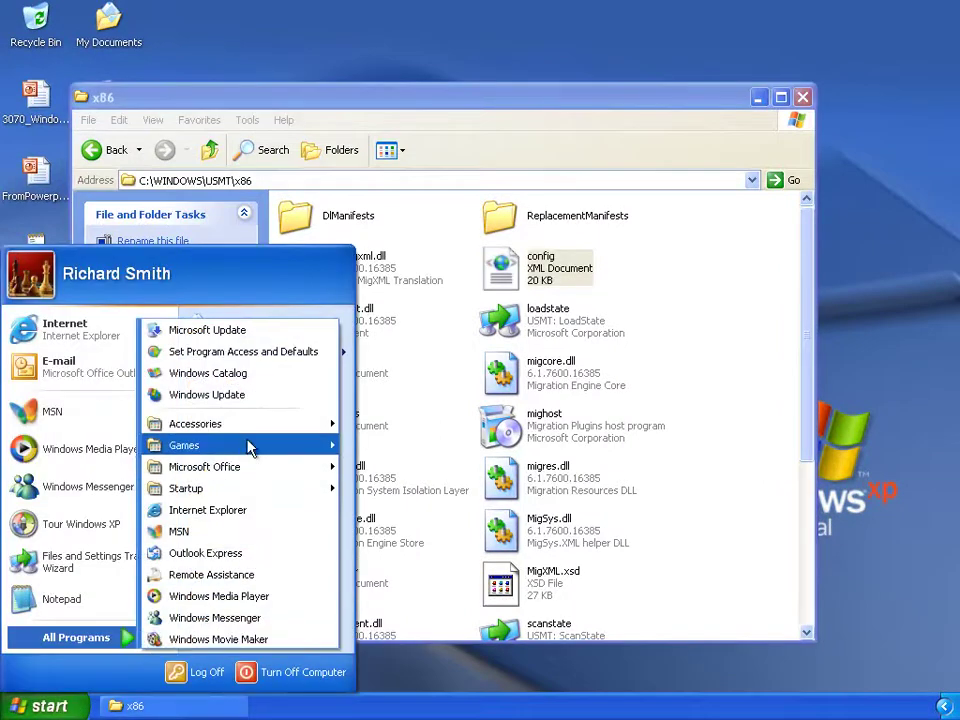
{"action": "mouse_move", "coordinate": [250, 428]}
{"action": "right_click", "coordinate": [438, 254]}
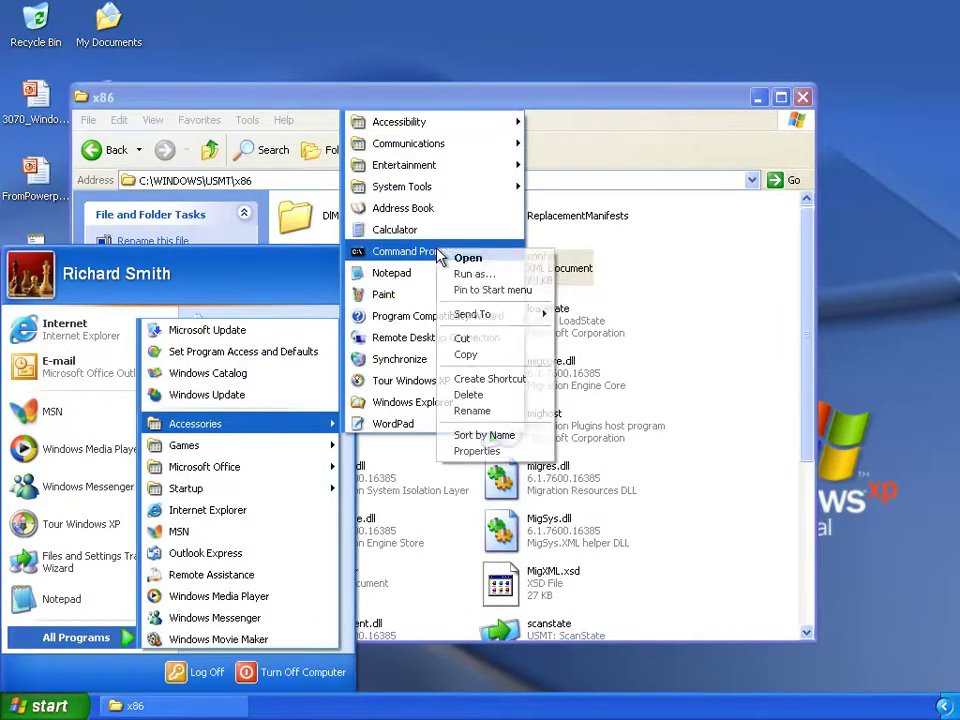
{"action": "left_click", "coordinate": [461, 272]}
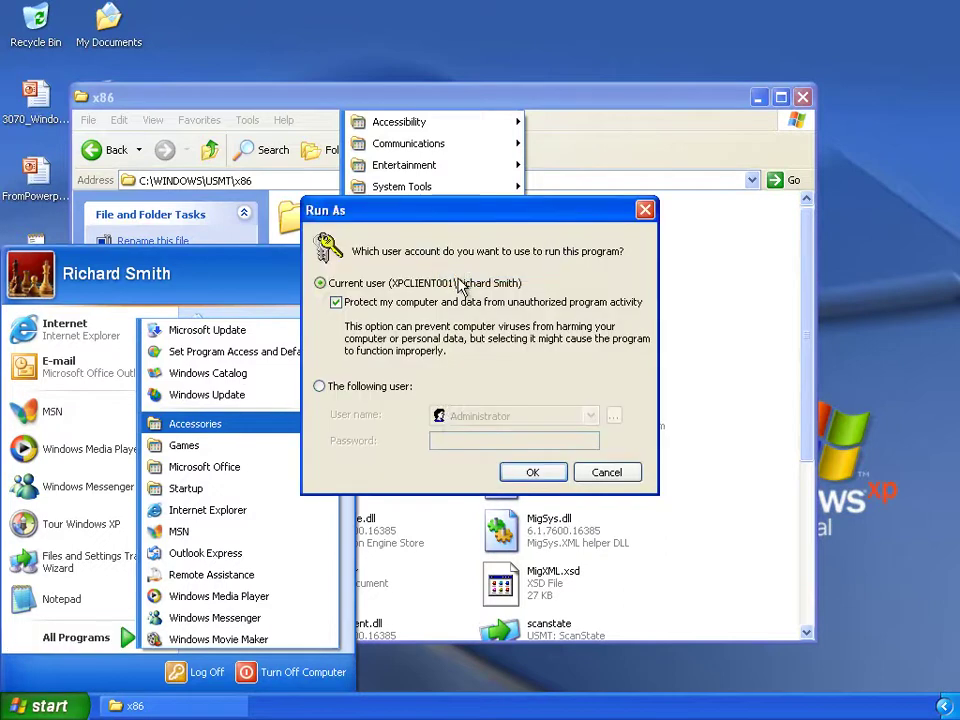
{"action": "left_click", "coordinate": [370, 388]}
{"action": "left_click", "coordinate": [440, 438]}
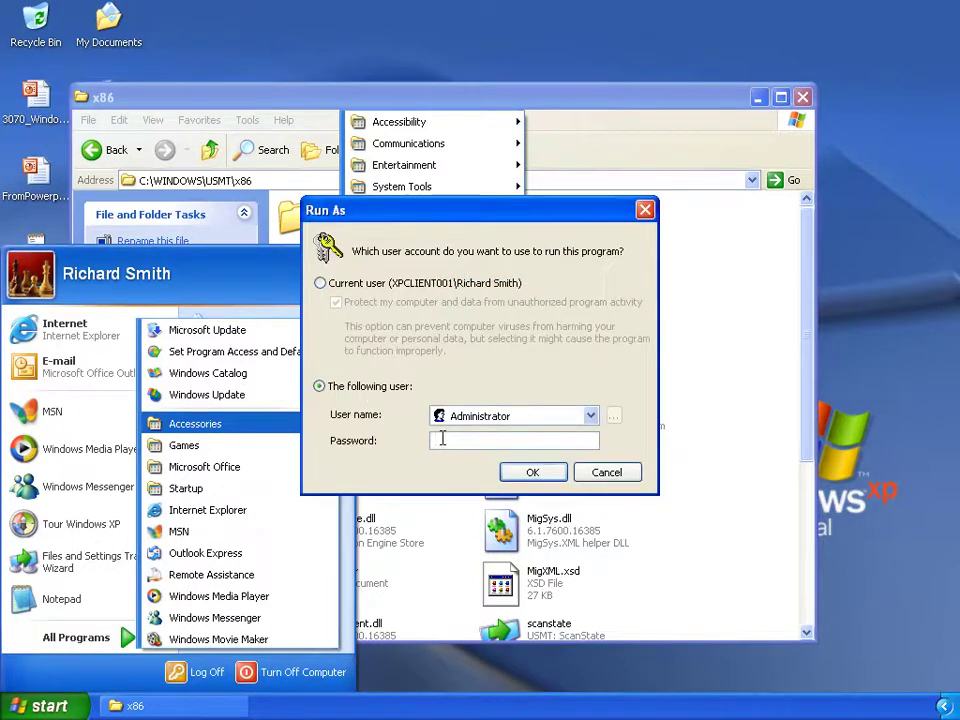
{"action": "key", "text": "Return"}
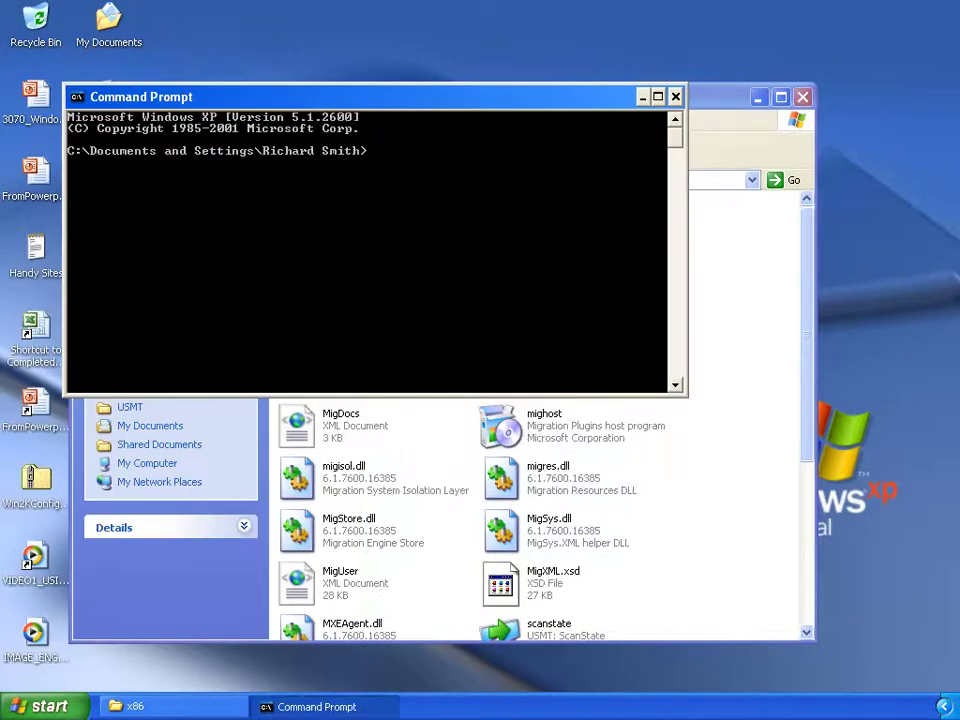
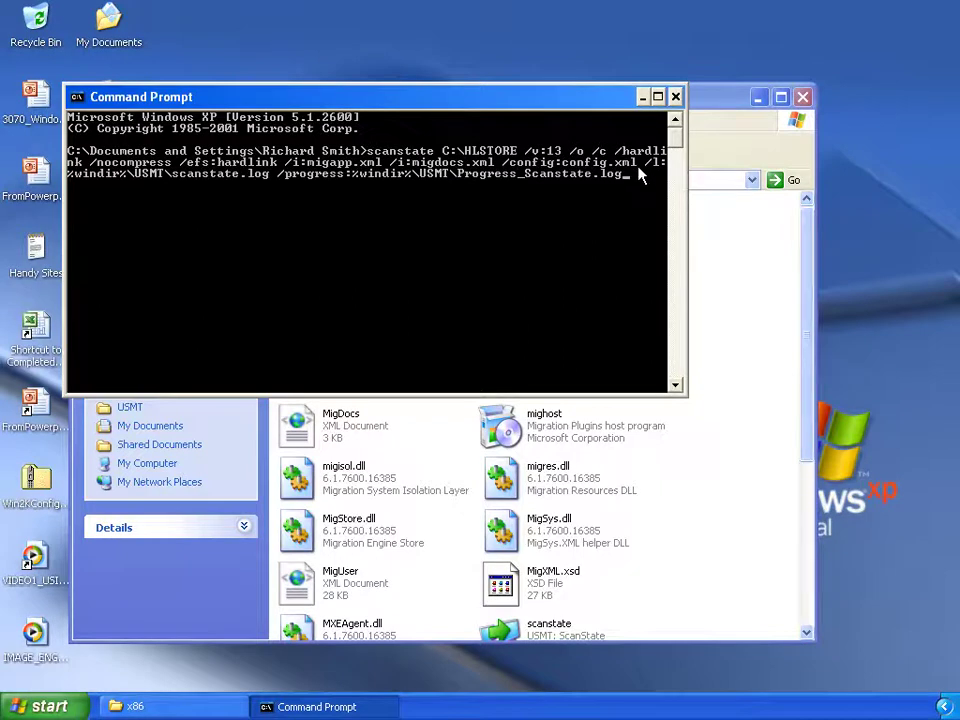
Close the Command Prompt and the C:\WINDOWS\USMT\x86 Explorer window on the XP client.
{"action": "left_click", "coordinate": [677, 97]}
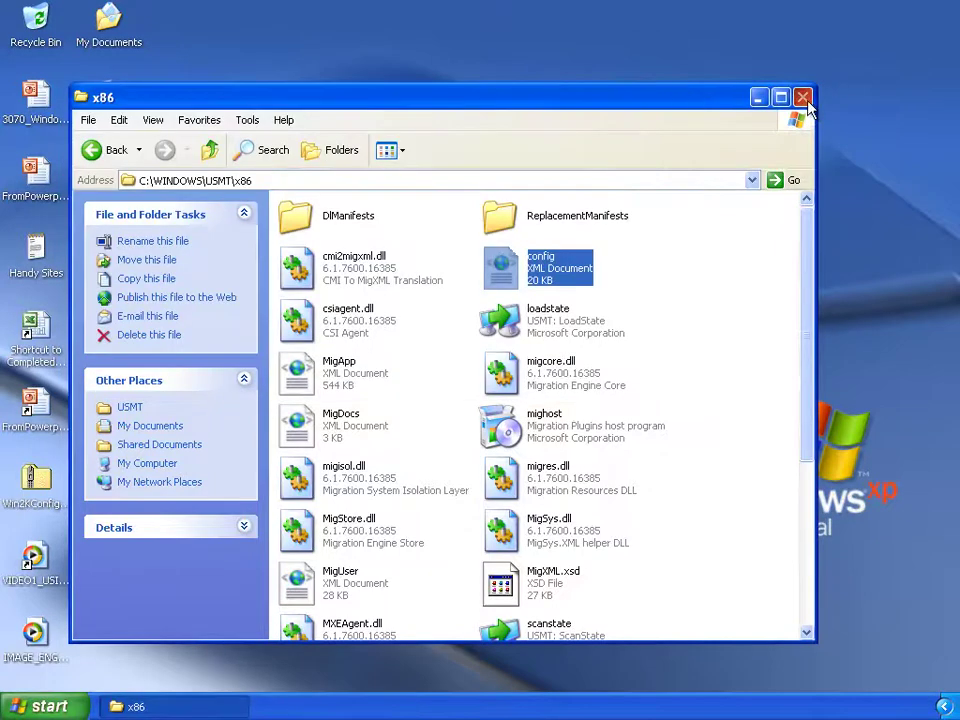
{"action": "left_click", "coordinate": [801, 97]}
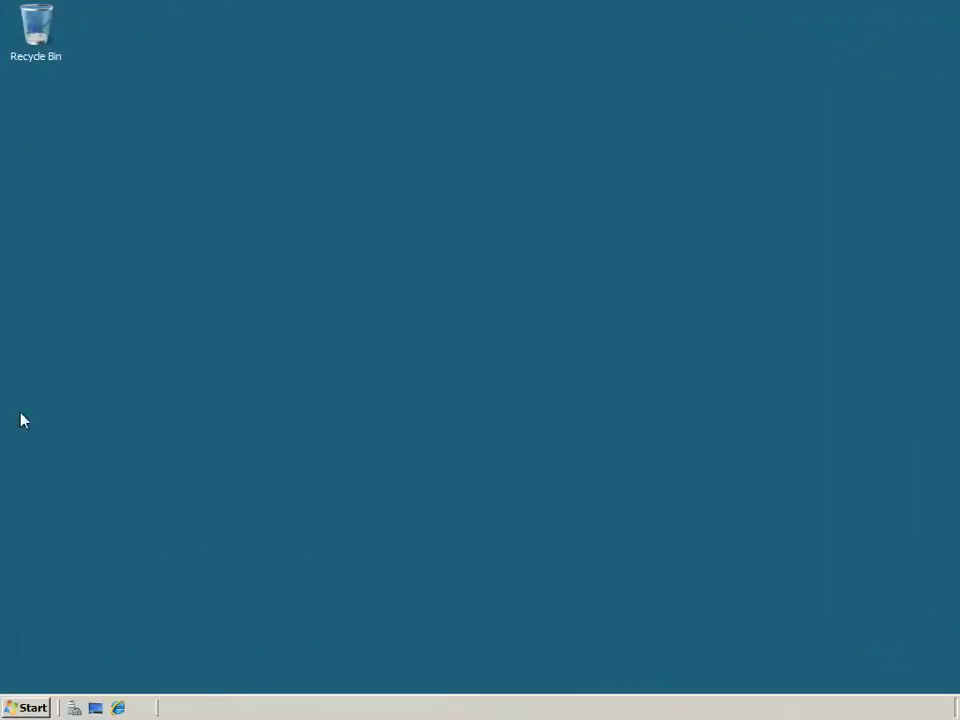
Launch Deployment Workbench and select the Windows XP to Windows 7 Migration sequence under Task Sequences.
{"action": "left_click", "coordinate": [30, 708]}
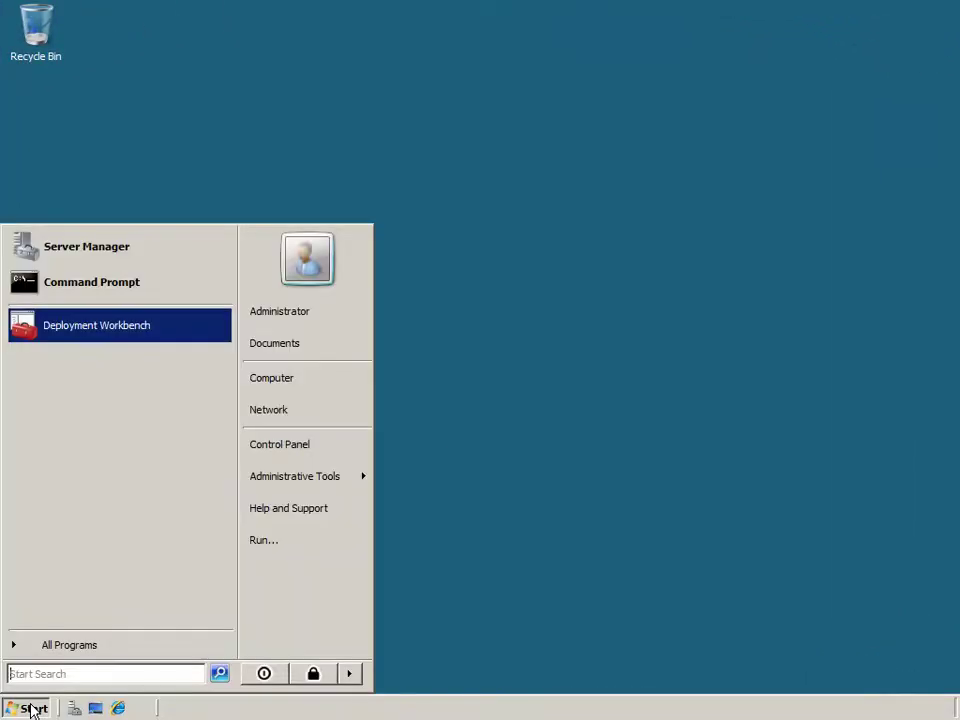
{"action": "left_click", "coordinate": [84, 330]}
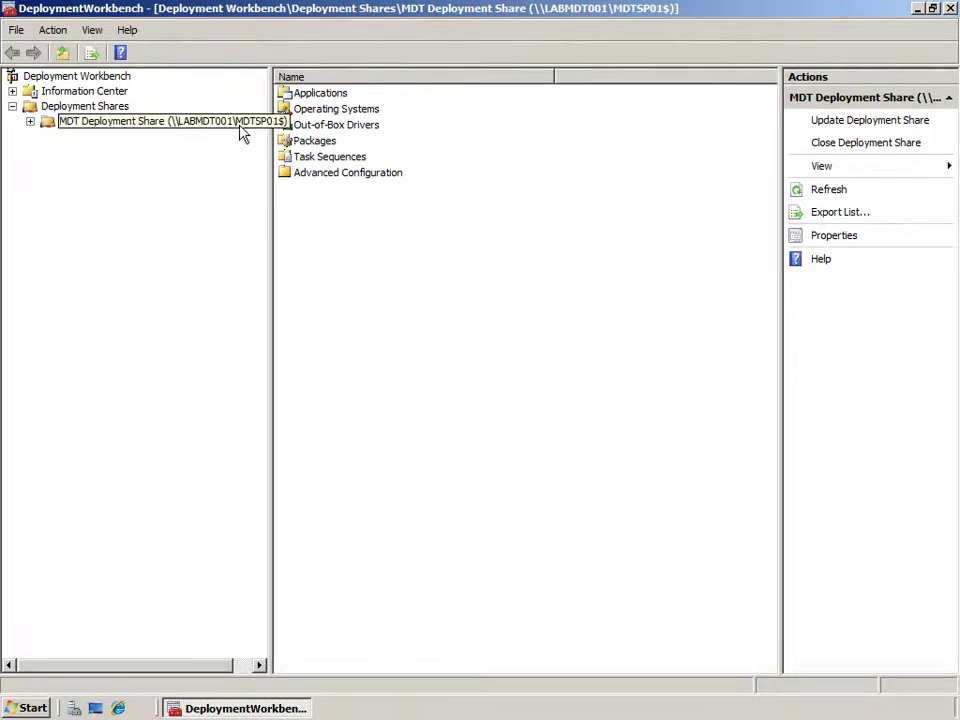
{"action": "left_click", "coordinate": [30, 121]}
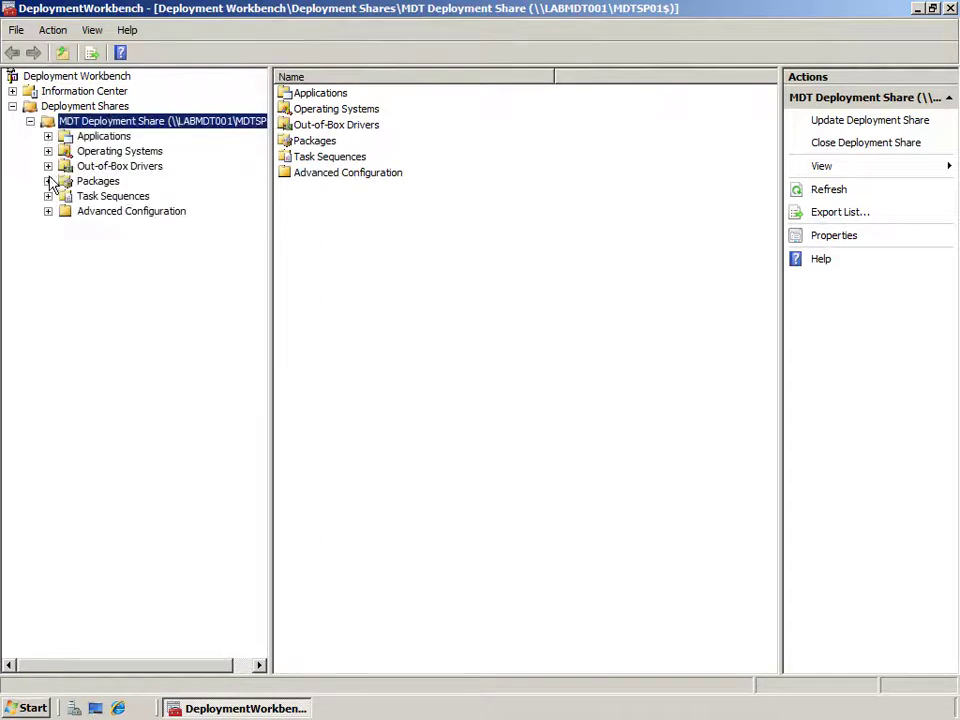
{"action": "left_click", "coordinate": [110, 196]}
{"action": "left_click", "coordinate": [362, 93]}
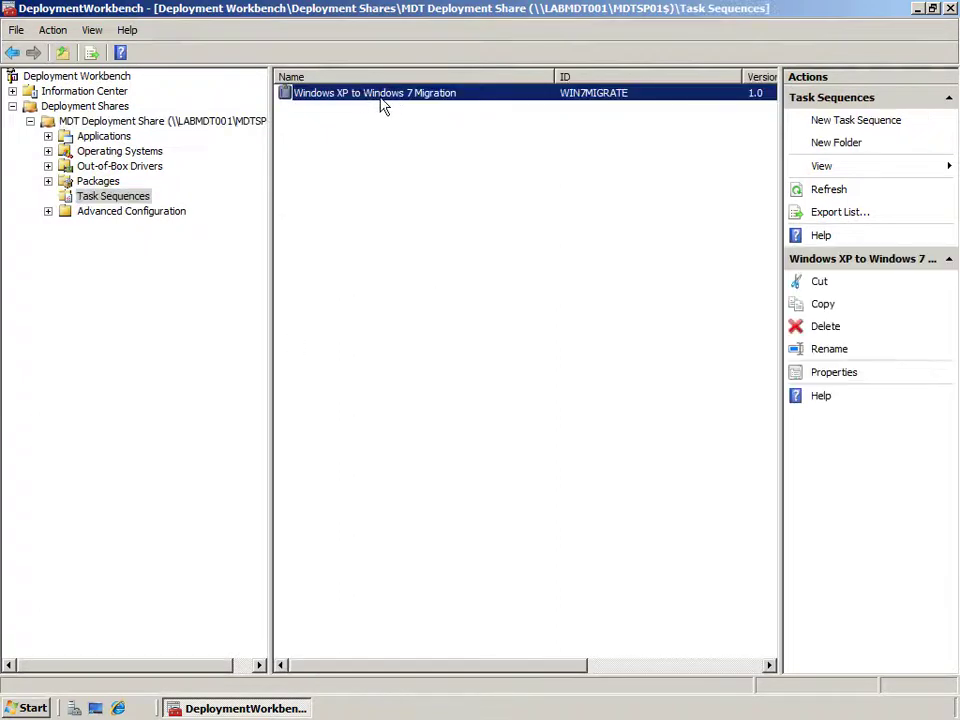
{"action": "right_click", "coordinate": [104, 197]}
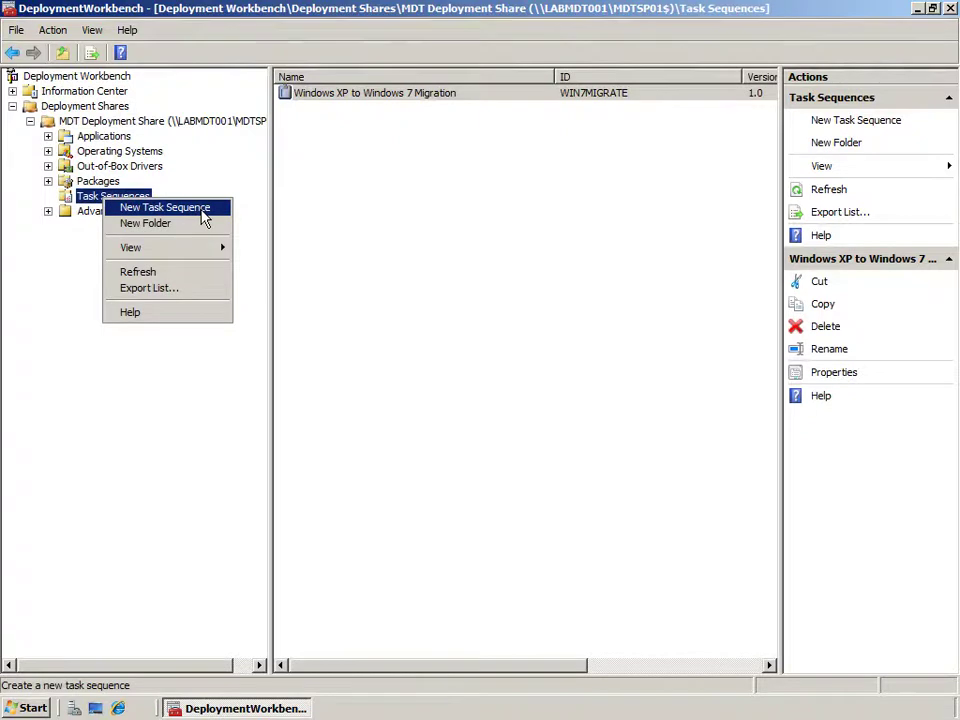
{"action": "left_click", "coordinate": [200, 213]}
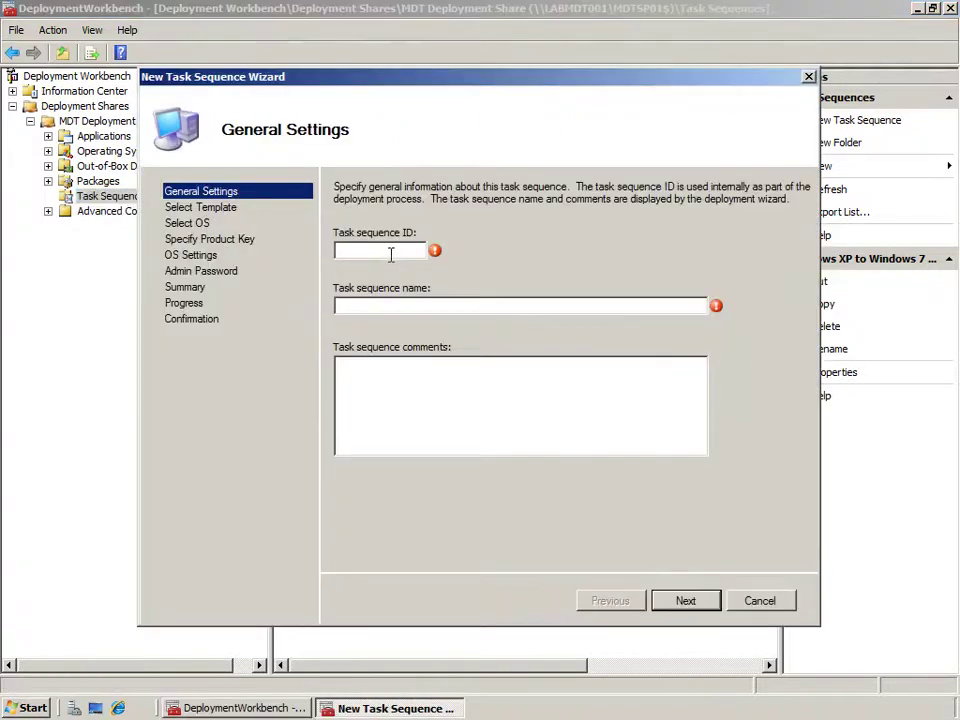
{"action": "type", "text": "NEW"}
{"action": "key", "text": "Tab"}
{"action": "type", "text": "NEW"}
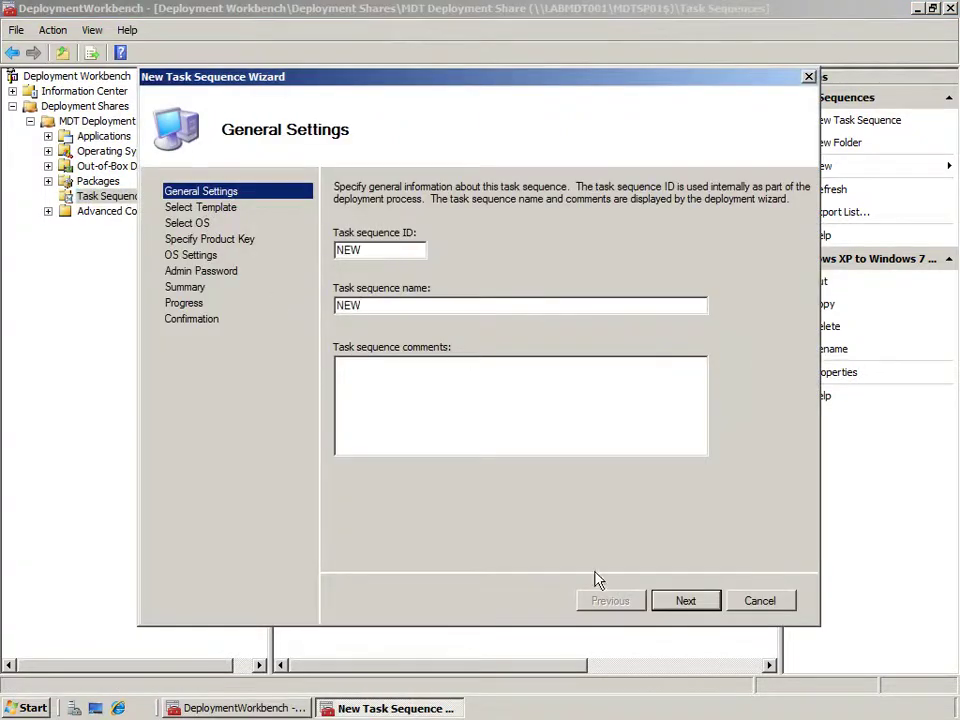
{"action": "left_click", "coordinate": [685, 602]}
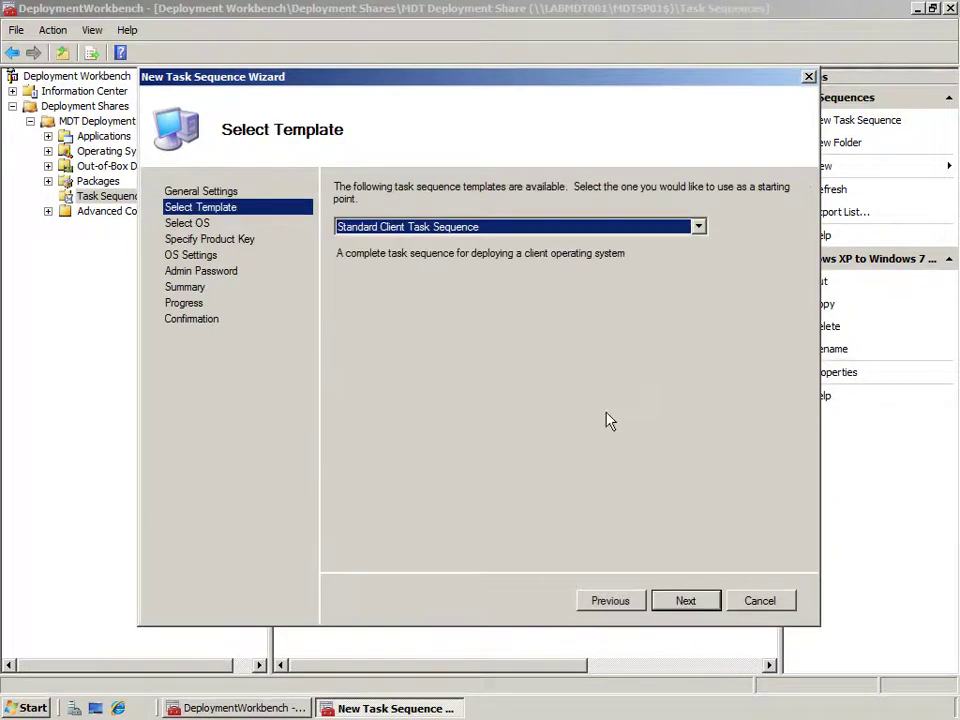
{"action": "left_click", "coordinate": [699, 227]}
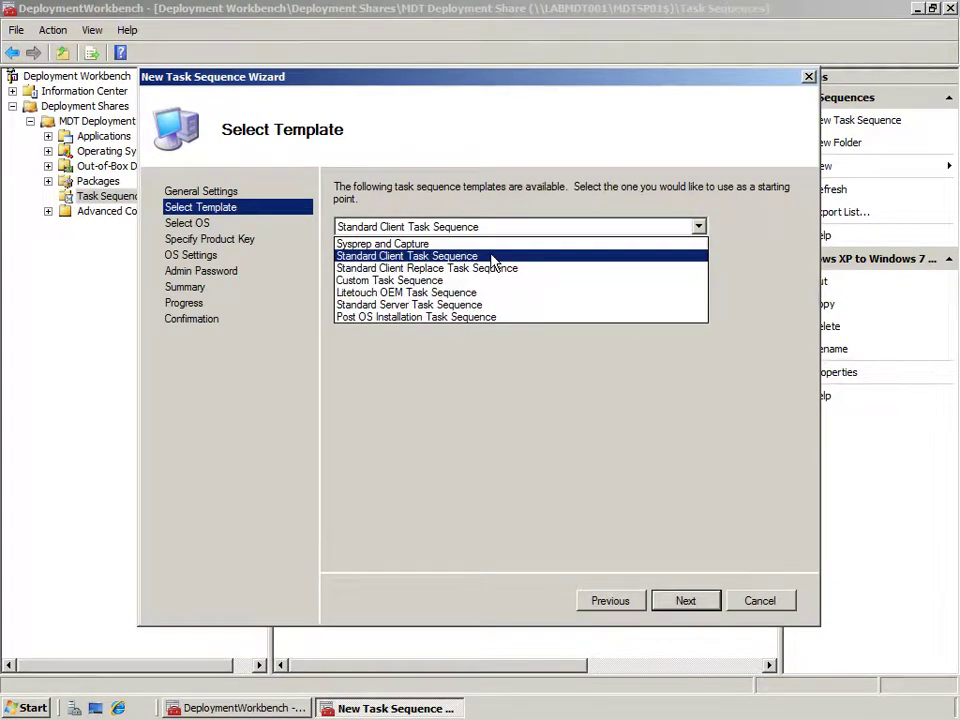
{"action": "left_click", "coordinate": [492, 257]}
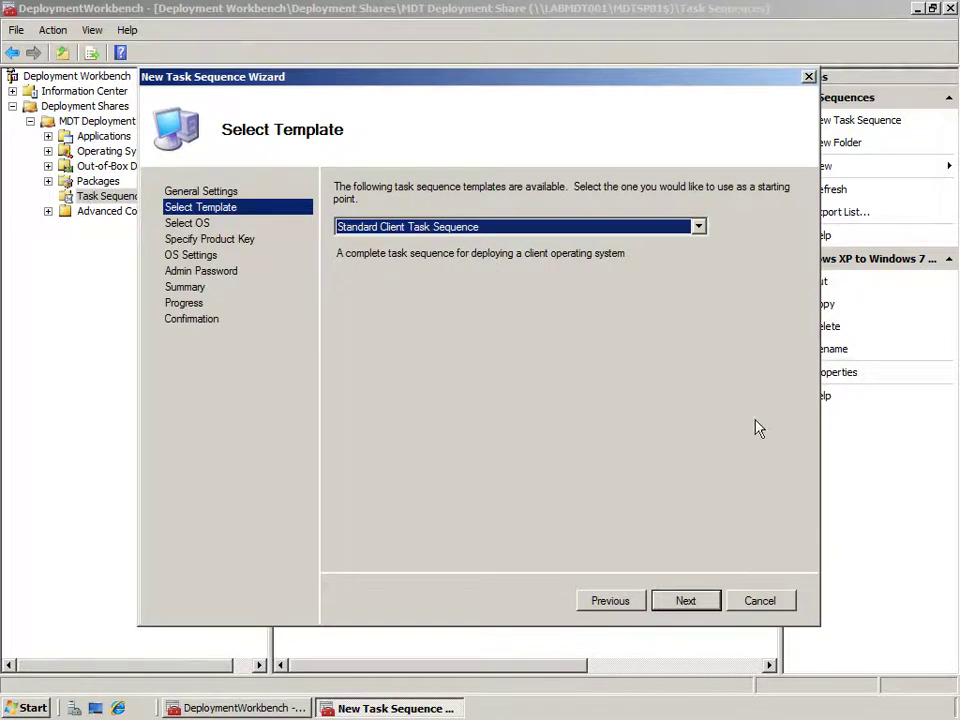
{"action": "left_click", "coordinate": [757, 603]}
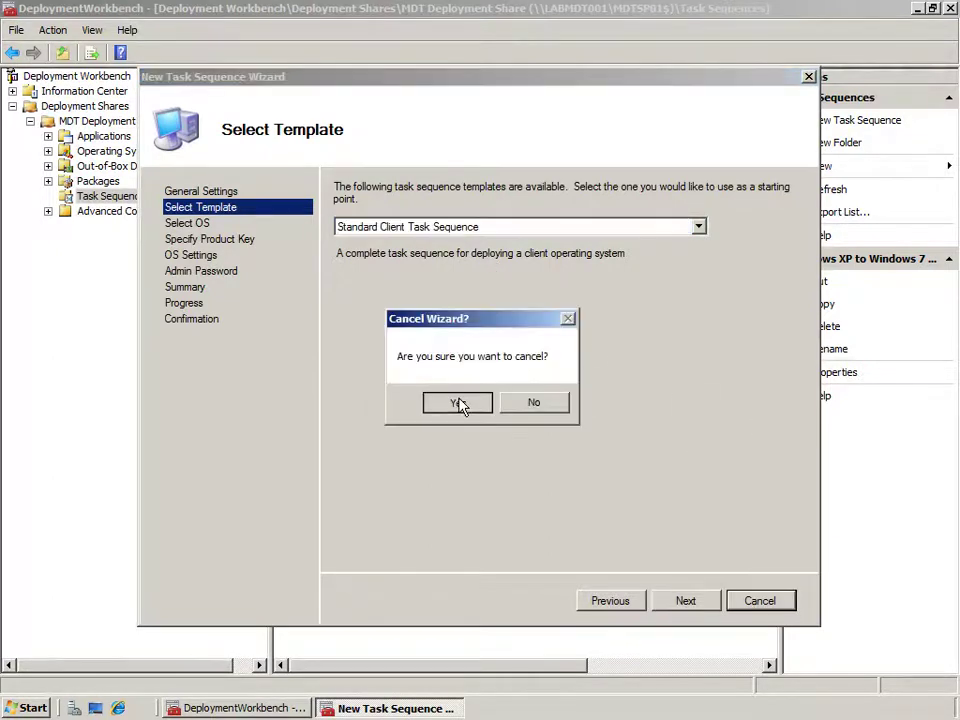
{"action": "left_click", "coordinate": [457, 403]}
Open the migration sequence's properties, reveal its full ID, and view its task sequence steps.
{"action": "left_click", "coordinate": [394, 101]}
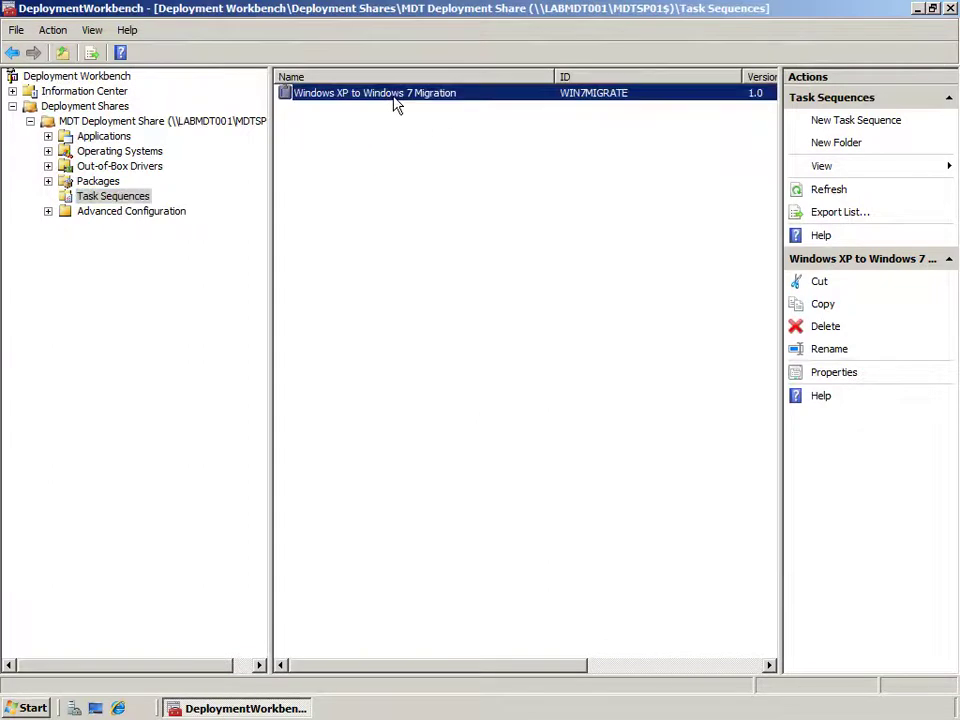
{"action": "right_click", "coordinate": [394, 104]}
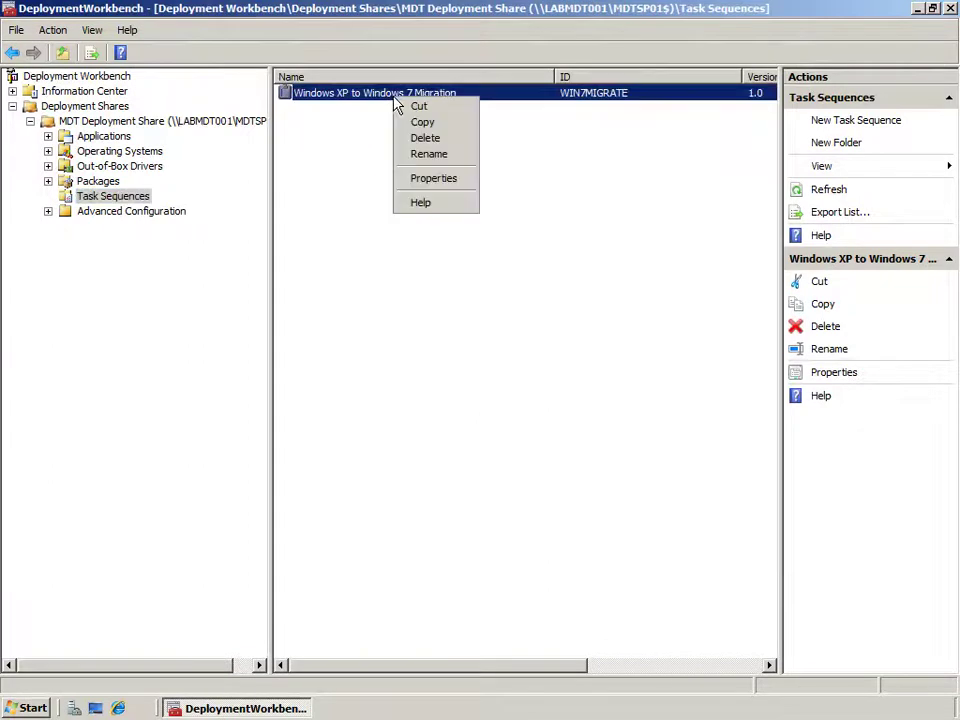
{"action": "left_click", "coordinate": [442, 182]}
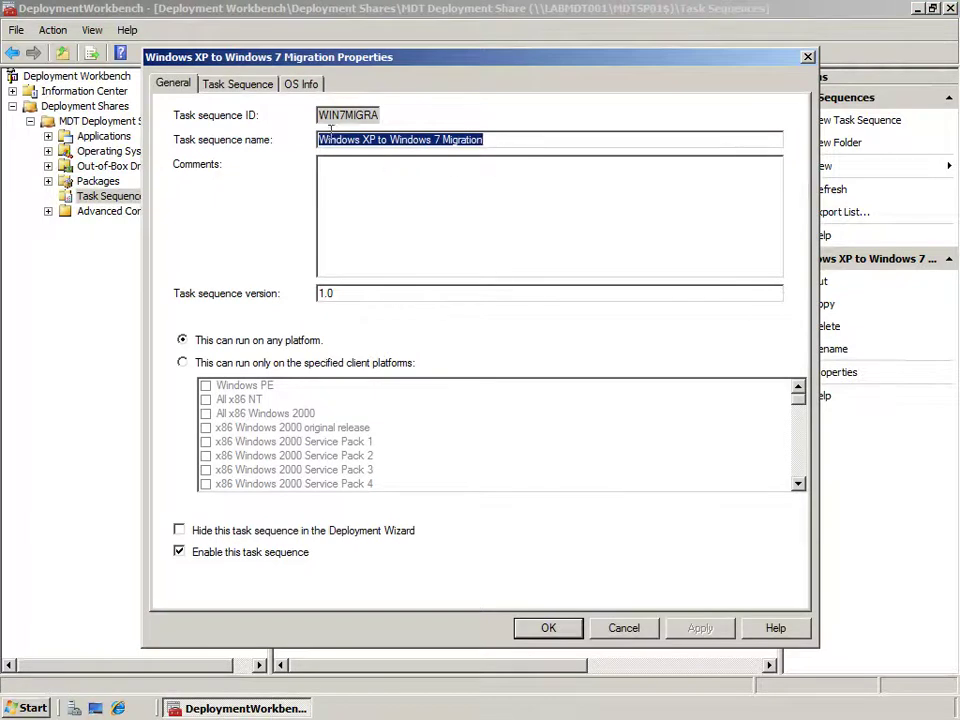
{"action": "left_click_drag", "start_coordinate": [320, 115], "coordinate": [412, 120]}
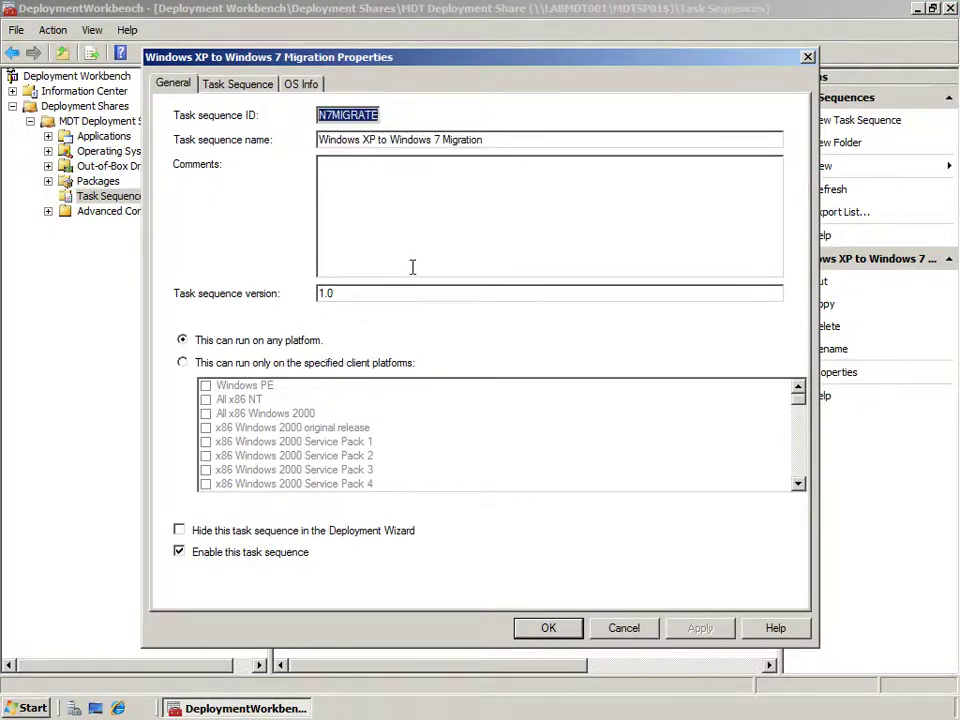
{"action": "left_click", "coordinate": [246, 88]}
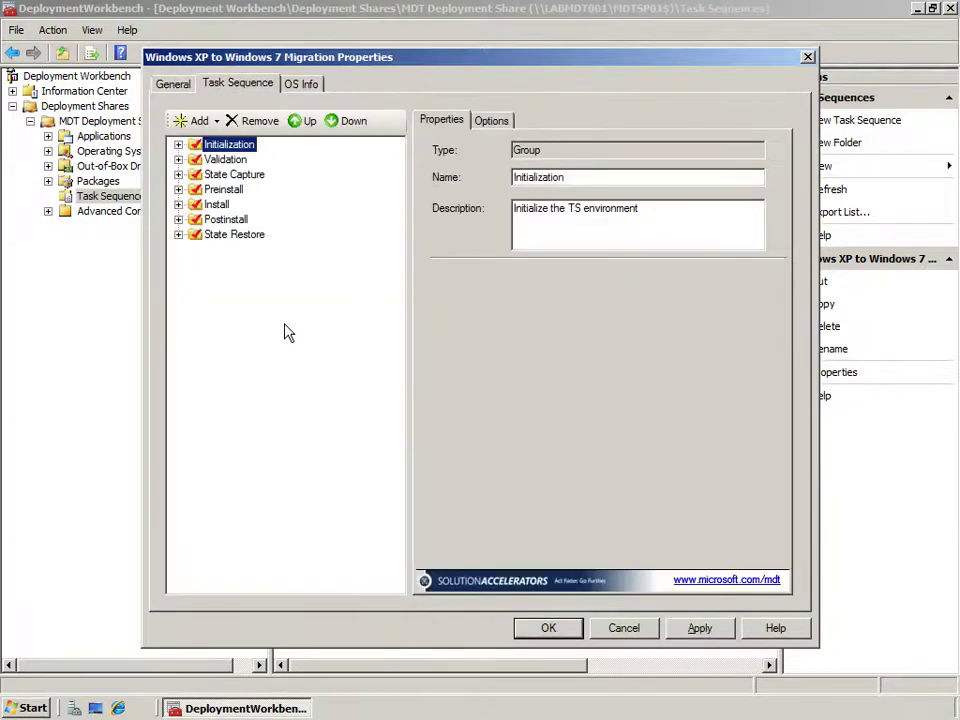
Expand Initialization, Validation, State Capture, Non-Upgrade and both Refresh only groups, then select Non-Upgrade.
{"action": "left_click", "coordinate": [178, 145]}
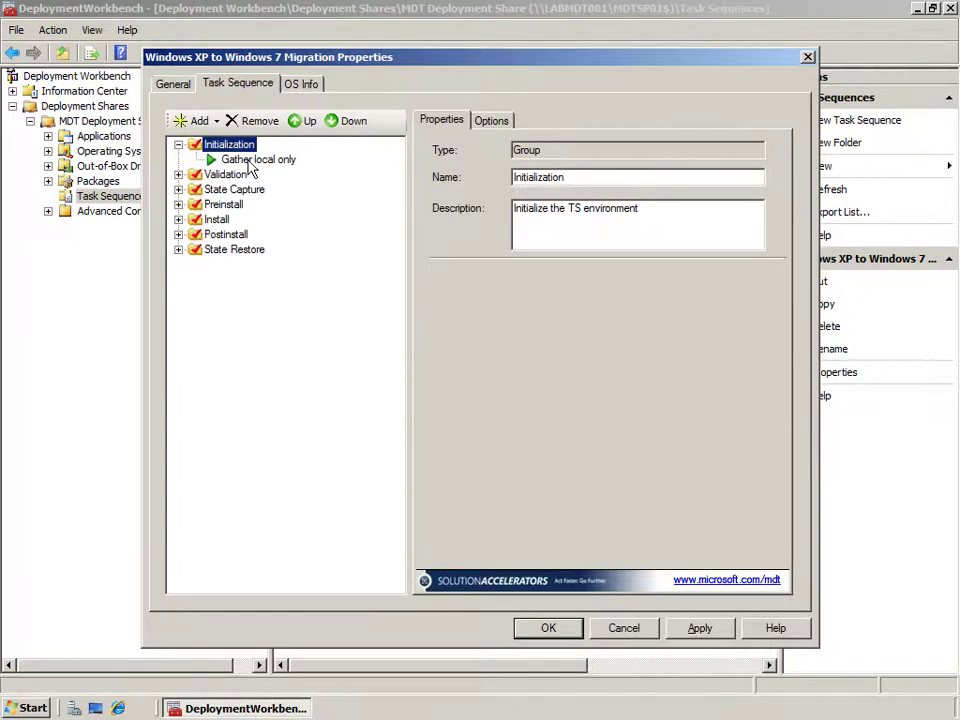
{"action": "left_click", "coordinate": [178, 174]}
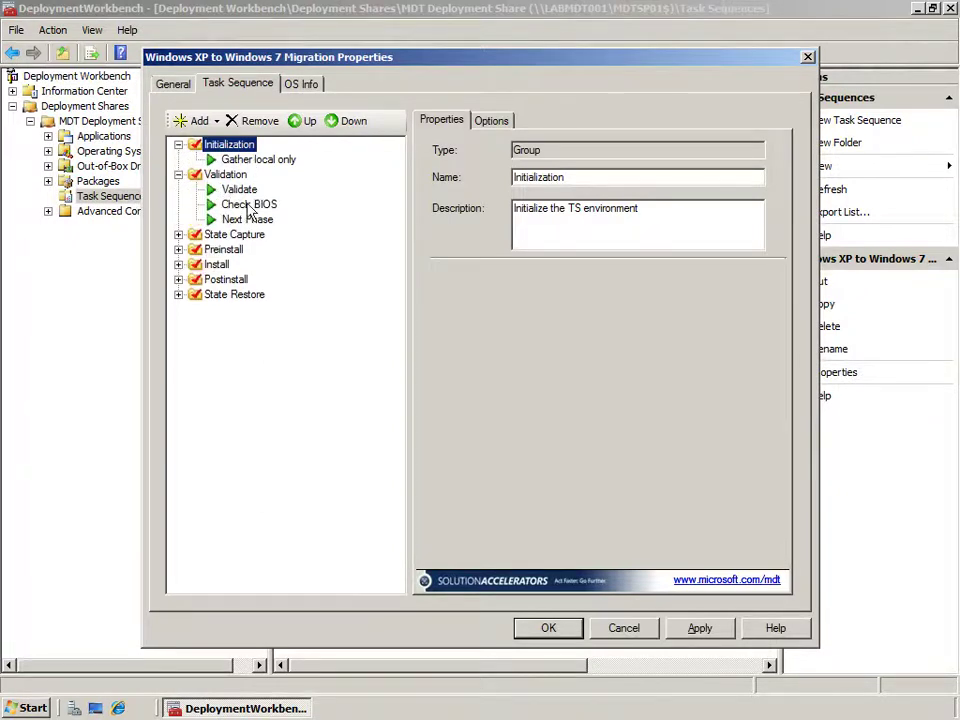
{"action": "left_click", "coordinate": [178, 234]}
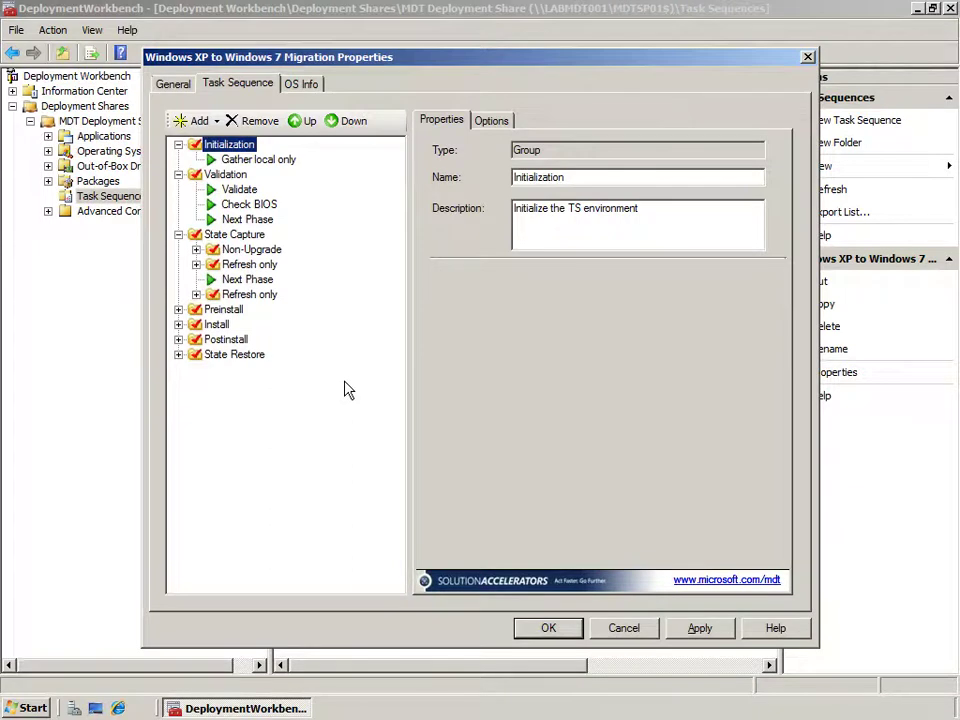
{"action": "left_click", "coordinate": [196, 249]}
{"action": "left_click", "coordinate": [196, 309]}
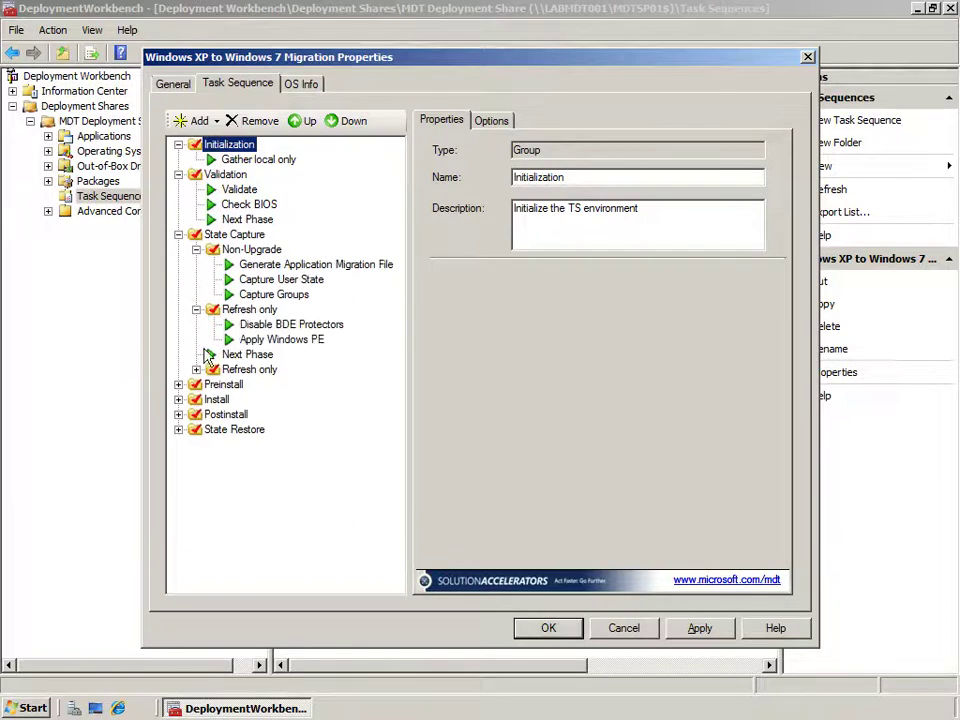
{"action": "left_click", "coordinate": [196, 369]}
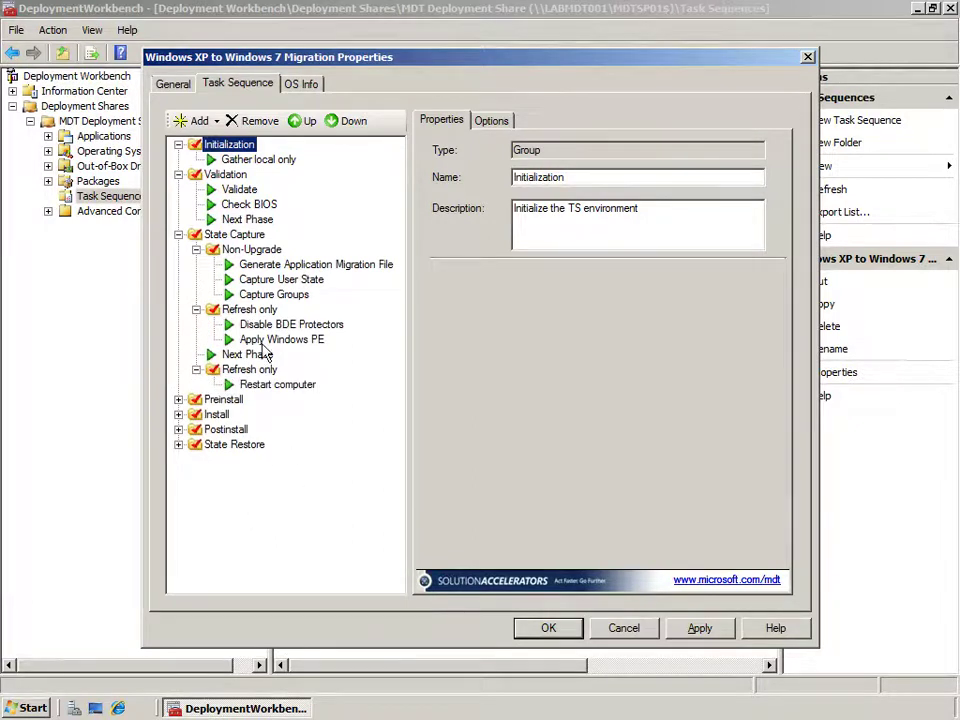
{"action": "left_click", "coordinate": [270, 259]}
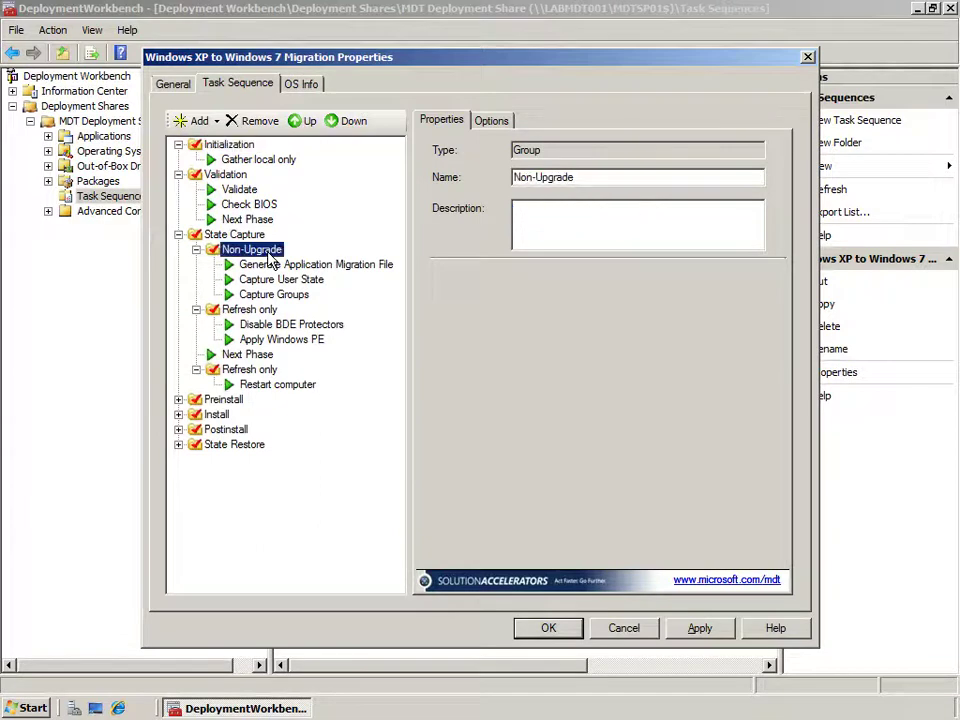
Review the Non-Upgrade condition DeploymentType not equals UPGRADE unchanged, then select Generate Application Migration File.
{"action": "left_click", "coordinate": [492, 120]}
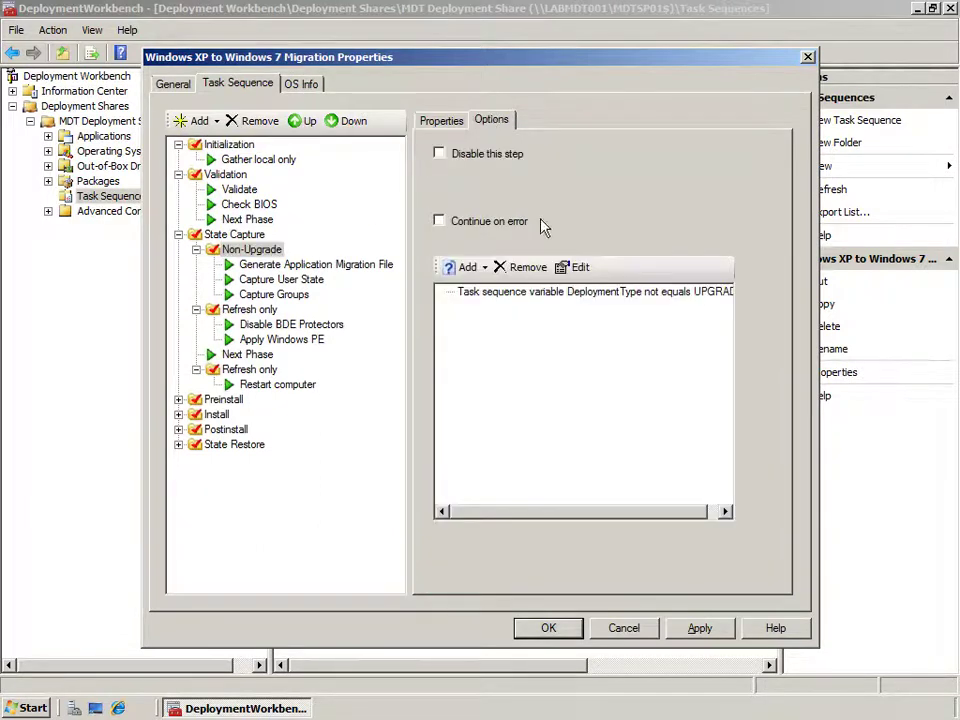
{"action": "left_click", "coordinate": [537, 302]}
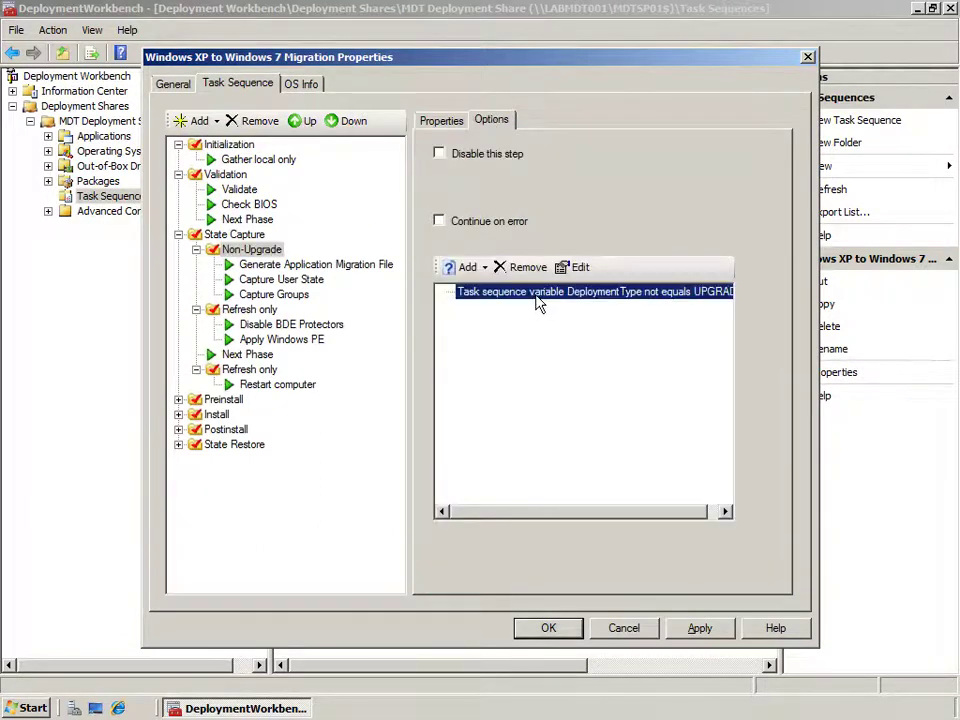
{"action": "left_click", "coordinate": [576, 267]}
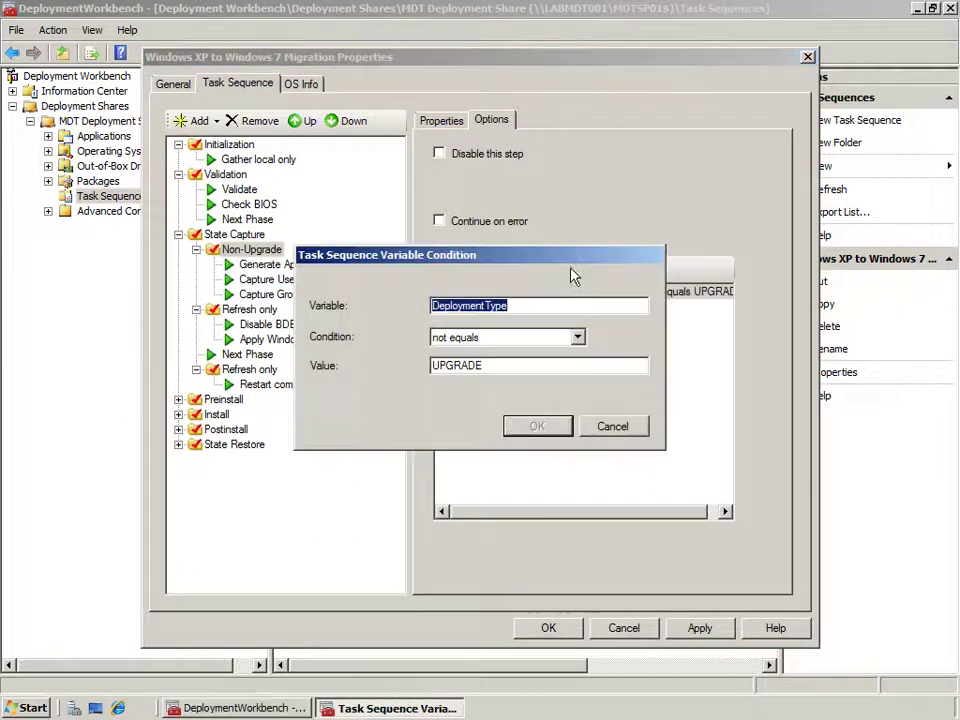
{"action": "double_click", "coordinate": [490, 365]}
{"action": "left_click", "coordinate": [611, 426]}
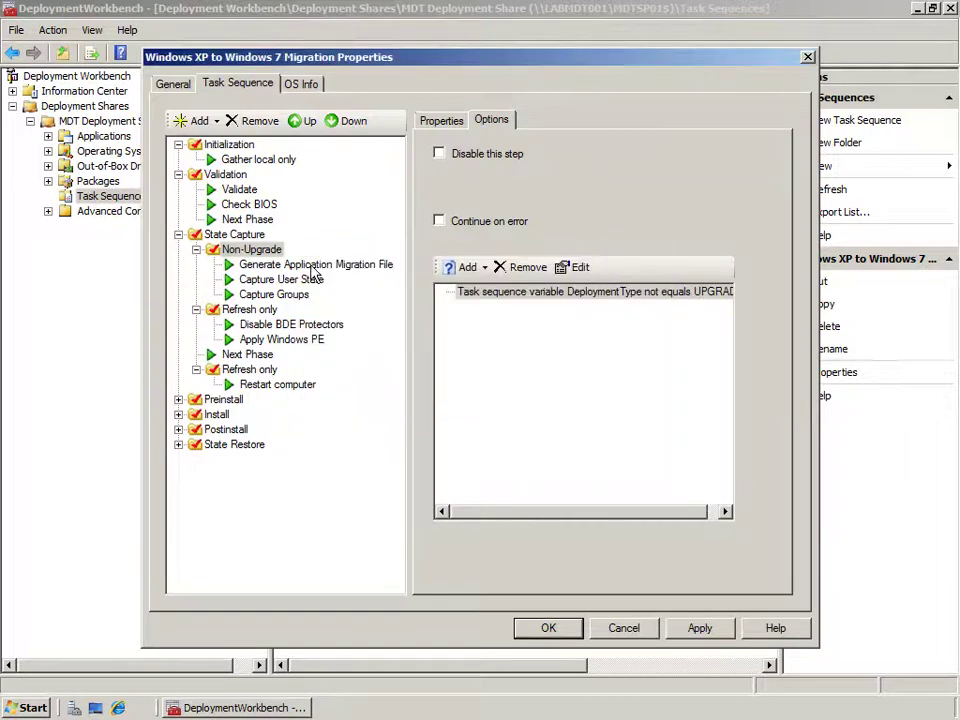
{"action": "left_click", "coordinate": [313, 267]}
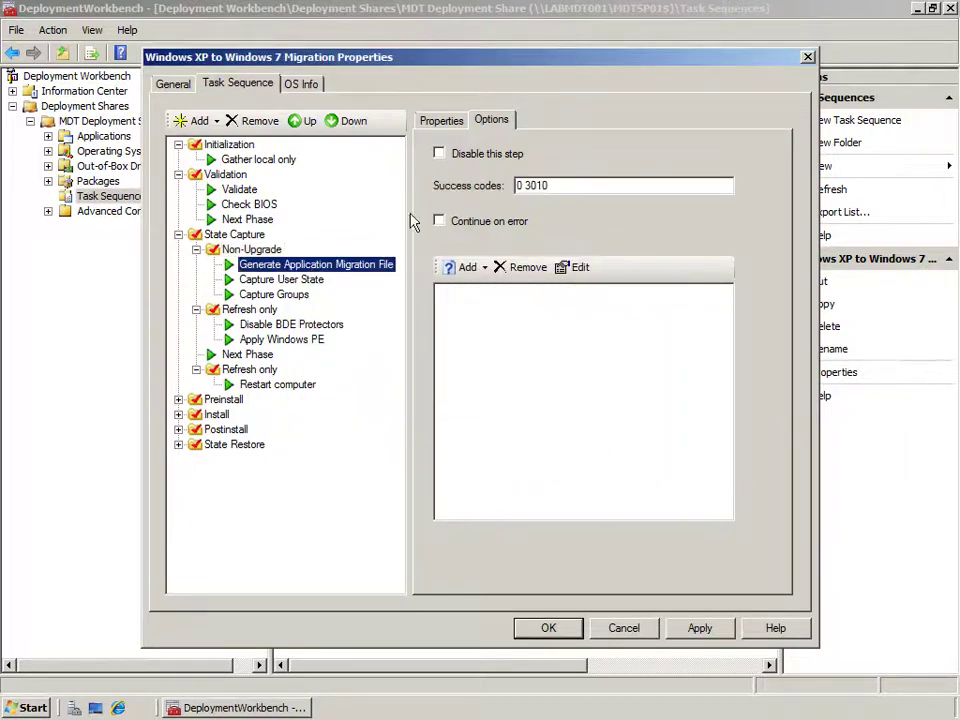
Inspect command lines of Generate Application Migration File, Capture User State (ZTIUserState.wsf /capture) and Capture Groups (ZTIGroups.wsf /capture).
{"action": "left_click", "coordinate": [443, 122]}
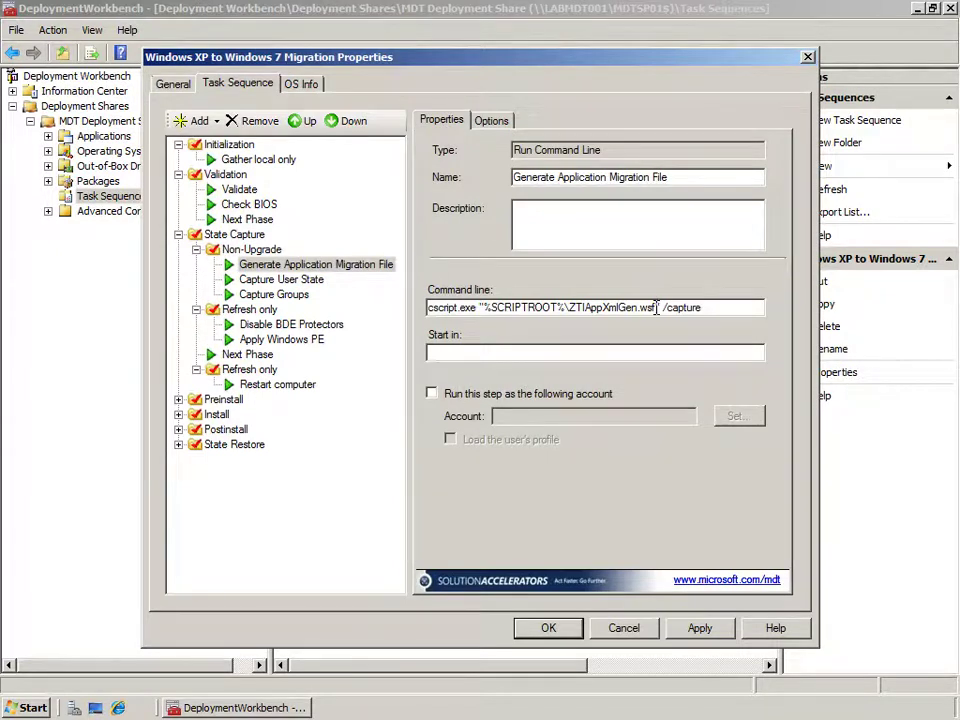
{"action": "left_click_drag", "start_coordinate": [656, 307], "coordinate": [581, 307]}
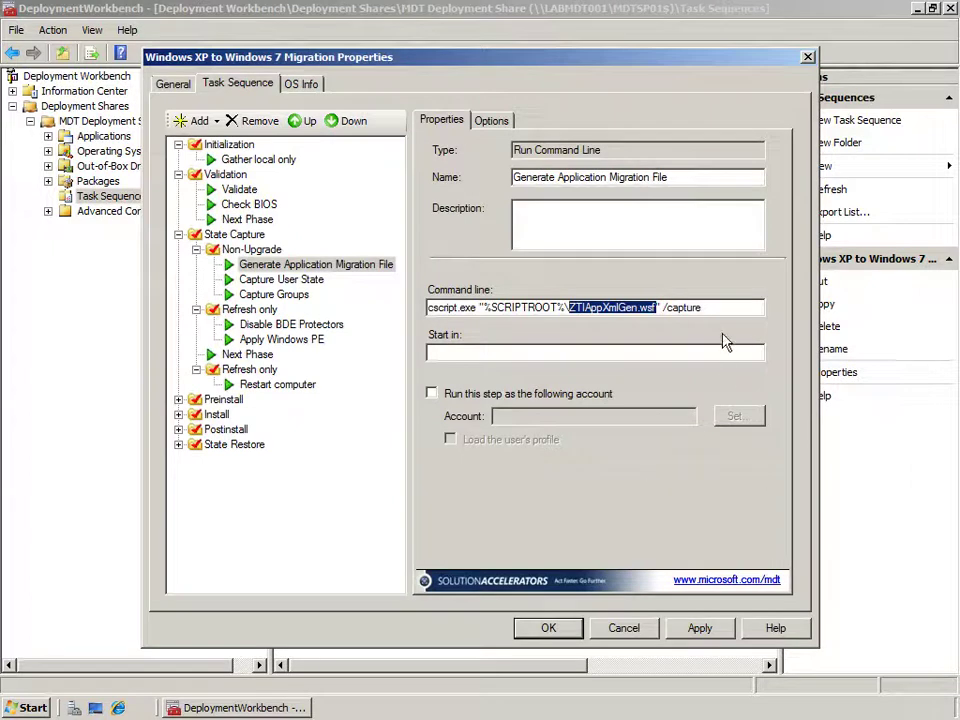
{"action": "left_click_drag", "start_coordinate": [714, 307], "coordinate": [663, 310]}
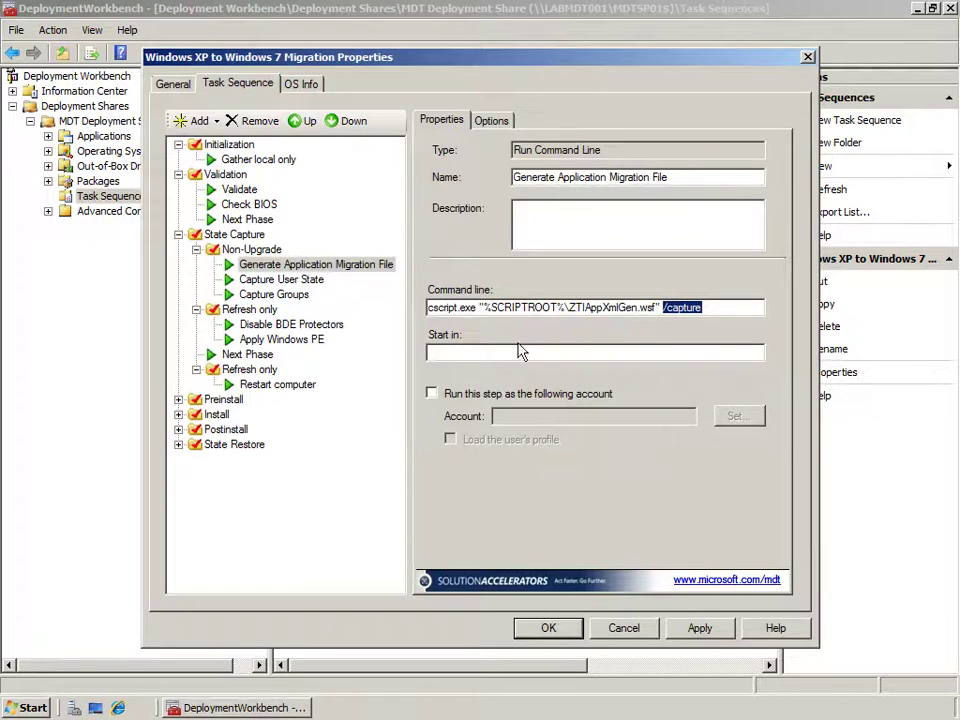
{"action": "left_click", "coordinate": [287, 283]}
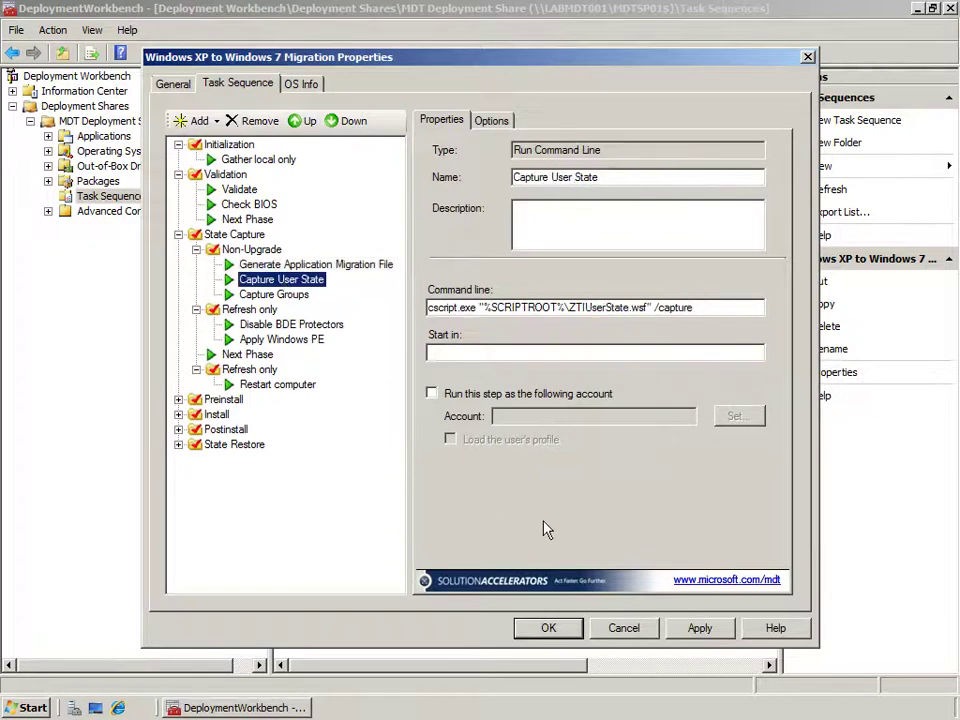
{"action": "left_click_drag", "start_coordinate": [648, 307], "coordinate": [569, 310]}
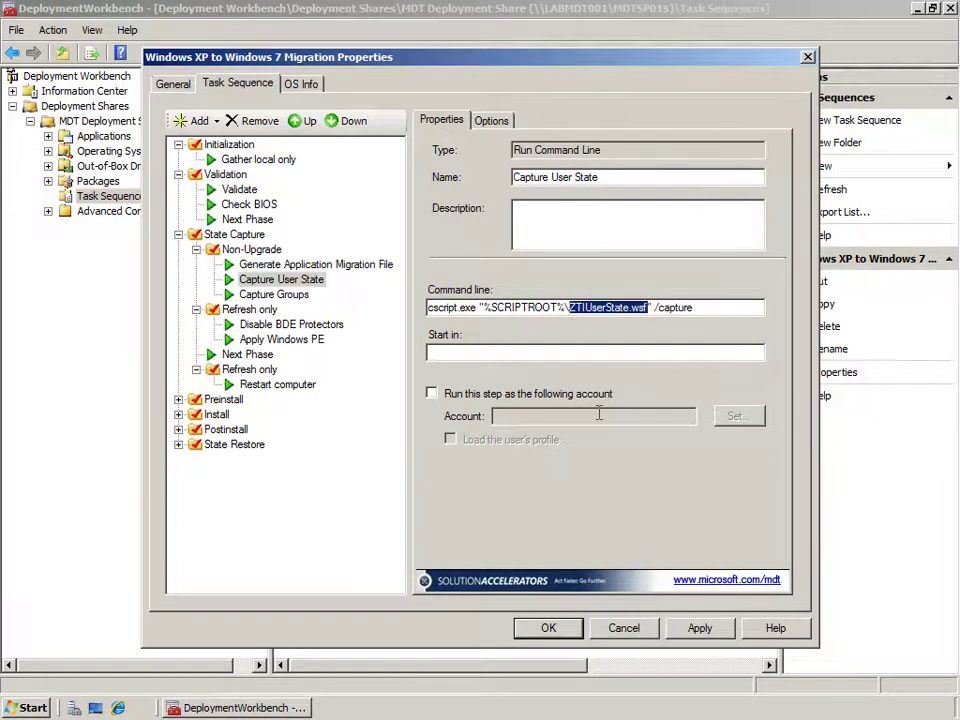
{"action": "left_click_drag", "start_coordinate": [693, 307], "coordinate": [658, 308]}
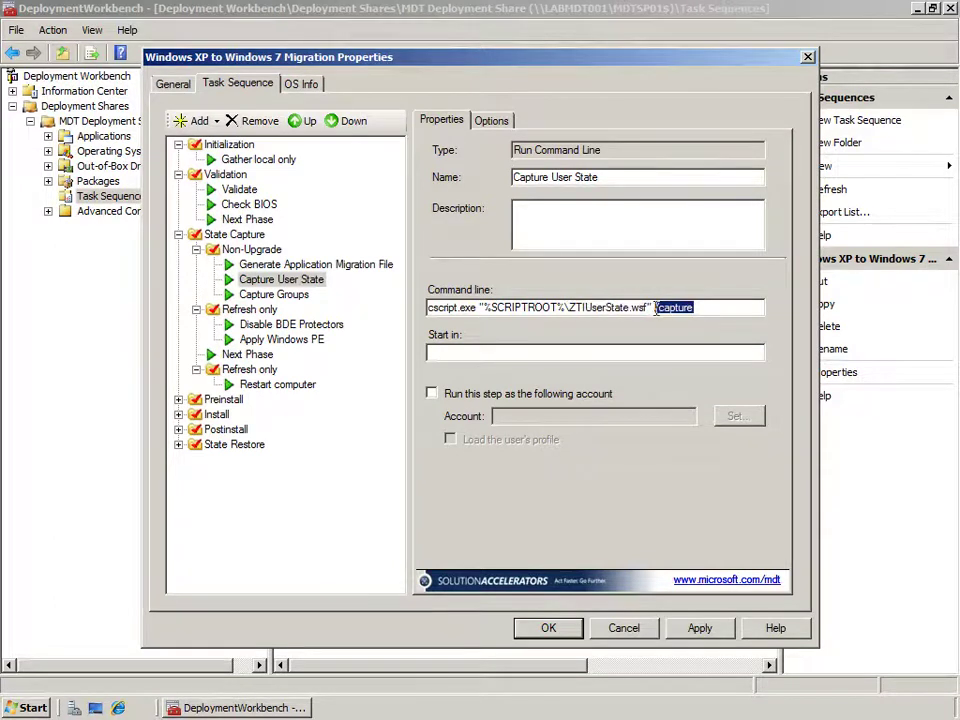
{"action": "left_click", "coordinate": [296, 297]}
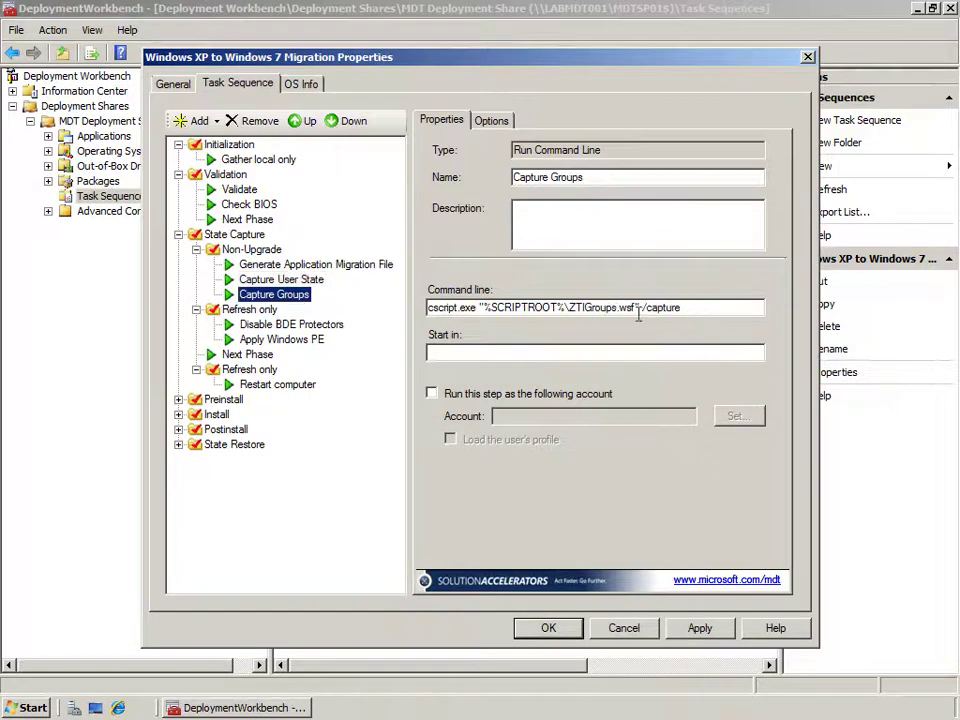
{"action": "left_click_drag", "start_coordinate": [636, 308], "coordinate": [573, 309]}
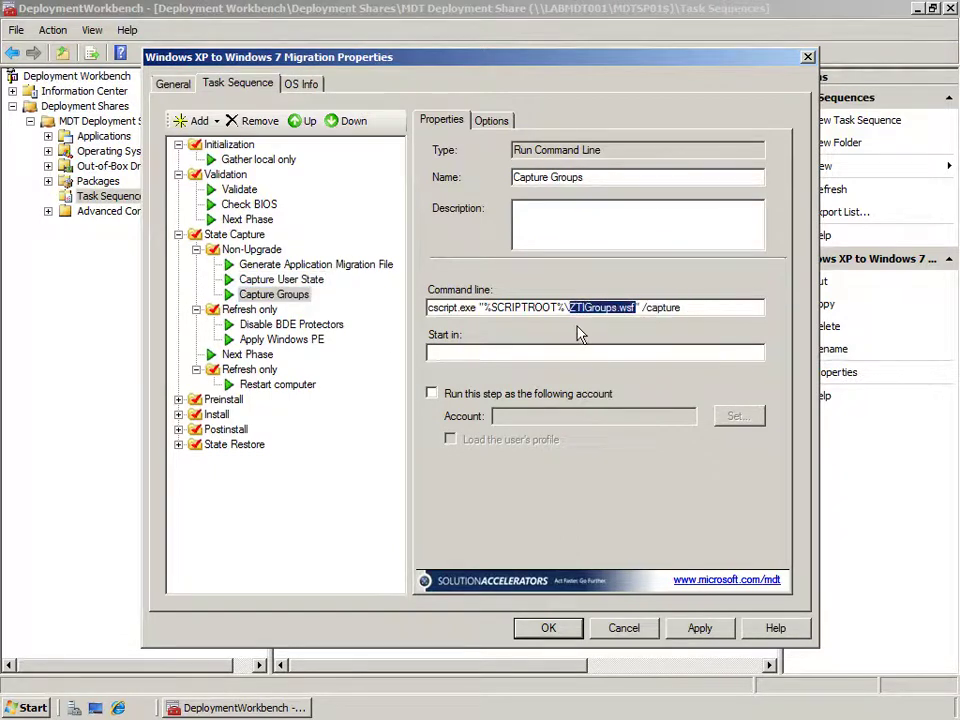
{"action": "left_click_drag", "start_coordinate": [682, 308], "coordinate": [639, 308]}
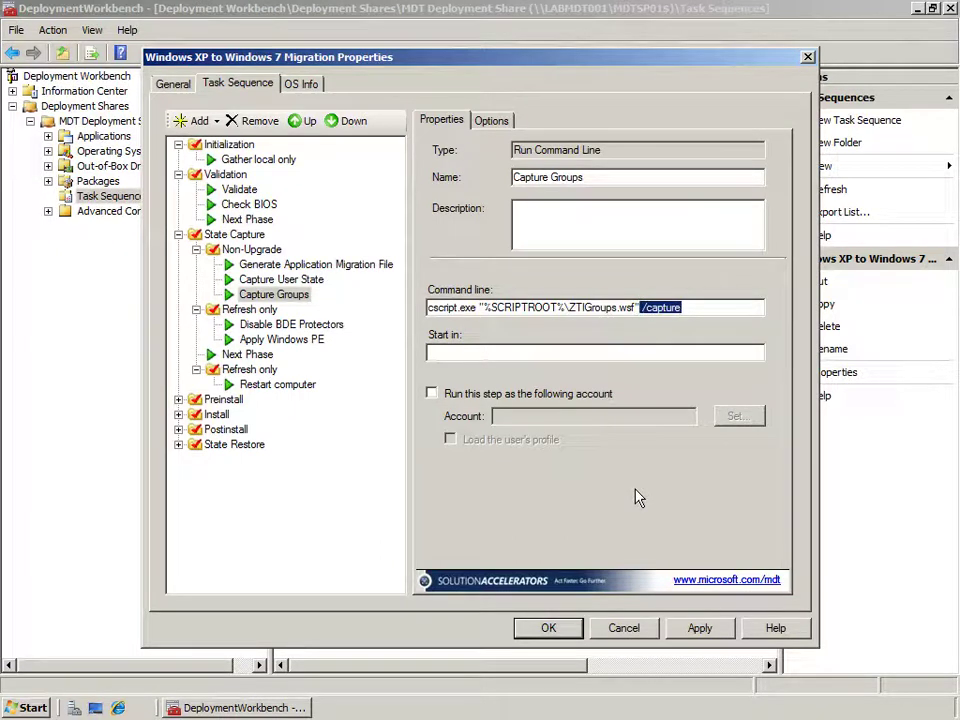
Browse from Computer to the D:\MDTSP01\Scripts folder.
{"action": "left_click", "coordinate": [50, 708]}
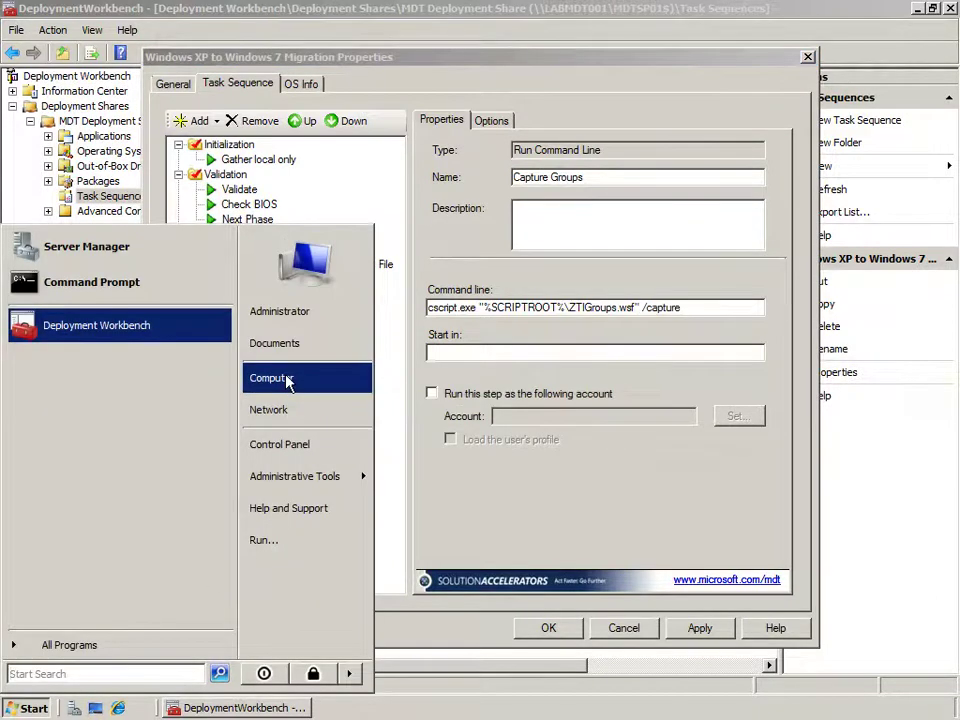
{"action": "left_click", "coordinate": [270, 378]}
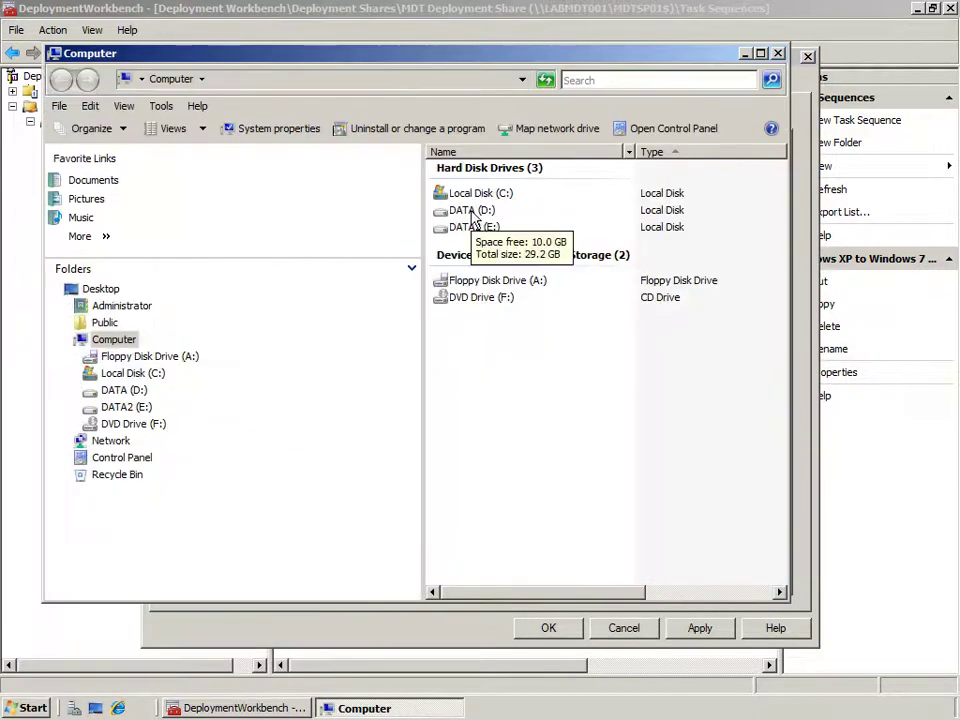
{"action": "double_click", "coordinate": [471, 211]}
{"action": "left_click", "coordinate": [474, 186]}
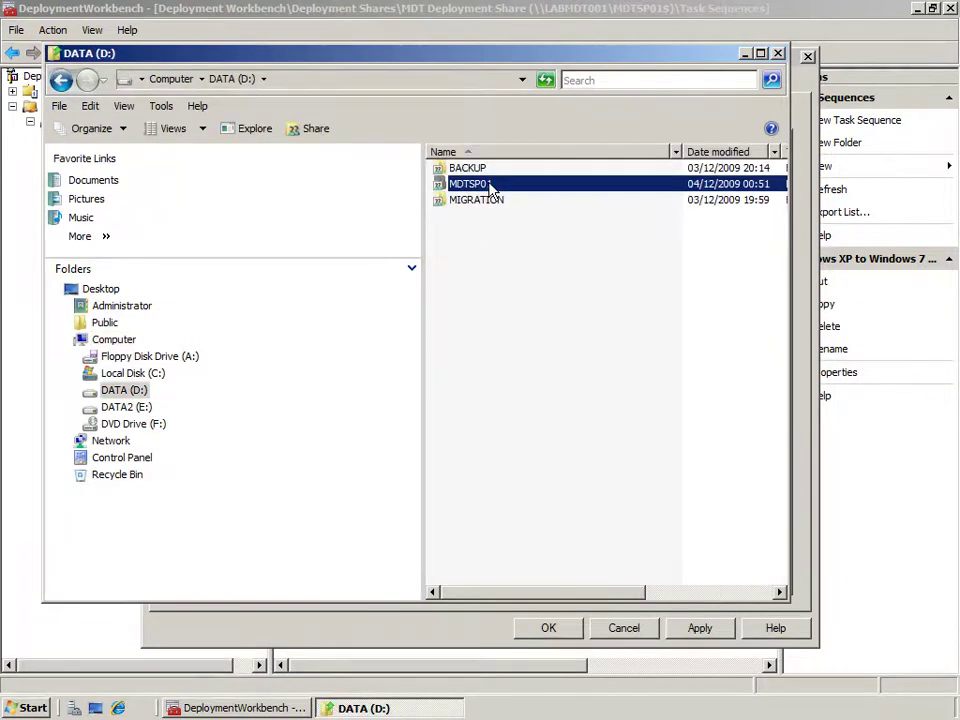
{"action": "double_click", "coordinate": [491, 186]}
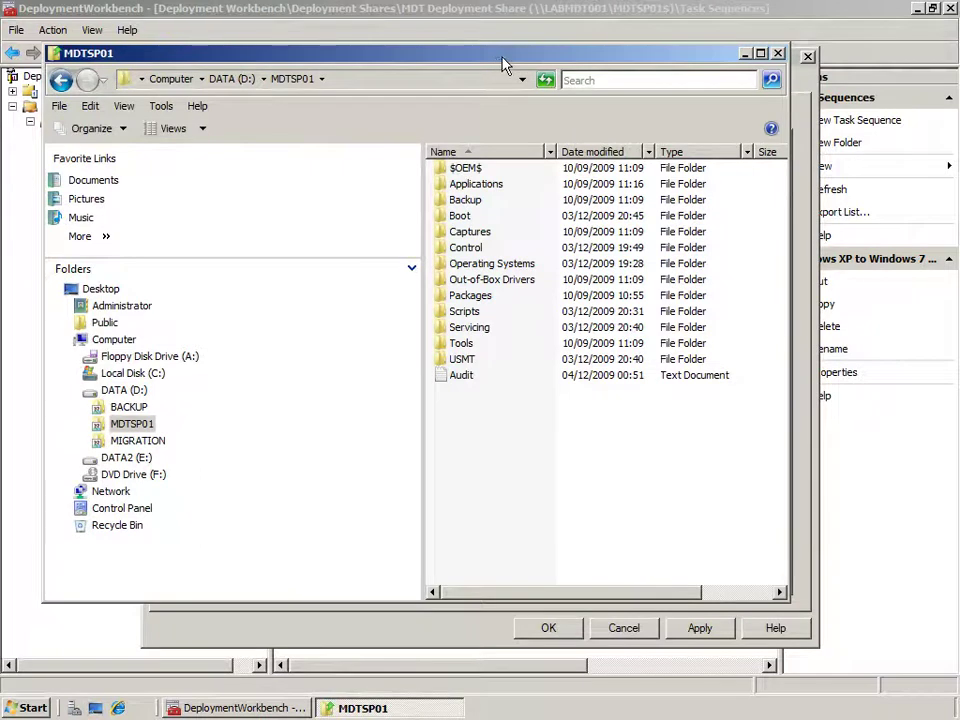
{"action": "double_click", "coordinate": [474, 314]}
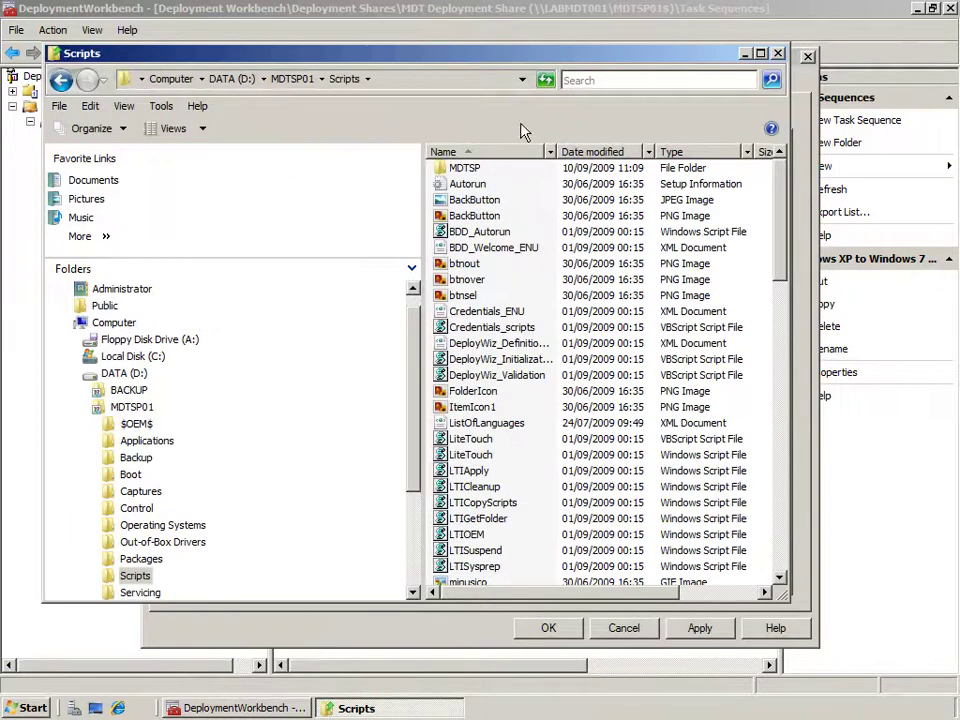
Maximise the Scripts window, sort by name descending, and bring up ZTIAppXmlGen's context menu.
{"action": "double_click", "coordinate": [546, 59]}
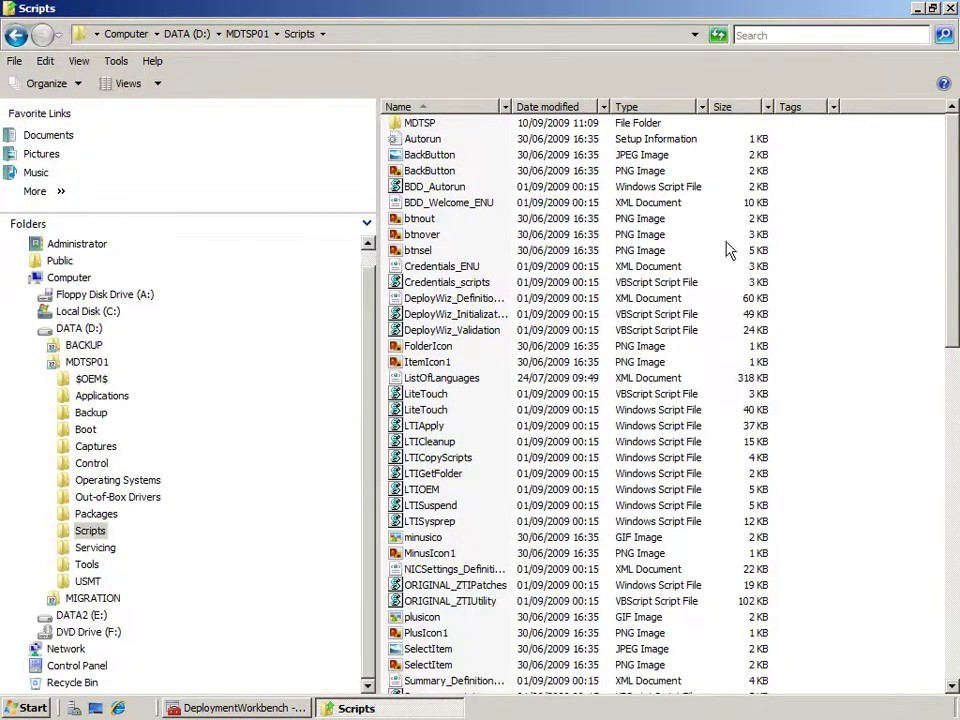
{"action": "left_click", "coordinate": [453, 106]}
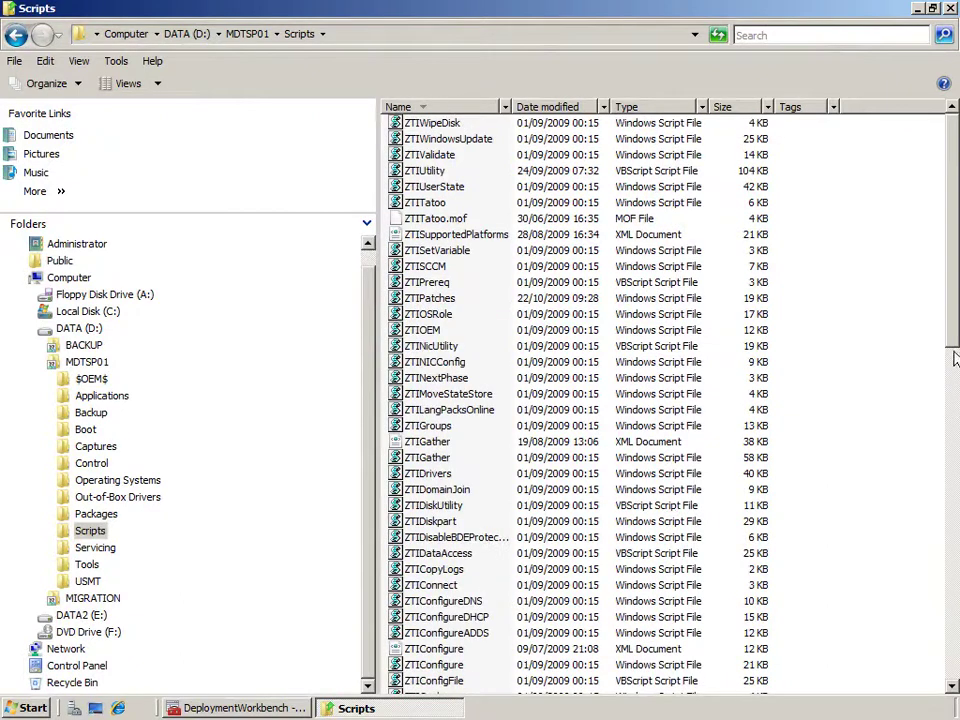
{"action": "left_click_drag", "start_coordinate": [955, 336], "coordinate": [955, 507]}
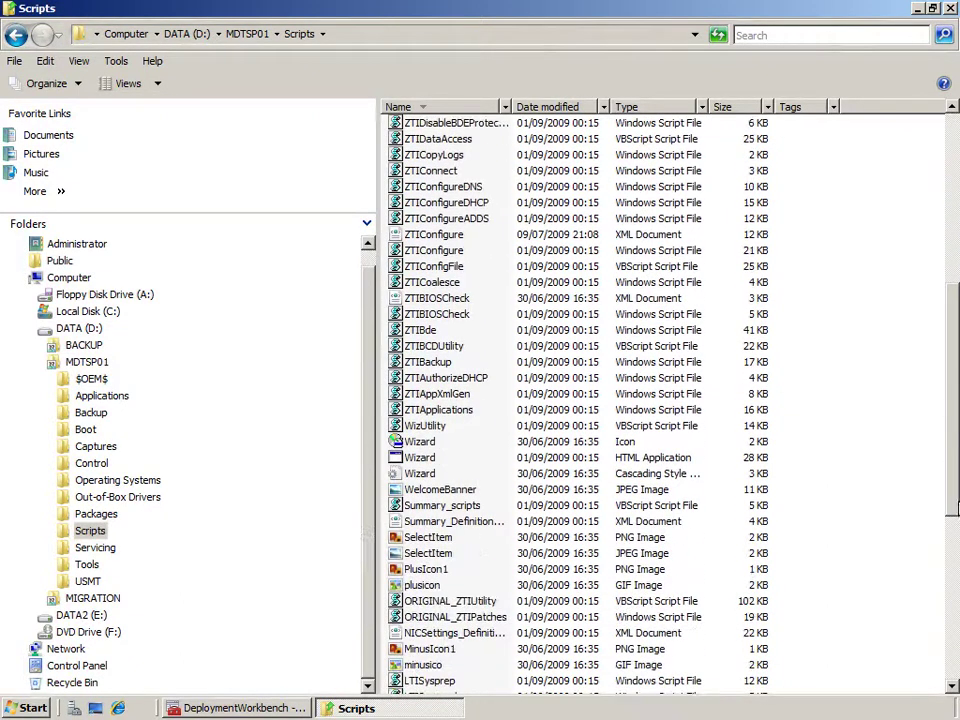
{"action": "right_click", "coordinate": [454, 396]}
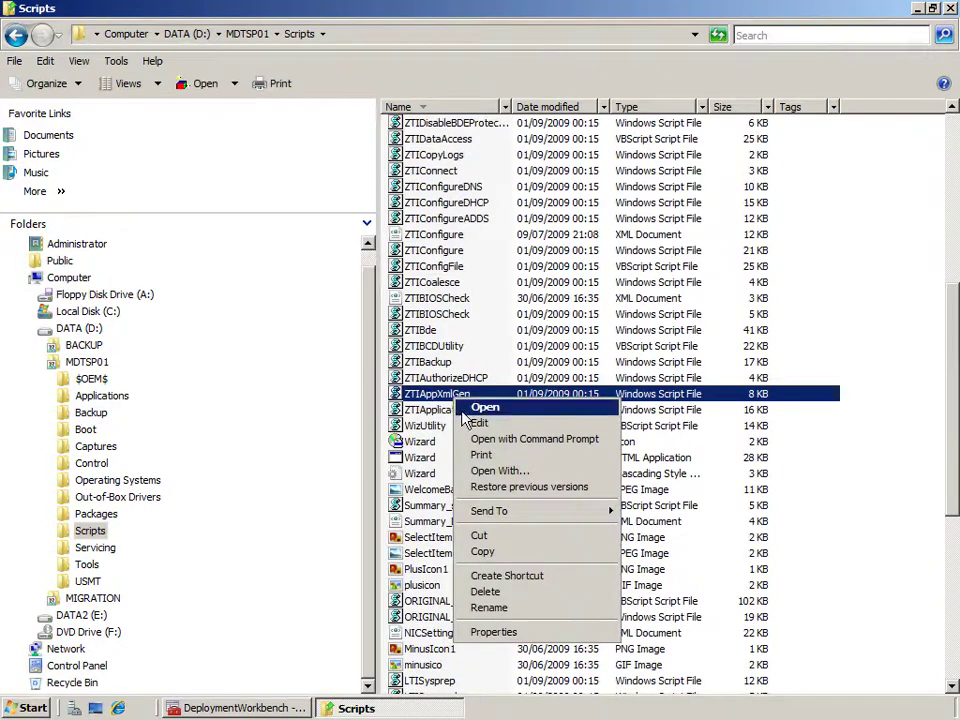
{"action": "left_click", "coordinate": [462, 423]}
{"action": "left_click_drag", "start_coordinate": [565, 211], "coordinate": [121, 218]}
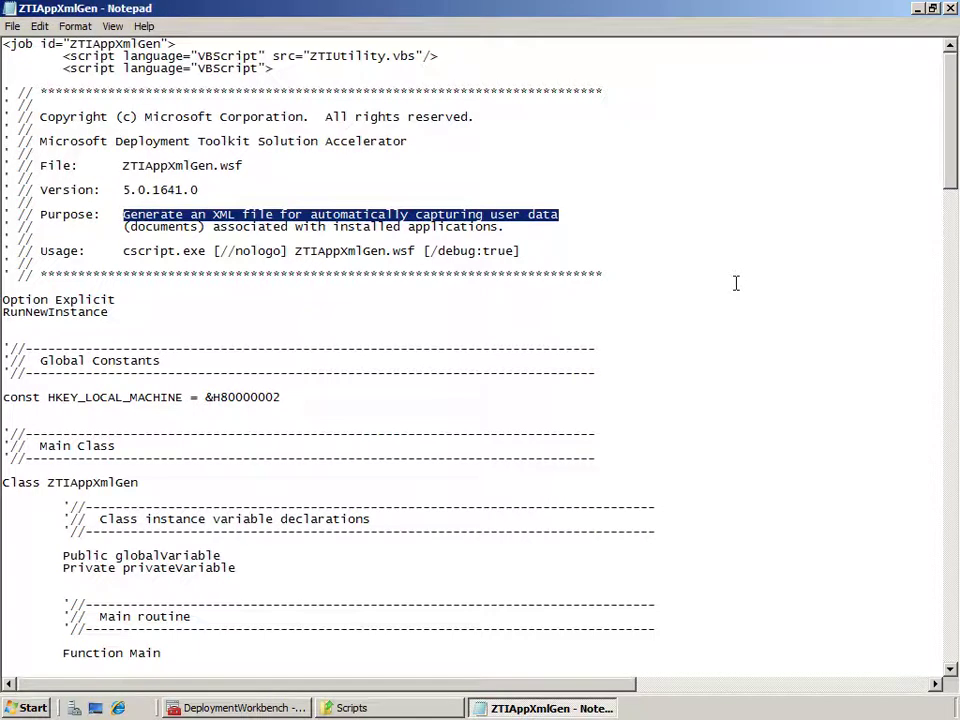
{"action": "left_click_drag", "start_coordinate": [505, 229], "coordinate": [227, 230]}
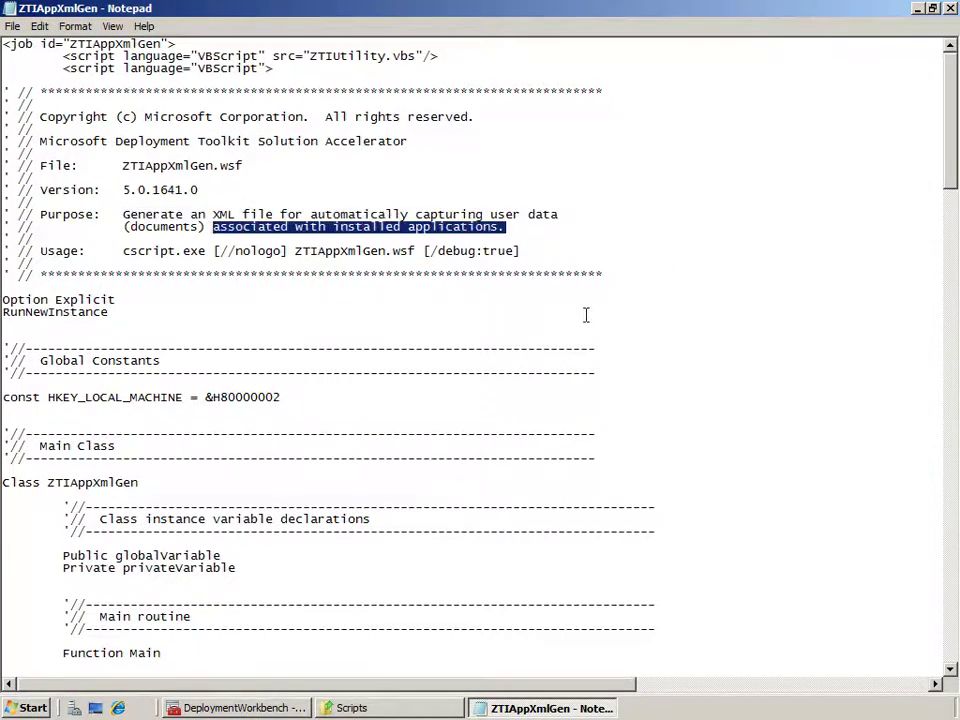
{"action": "left_click", "coordinate": [918, 174]}
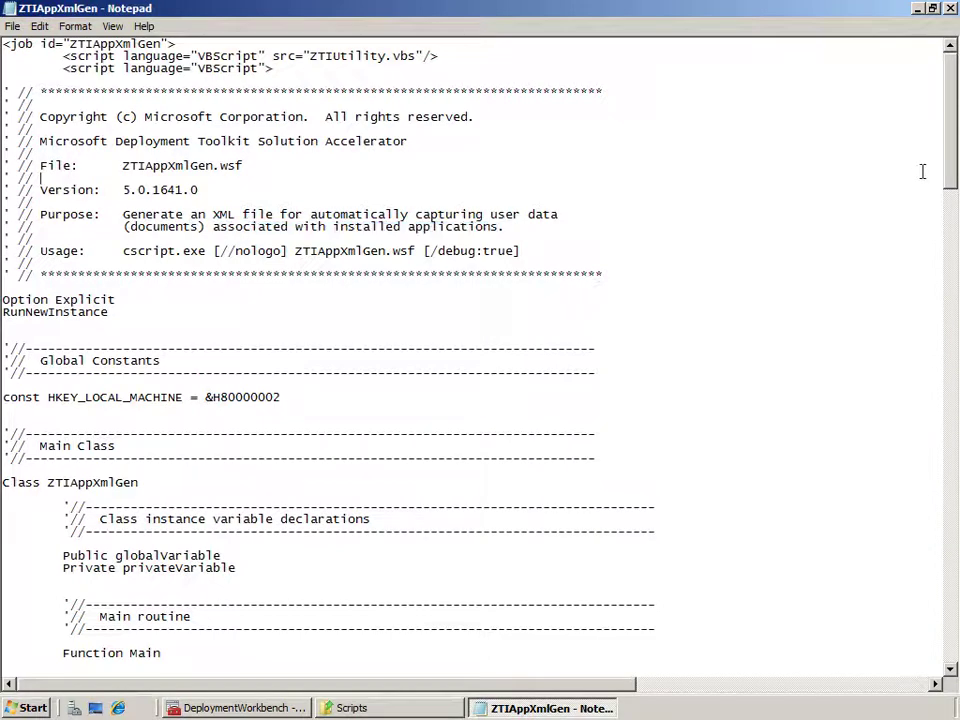
{"action": "left_click_drag", "start_coordinate": [955, 135], "coordinate": [945, 317]}
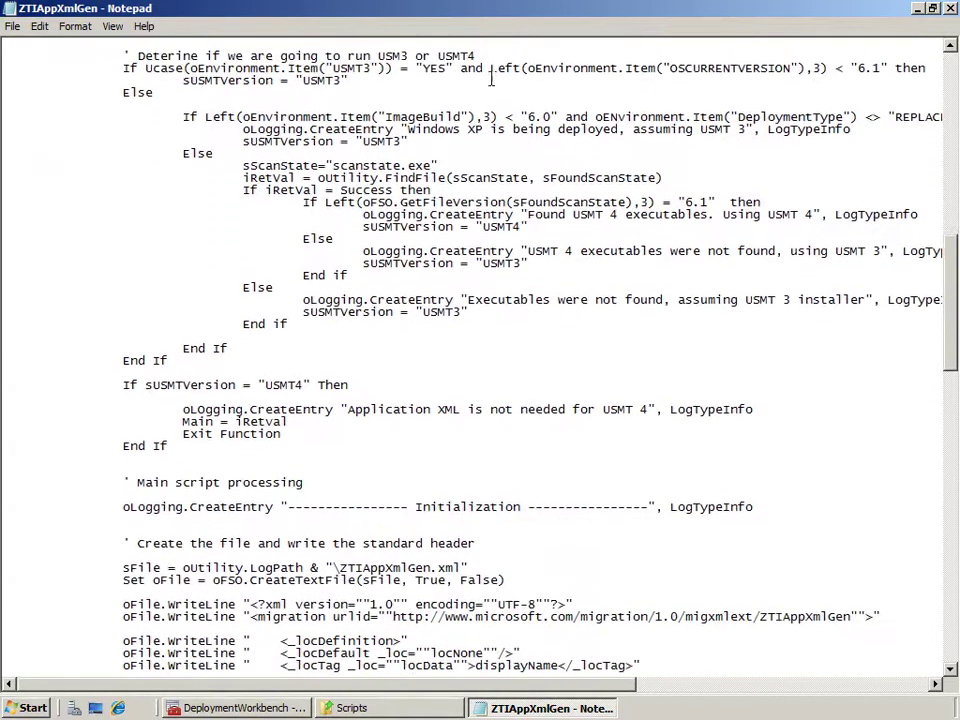
{"action": "left_click_drag", "start_coordinate": [476, 56], "coordinate": [134, 56]}
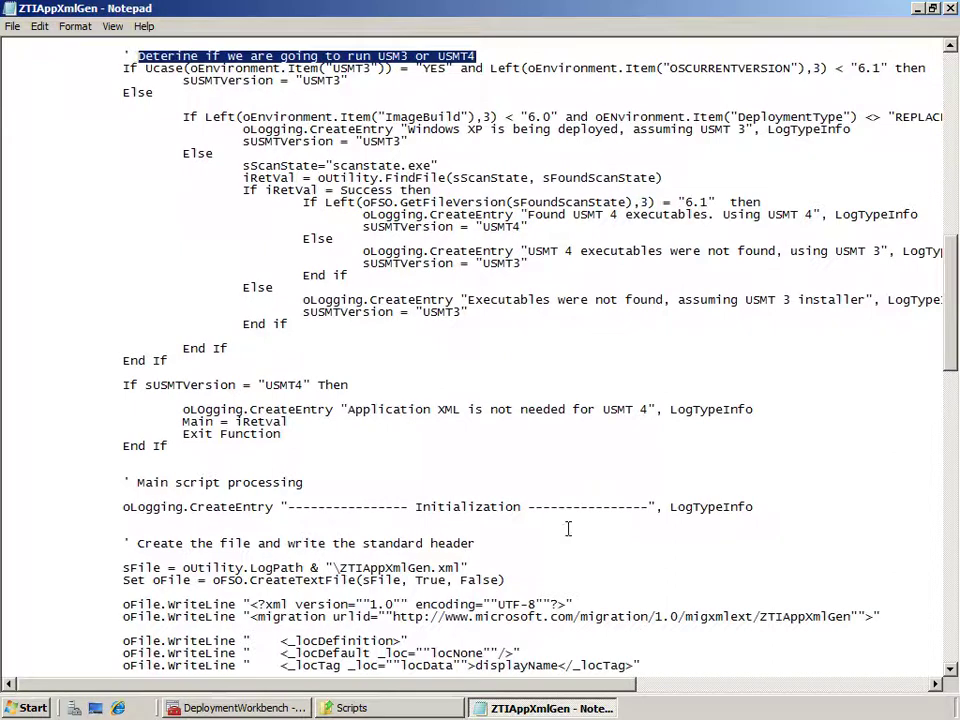
{"action": "left_click_drag", "start_coordinate": [955, 272], "coordinate": [955, 332]}
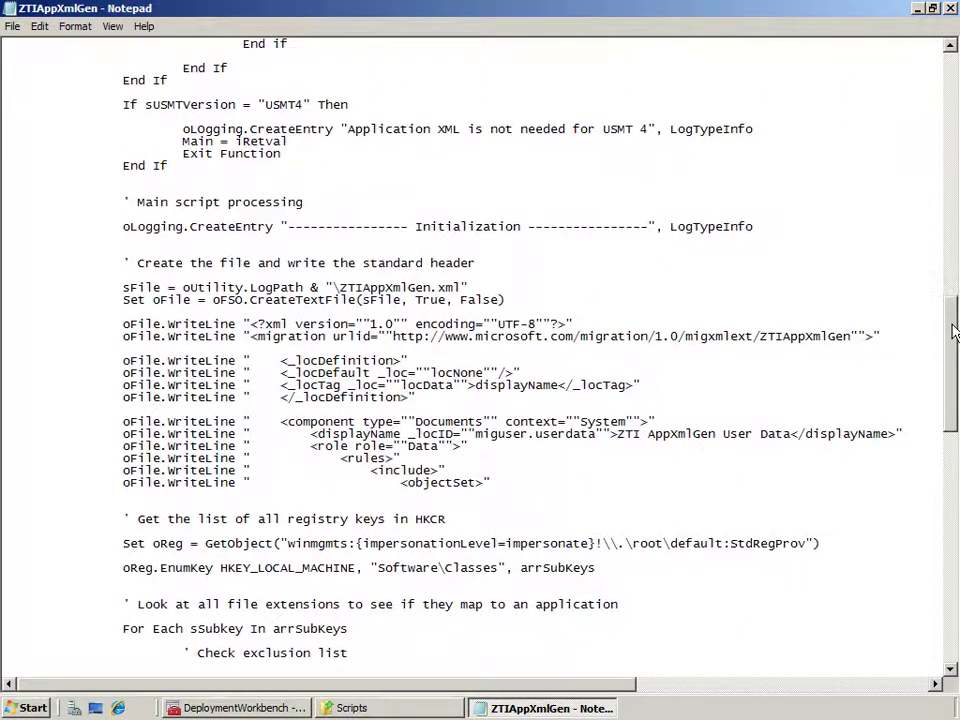
Close ZTIAppXmlGen and open ZTIUserState.wsf in Notepad, selecting its Purpose description.
{"action": "left_click", "coordinate": [950, 10]}
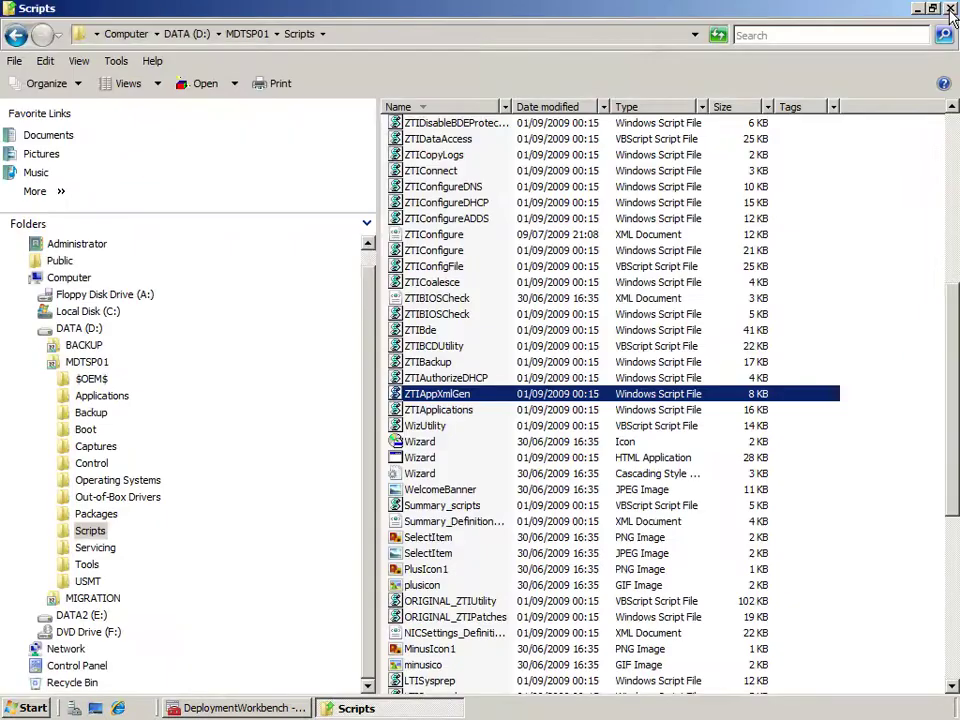
{"action": "left_click_drag", "start_coordinate": [952, 383], "coordinate": [952, 210]}
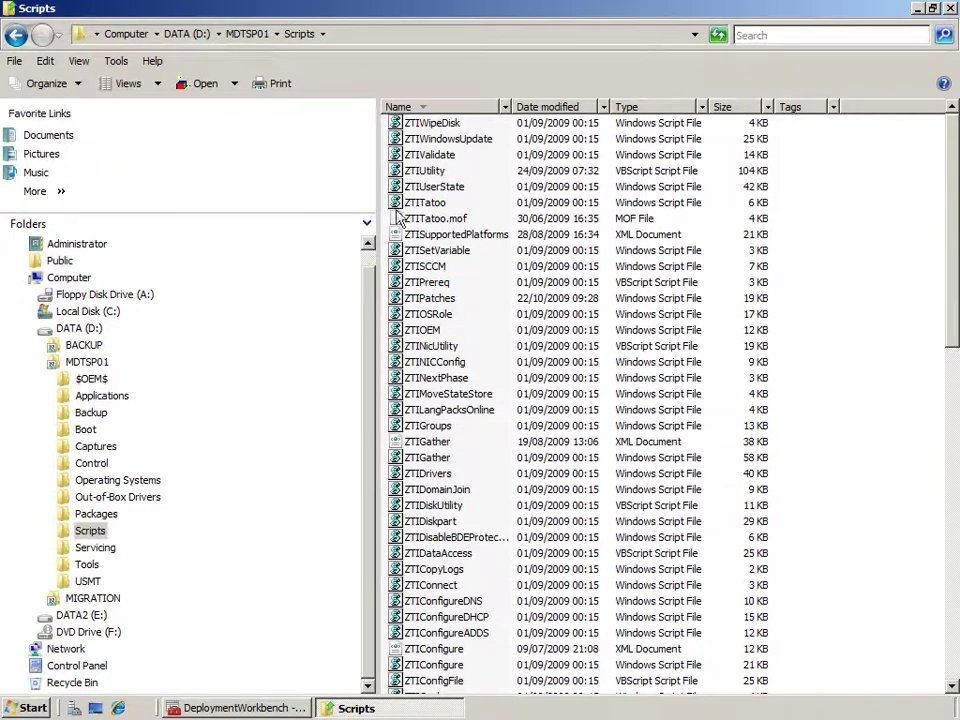
{"action": "right_click", "coordinate": [420, 189]}
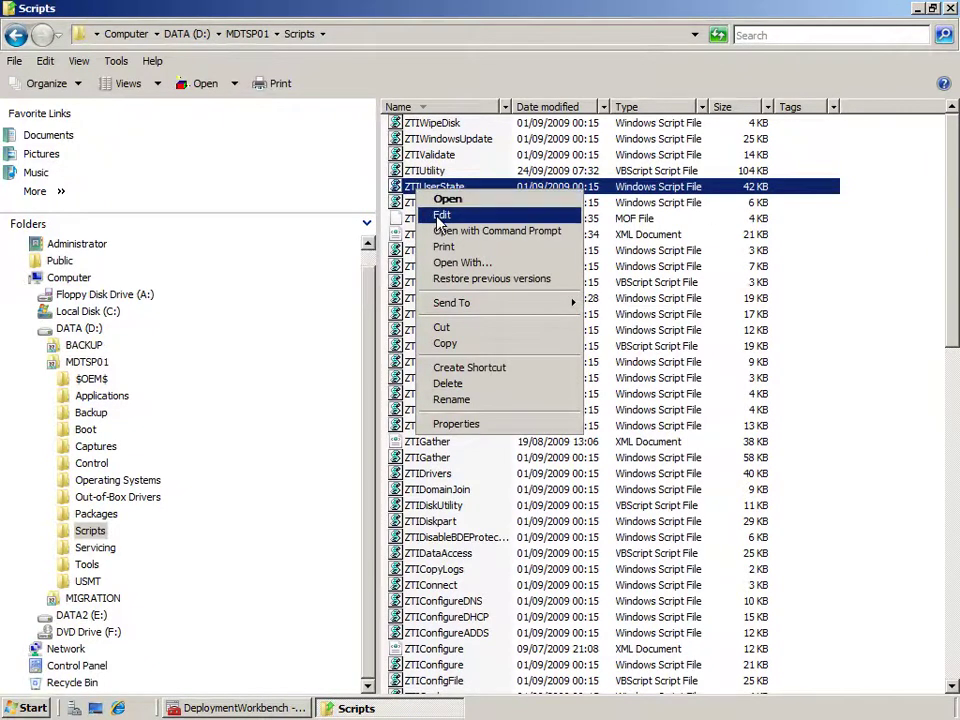
{"action": "left_click", "coordinate": [441, 214]}
{"action": "left_click_drag", "start_coordinate": [456, 203], "coordinate": [122, 203]}
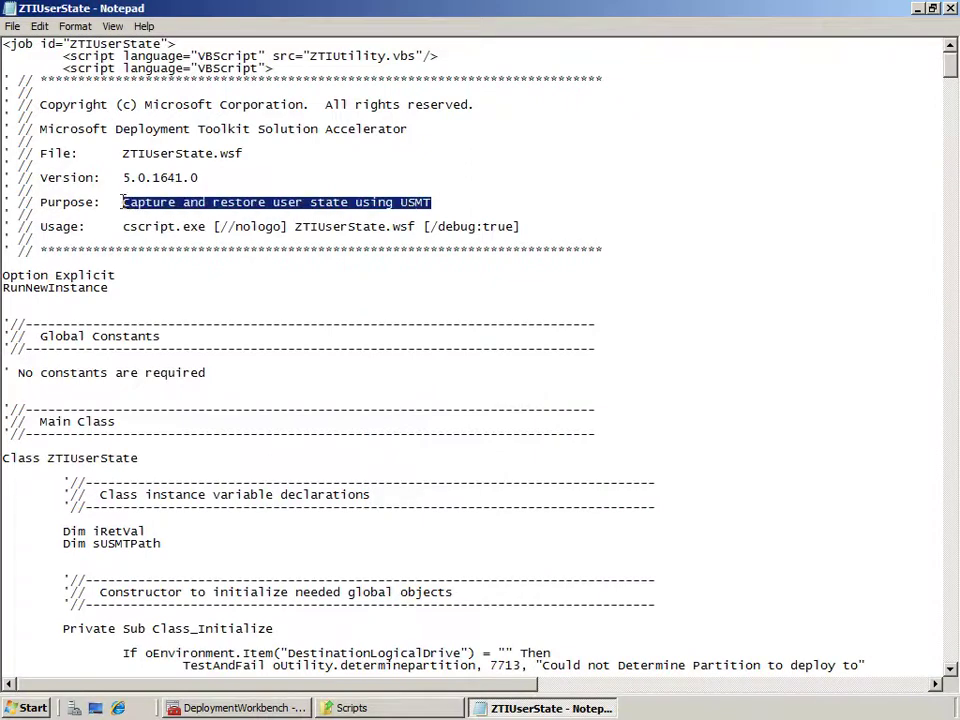
Select the script's USMT version check and base command line options blocks.
{"action": "left_click_drag", "start_coordinate": [949, 69], "coordinate": [945, 103]}
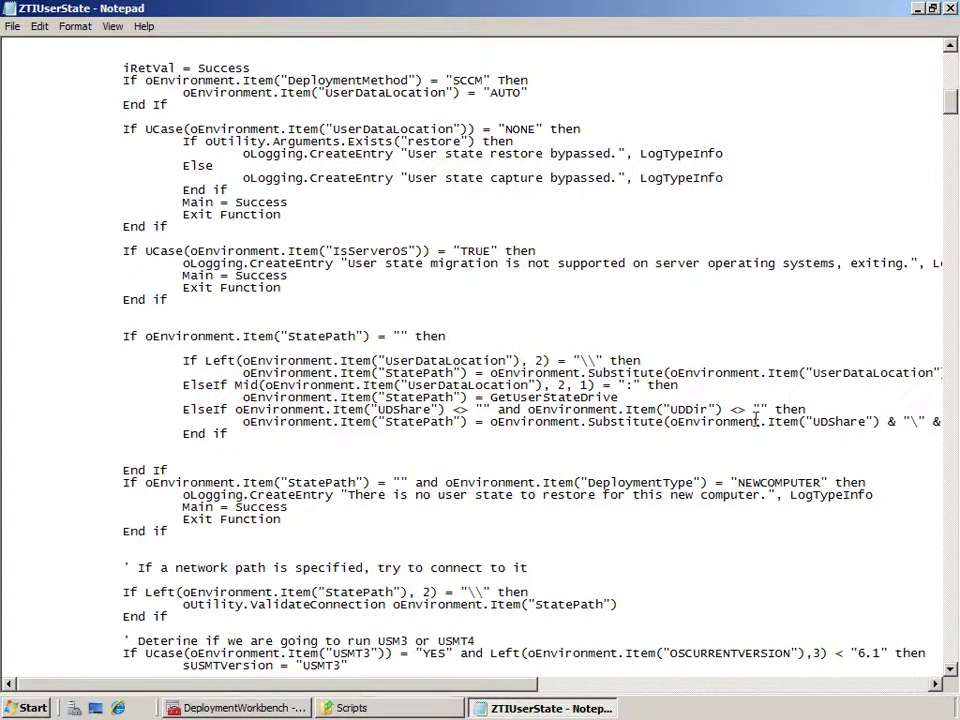
{"action": "left_click_drag", "start_coordinate": [948, 102], "coordinate": [953, 148]}
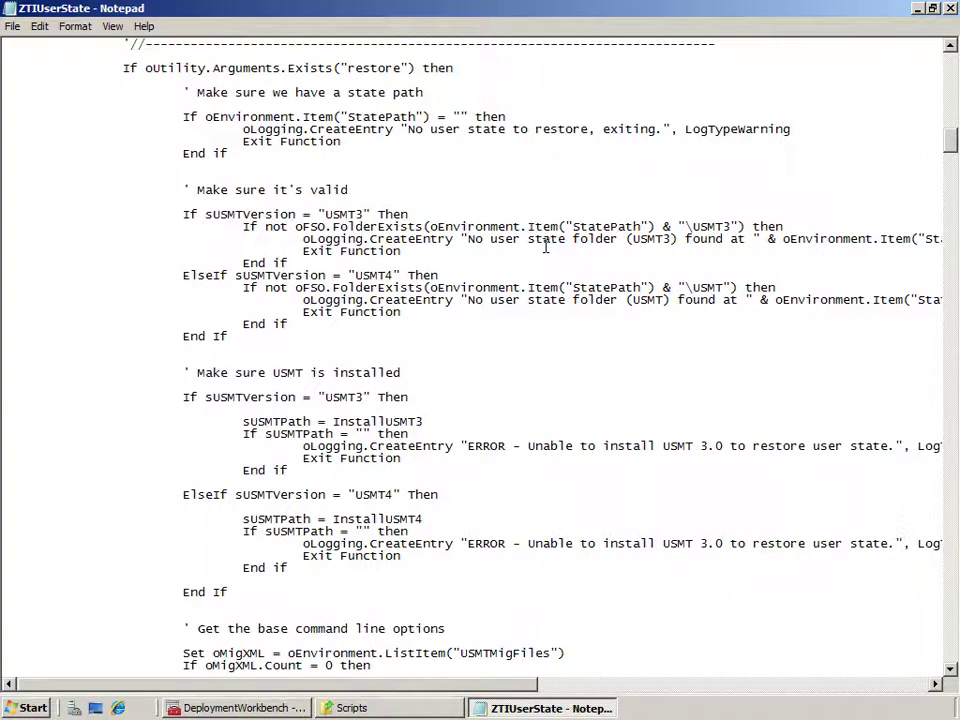
{"action": "left_click_drag", "start_coordinate": [239, 334], "coordinate": [21, 214]}
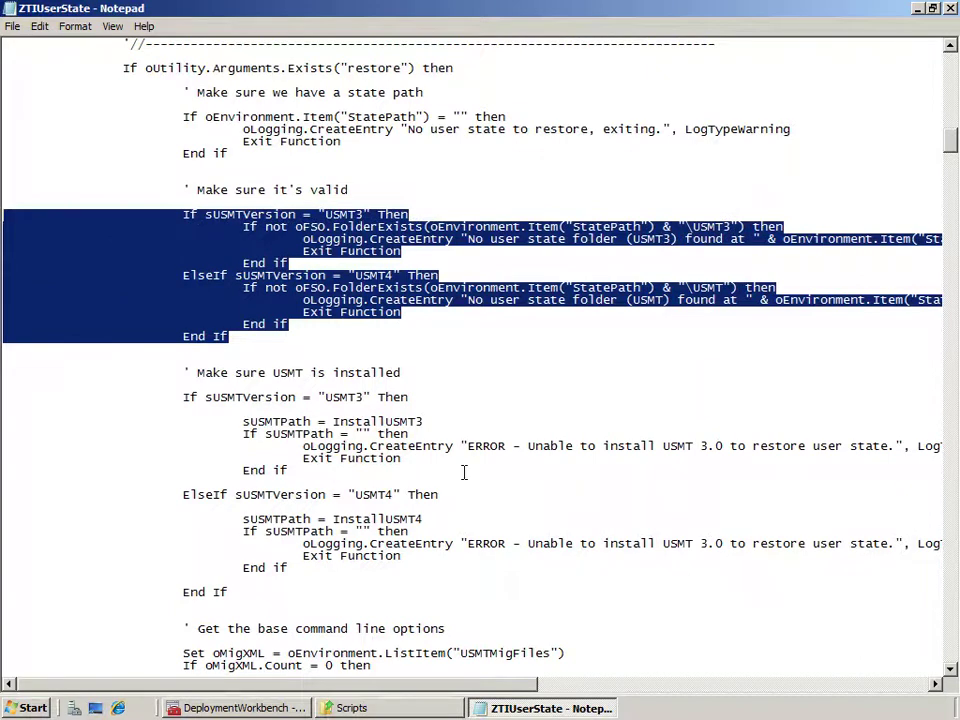
{"action": "scroll", "coordinate": [464, 472], "scroll_direction": "down", "scroll_amount": 7}
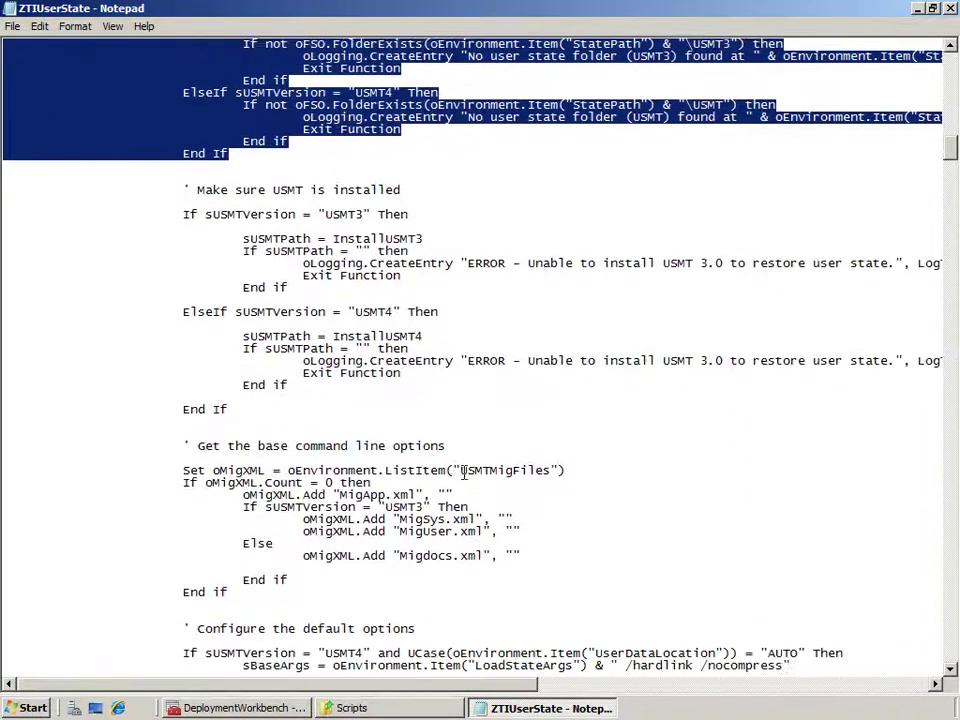
{"action": "scroll", "coordinate": [475, 481], "scroll_direction": "down", "scroll_amount": 1}
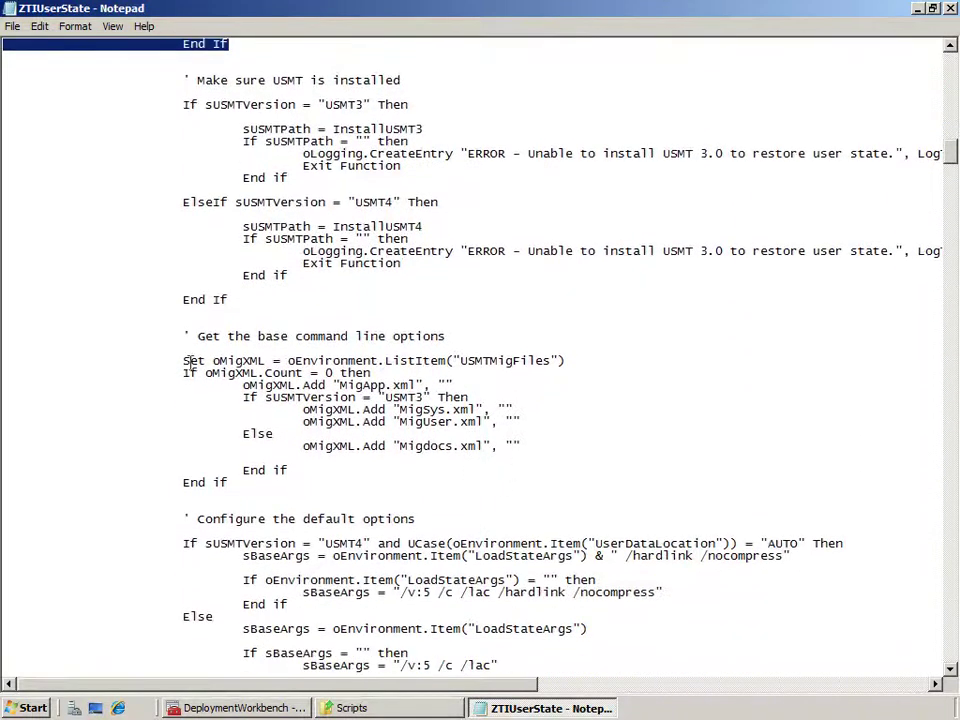
{"action": "left_click_drag", "start_coordinate": [185, 336], "coordinate": [568, 478]}
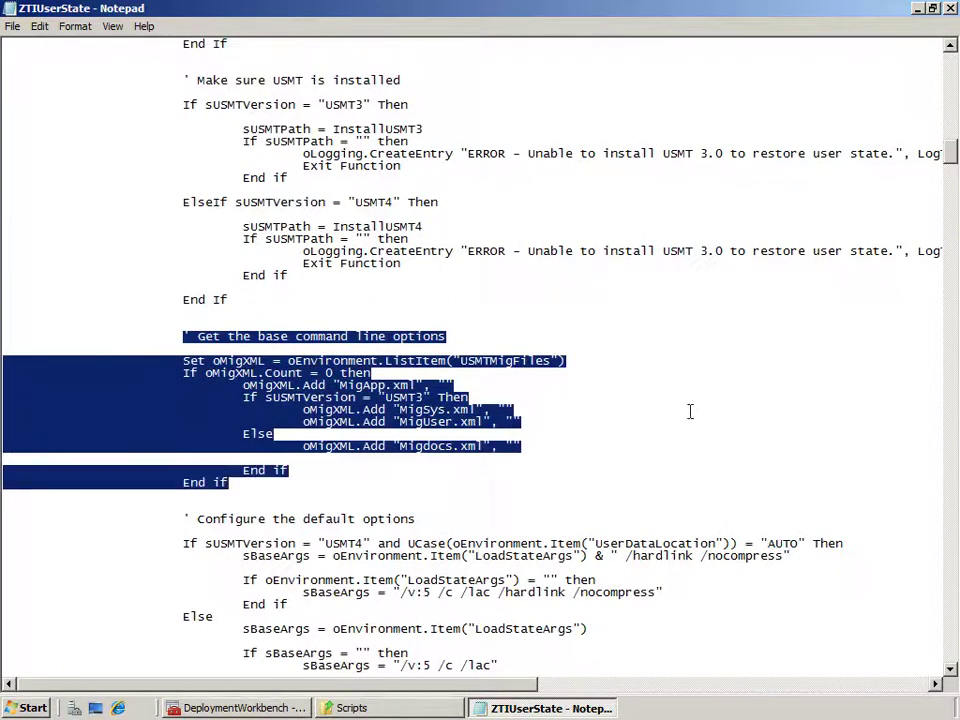
Select the default options block, highlighting the sBaseArgs /hardlink /nocompress arguments.
{"action": "scroll", "coordinate": [600, 535], "scroll_direction": "down", "scroll_amount": 4}
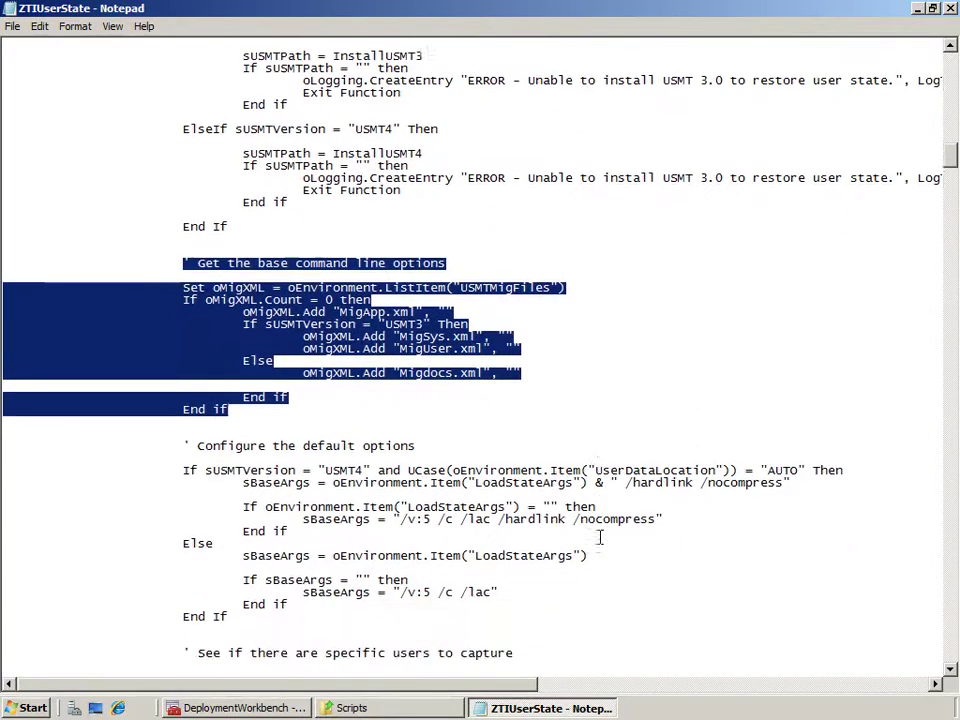
{"action": "left_click_drag", "start_coordinate": [498, 519], "coordinate": [4, 398]}
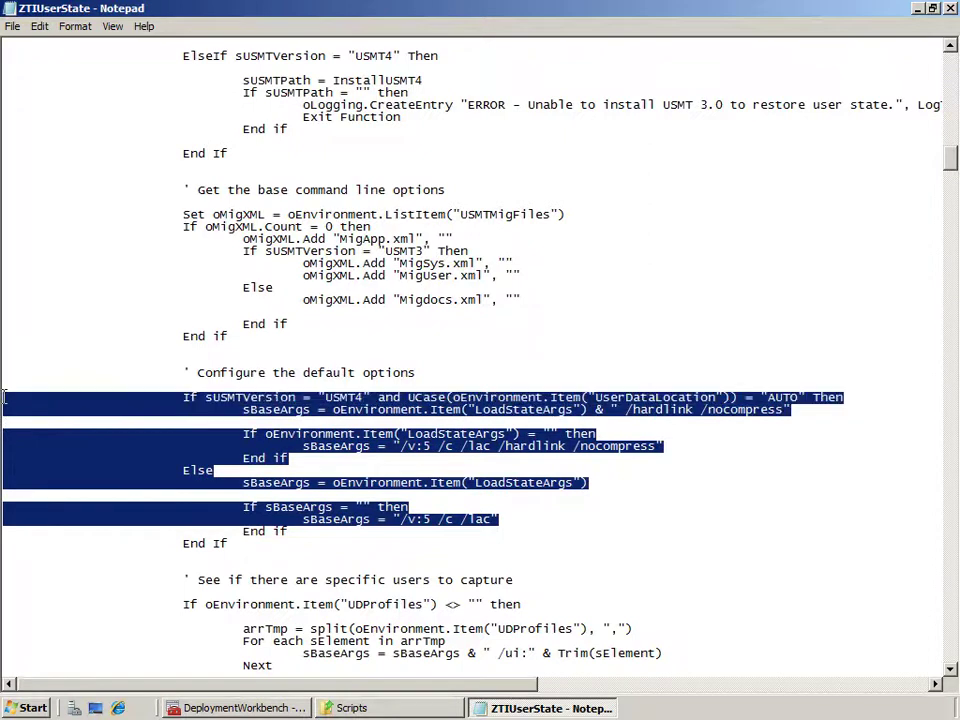
{"action": "left_click_drag", "start_coordinate": [791, 410], "coordinate": [626, 414]}
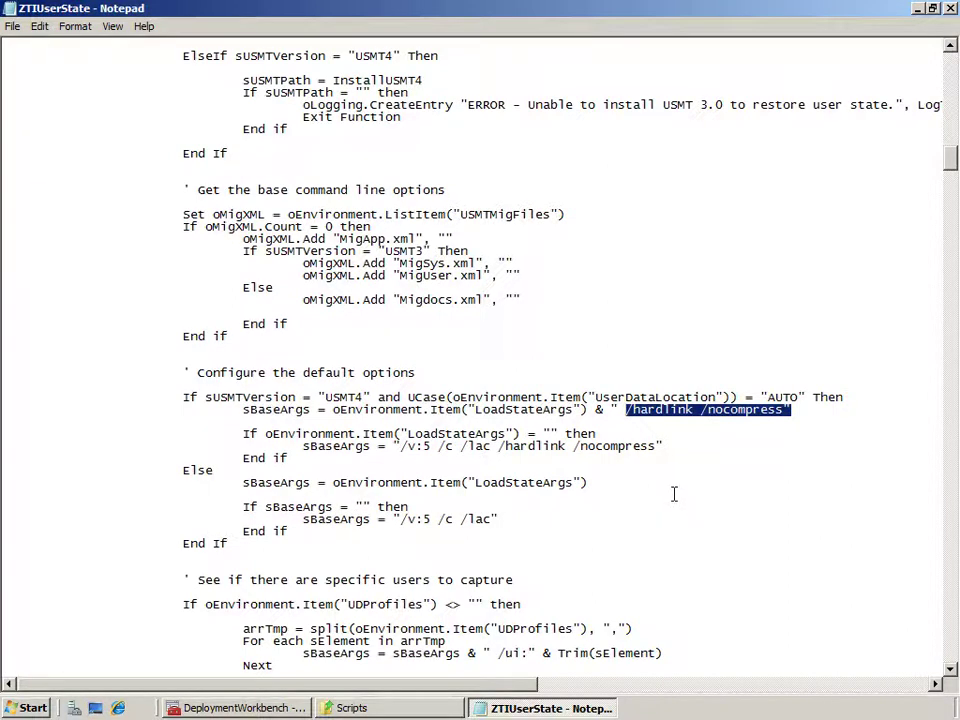
{"action": "left_click_drag", "start_coordinate": [675, 447], "coordinate": [394, 447]}
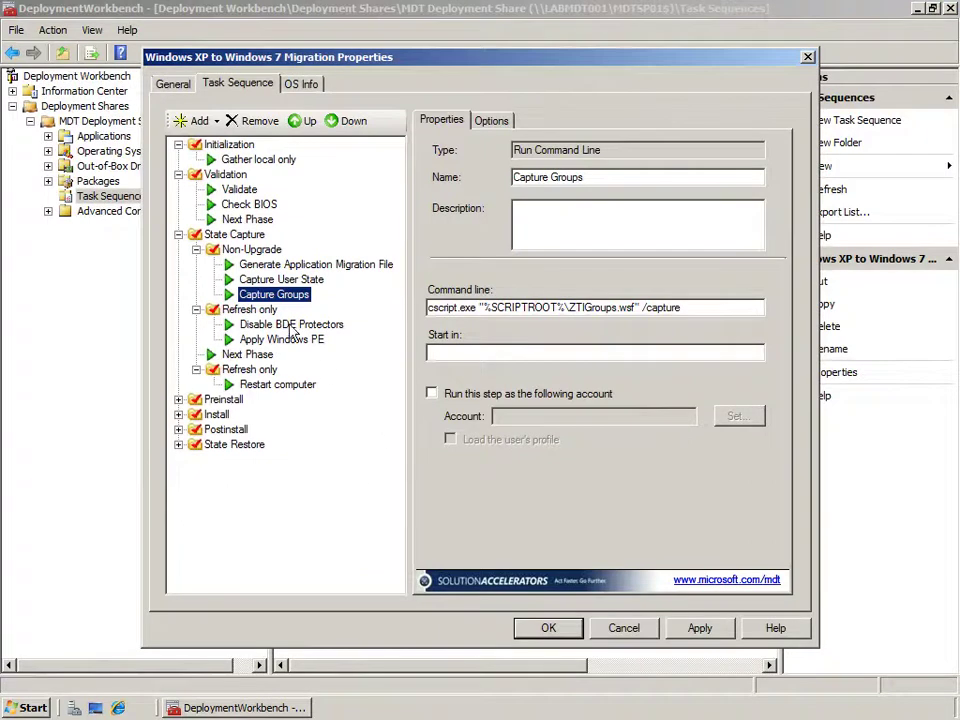
Collapse State Capture, expand State Restore, and inspect Restore User State's ZTIUserState.wsf /restore command.
{"action": "left_click", "coordinate": [195, 249]}
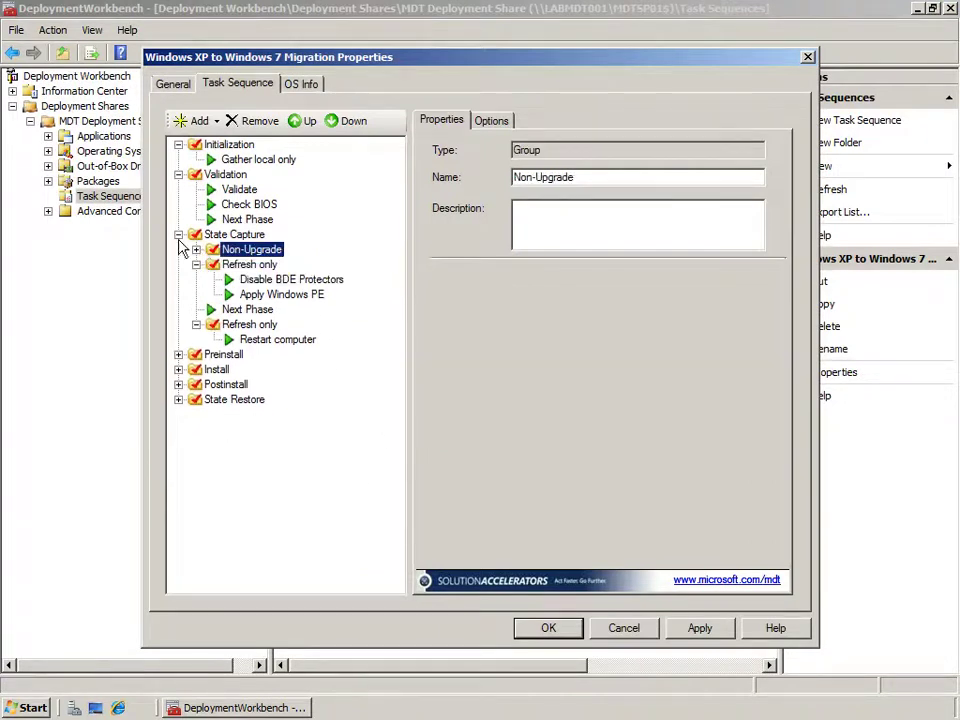
{"action": "left_click", "coordinate": [178, 234]}
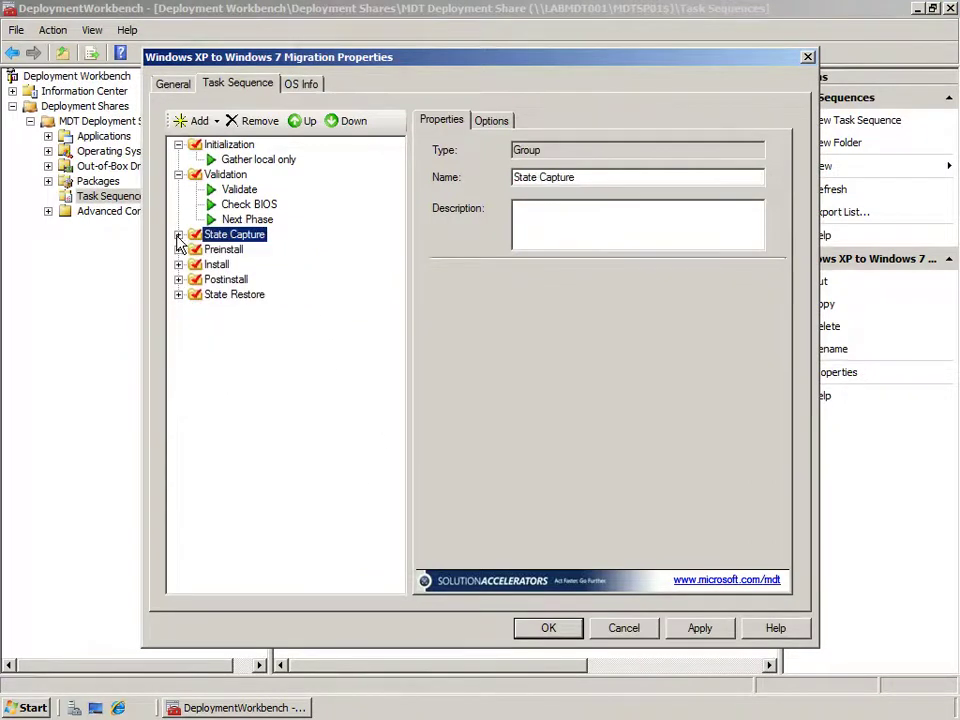
{"action": "left_click", "coordinate": [179, 296]}
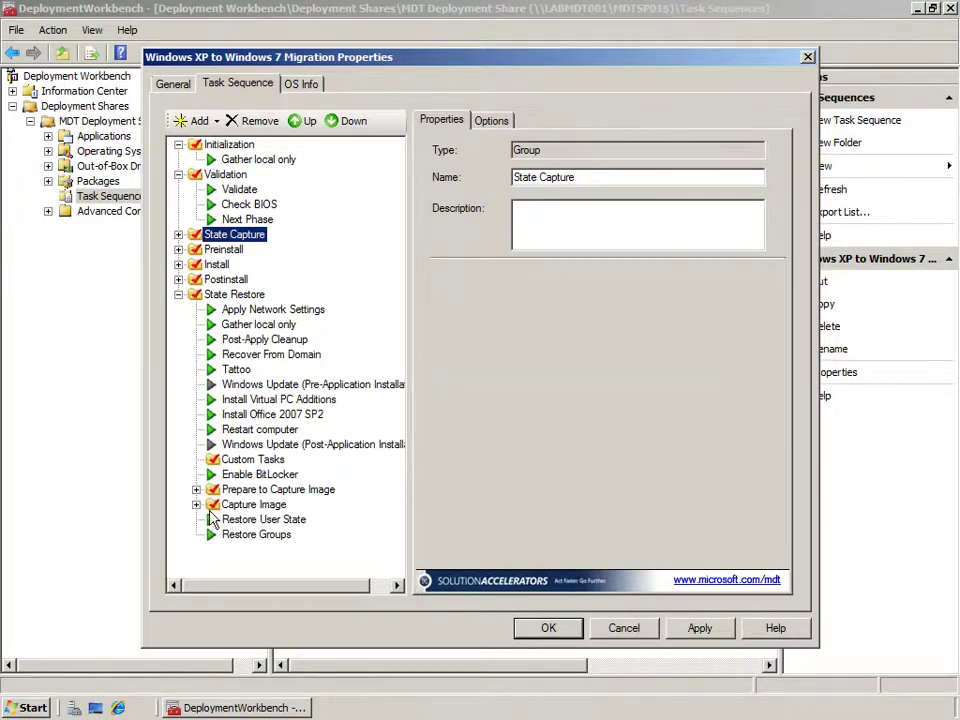
{"action": "left_click", "coordinate": [232, 519]}
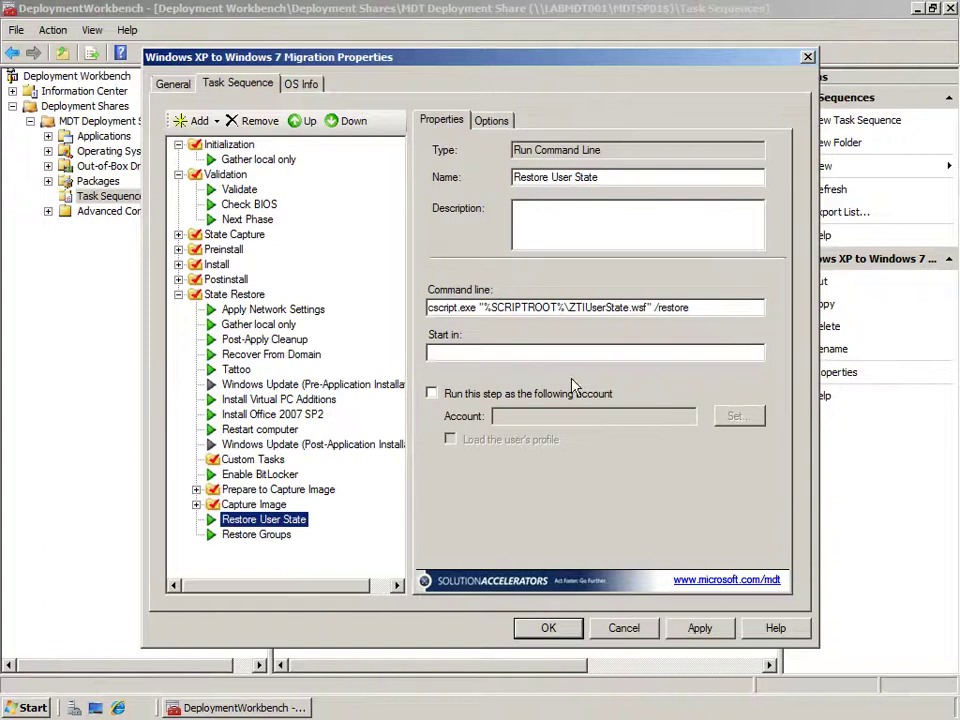
{"action": "left_click_drag", "start_coordinate": [648, 308], "coordinate": [562, 310]}
{"action": "left_click_drag", "start_coordinate": [690, 308], "coordinate": [657, 310]}
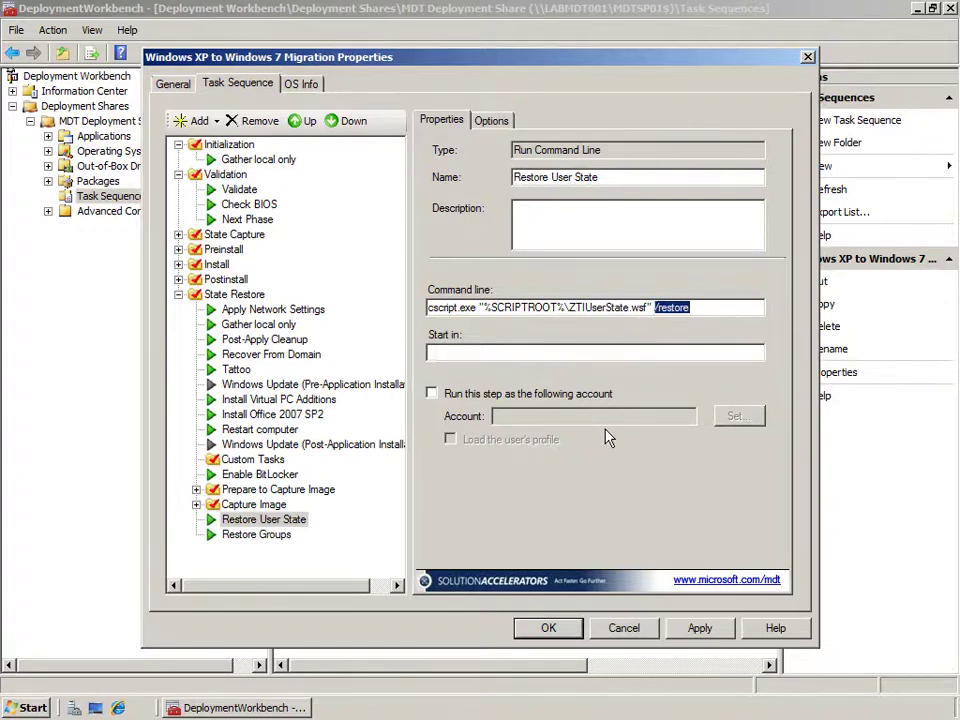
Inspect Restore Groups' ZTIGroups.wsf /restore command, then cancel the properties unchanged.
{"action": "left_click", "coordinate": [274, 535]}
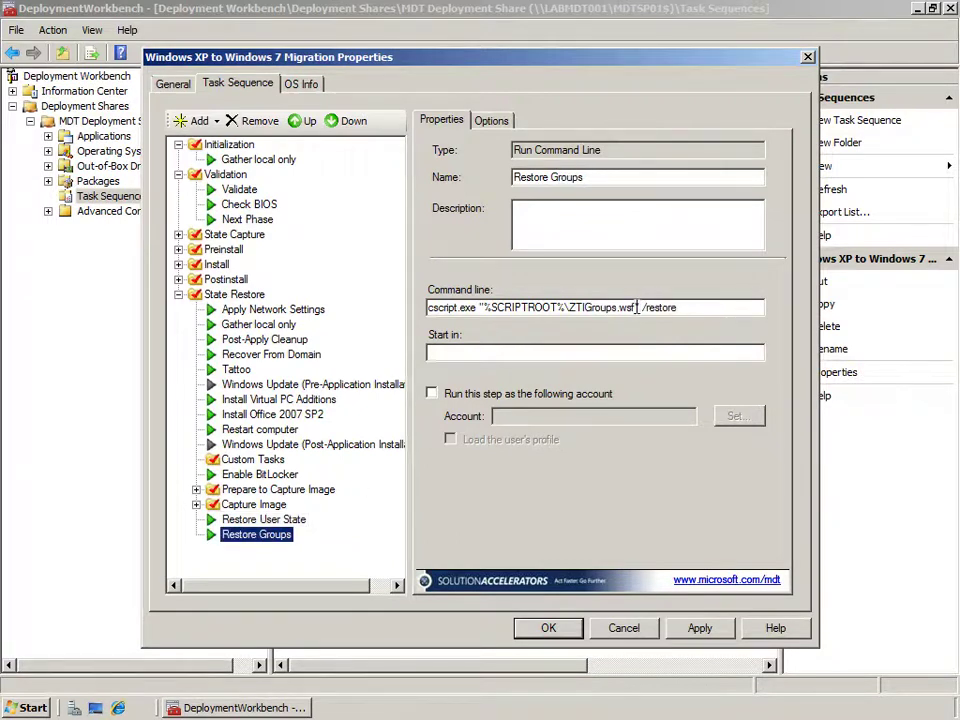
{"action": "left_click_drag", "start_coordinate": [636, 308], "coordinate": [572, 310]}
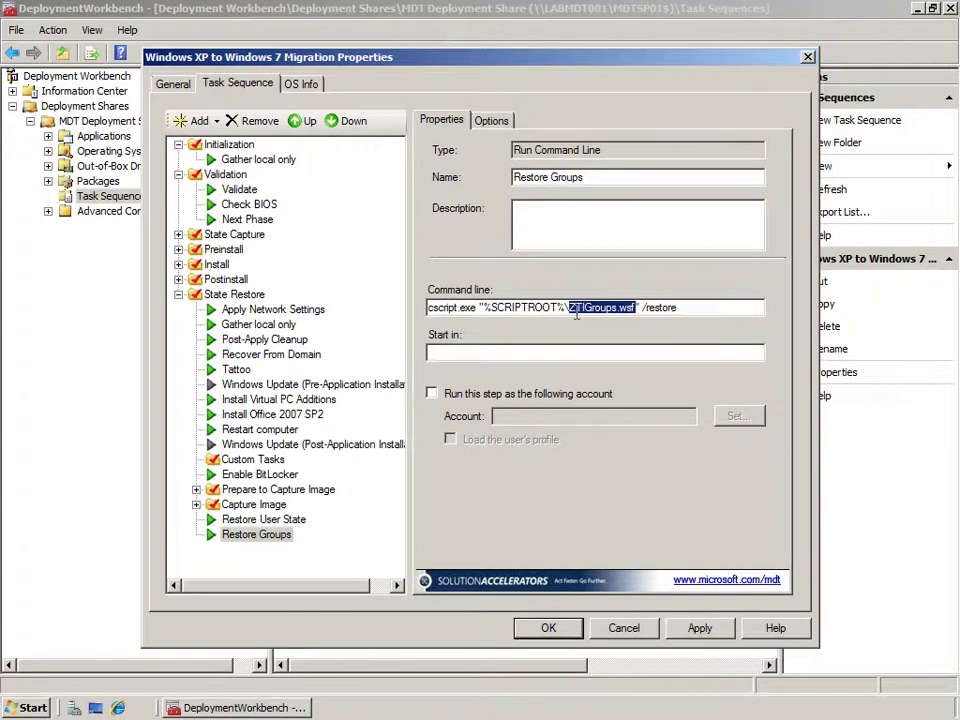
{"action": "left_click_drag", "start_coordinate": [679, 308], "coordinate": [643, 308]}
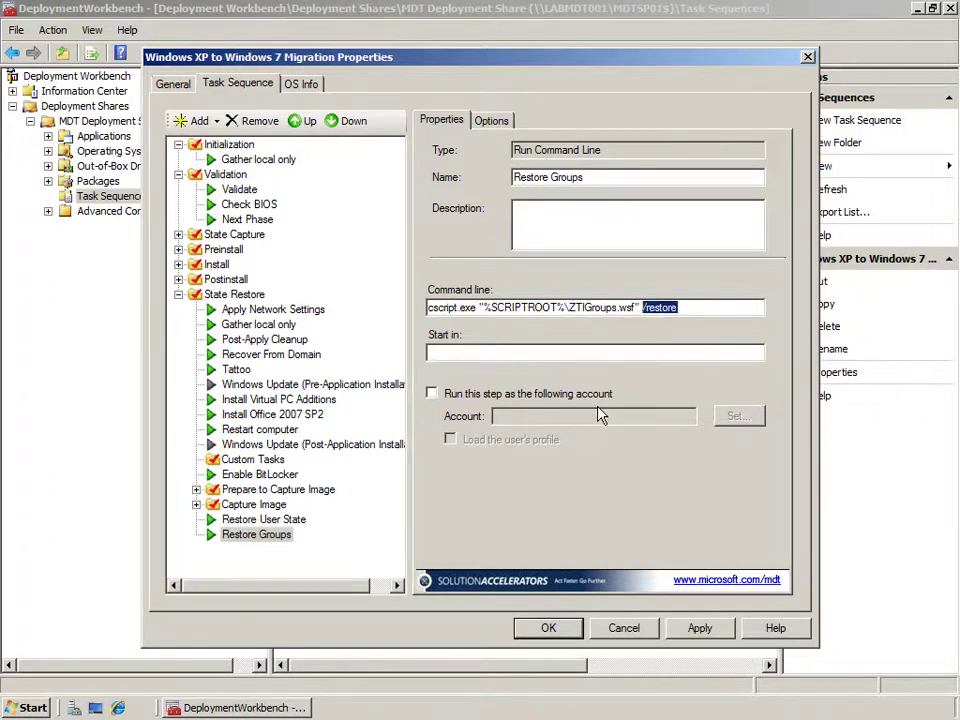
{"action": "left_click", "coordinate": [650, 632]}
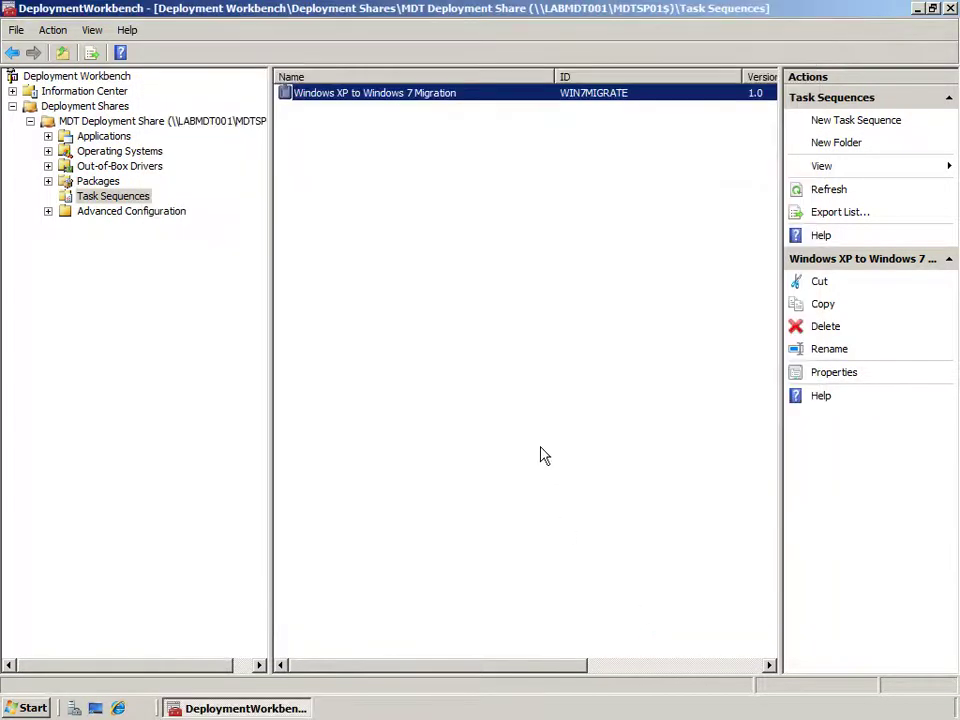
Open the MDT Deployment Share's Rules and highlight the ScanStateArgs and LoadStateArgs lines.
{"action": "left_click", "coordinate": [172, 128]}
{"action": "right_click", "coordinate": [172, 128]}
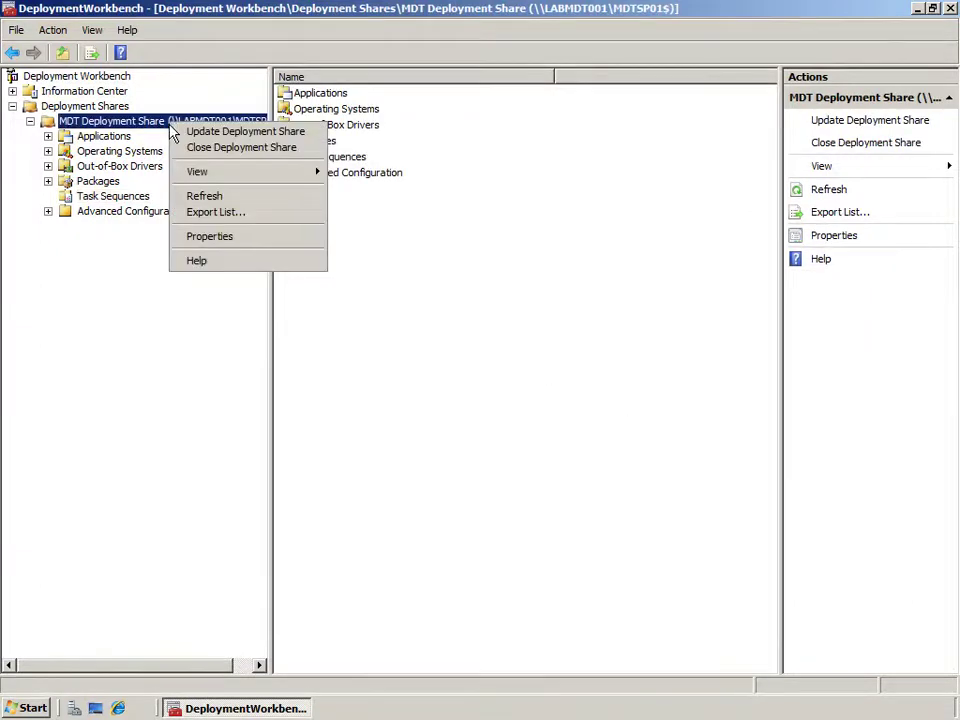
{"action": "left_click", "coordinate": [205, 235]}
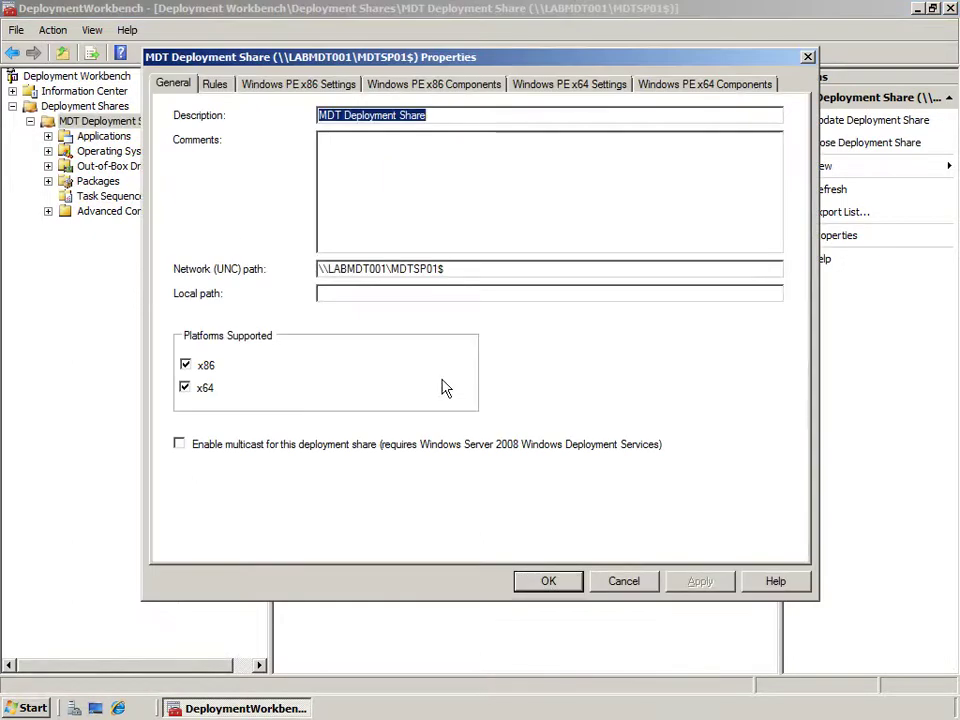
{"action": "left_click", "coordinate": [226, 86]}
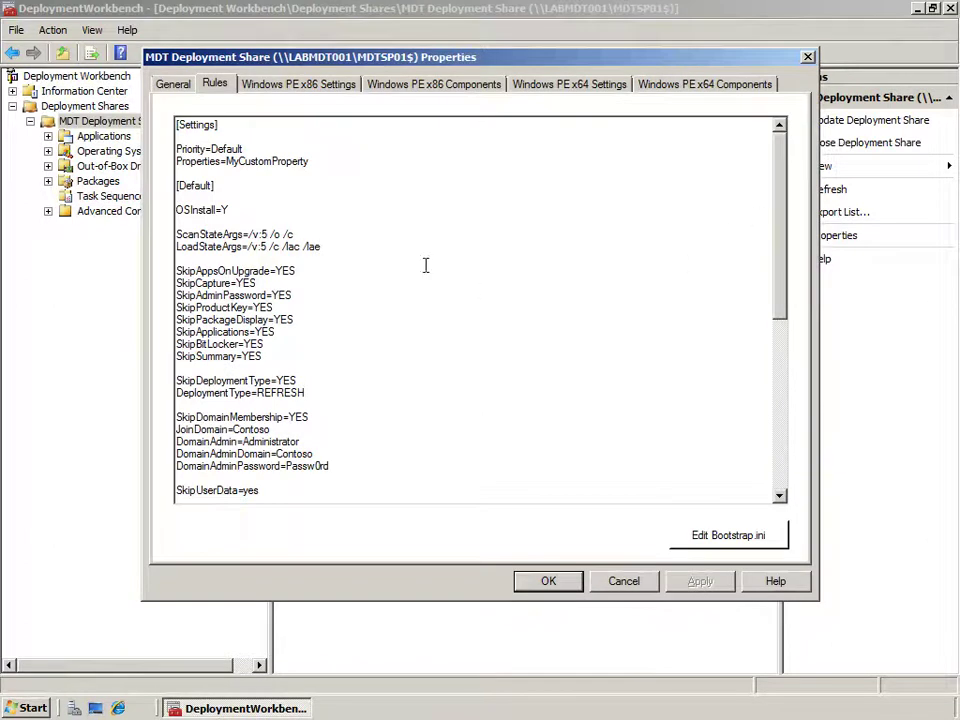
{"action": "left_click_drag", "start_coordinate": [314, 245], "coordinate": [177, 235]}
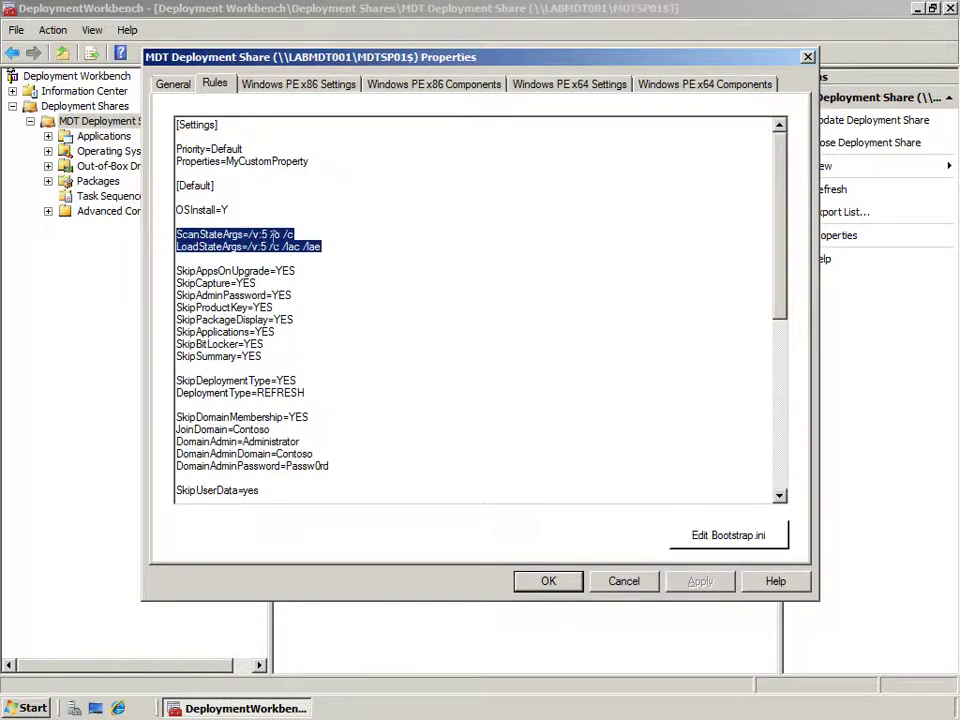
Change the verbosity from /v:5 to /v:13 on both ScanStateArgs and LoadStateArgs.
{"action": "left_click", "coordinate": [265, 234]}
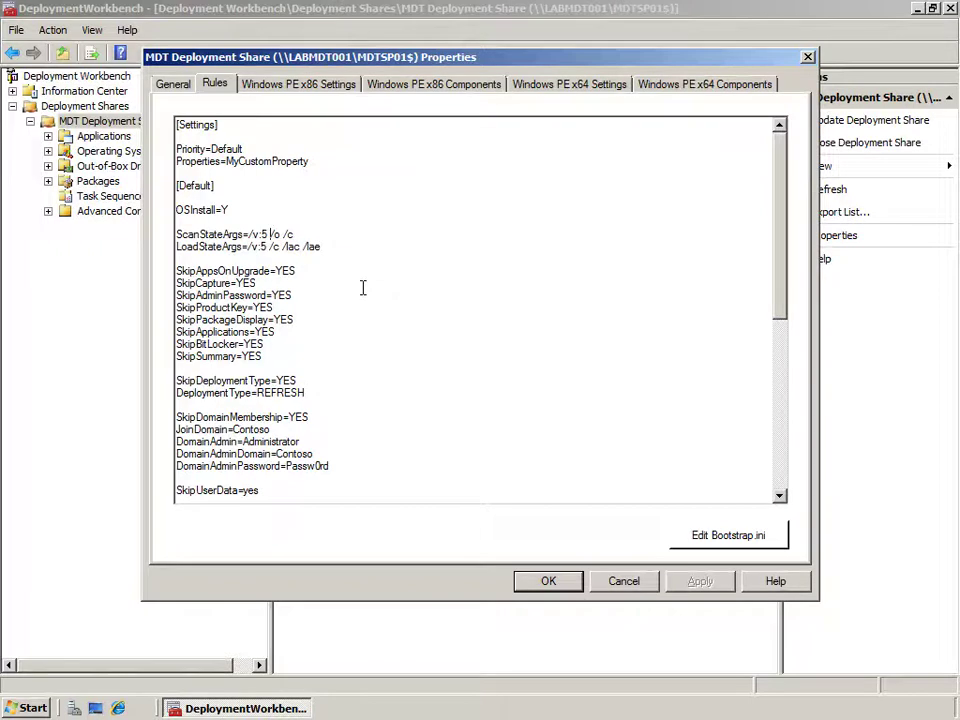
{"action": "key", "text": "BackSpace"}
{"action": "type", "text": "13"}
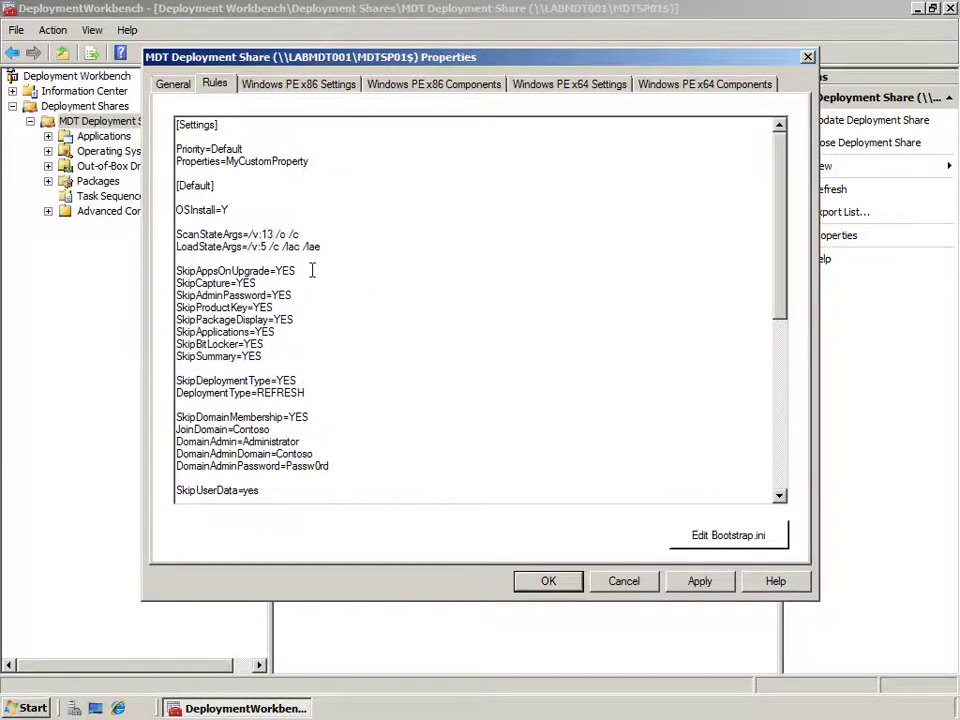
{"action": "key", "text": "BackSpace"}
{"action": "type", "text": "13"}
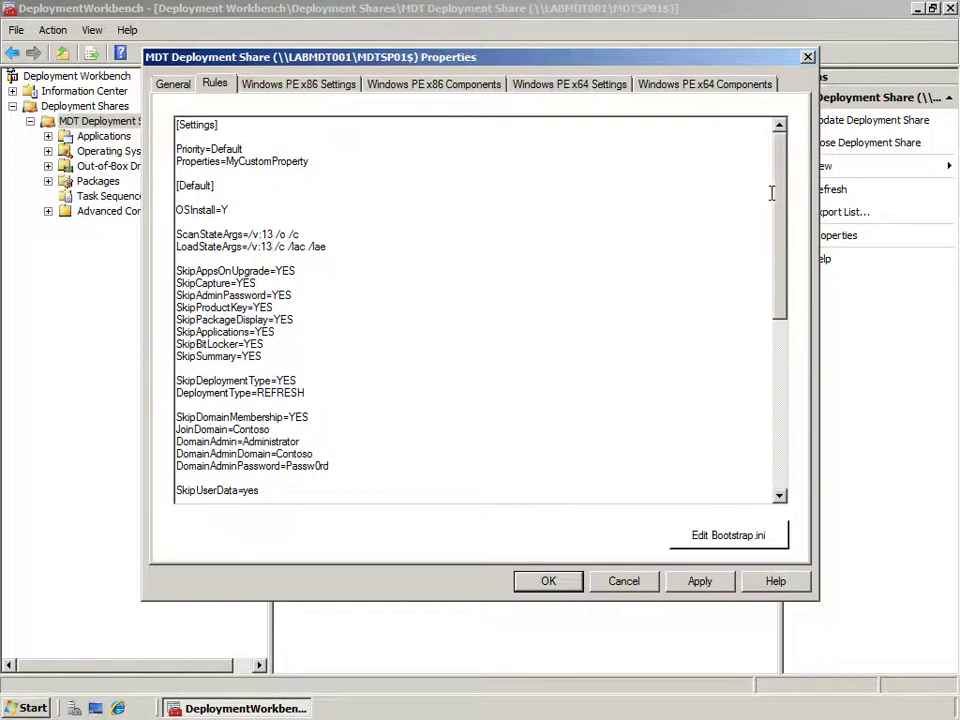
{"action": "left_click_drag", "start_coordinate": [275, 355], "coordinate": [176, 271]}
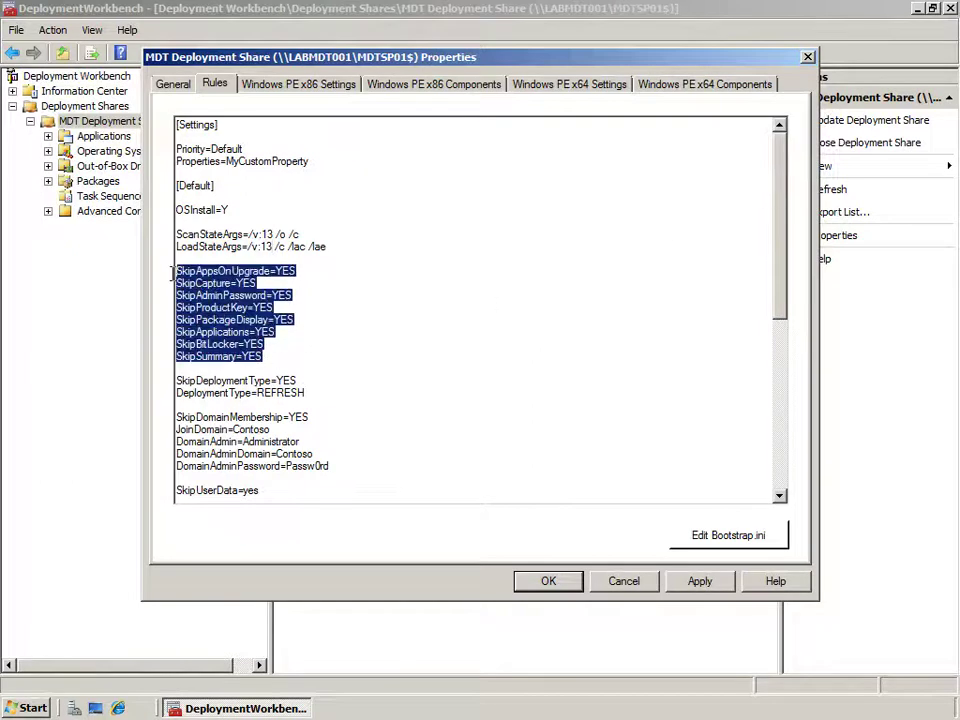
{"action": "left_click_drag", "start_coordinate": [782, 214], "coordinate": [780, 341]}
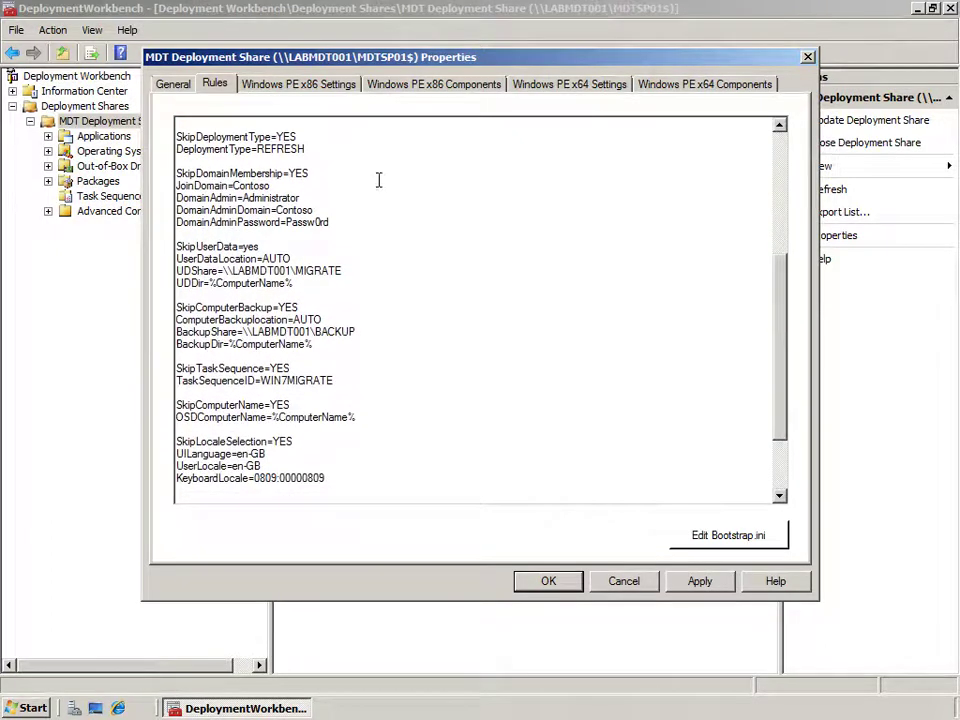
{"action": "left_click_drag", "start_coordinate": [318, 152], "coordinate": [176, 136]}
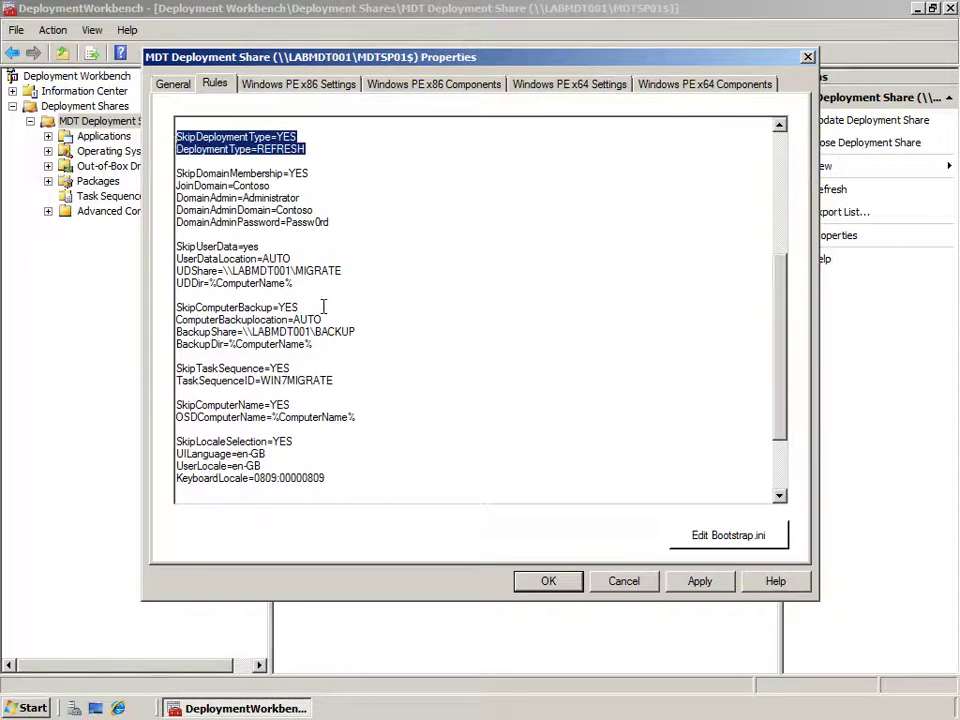
{"action": "left_click_drag", "start_coordinate": [329, 222], "coordinate": [172, 170]}
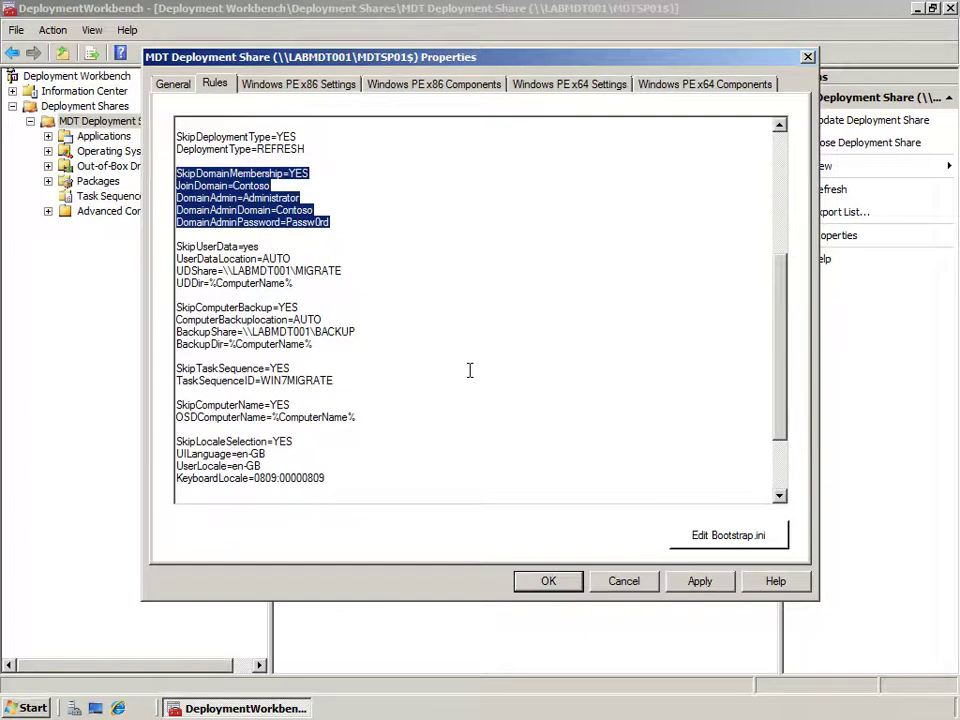
{"action": "left_click", "coordinate": [301, 259]}
{"action": "left_click_drag", "start_coordinate": [301, 259], "coordinate": [175, 259]}
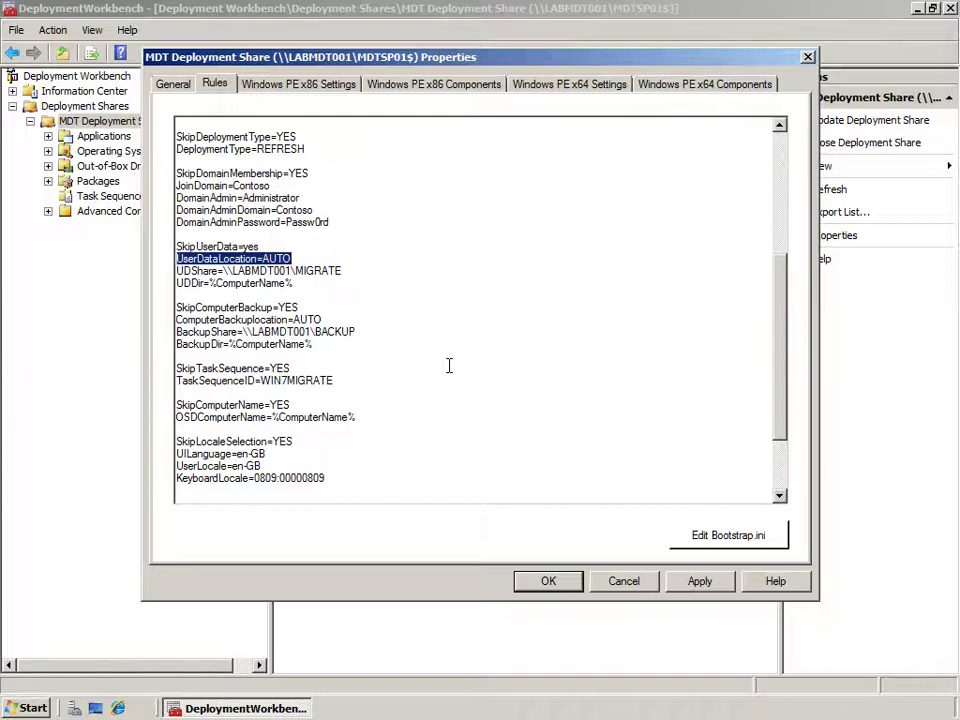
{"action": "left_click", "coordinate": [346, 270]}
{"action": "left_click_drag", "start_coordinate": [346, 270], "coordinate": [176, 271]}
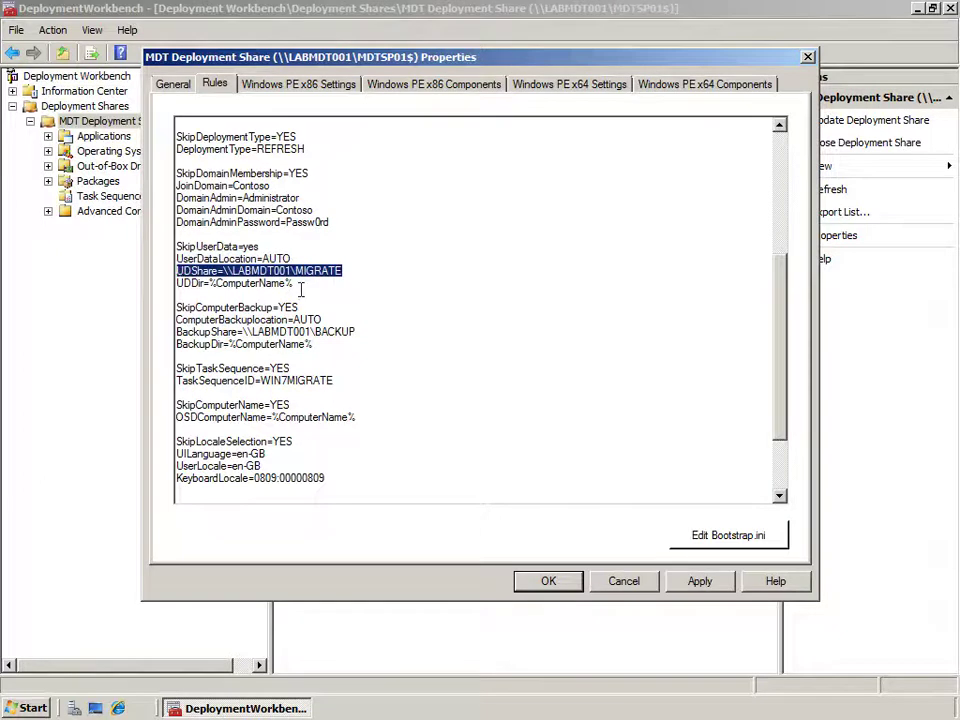
{"action": "left_click_drag", "start_coordinate": [294, 283], "coordinate": [173, 283]}
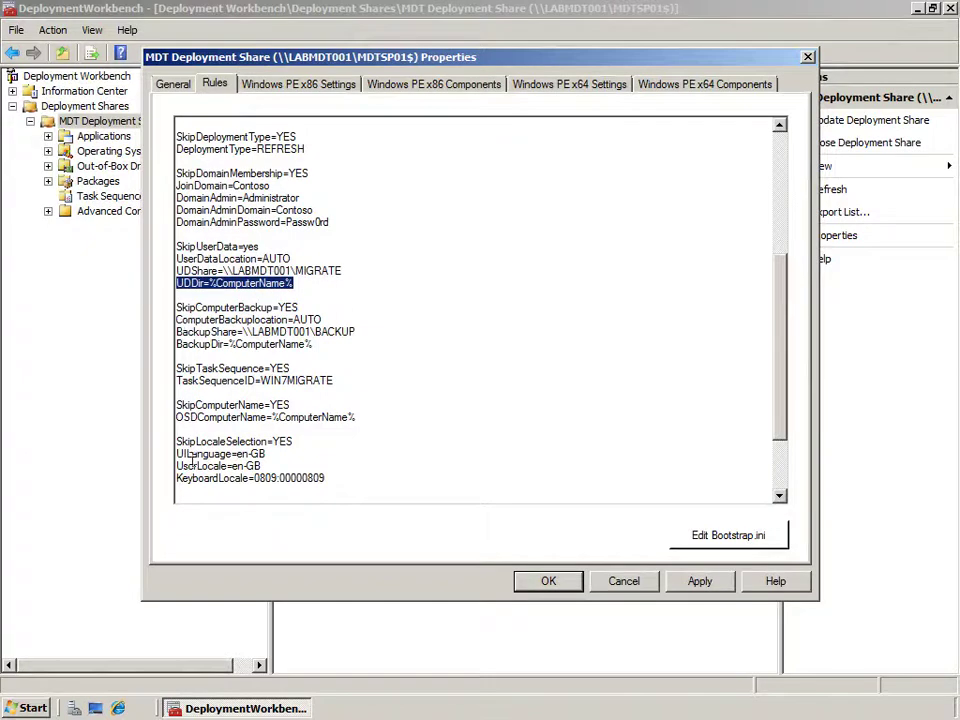
{"action": "left_click", "coordinate": [36, 681]}
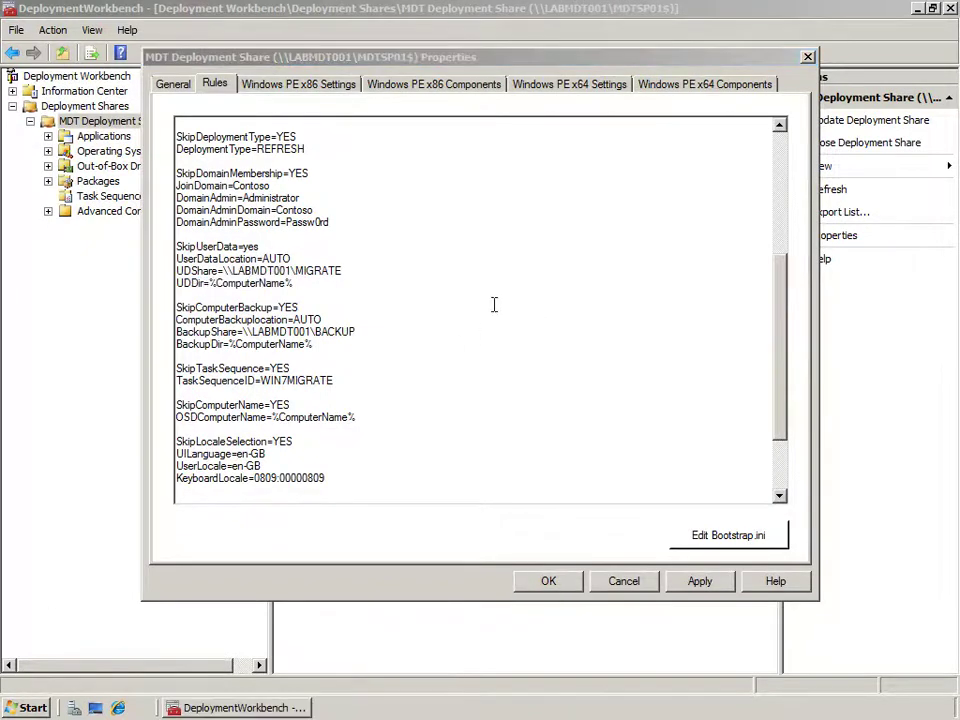
{"action": "left_click_drag", "start_coordinate": [313, 344], "coordinate": [176, 307]}
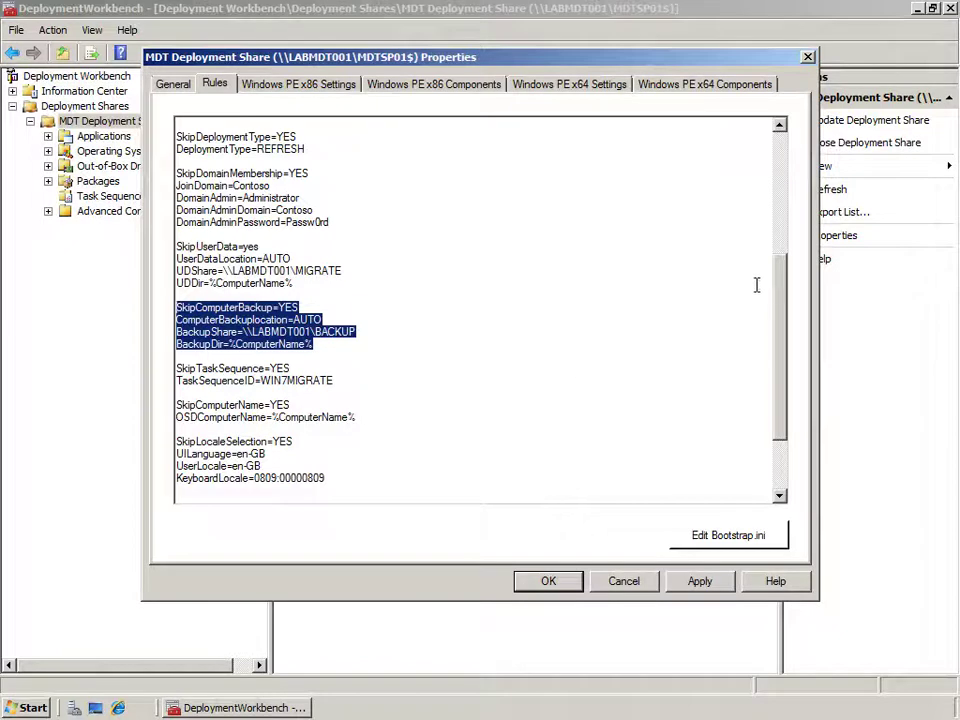
{"action": "left_click_drag", "start_coordinate": [780, 289], "coordinate": [774, 336]}
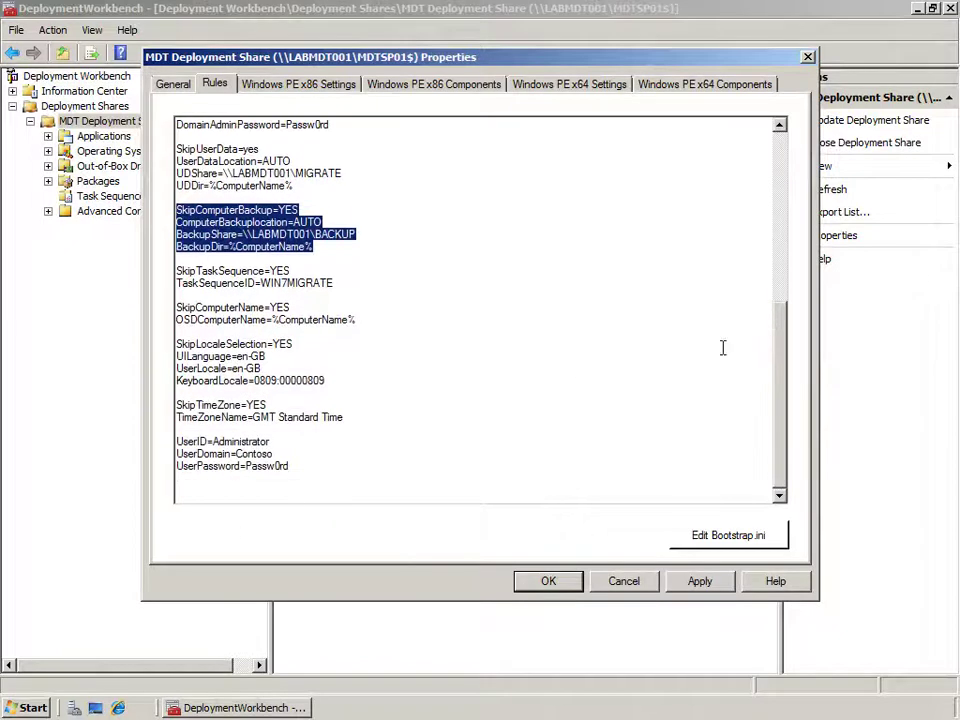
{"action": "left_click_drag", "start_coordinate": [338, 281], "coordinate": [175, 271]}
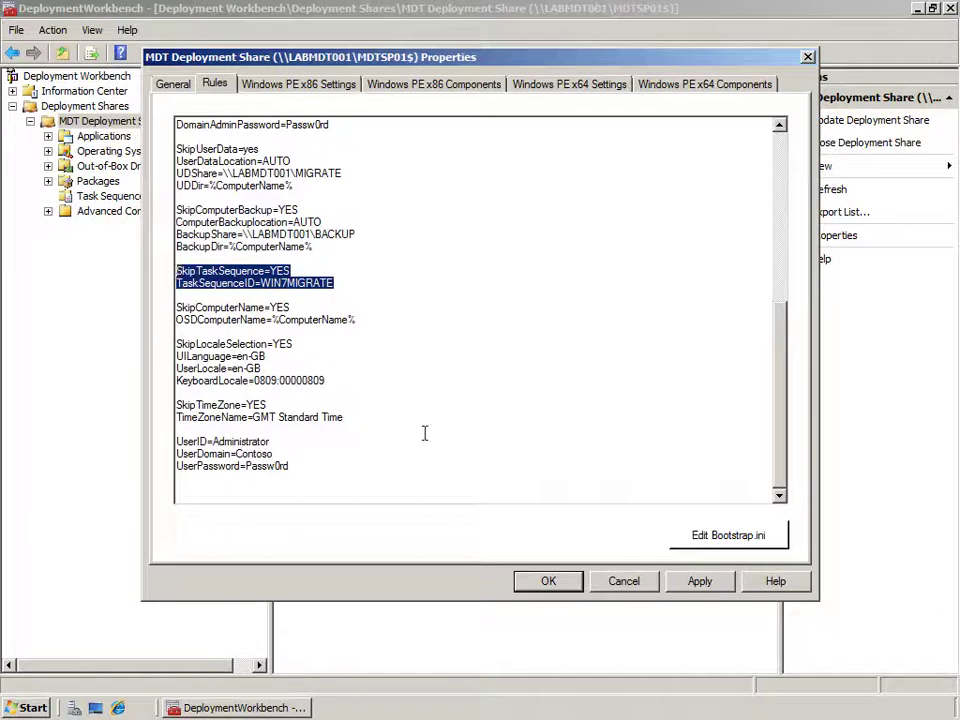
{"action": "left_click_drag", "start_coordinate": [358, 320], "coordinate": [175, 308]}
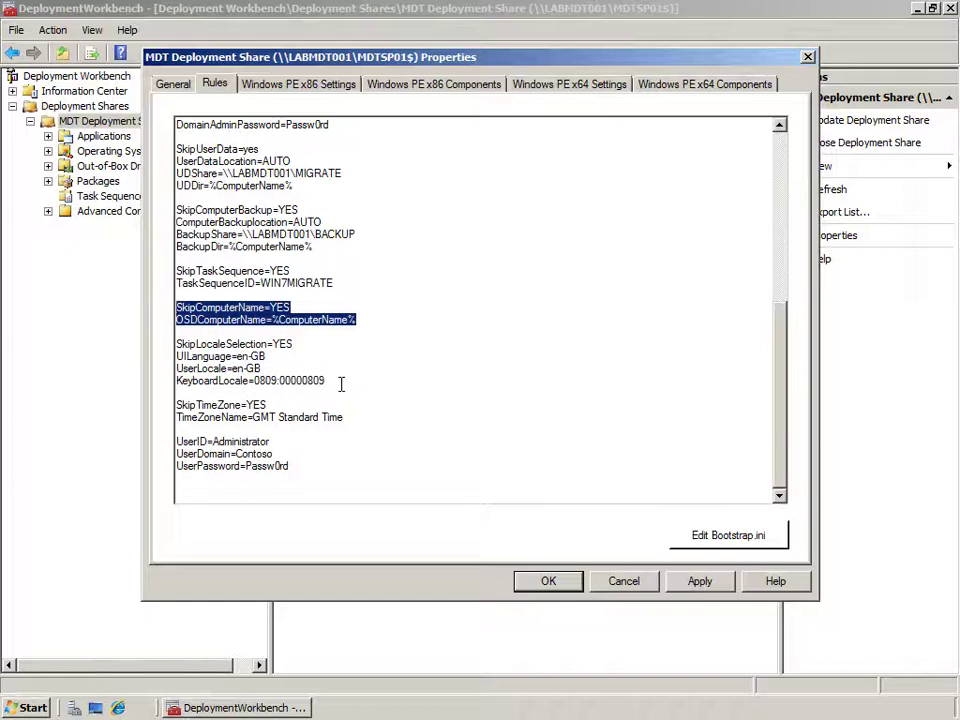
{"action": "left_click", "coordinate": [337, 381]}
{"action": "left_click_drag", "start_coordinate": [337, 381], "coordinate": [177, 344]}
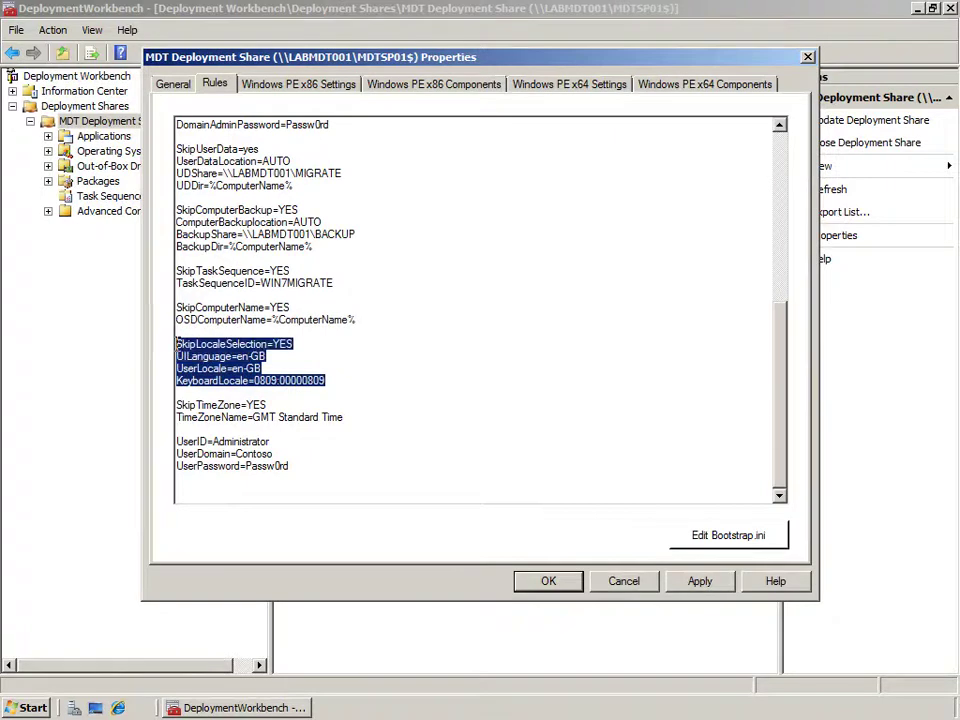
{"action": "left_click_drag", "start_coordinate": [357, 418], "coordinate": [174, 404]}
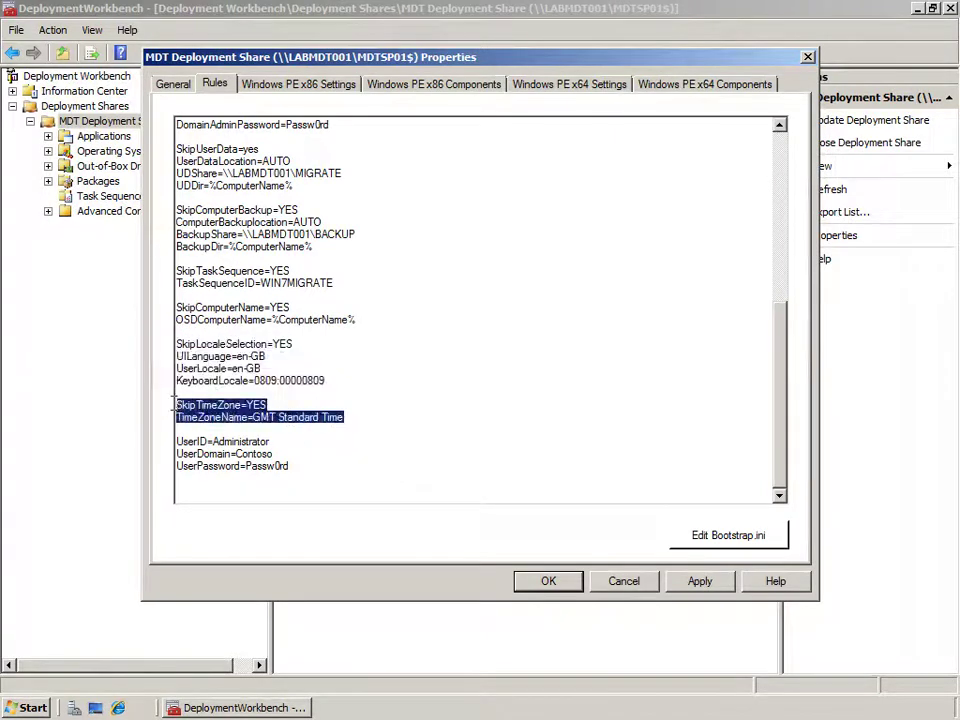
{"action": "left_click_drag", "start_coordinate": [309, 465], "coordinate": [175, 439]}
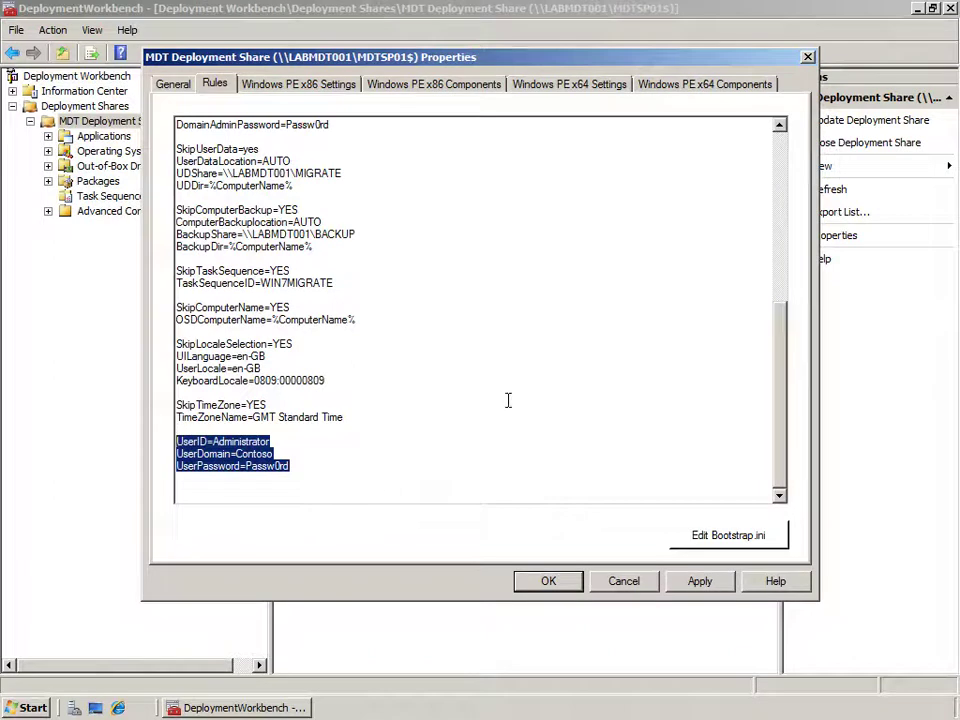
Confirm the deployment share properties with OK and minimize Deployment Workbench.
{"action": "left_click", "coordinate": [548, 583]}
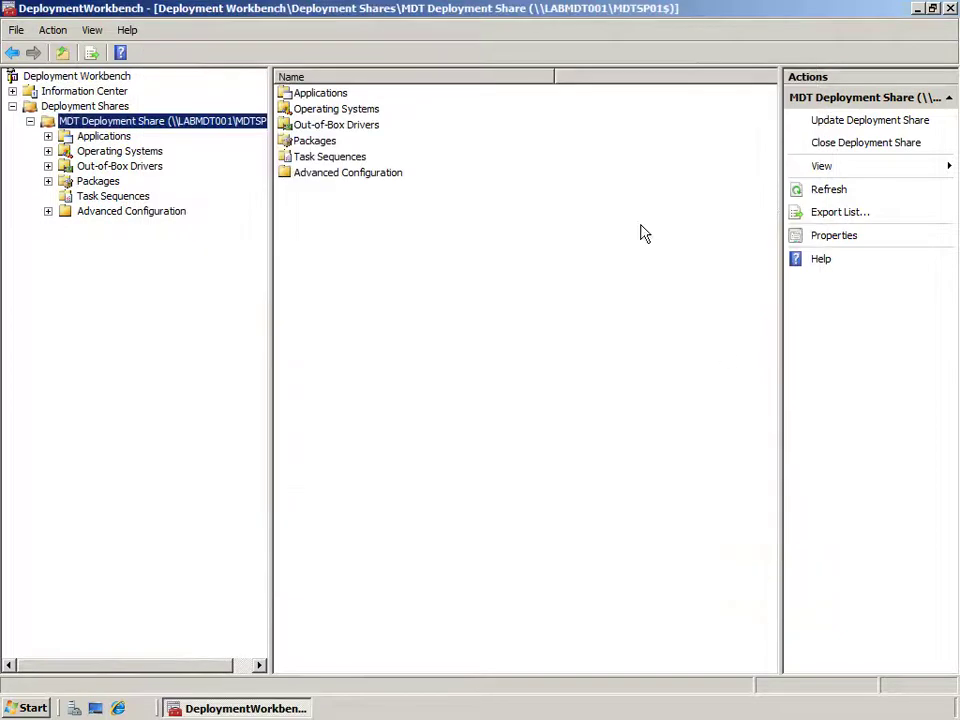
{"action": "right_click", "coordinate": [171, 121]}
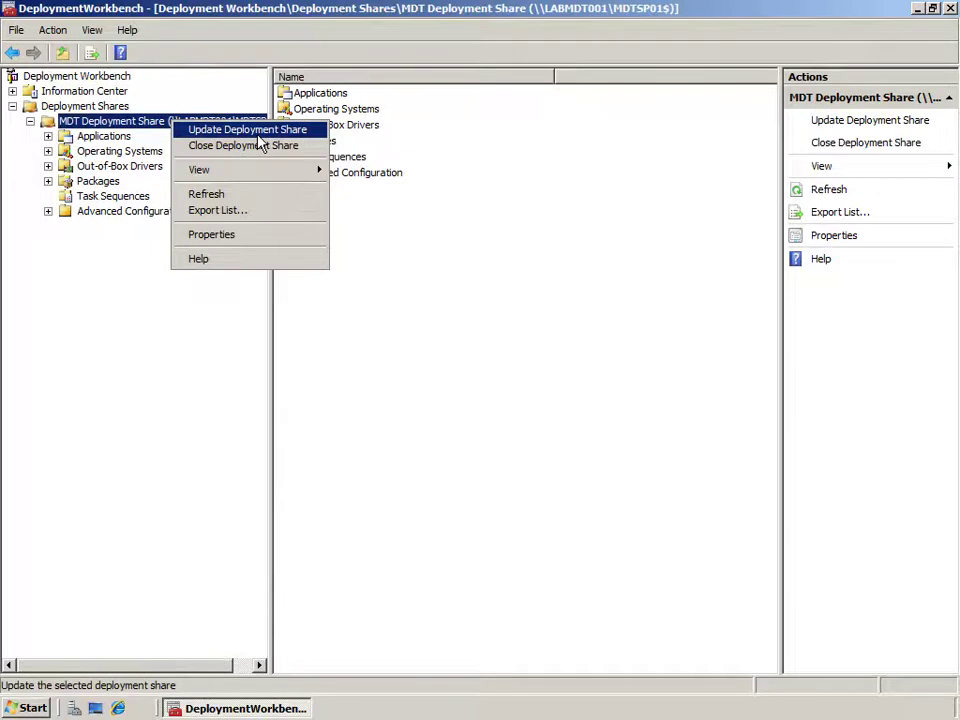
{"action": "left_click", "coordinate": [450, 278]}
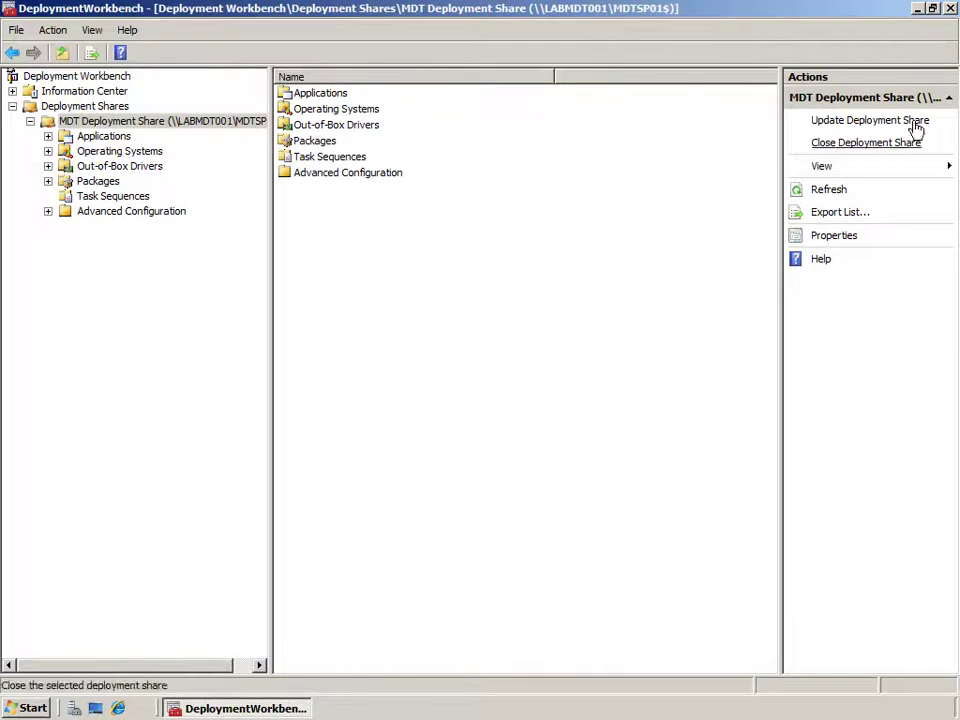
{"action": "left_click", "coordinate": [918, 10]}
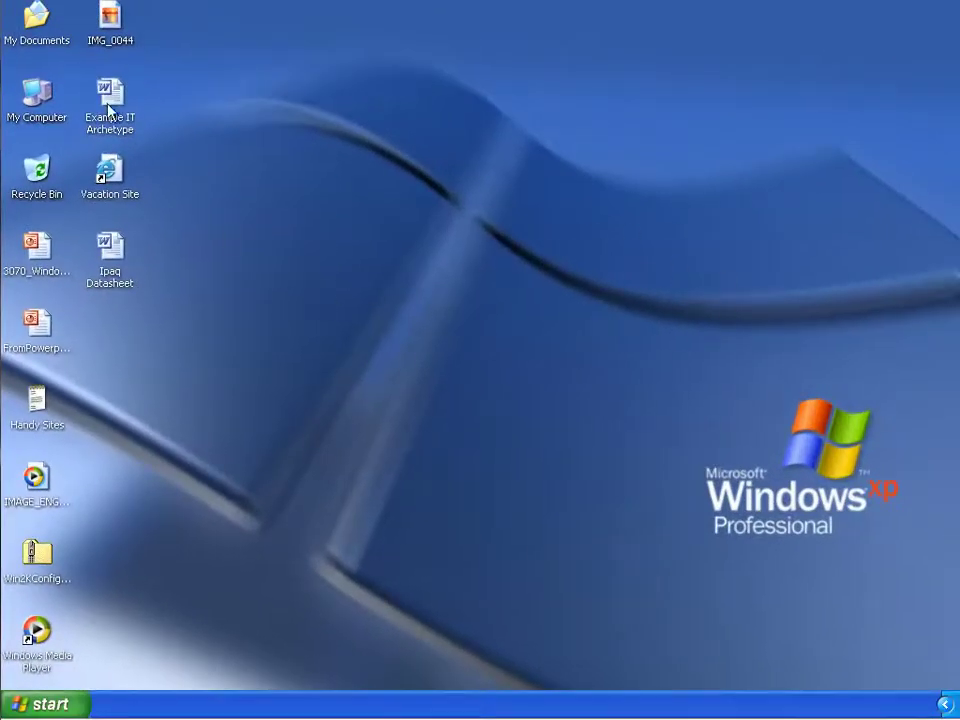
Launch Command Prompt on the XP client with Run As, using the Administrator account and password.
{"action": "left_click", "coordinate": [110, 262]}
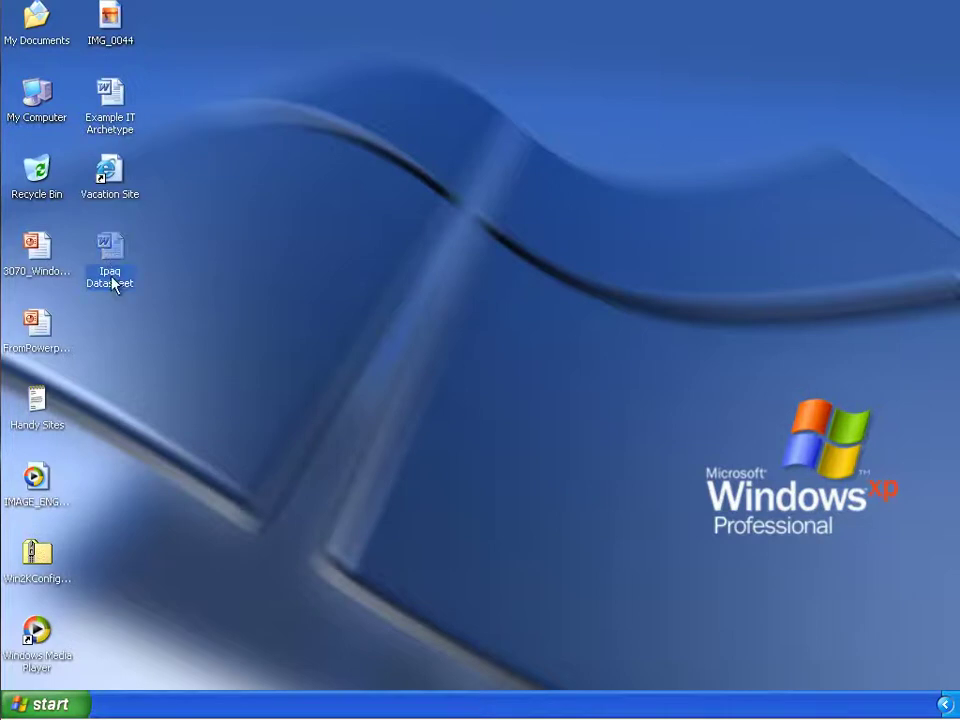
{"action": "left_click", "coordinate": [79, 703]}
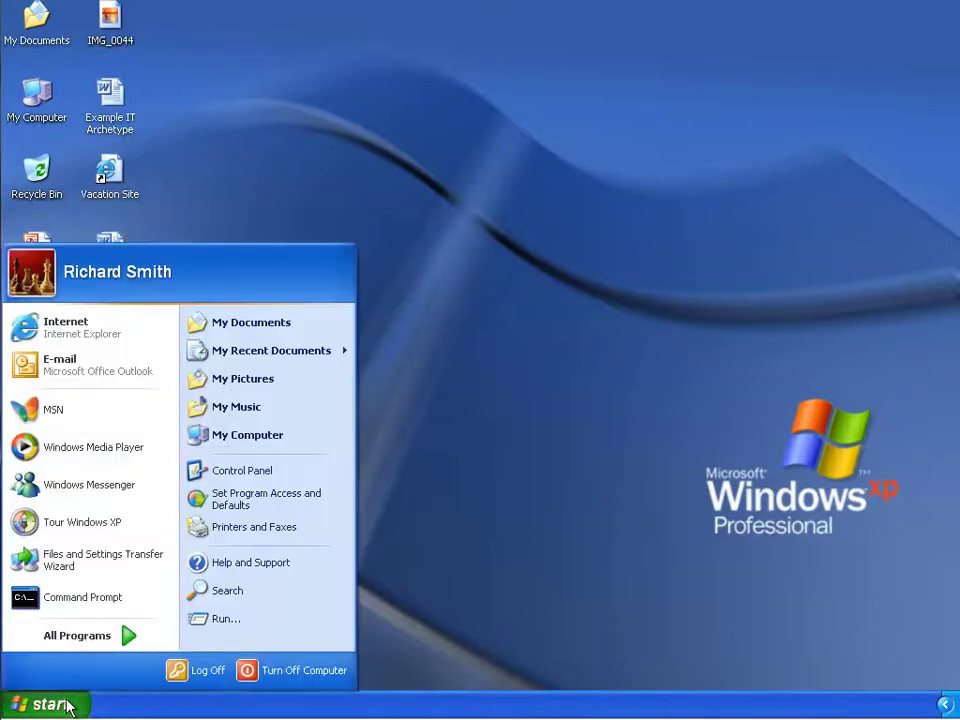
{"action": "right_click", "coordinate": [81, 598]}
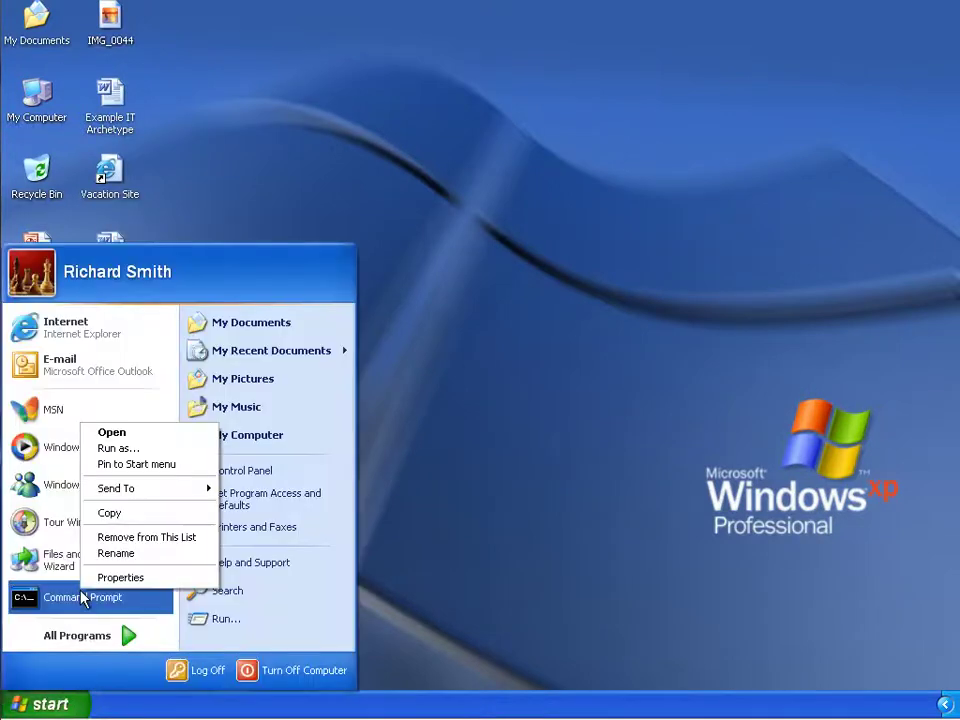
{"action": "left_click", "coordinate": [141, 454]}
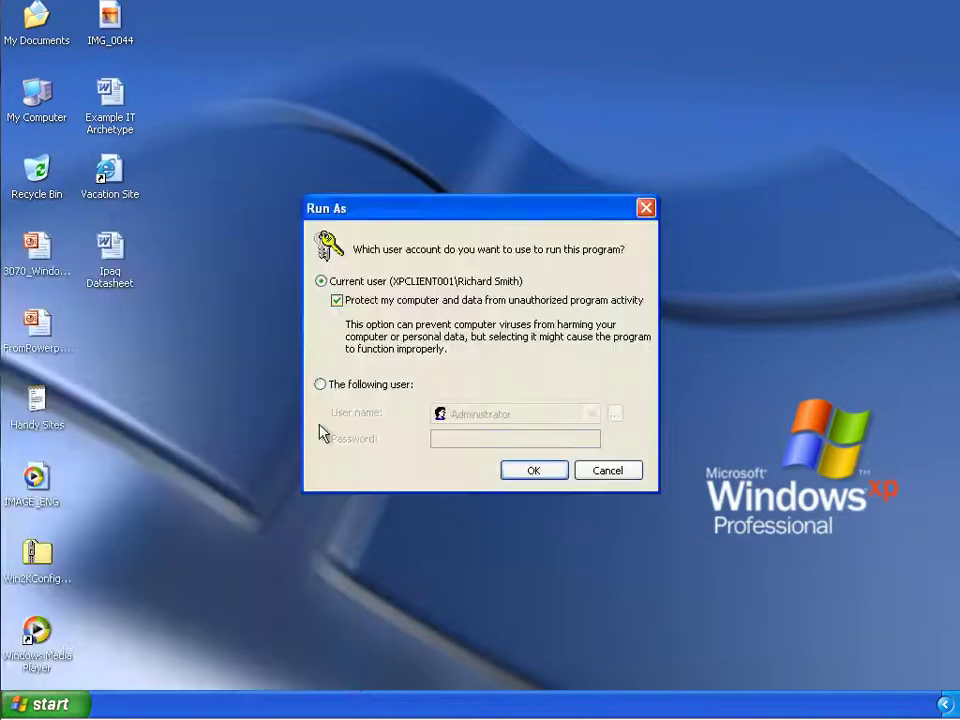
{"action": "left_click", "coordinate": [386, 390]}
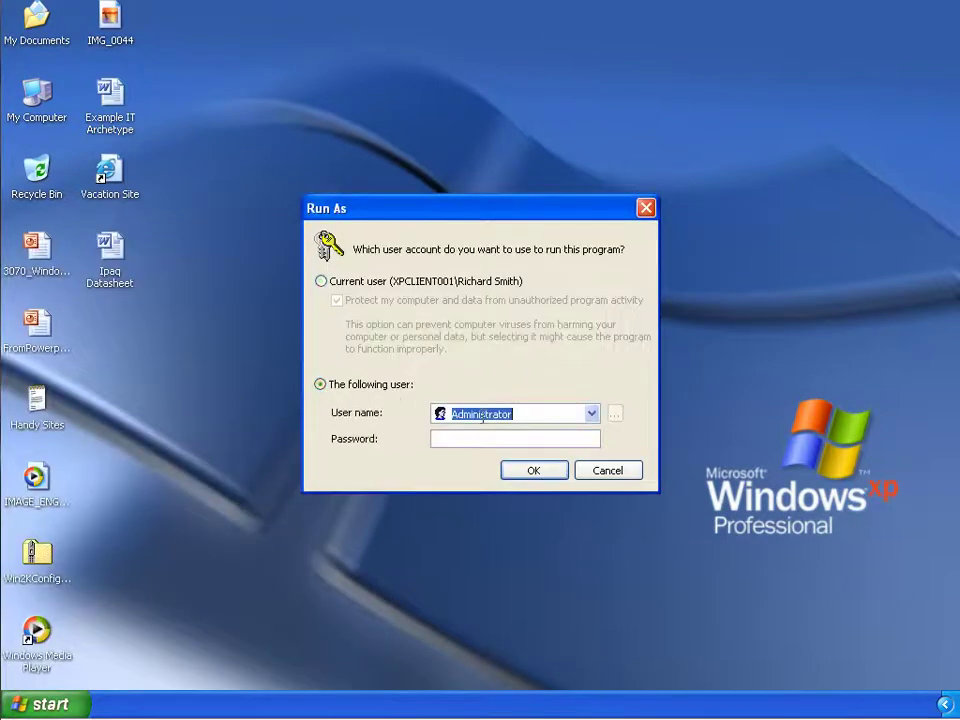
{"action": "left_click", "coordinate": [476, 437]}
{"action": "type", "text": "********"}
{"action": "key", "text": "Return"}
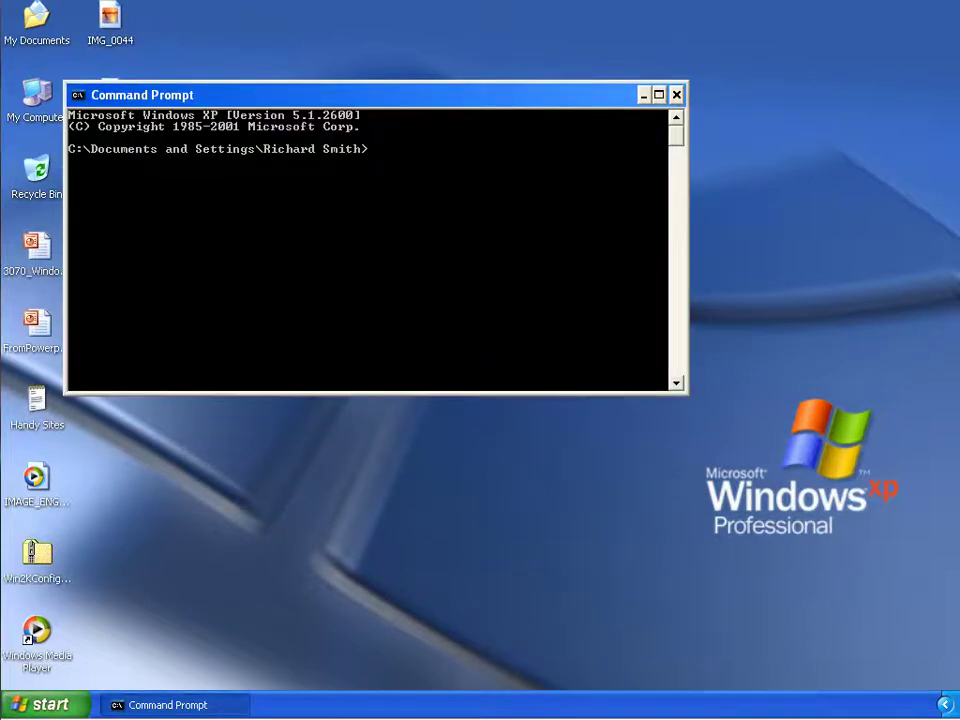
Run \\Labmdt001\mdtsp01$\Scripts\LiteTouch.vbs from the Command Prompt, then close the prompt window.
{"action": "type", "text": "\\Labmdt001\\mdtsp01$\\Scripts\\LiteTouch.vbs"}
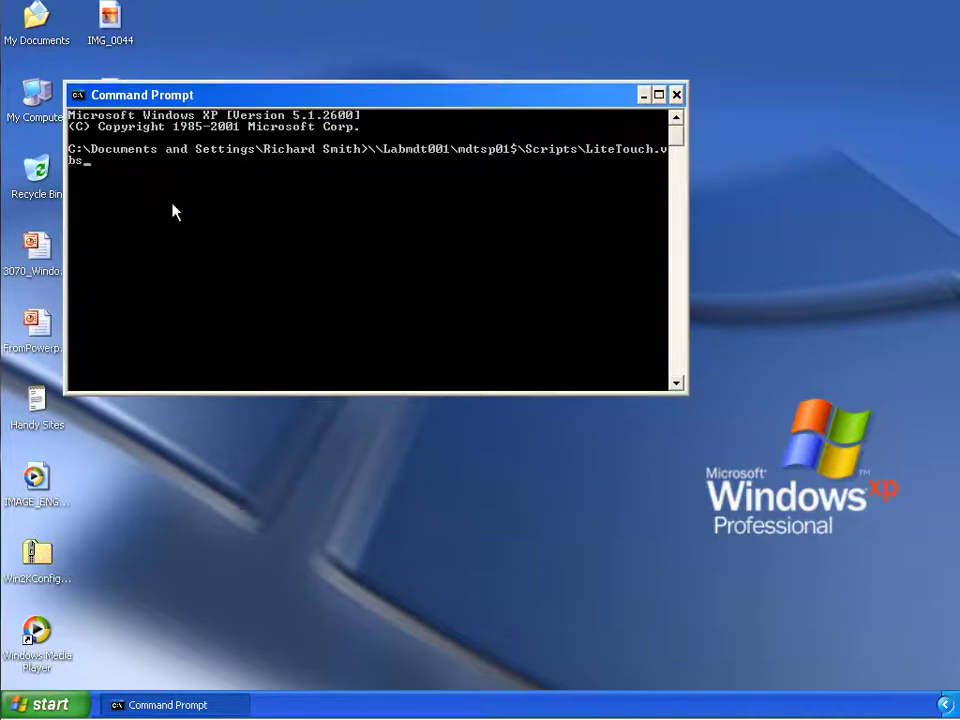
{"action": "key", "text": "Return"}
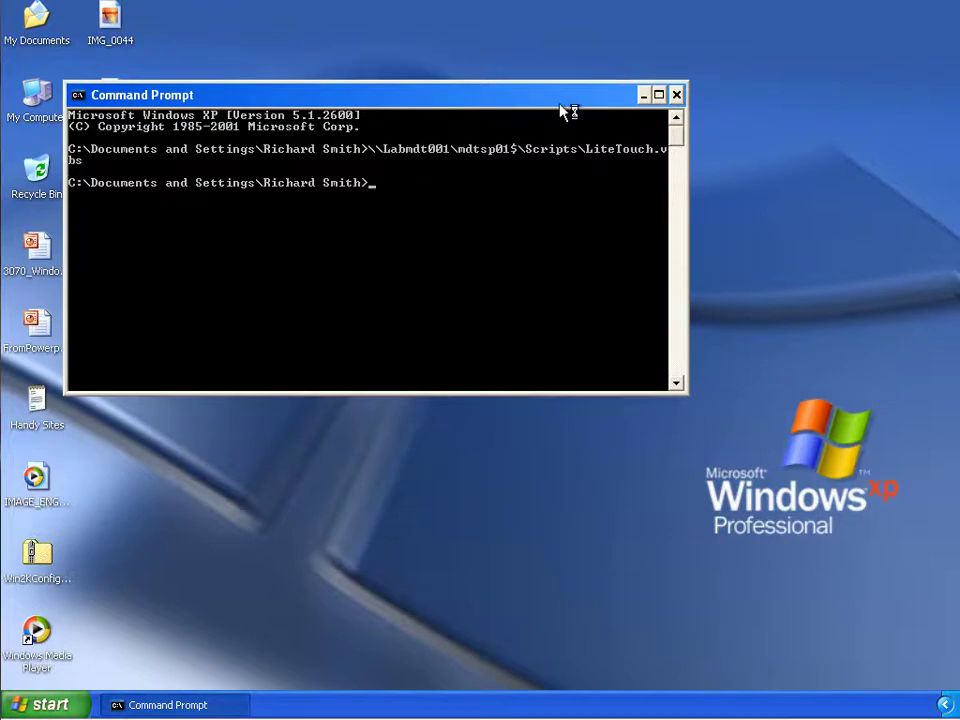
{"action": "left_click", "coordinate": [677, 96]}
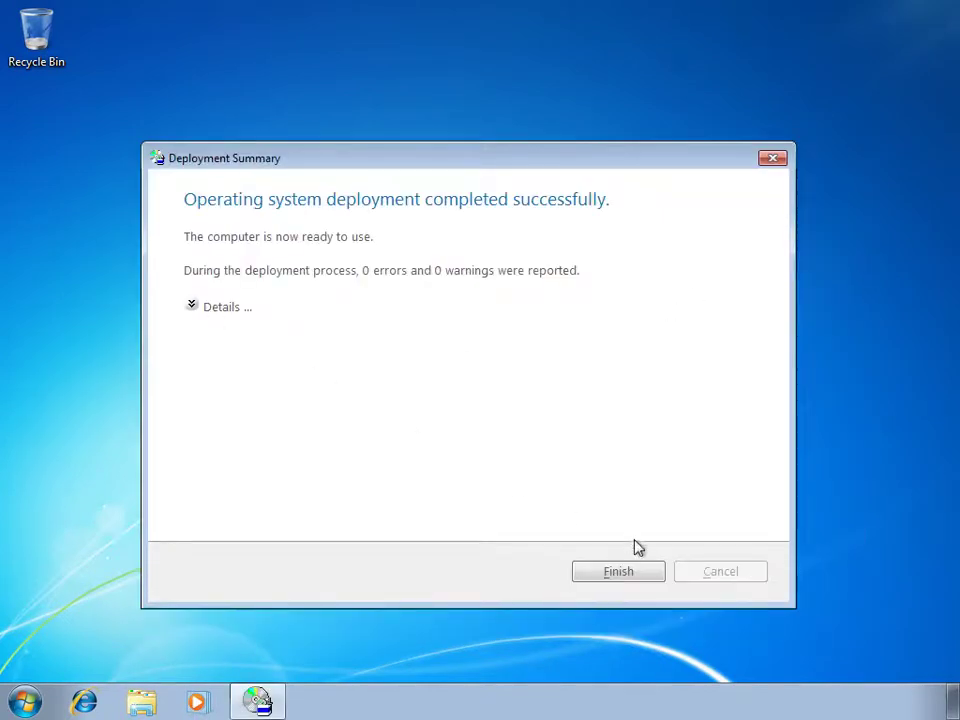
Dismiss the deployment summary and log off Windows 7.
{"action": "left_click", "coordinate": [620, 574]}
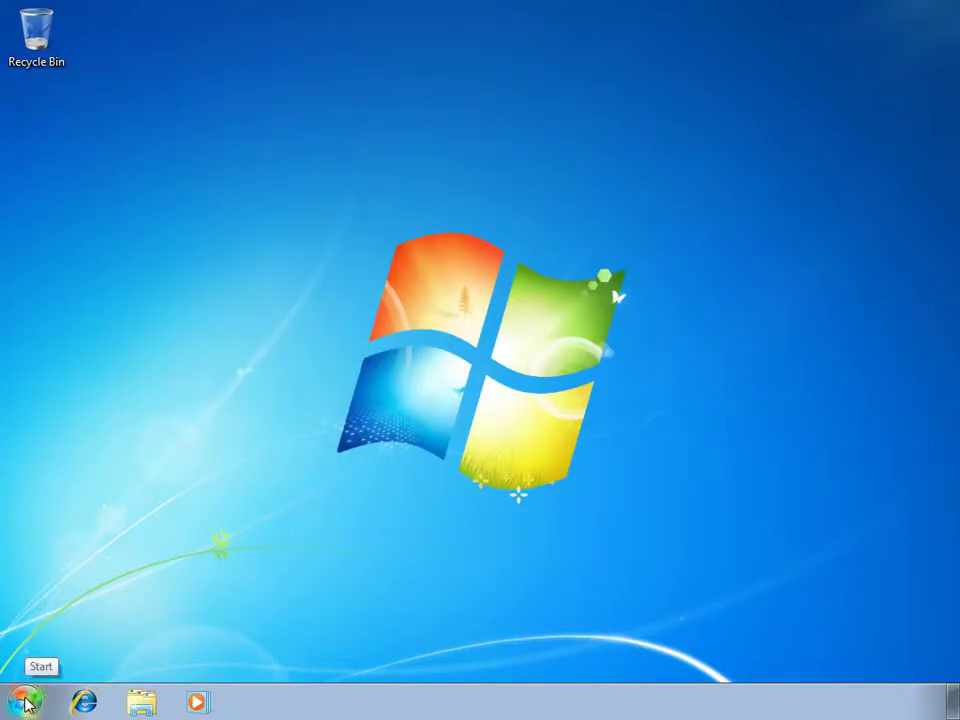
{"action": "left_click", "coordinate": [26, 703]}
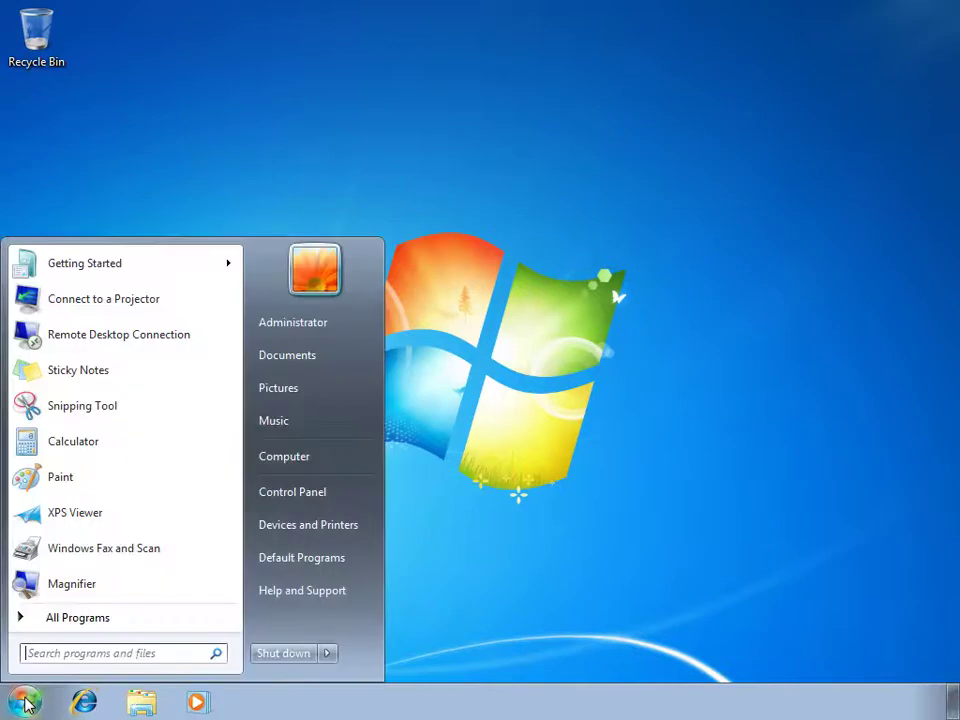
{"action": "left_click", "coordinate": [331, 655]}
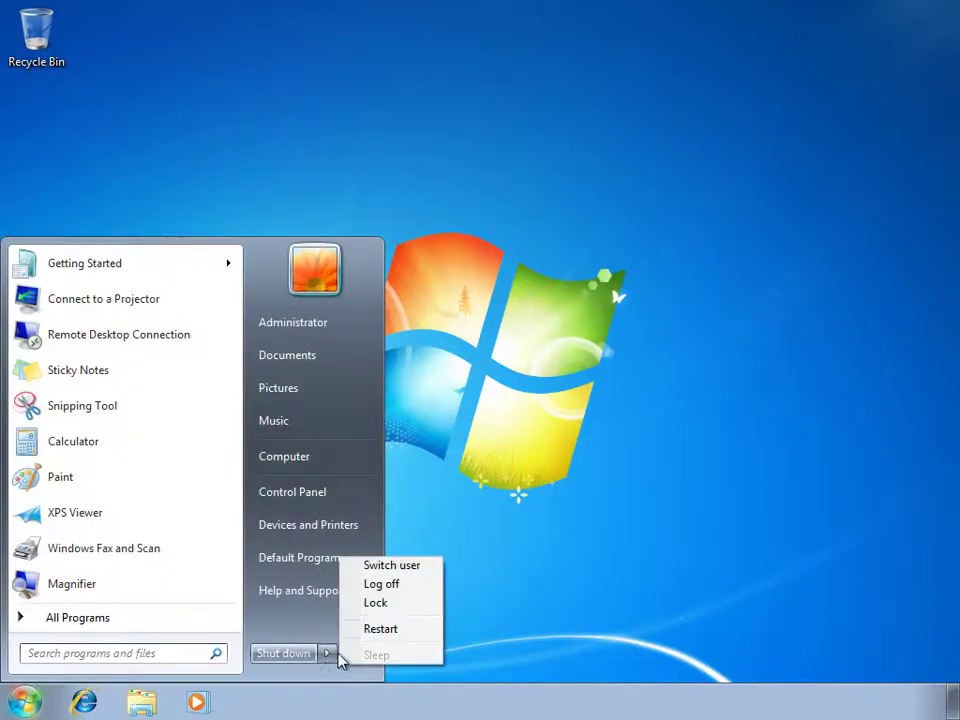
{"action": "left_click", "coordinate": [414, 588]}
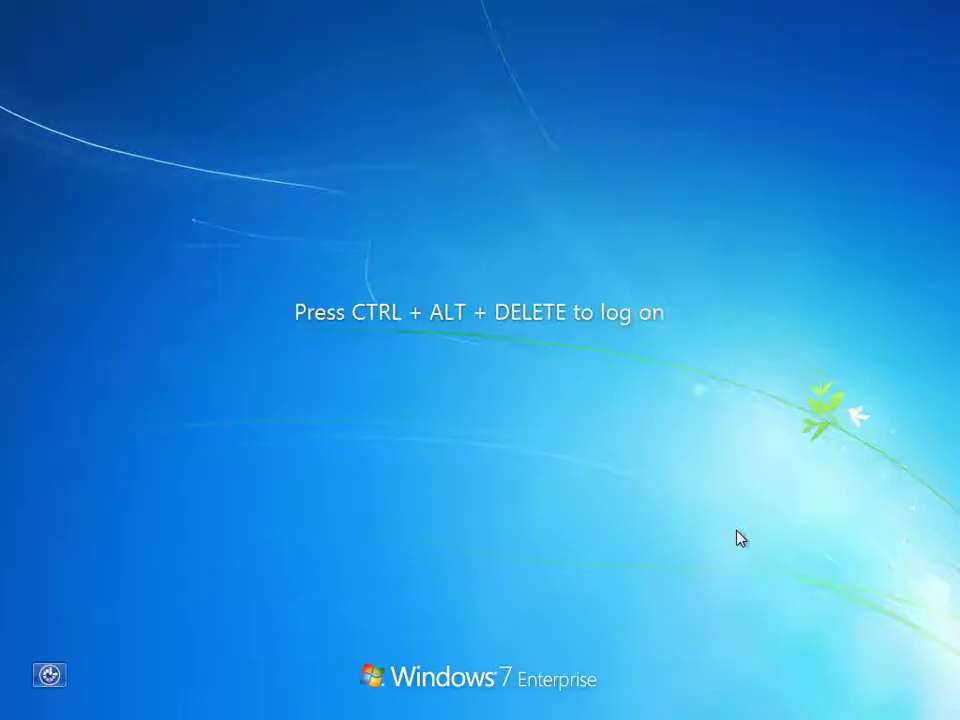
Log on to XPCLIENT001 as Other User with the migrated local account name and password.
{"action": "key", "text": "ctrl+alt+Delete"}
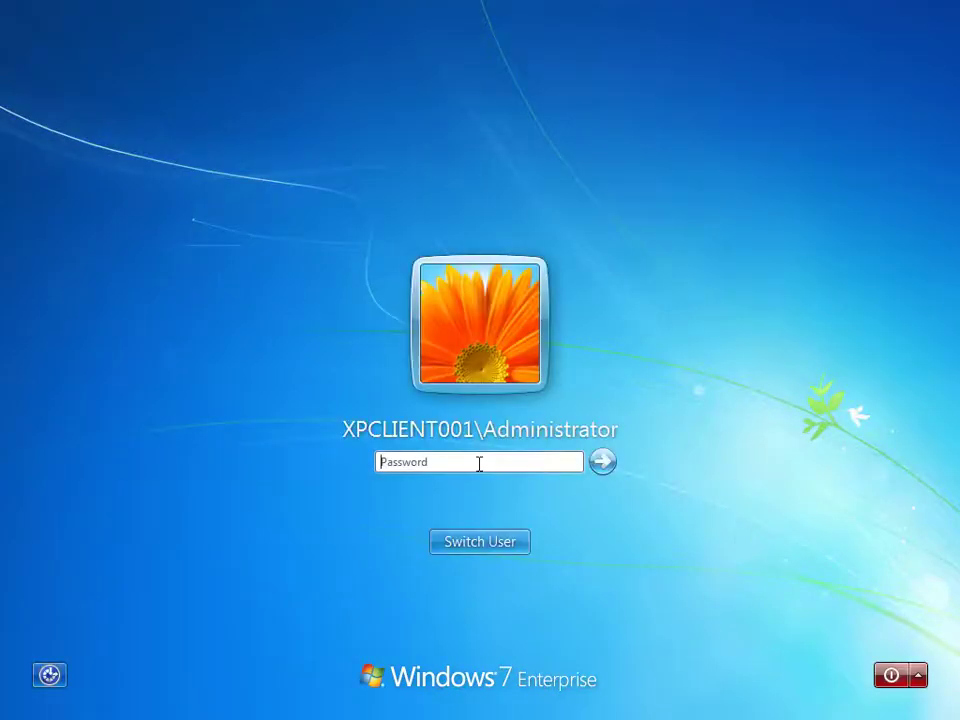
{"action": "left_click", "coordinate": [505, 537]}
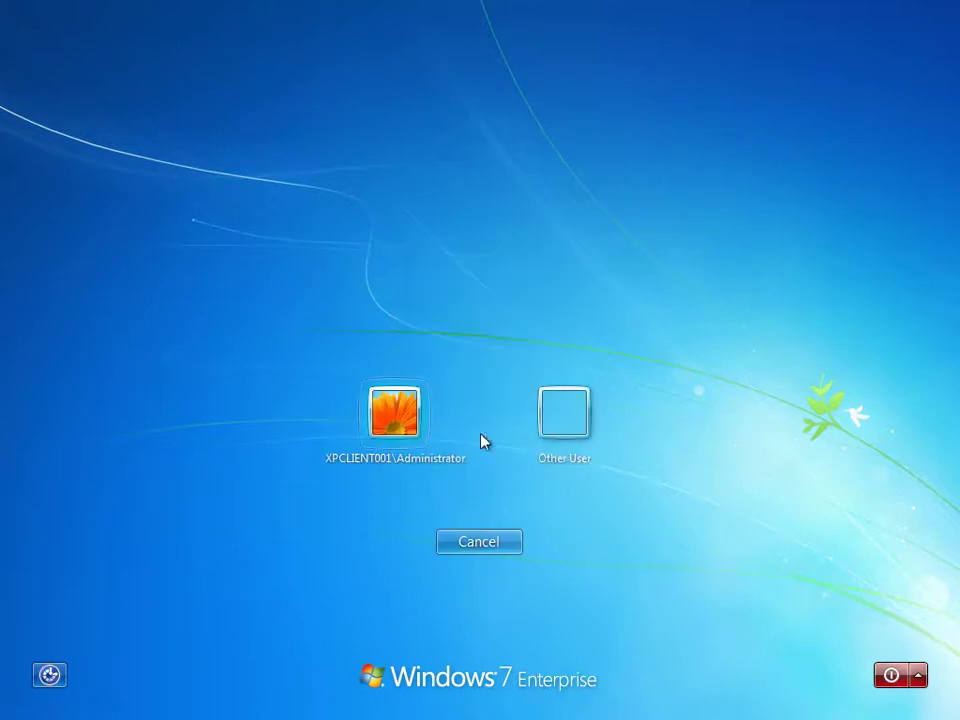
{"action": "left_click", "coordinate": [561, 422]}
{"action": "left_click", "coordinate": [462, 406]}
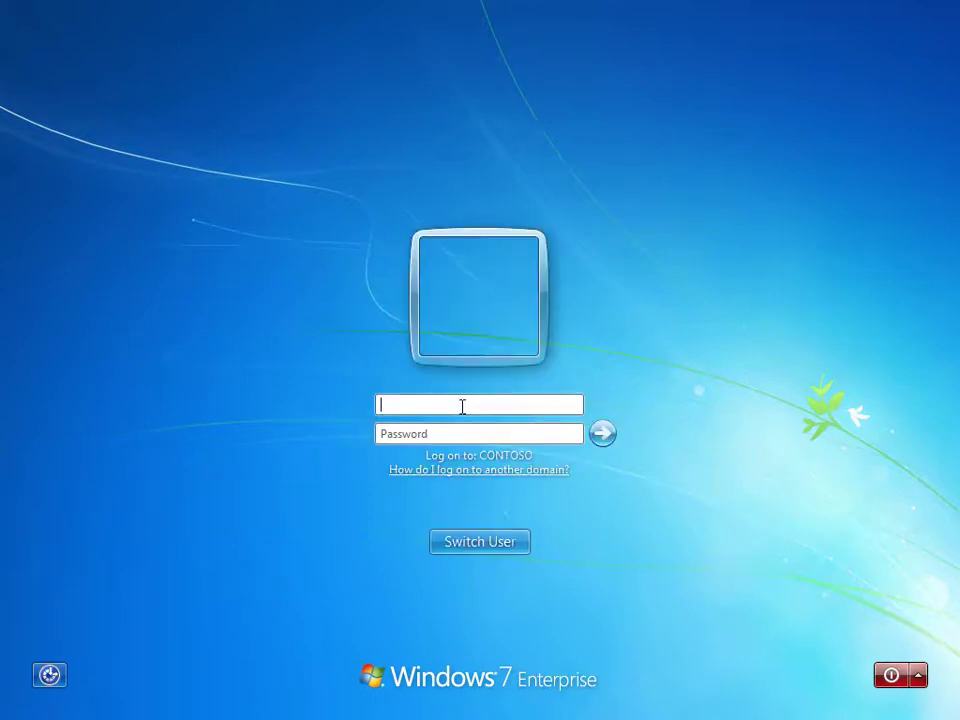
{"action": "key", "text": "Tab"}
{"action": "type", "text": "********"}
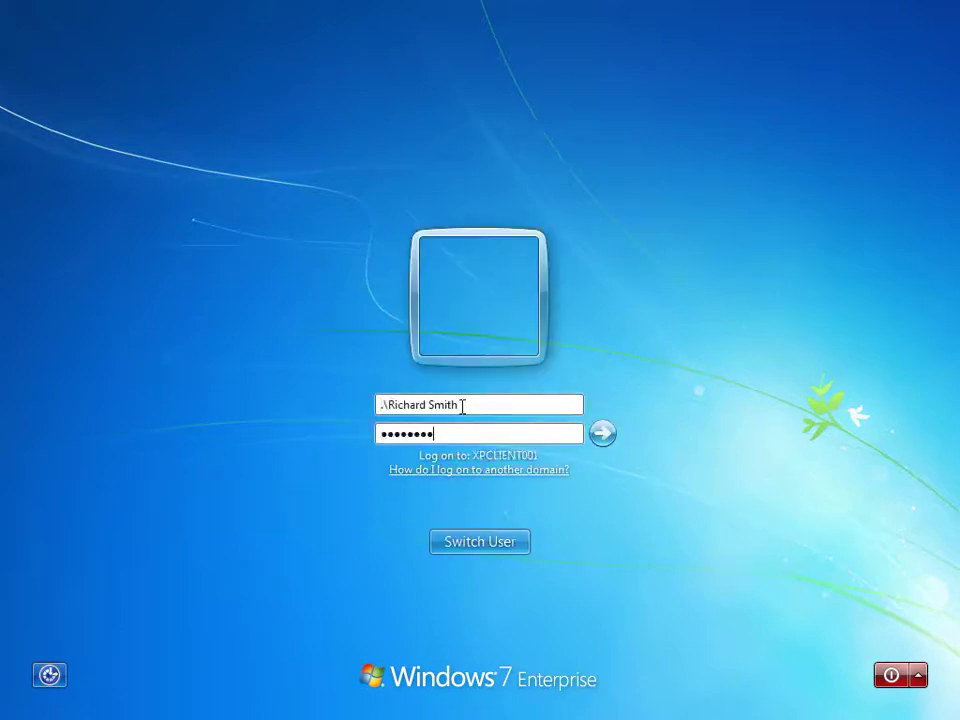
{"action": "key", "text": "Return"}
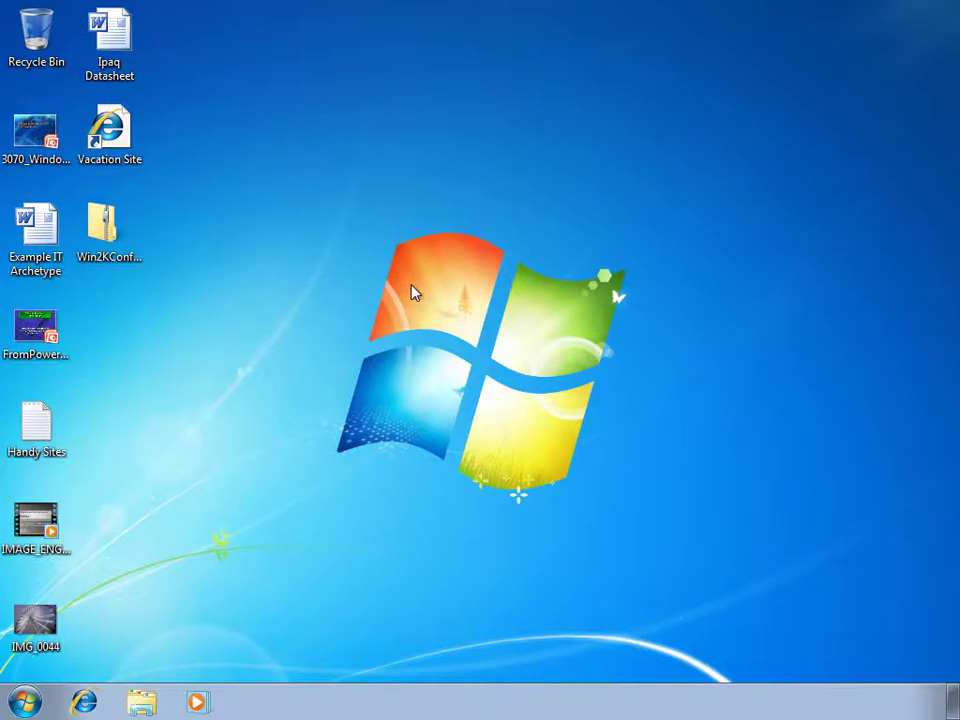
{"action": "left_click", "coordinate": [109, 232]}
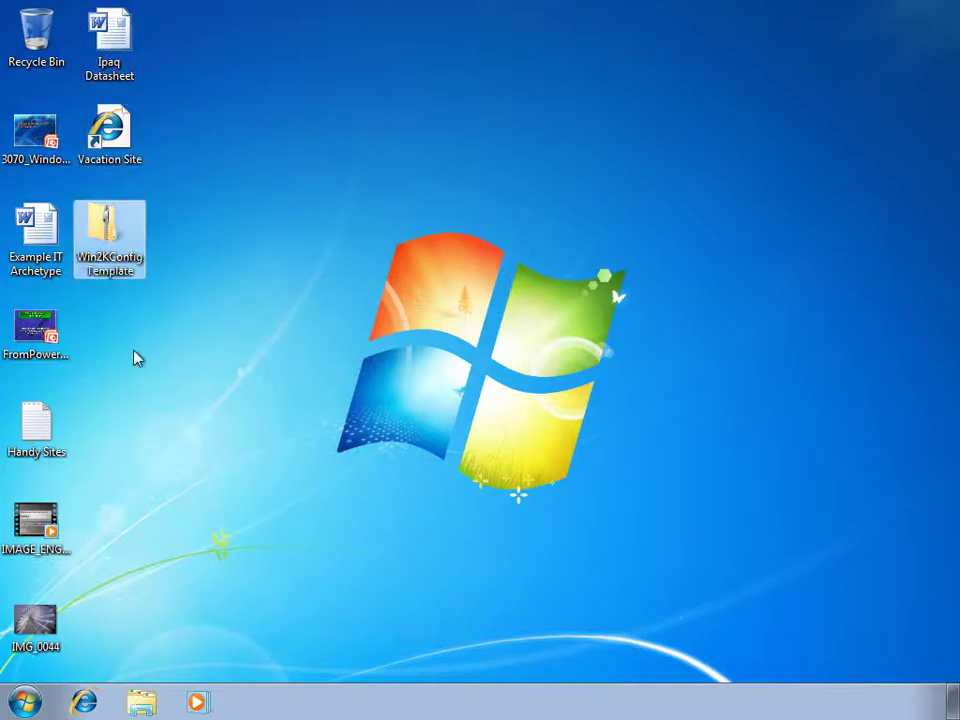
{"action": "left_click", "coordinate": [27, 703]}
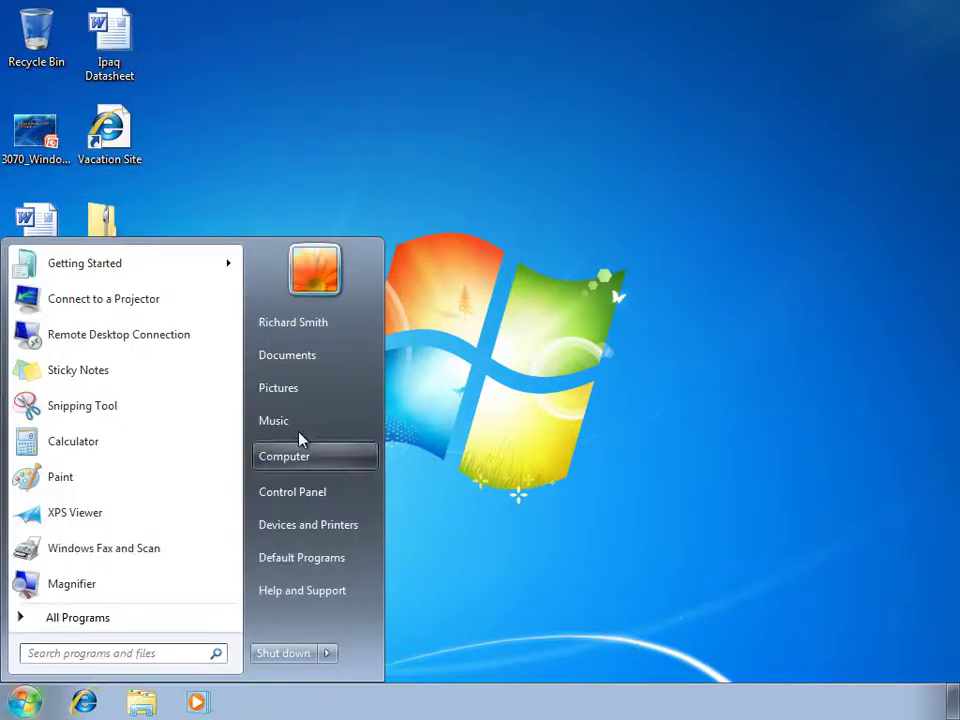
{"action": "left_click", "coordinate": [309, 357]}
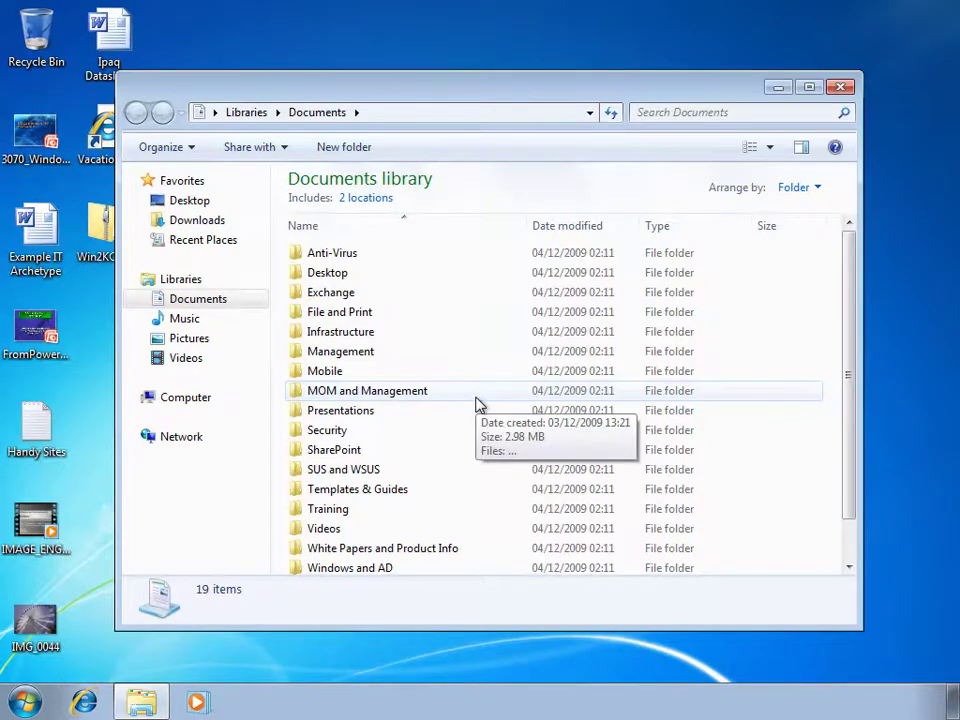
{"action": "left_click", "coordinate": [199, 341]}
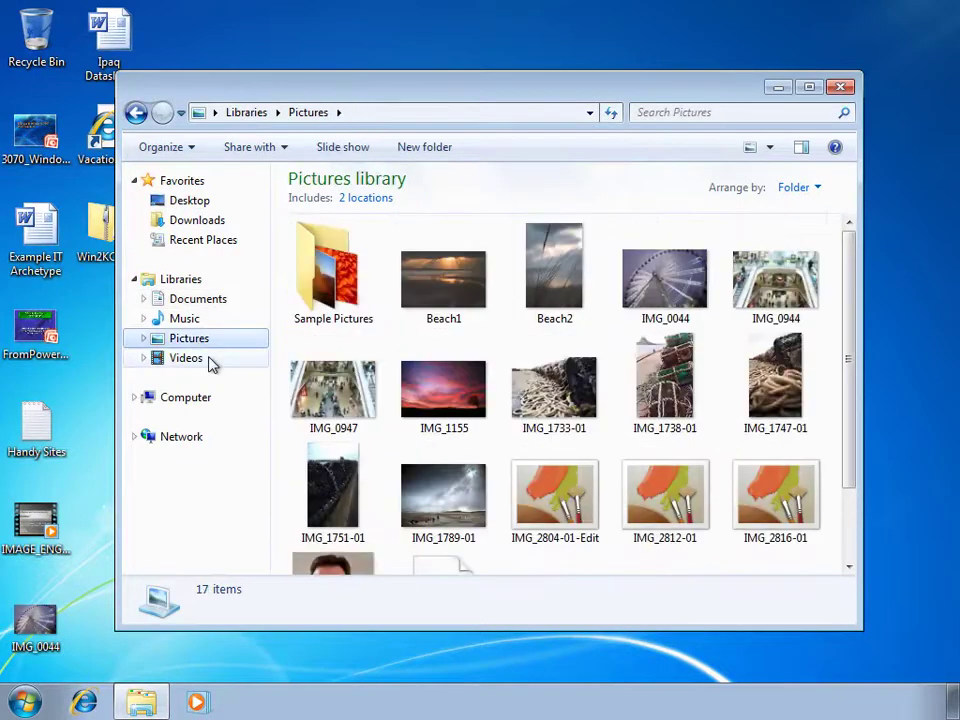
{"action": "left_click", "coordinate": [840, 88]}
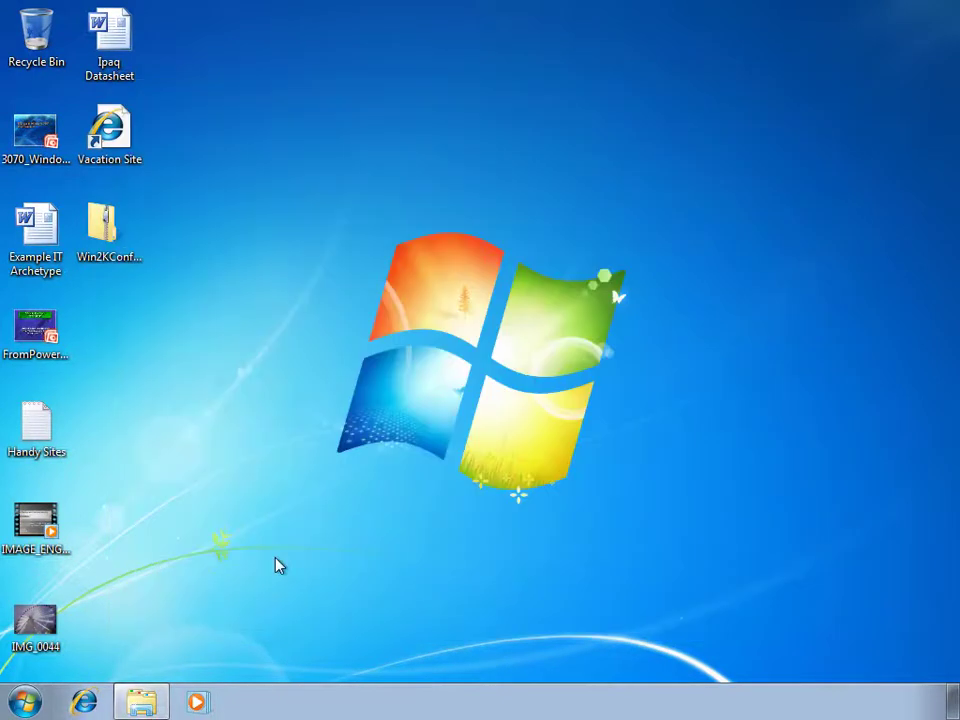
{"action": "left_click", "coordinate": [23, 697]}
{"action": "left_click", "coordinate": [325, 321]}
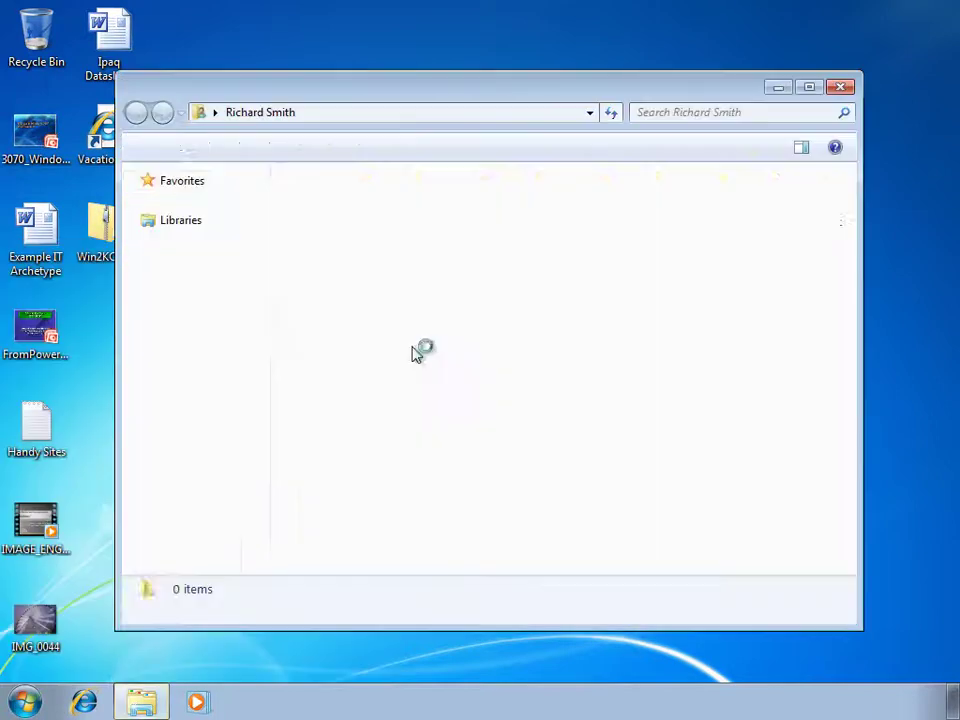
{"action": "left_click", "coordinate": [607, 222]}
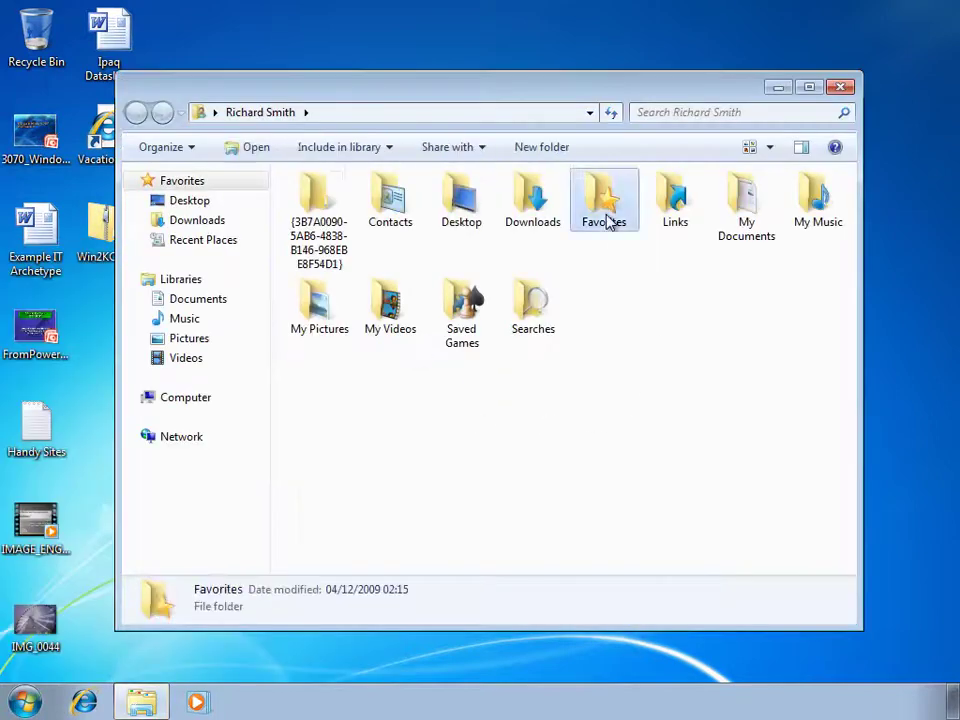
{"action": "double_click", "coordinate": [607, 222]}
{"action": "left_click", "coordinate": [376, 207]}
{"action": "left_click", "coordinate": [362, 240]}
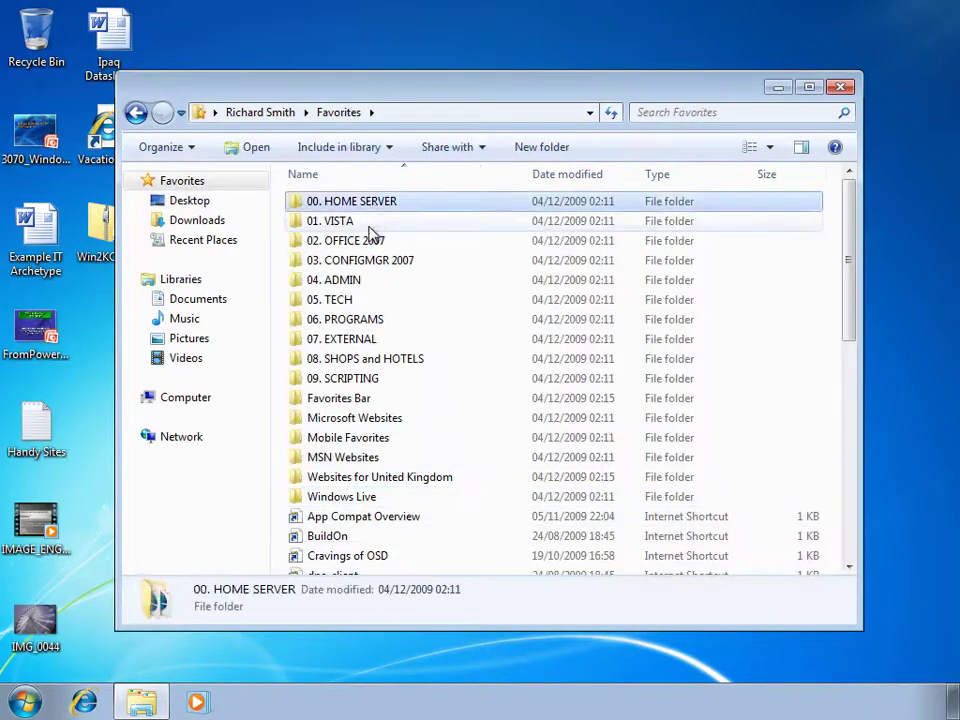
{"action": "left_click", "coordinate": [377, 418]}
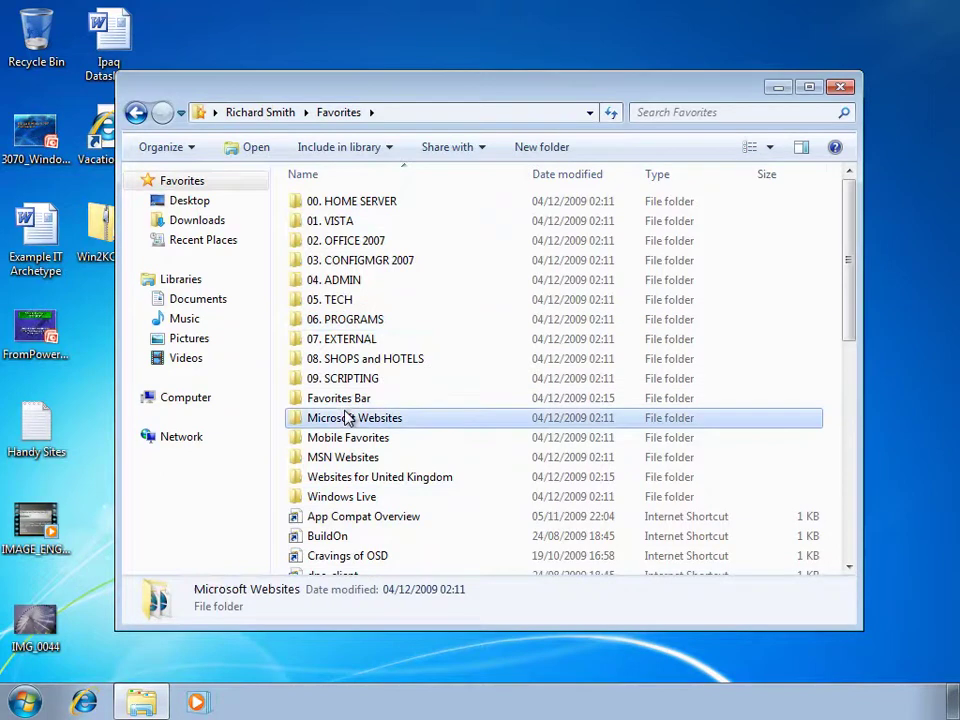
{"action": "left_click", "coordinate": [844, 88]}
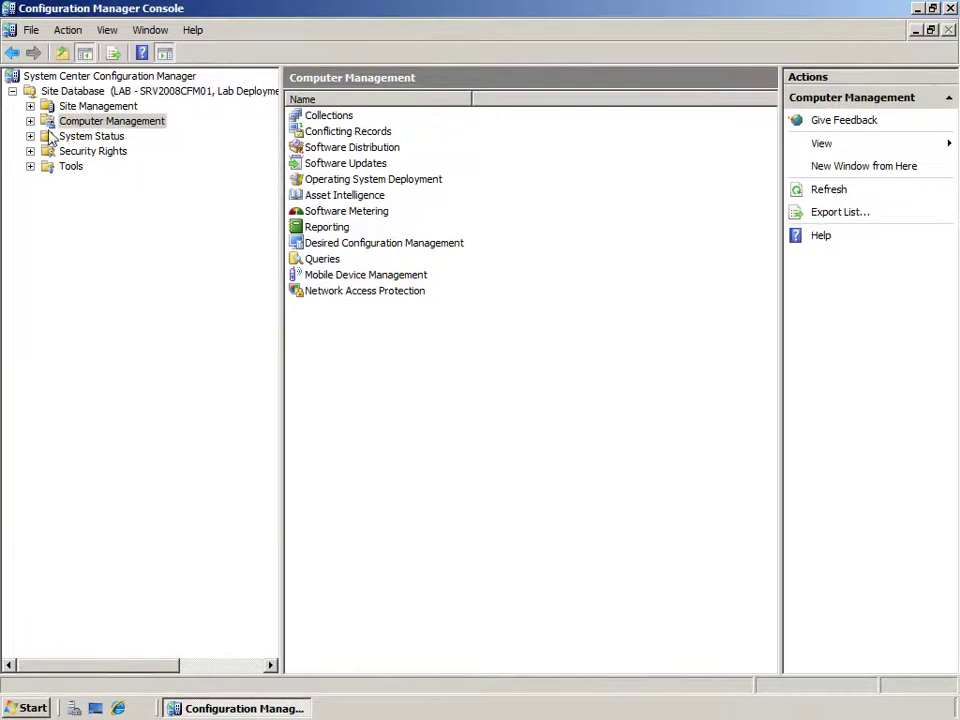
Go to Operating System Deployment > Task Sequences and choose Create Microsoft Deployment Task Sequence.
{"action": "left_click", "coordinate": [30, 121]}
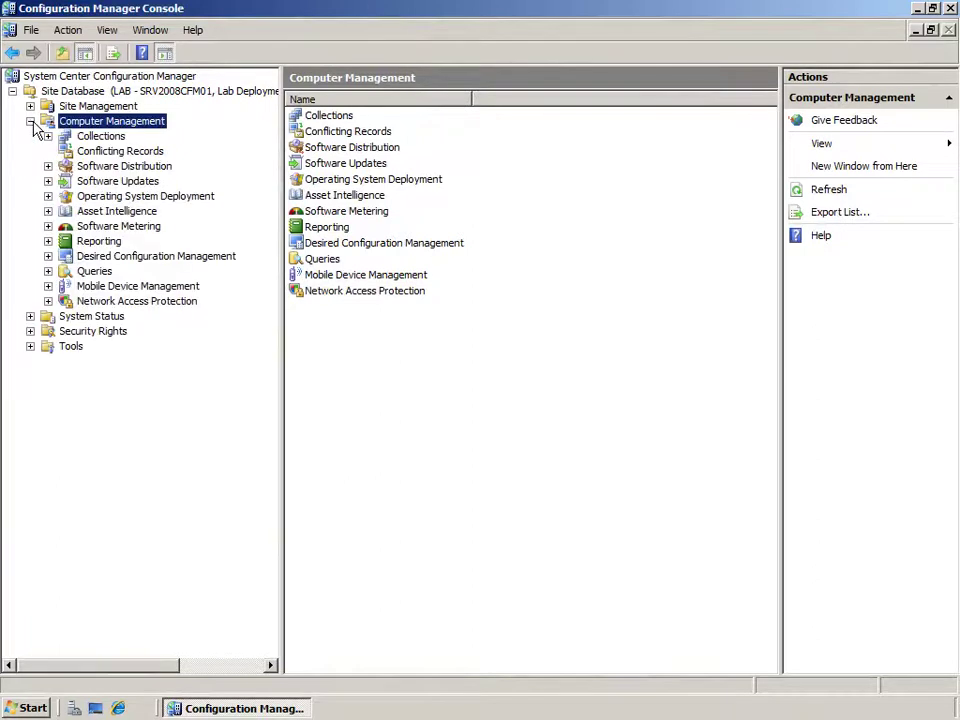
{"action": "left_click", "coordinate": [48, 196]}
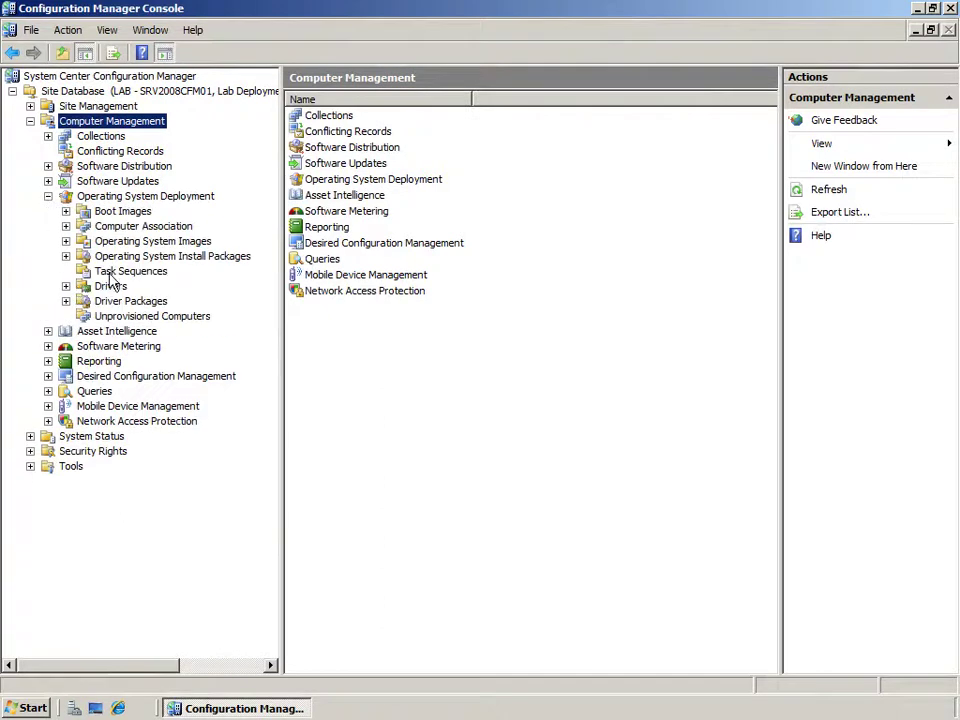
{"action": "left_click", "coordinate": [112, 275]}
{"action": "left_click", "coordinate": [436, 177]}
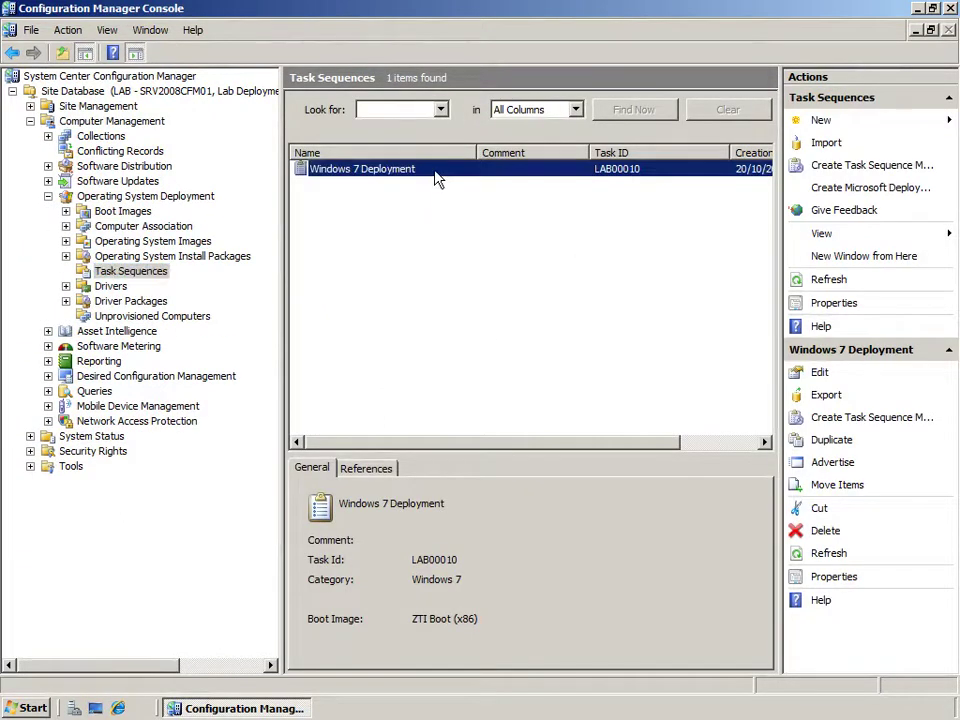
{"action": "right_click", "coordinate": [133, 271]}
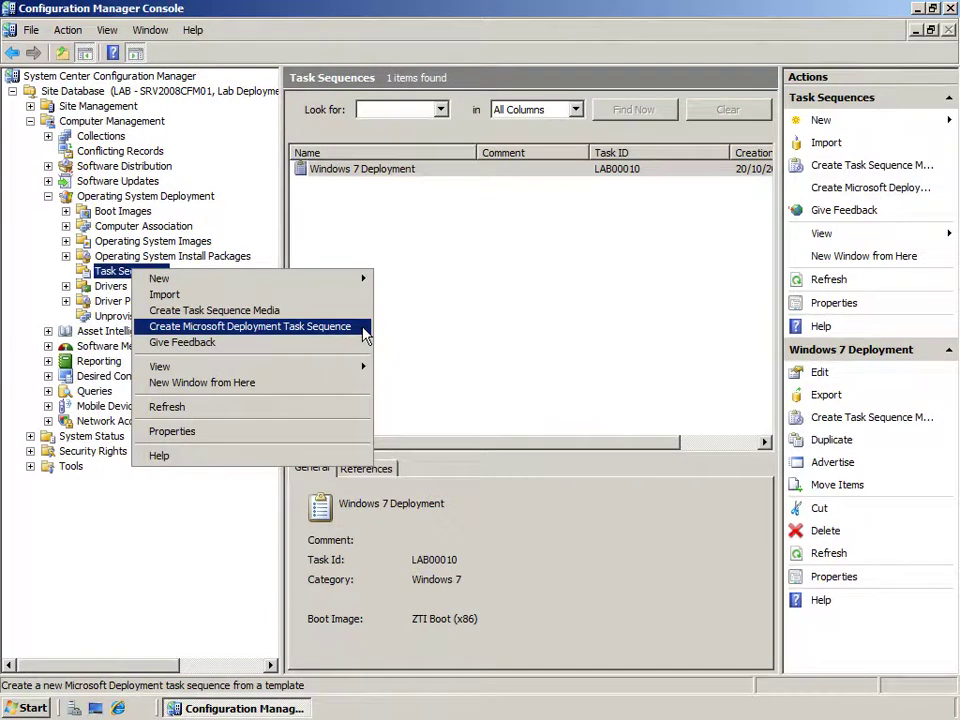
{"action": "left_click", "coordinate": [364, 336]}
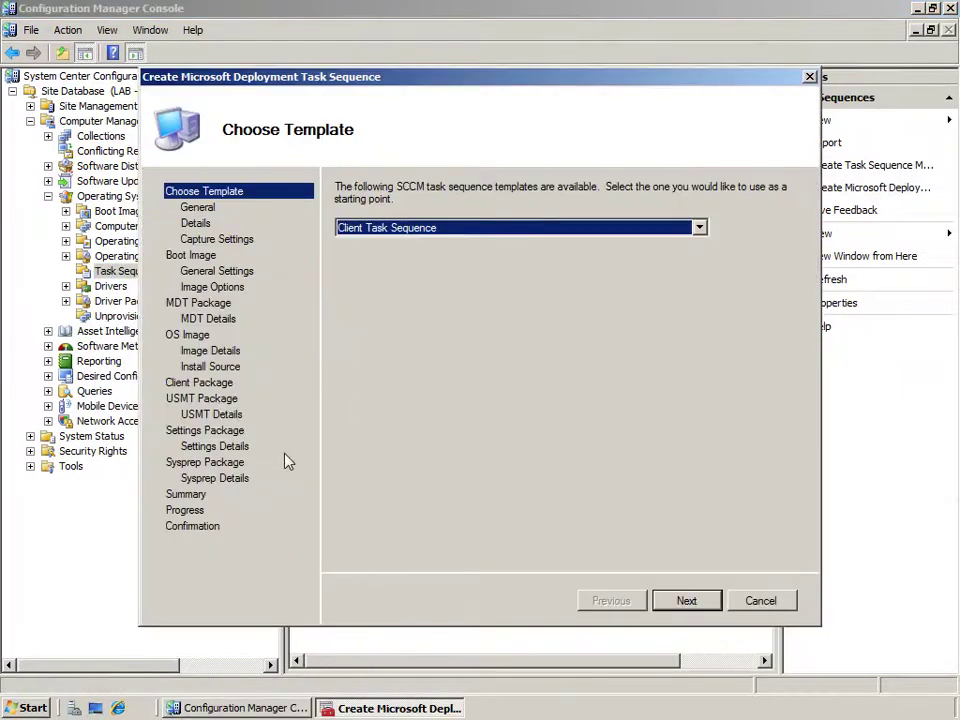
Keep the Client Task Sequence template and name the new task sequence NEW.
{"action": "left_click", "coordinate": [699, 229]}
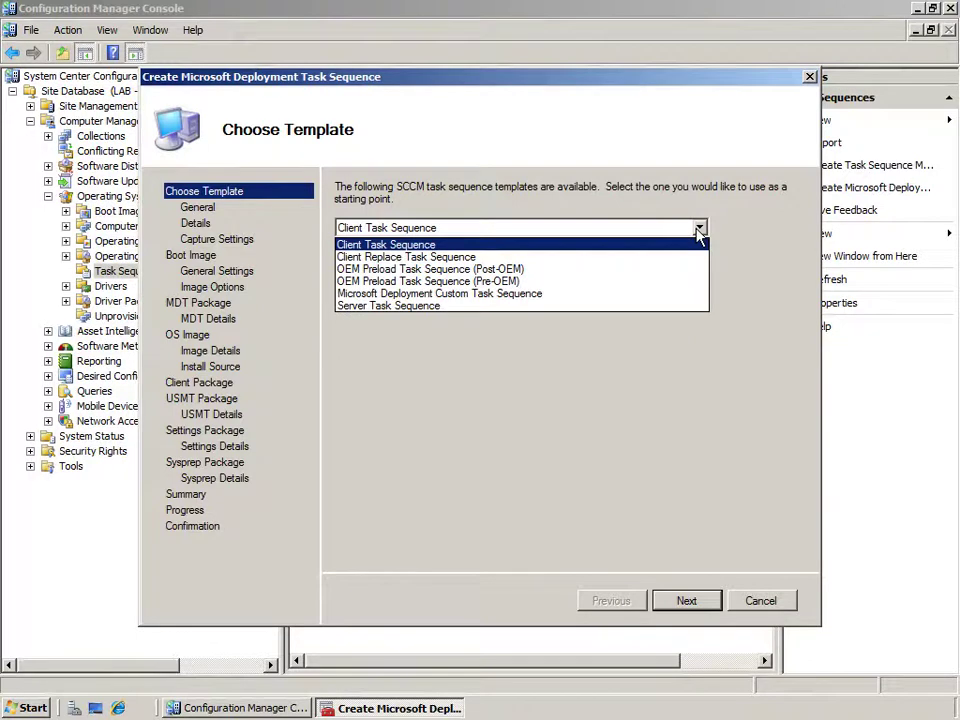
{"action": "left_click", "coordinate": [391, 249]}
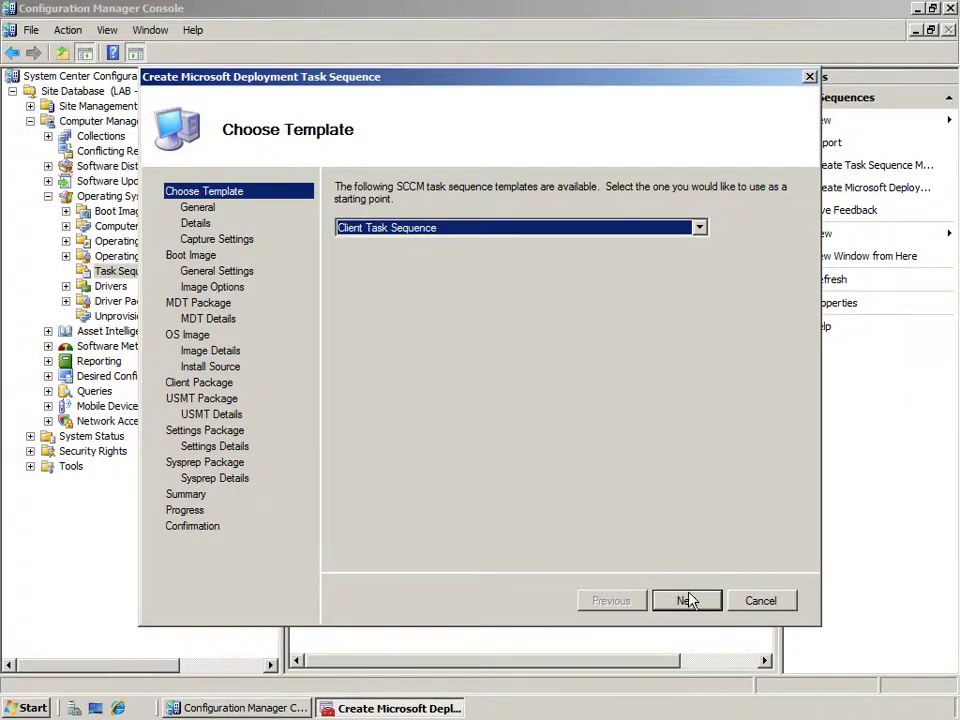
{"action": "left_click", "coordinate": [687, 601]}
{"action": "left_click", "coordinate": [395, 250]}
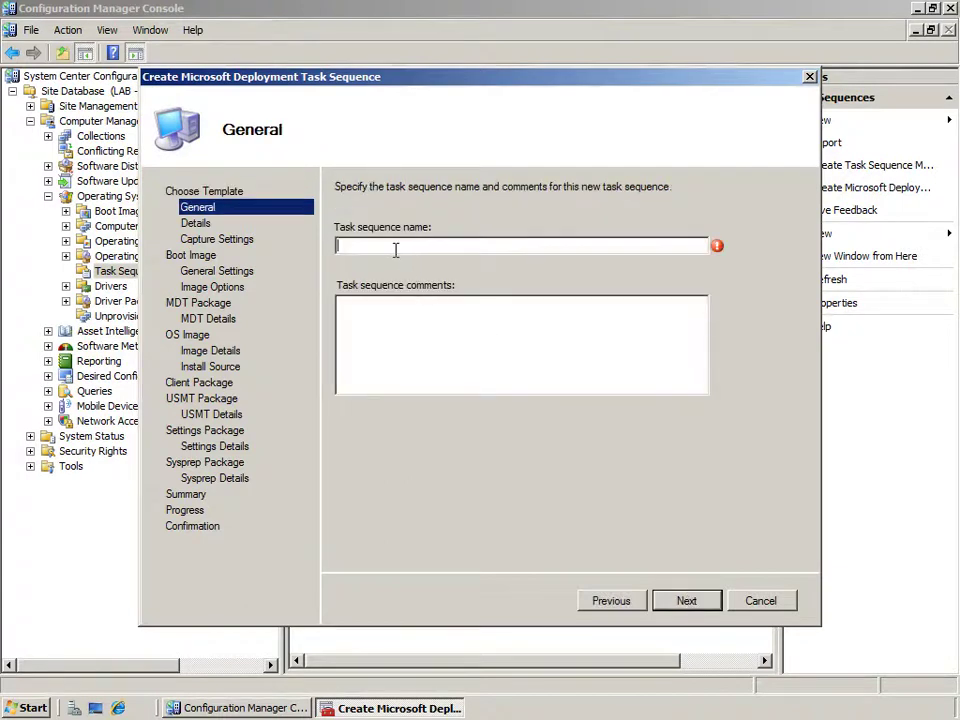
{"action": "type", "text": "NEW"}
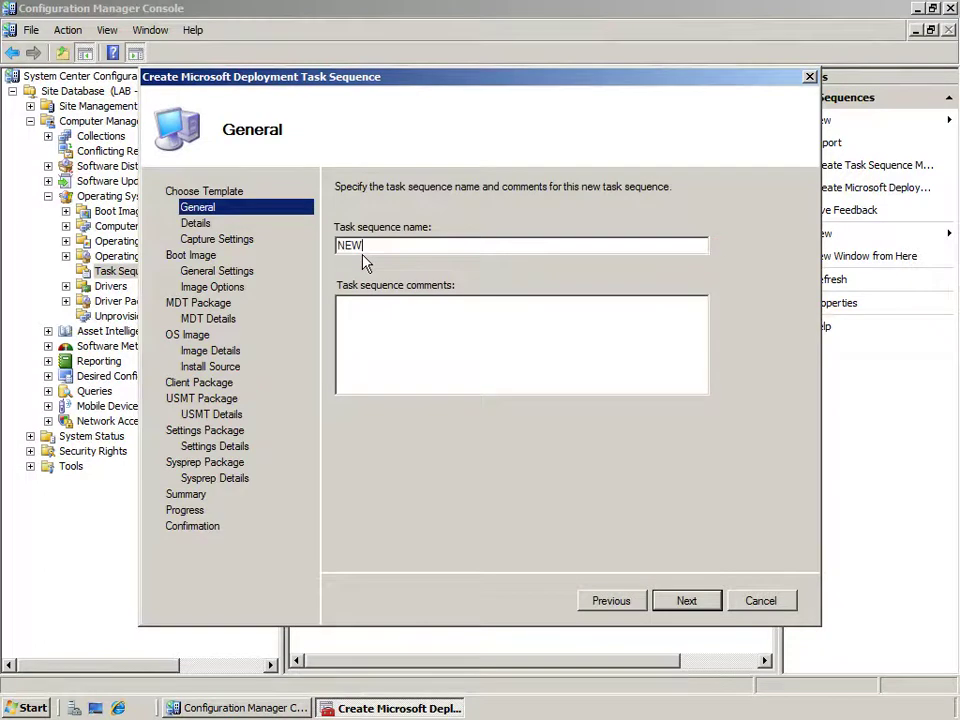
{"action": "left_click", "coordinate": [684, 602]}
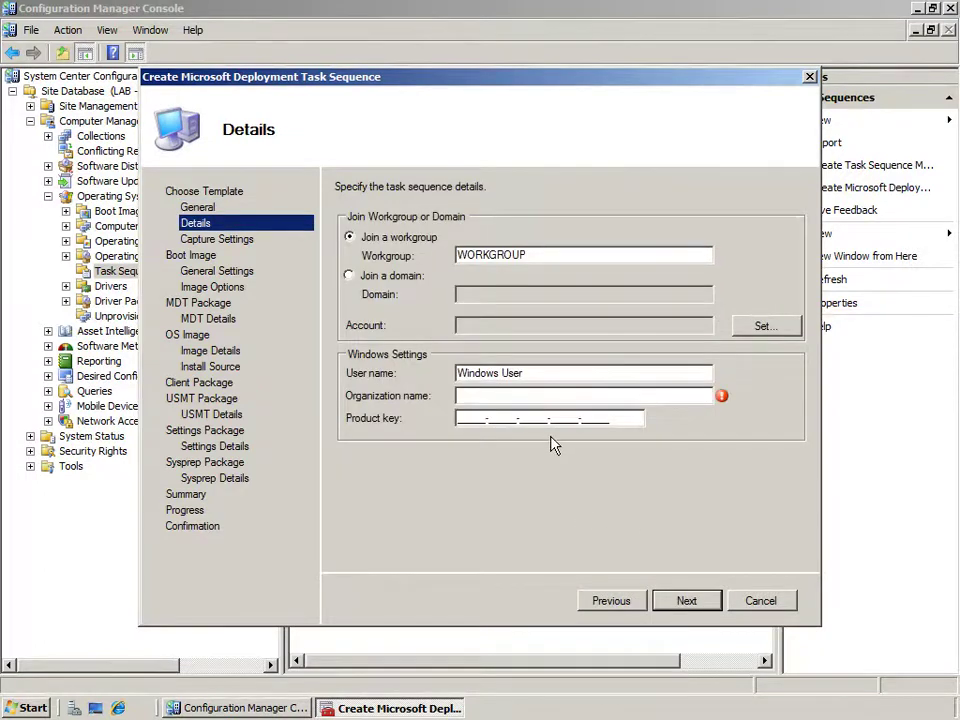
Enter organization Contoso, advance to capture settings, then cancel the wizard and confirm.
{"action": "left_click", "coordinate": [486, 396]}
{"action": "type", "text": "Contoso"}
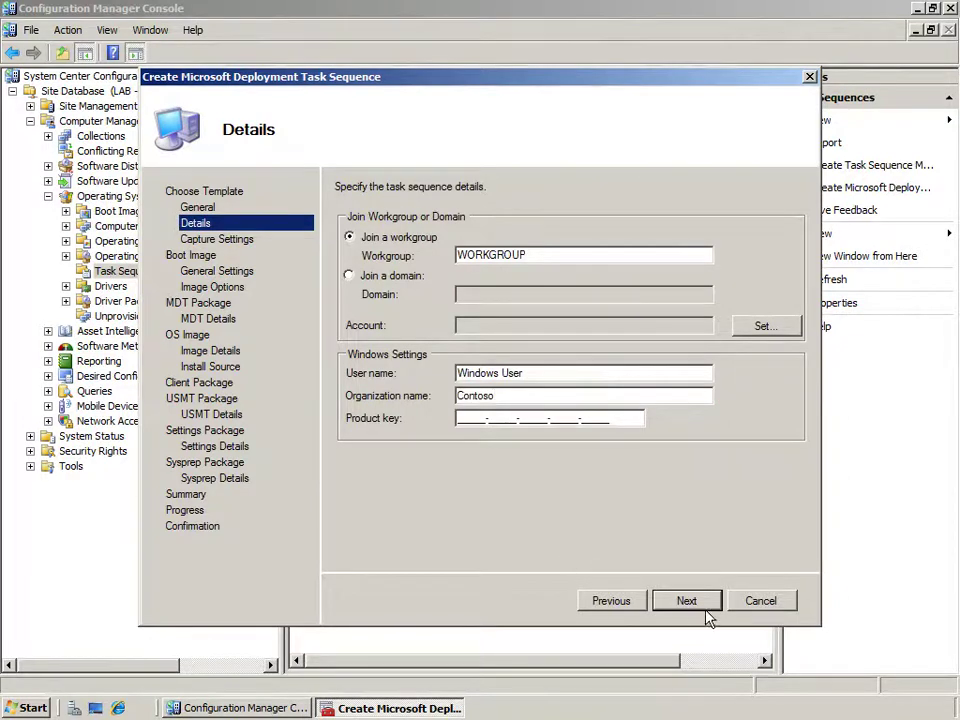
{"action": "left_click", "coordinate": [708, 602]}
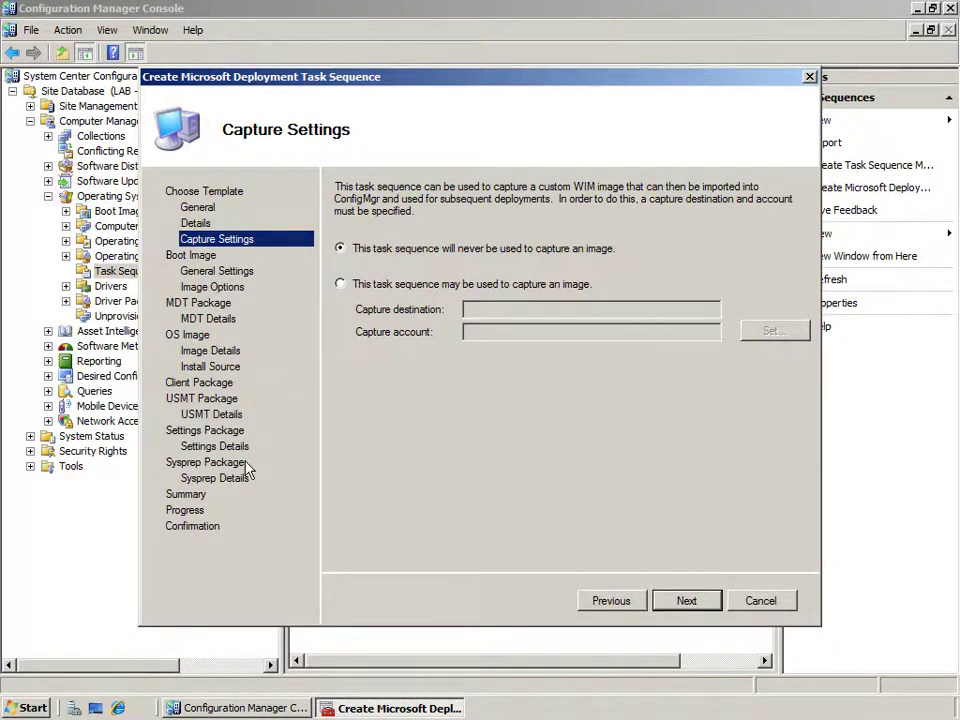
{"action": "left_click", "coordinate": [759, 600]}
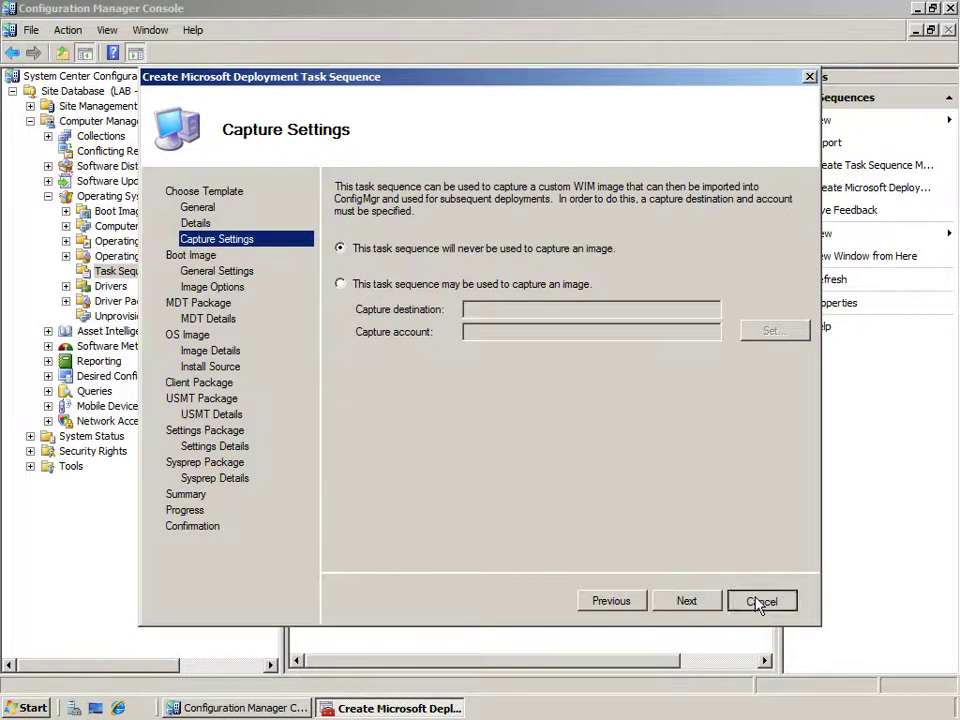
{"action": "left_click", "coordinate": [476, 401]}
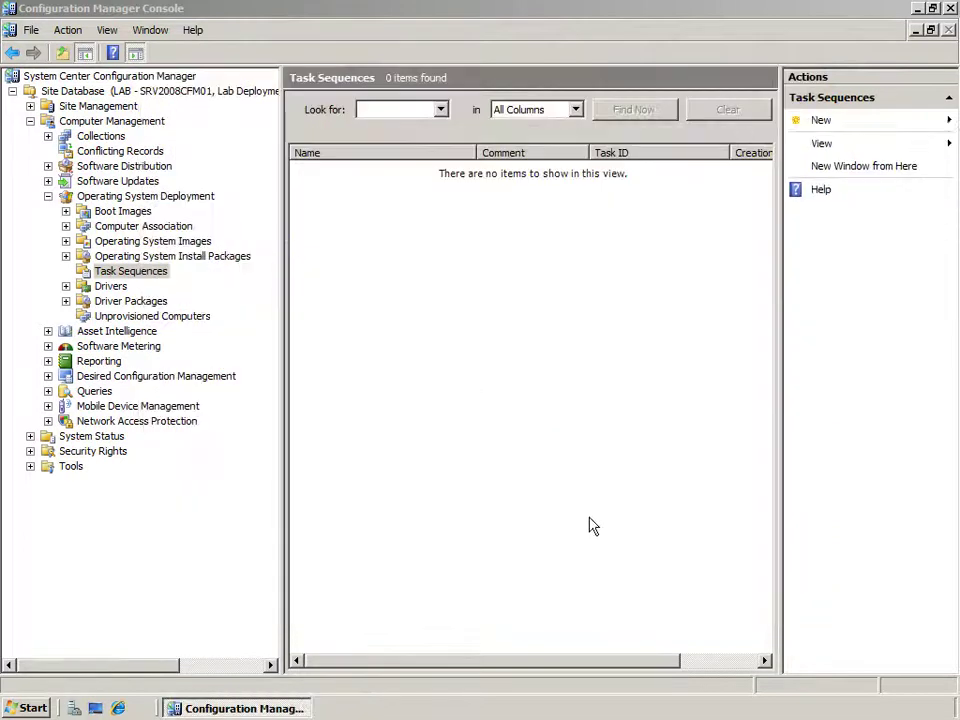
Edit the Windows 7 Deployment task sequence and check Use Toolkit Package's MDT TOOLKIT FILES package.
{"action": "left_click", "coordinate": [362, 176]}
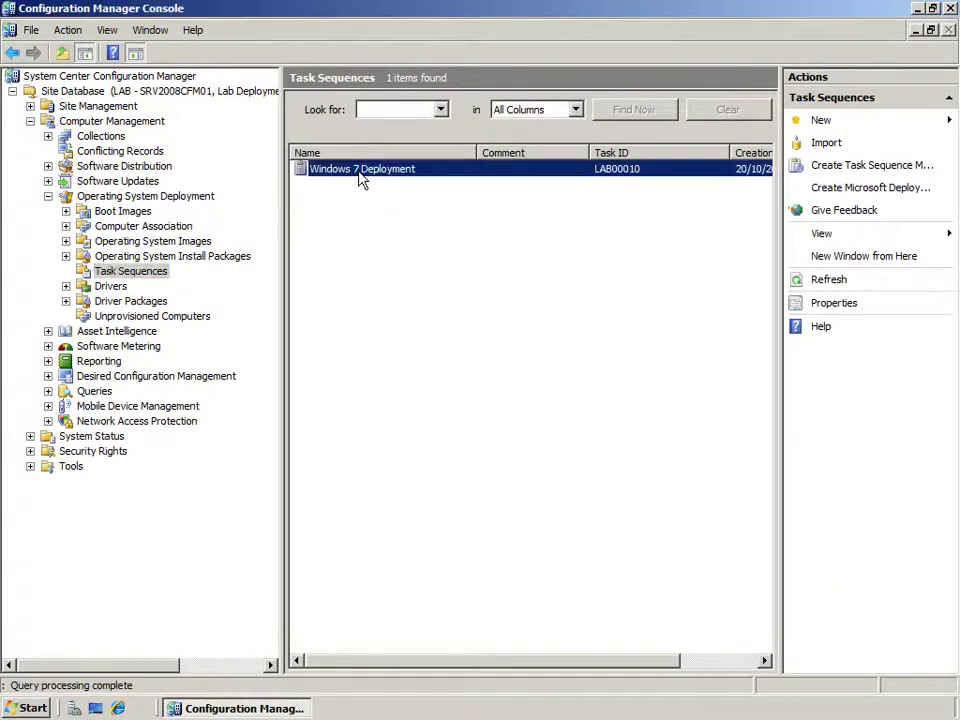
{"action": "right_click", "coordinate": [362, 176]}
{"action": "left_click", "coordinate": [386, 180]}
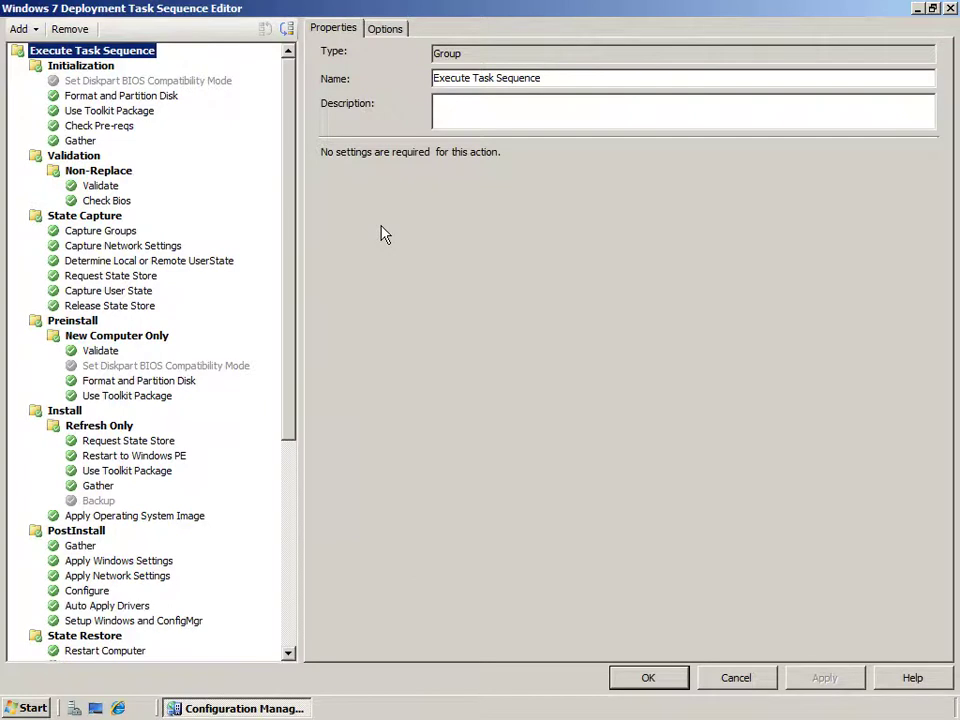
{"action": "left_click", "coordinate": [143, 113]}
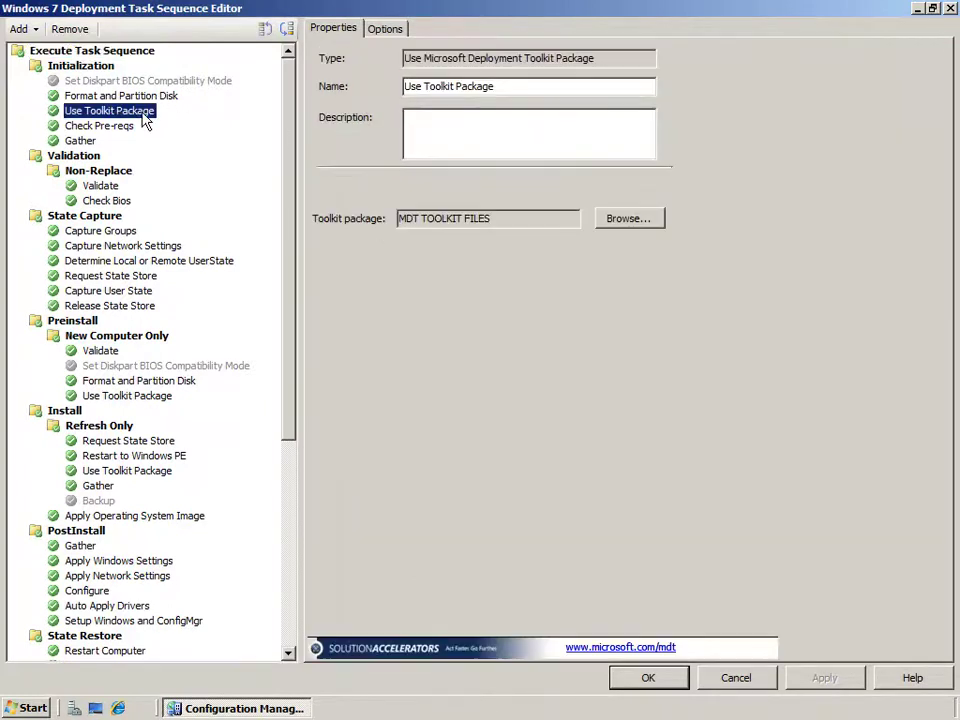
{"action": "left_click_drag", "start_coordinate": [523, 218], "coordinate": [396, 218]}
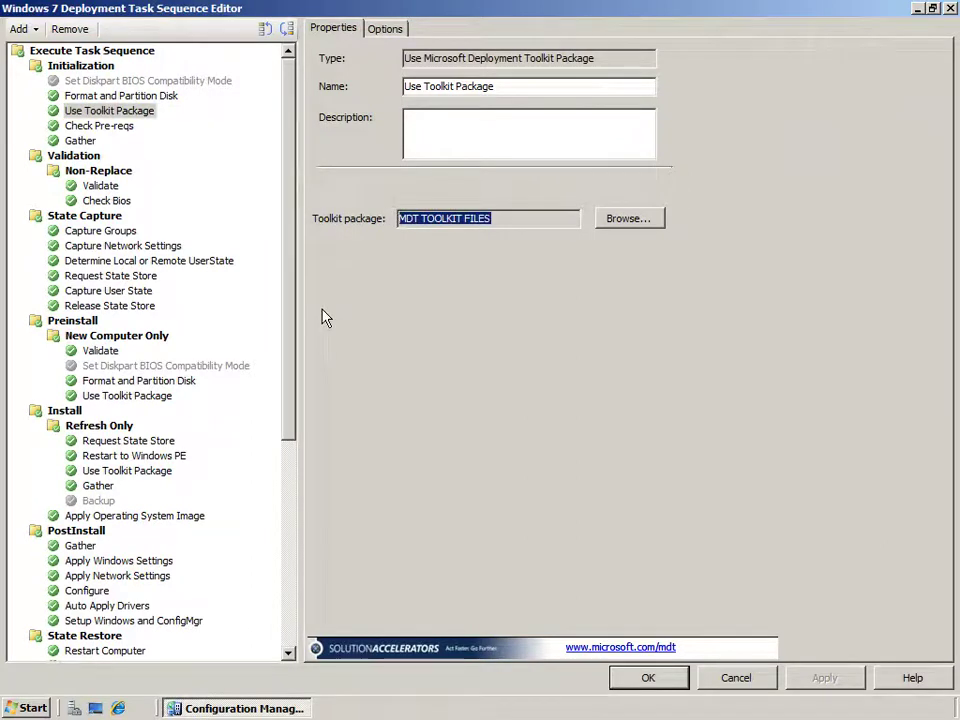
Inspect the State Capture group's _SMSTSinWinPE run condition without changing it.
{"action": "left_click", "coordinate": [100, 216]}
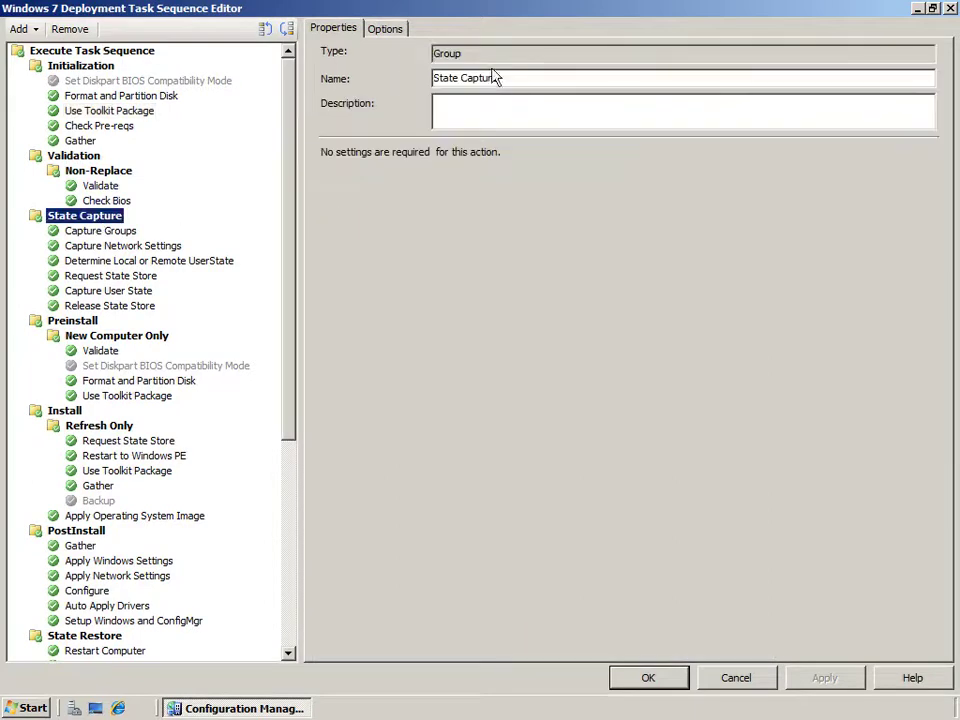
{"action": "left_click", "coordinate": [386, 30]}
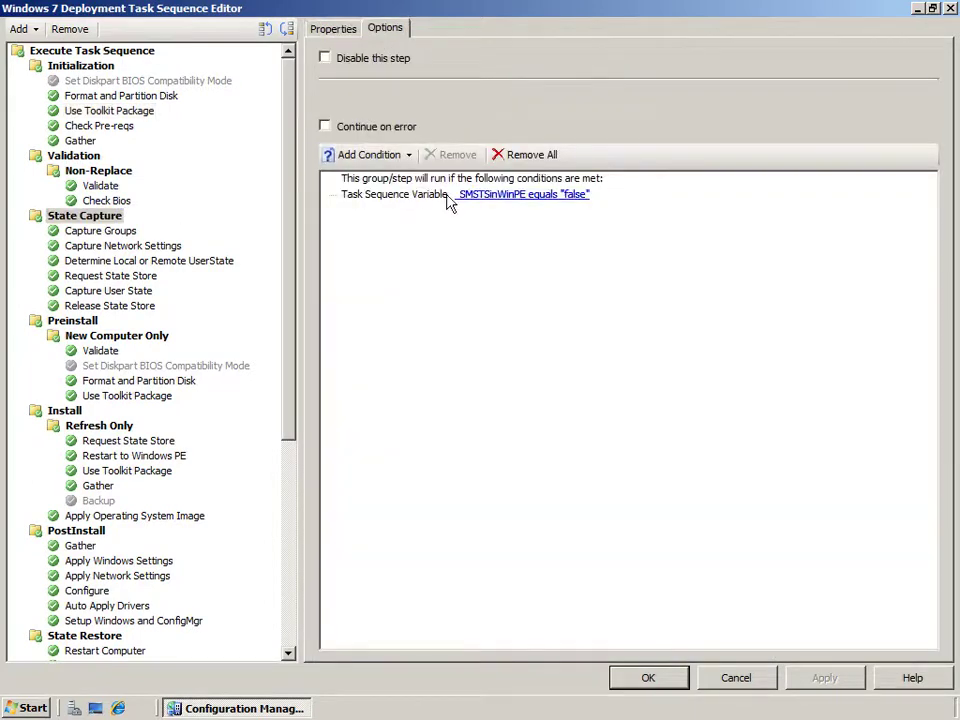
{"action": "left_click", "coordinate": [512, 196]}
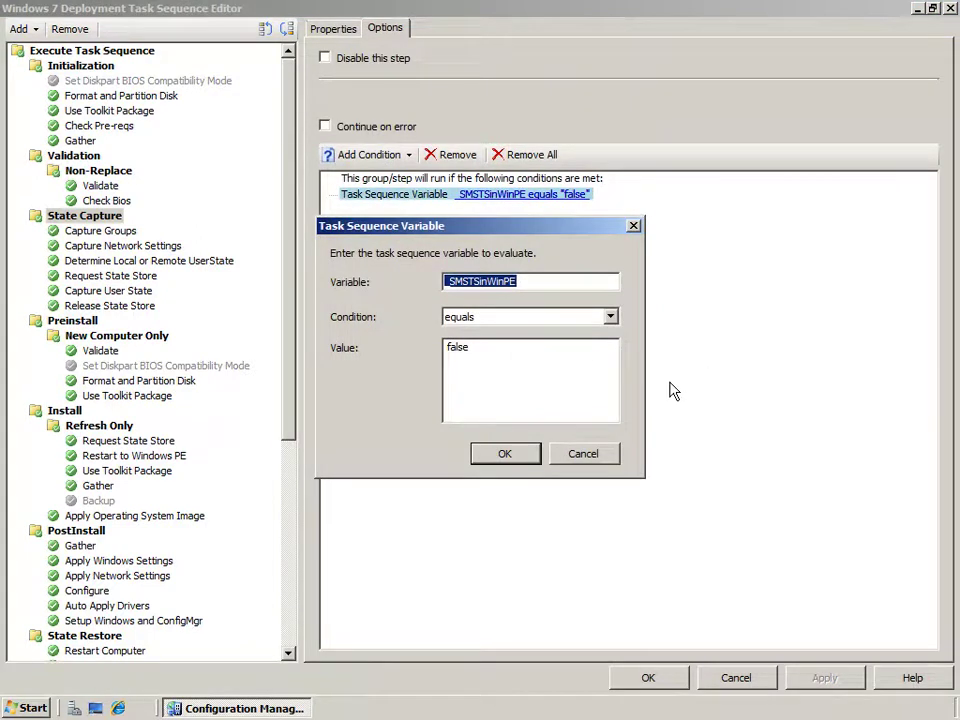
{"action": "left_click", "coordinate": [590, 465]}
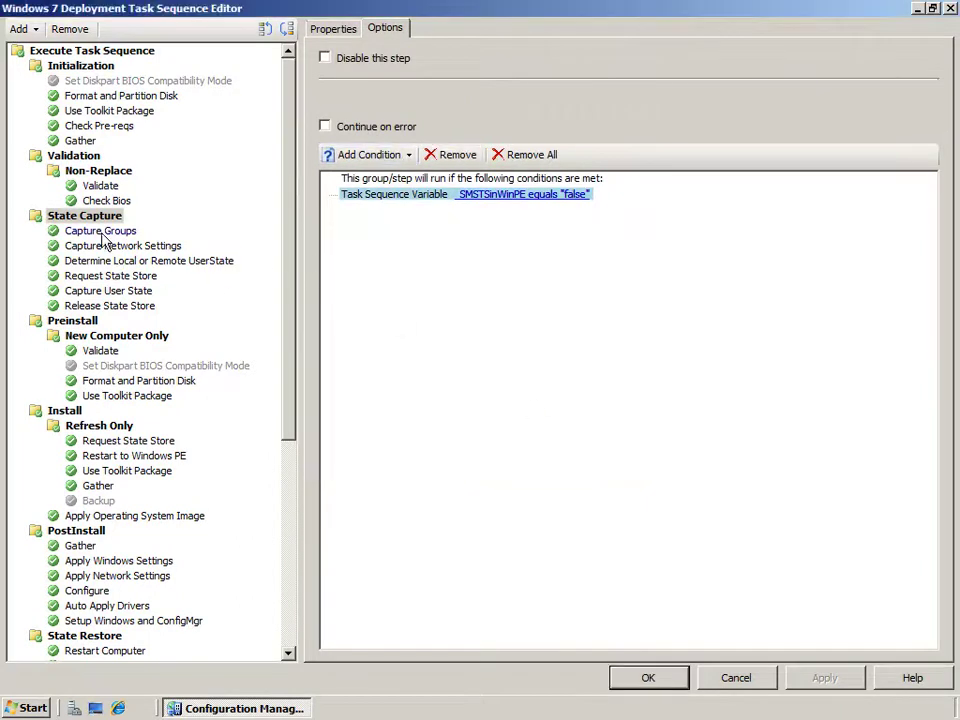
Review Capture Groups' %deployroot% ztigroups.wsf command line, then the Capture Network Settings options.
{"action": "left_click", "coordinate": [95, 230]}
{"action": "left_click_drag", "start_coordinate": [450, 178], "coordinate": [381, 177]}
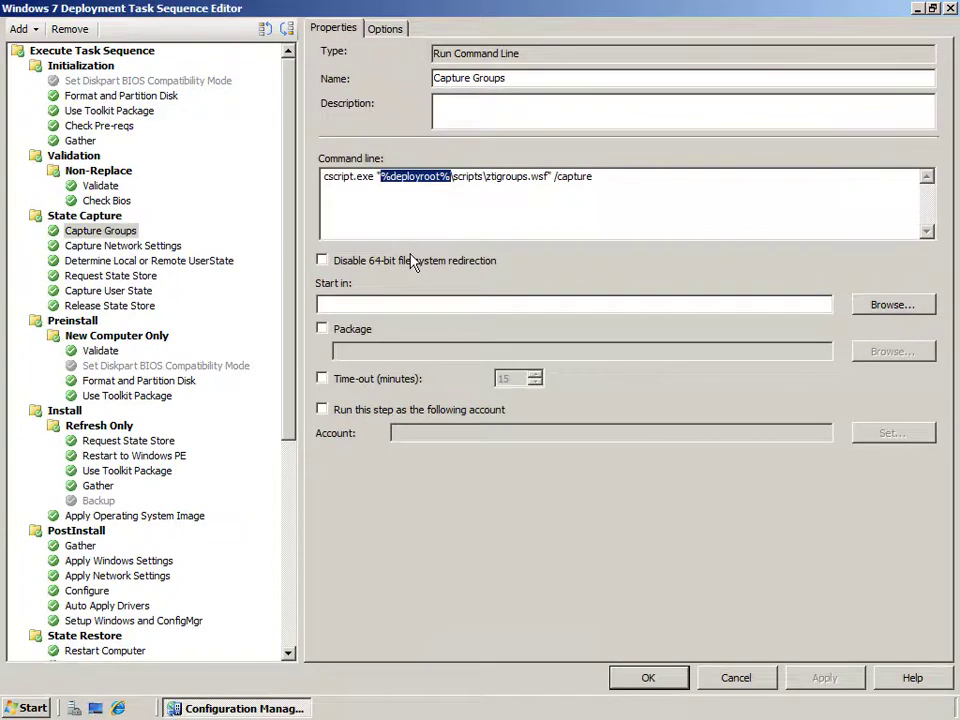
{"action": "left_click_drag", "start_coordinate": [548, 178], "coordinate": [486, 180]}
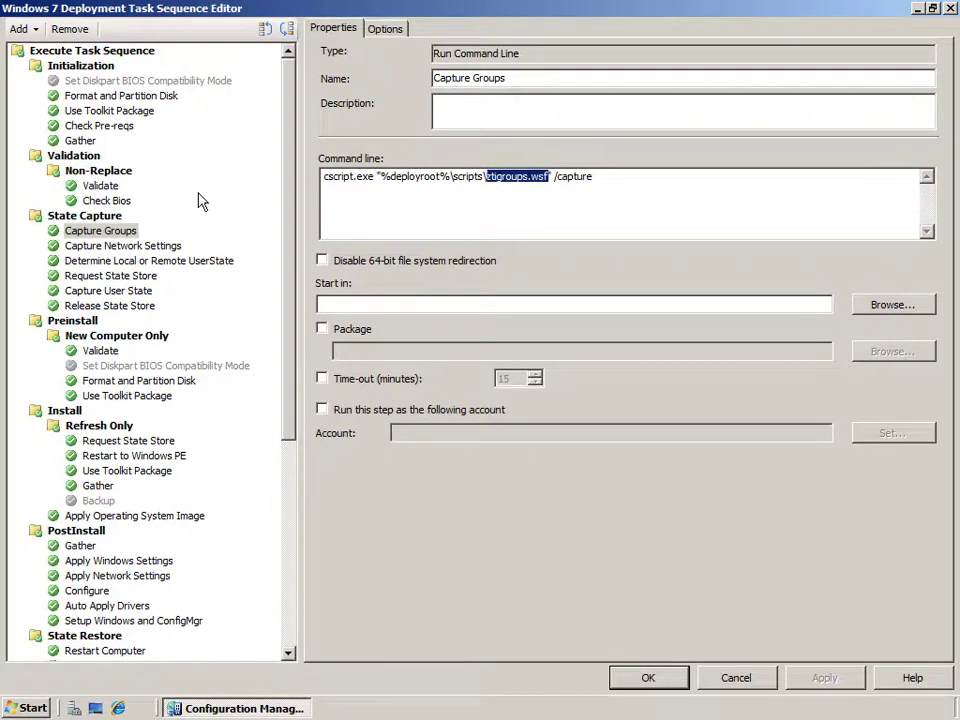
{"action": "left_click", "coordinate": [147, 247]}
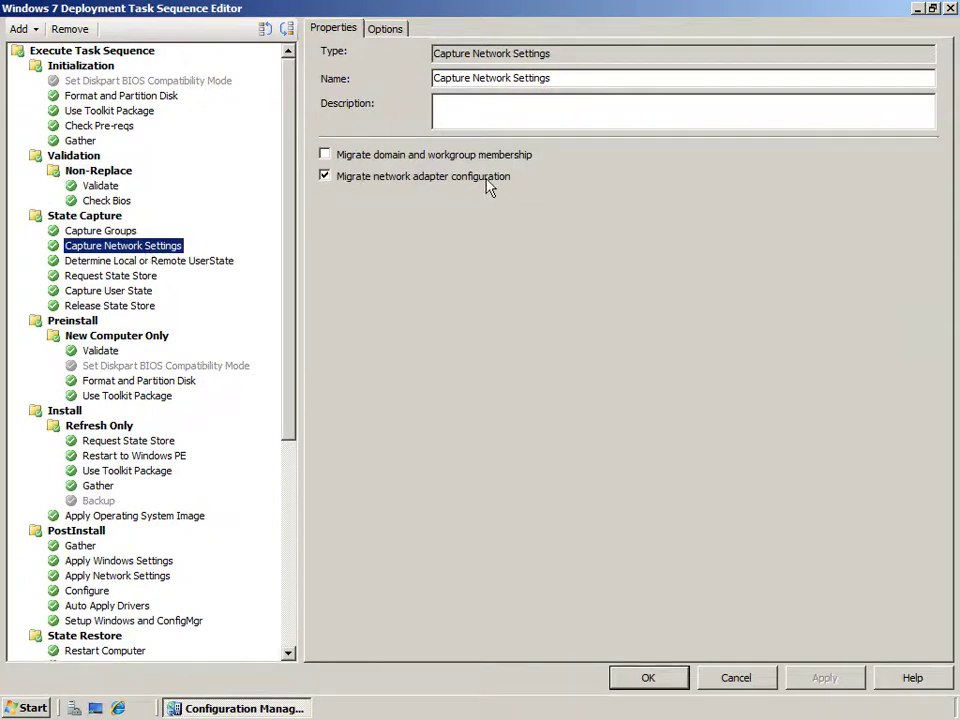
Toggle domain and workgroup migration off again, and review Determine Local or Remote UserState's ztiuserstate.wsf /estimate command.
{"action": "left_click", "coordinate": [326, 155]}
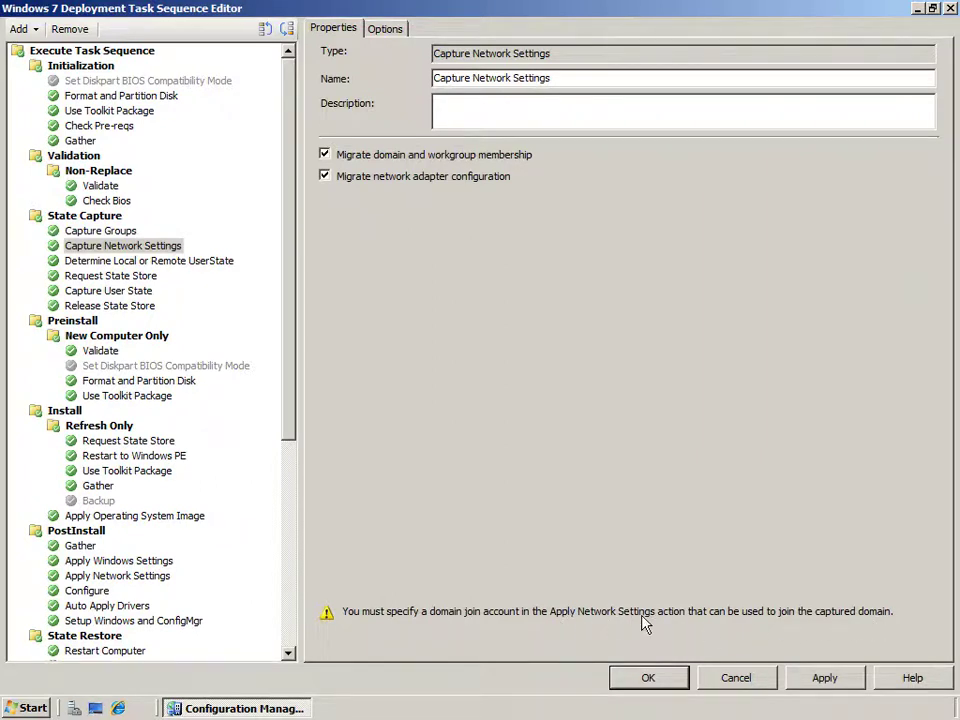
{"action": "left_click", "coordinate": [325, 155]}
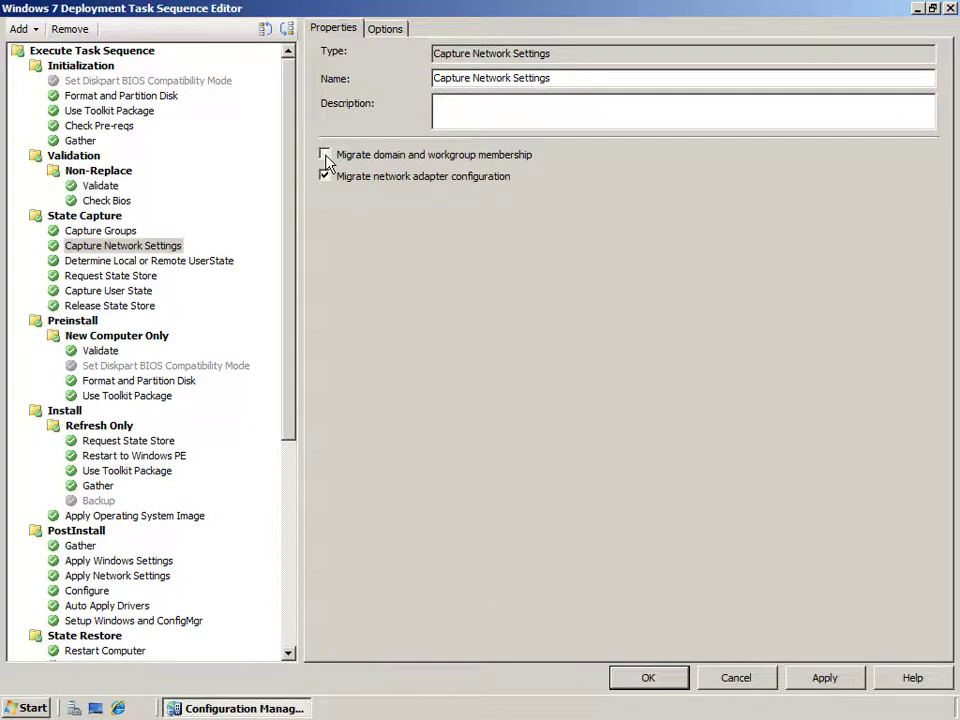
{"action": "left_click", "coordinate": [205, 262]}
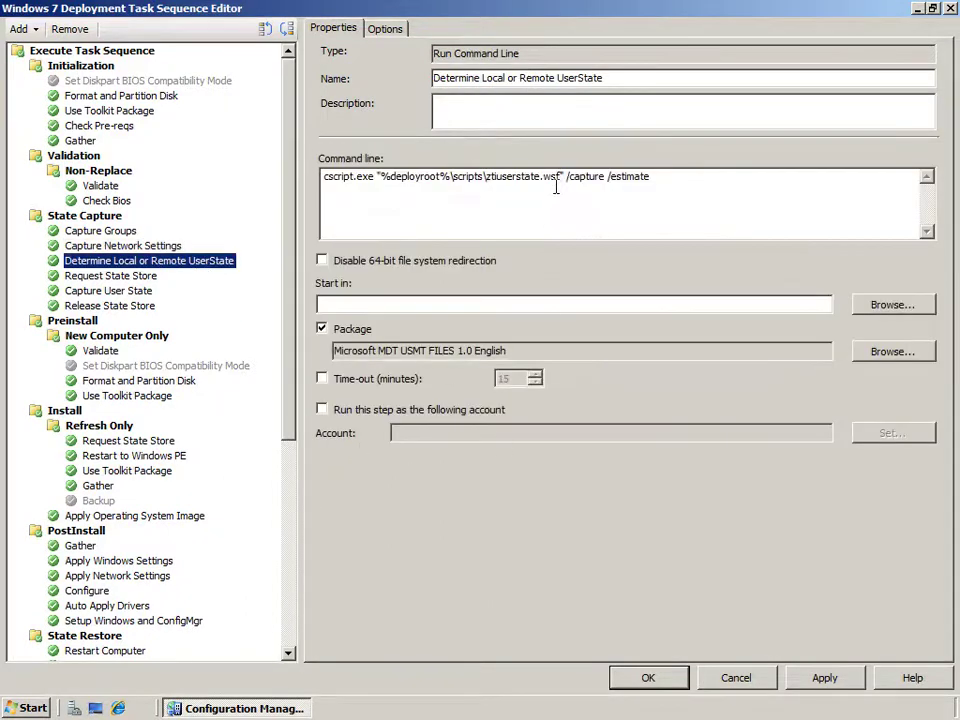
{"action": "left_click_drag", "start_coordinate": [561, 180], "coordinate": [486, 180]}
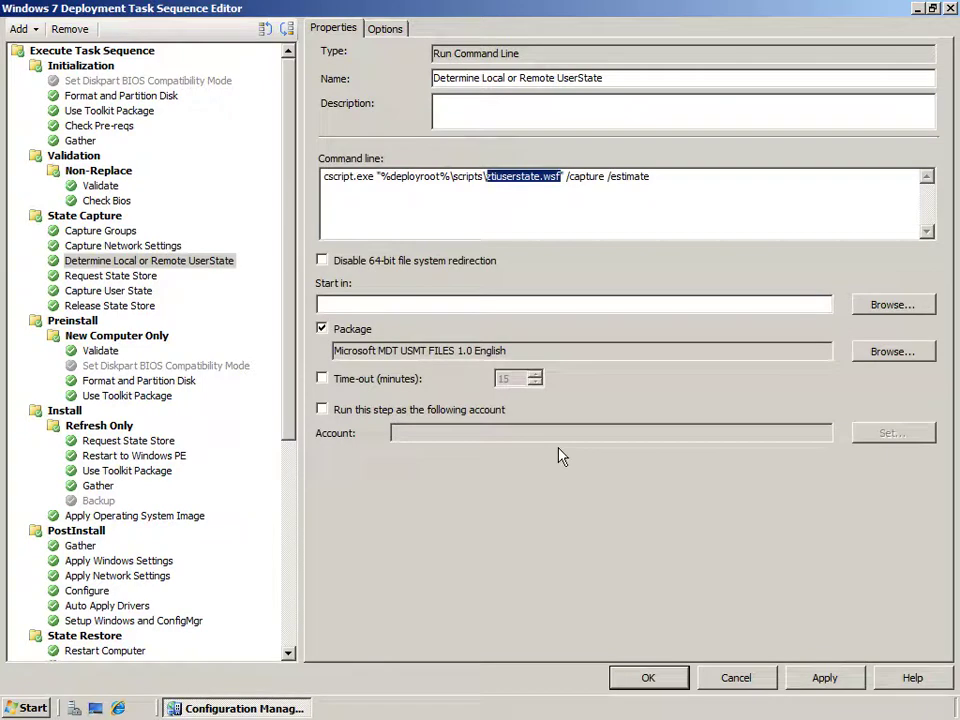
{"action": "left_click_drag", "start_coordinate": [651, 179], "coordinate": [607, 180]}
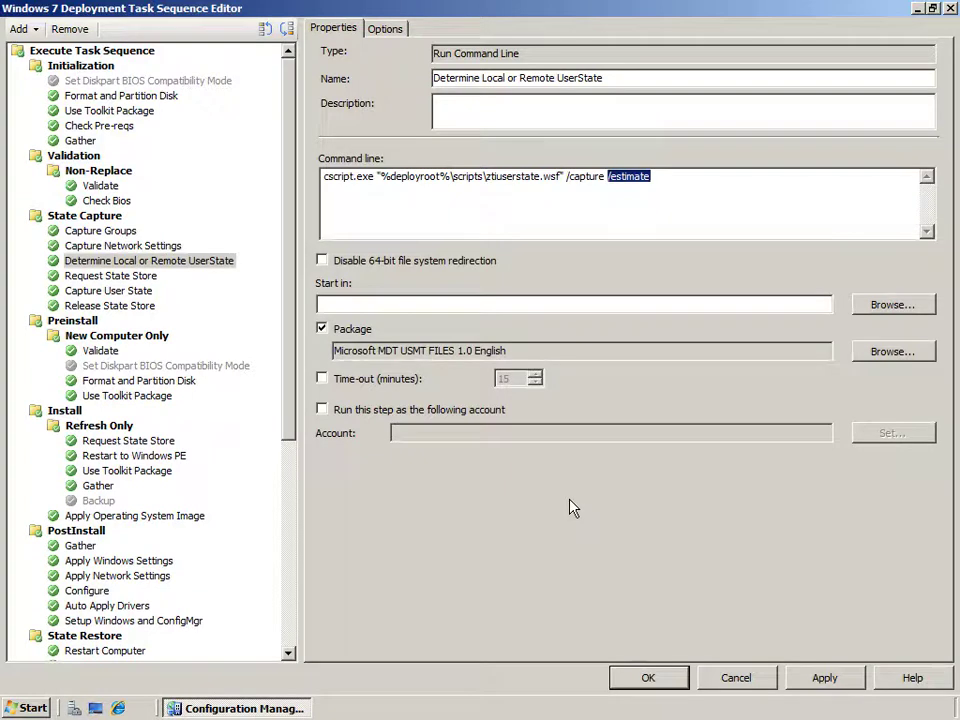
{"action": "left_click", "coordinate": [349, 176]}
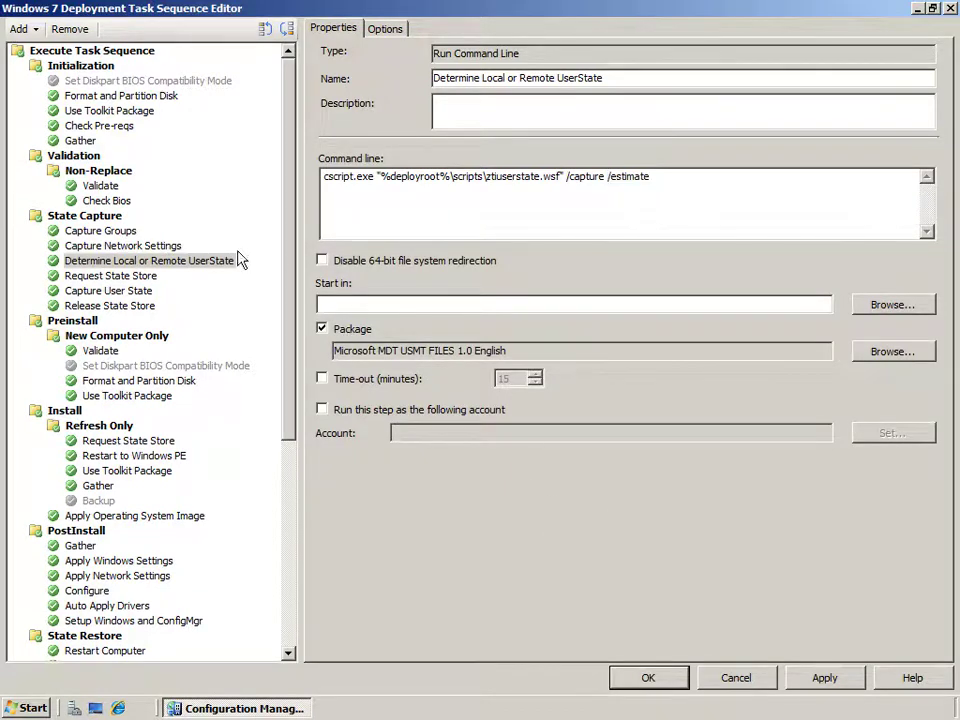
Inspect Request State Store's USMTLocal condition unchanged, then select the Capture User State step.
{"action": "left_click", "coordinate": [131, 277]}
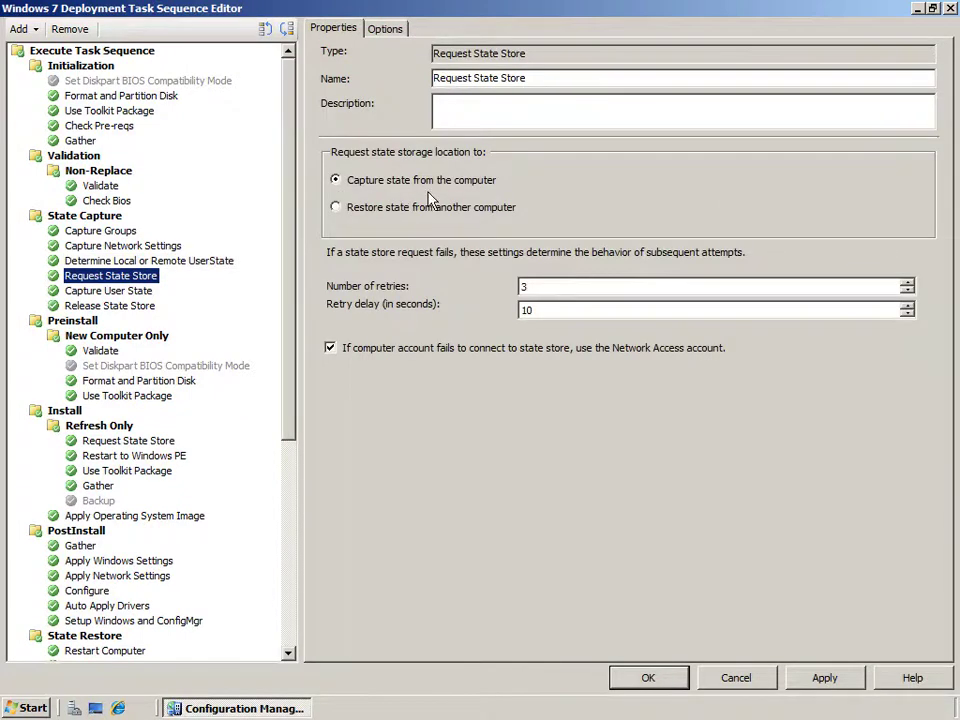
{"action": "left_click", "coordinate": [388, 30]}
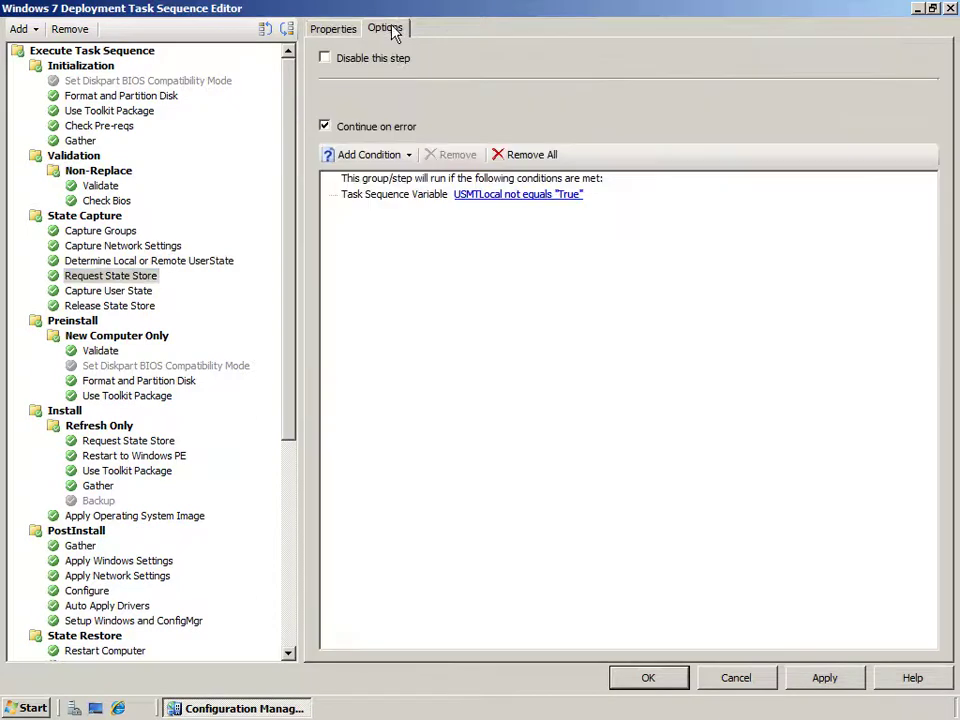
{"action": "left_click", "coordinate": [512, 196]}
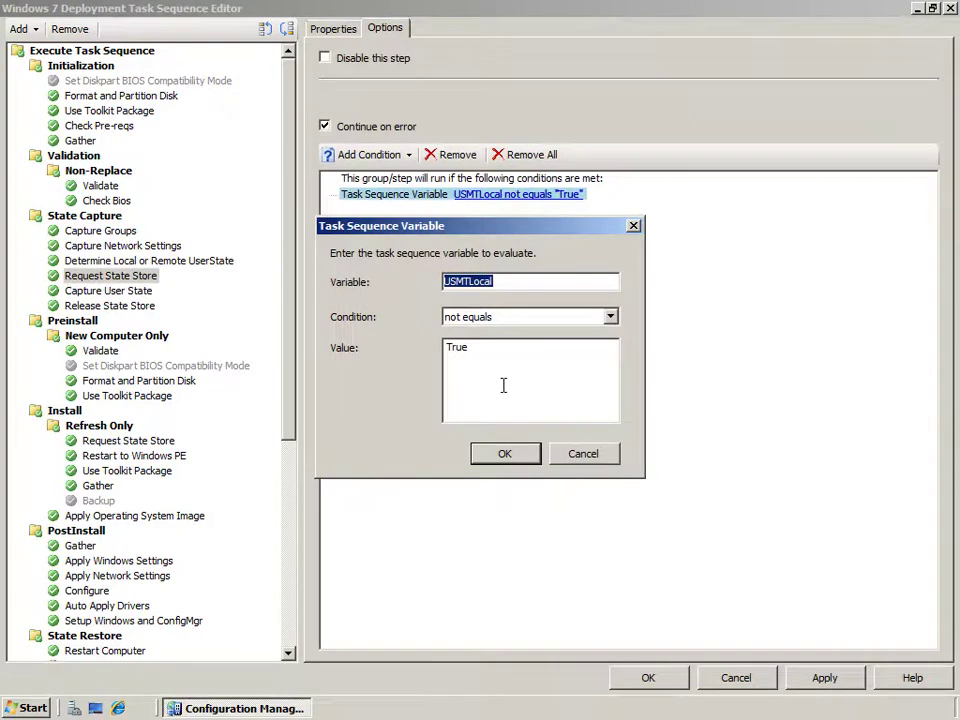
{"action": "left_click", "coordinate": [583, 456]}
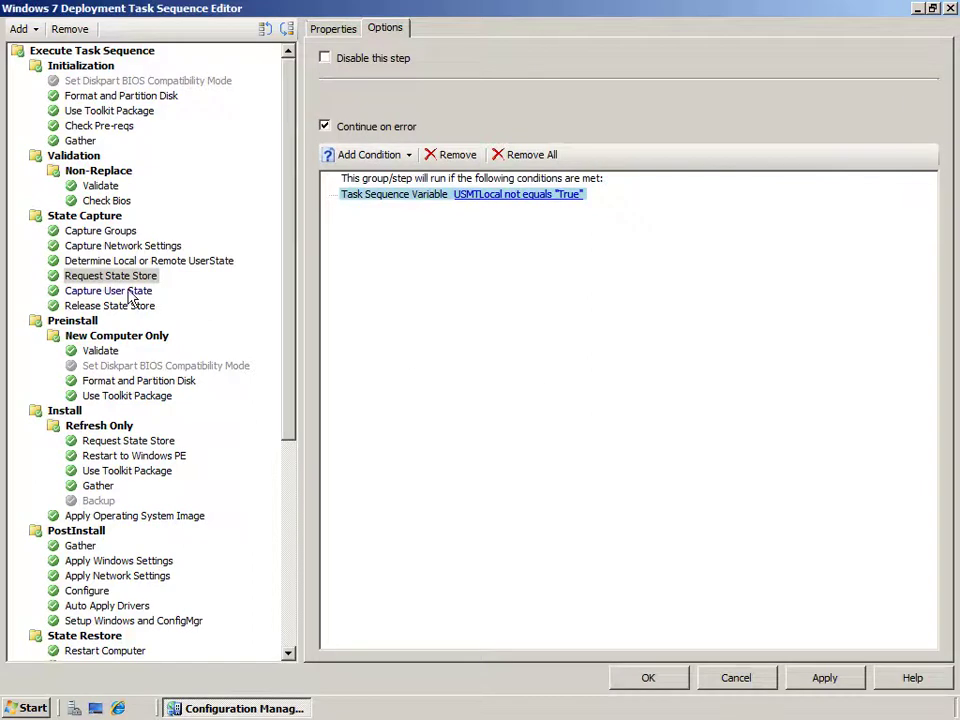
{"action": "left_click", "coordinate": [110, 290]}
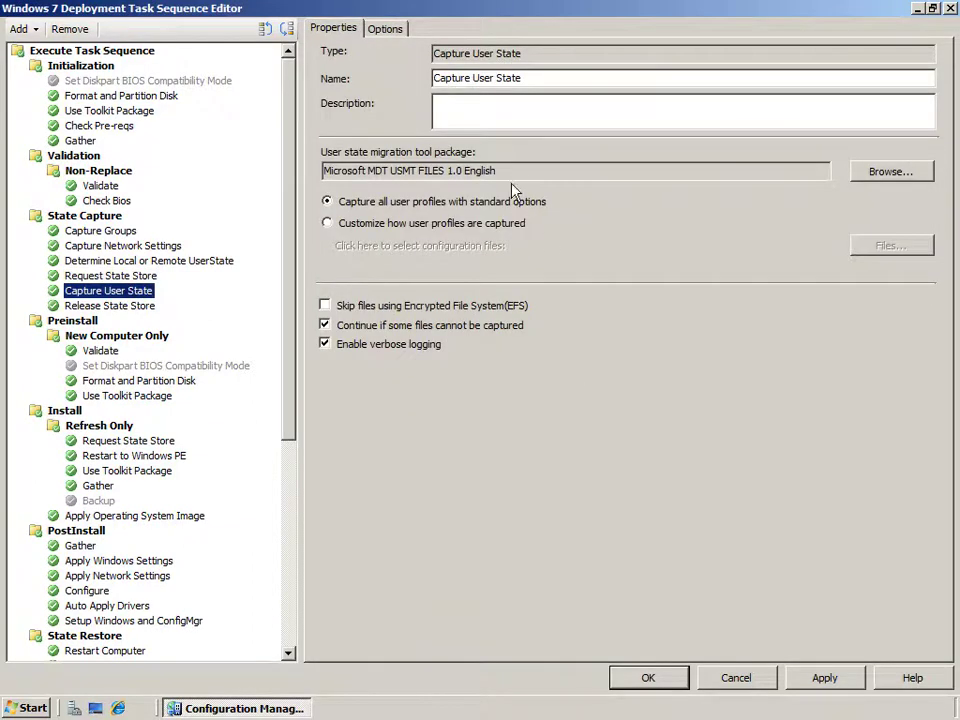
Review Capture User State's USMT FILES package and configuration files, keeping all-profiles standard options.
{"action": "left_click_drag", "start_coordinate": [497, 171], "coordinate": [322, 171]}
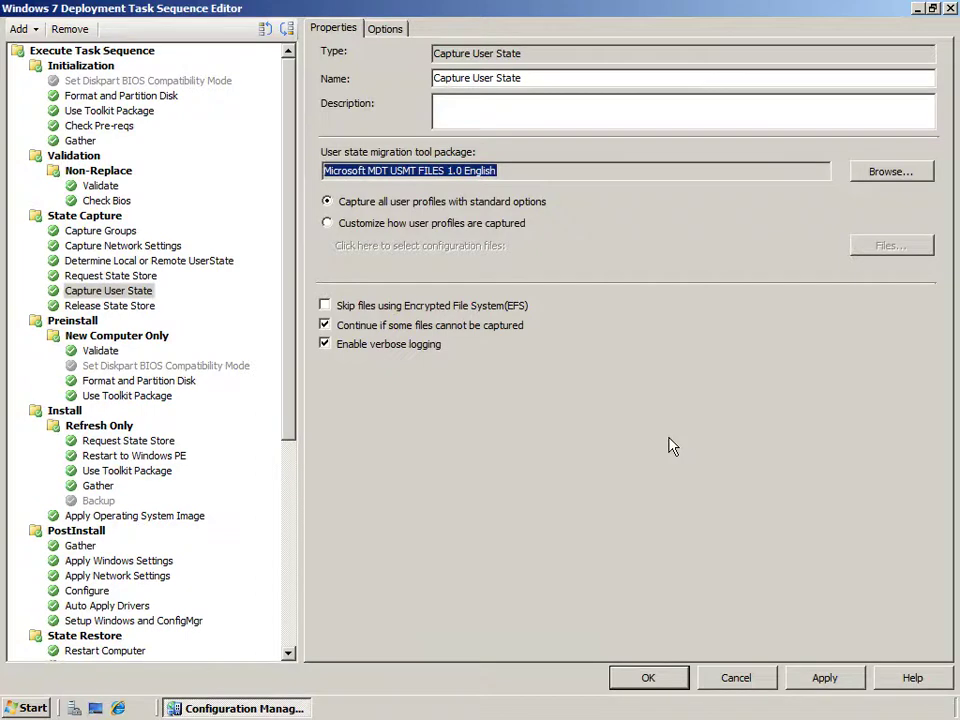
{"action": "left_click", "coordinate": [328, 224]}
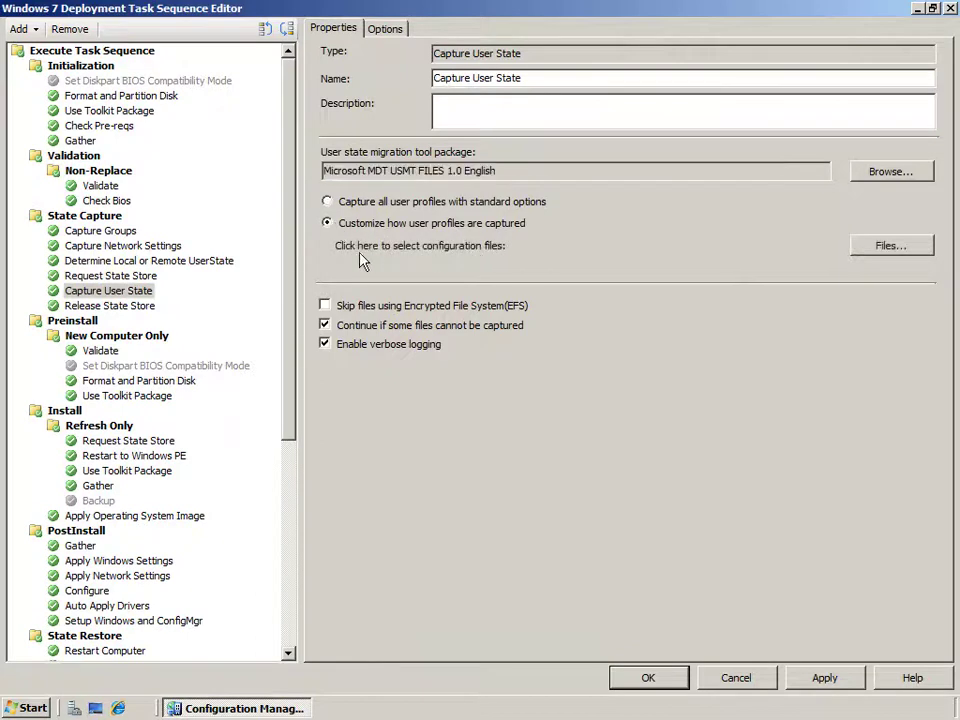
{"action": "left_click", "coordinate": [884, 249]}
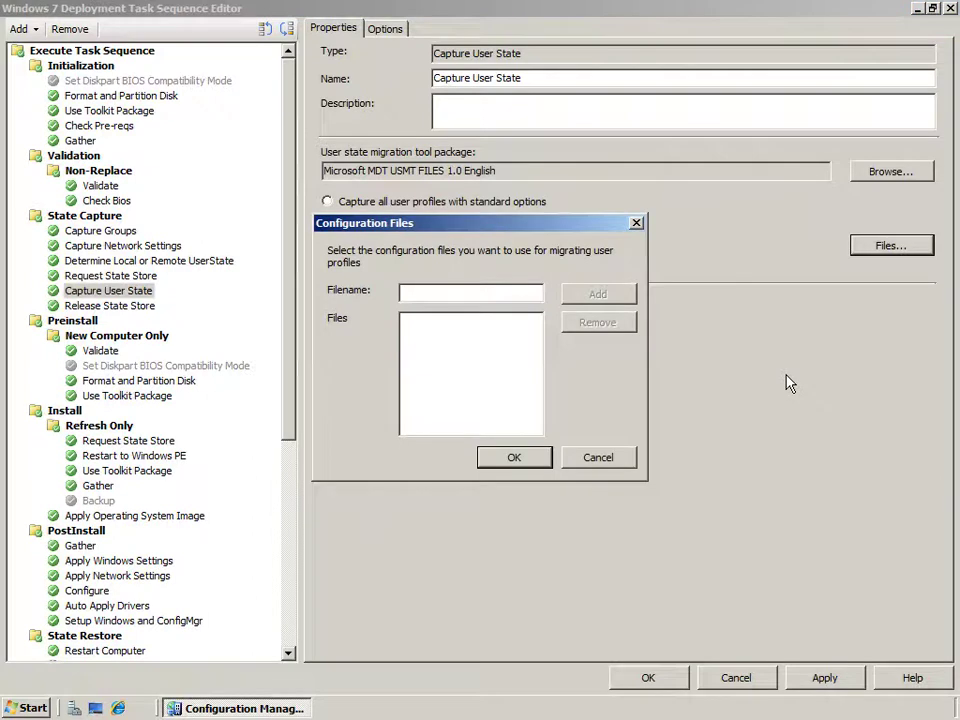
{"action": "left_click", "coordinate": [605, 457]}
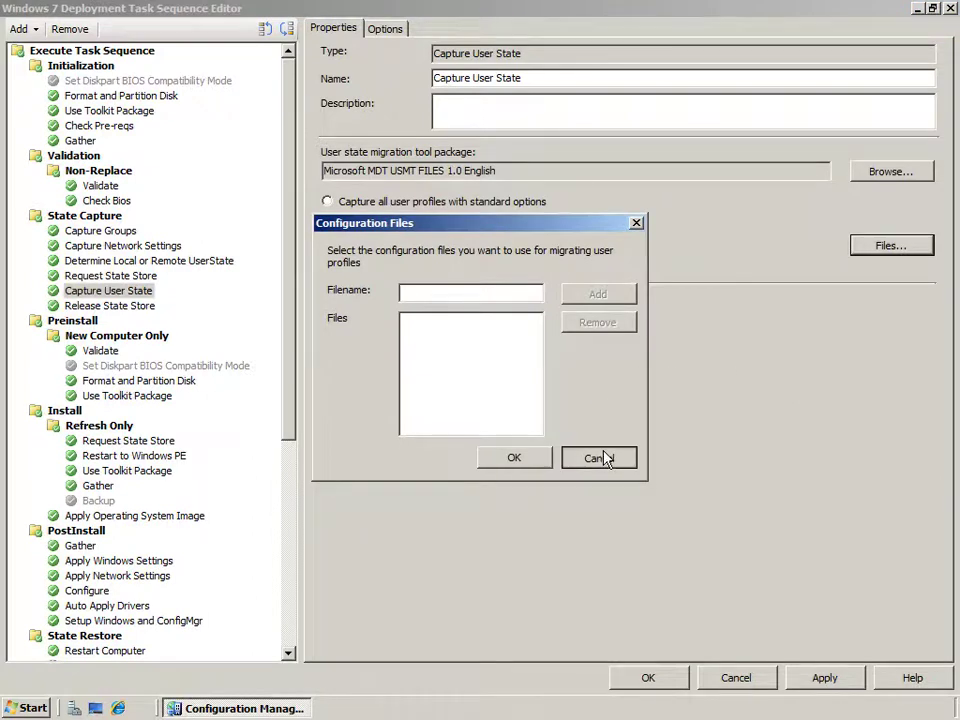
{"action": "left_click", "coordinate": [328, 202]}
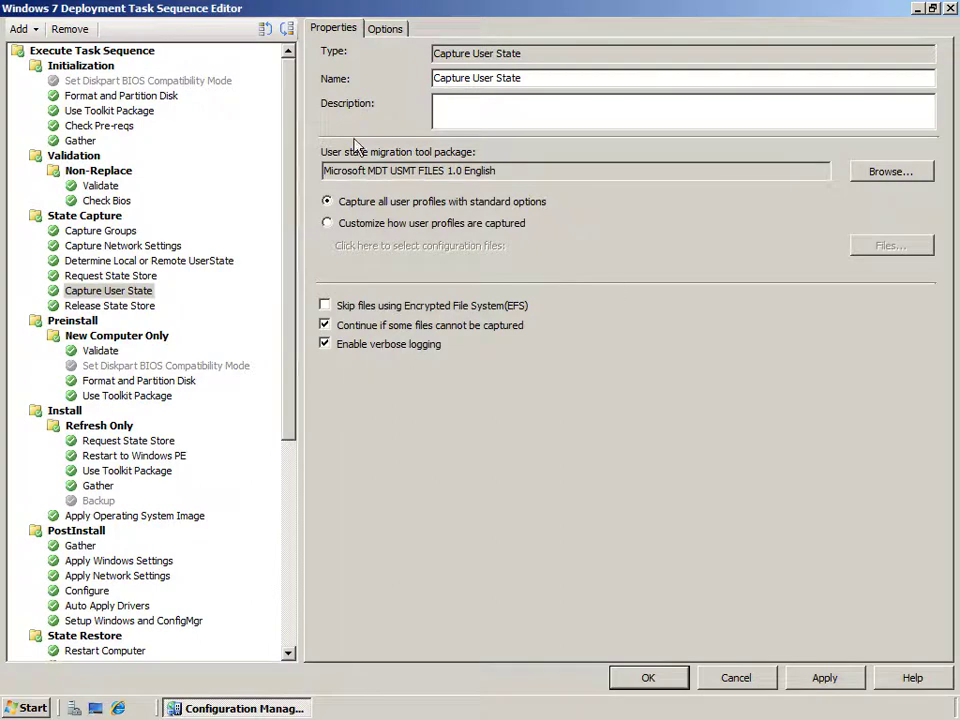
Move through Release State Store and State Restore to the Restore Groups step.
{"action": "left_click", "coordinate": [113, 308]}
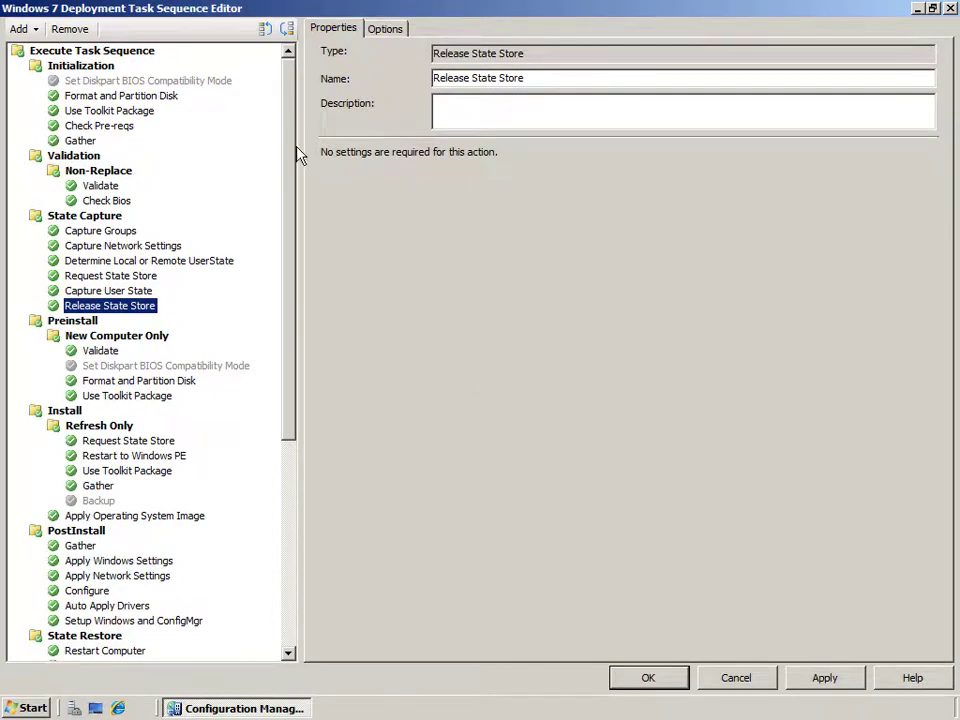
{"action": "left_click_drag", "start_coordinate": [293, 150], "coordinate": [300, 465]}
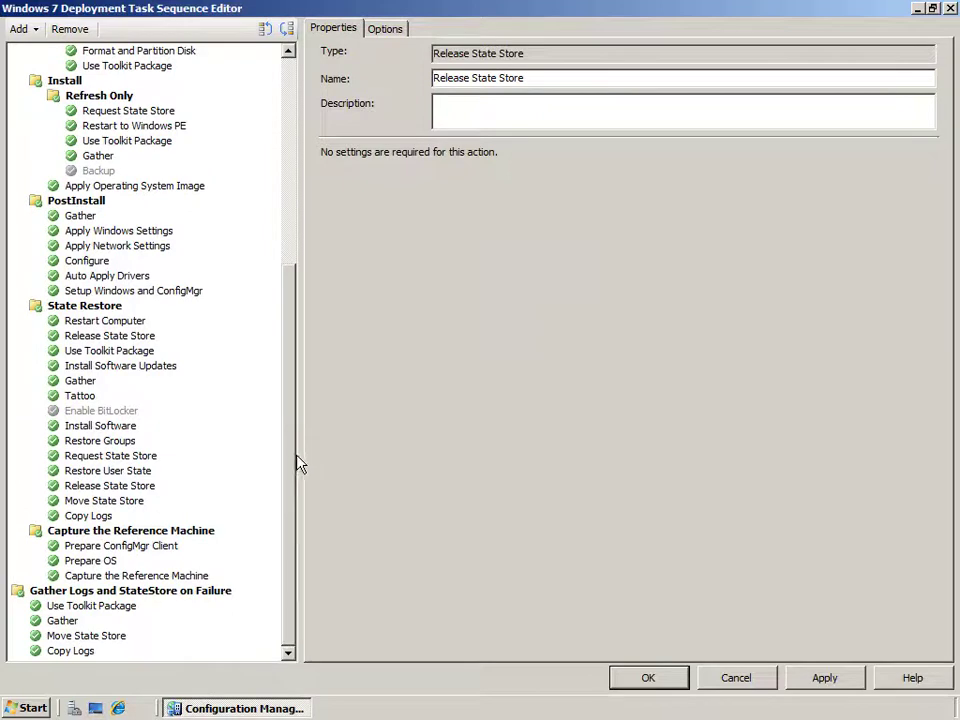
{"action": "left_click", "coordinate": [84, 306]}
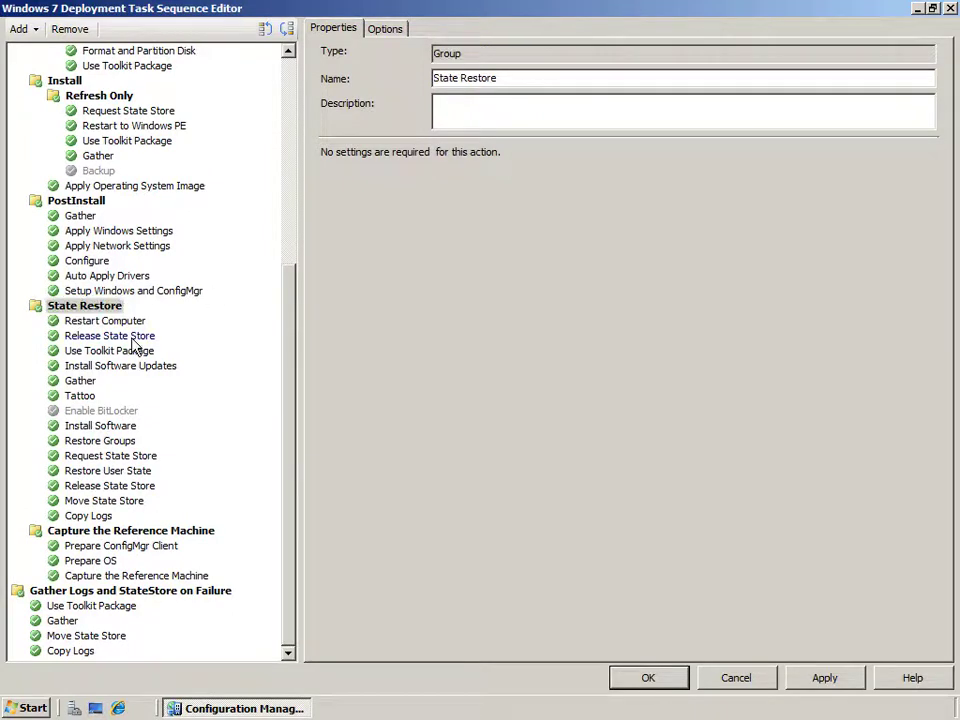
{"action": "left_click", "coordinate": [144, 338]}
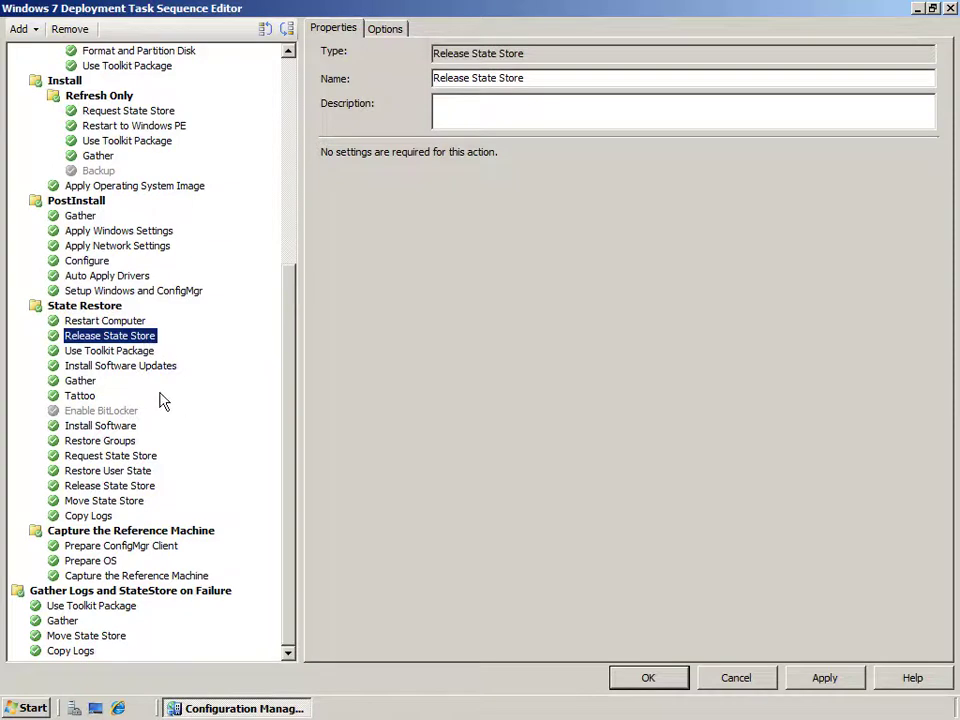
{"action": "left_click", "coordinate": [116, 444]}
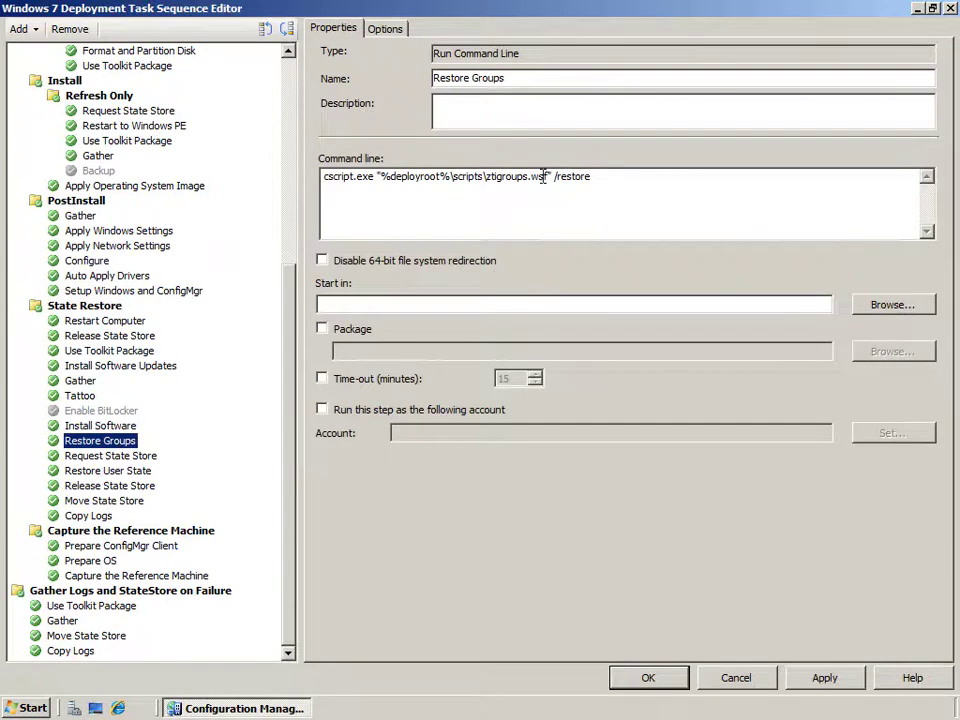
Note Restore Groups' ztigroups.wsf, then review Request State Store and Restore User State's local account password setting.
{"action": "left_click_drag", "start_coordinate": [548, 176], "coordinate": [484, 212]}
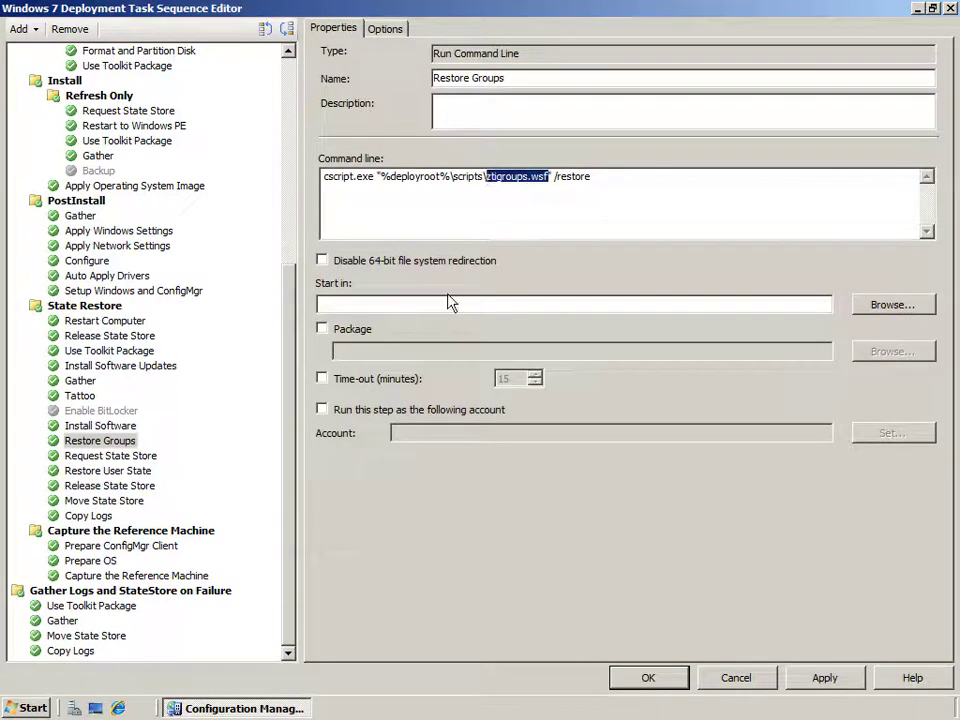
{"action": "left_click", "coordinate": [105, 455]}
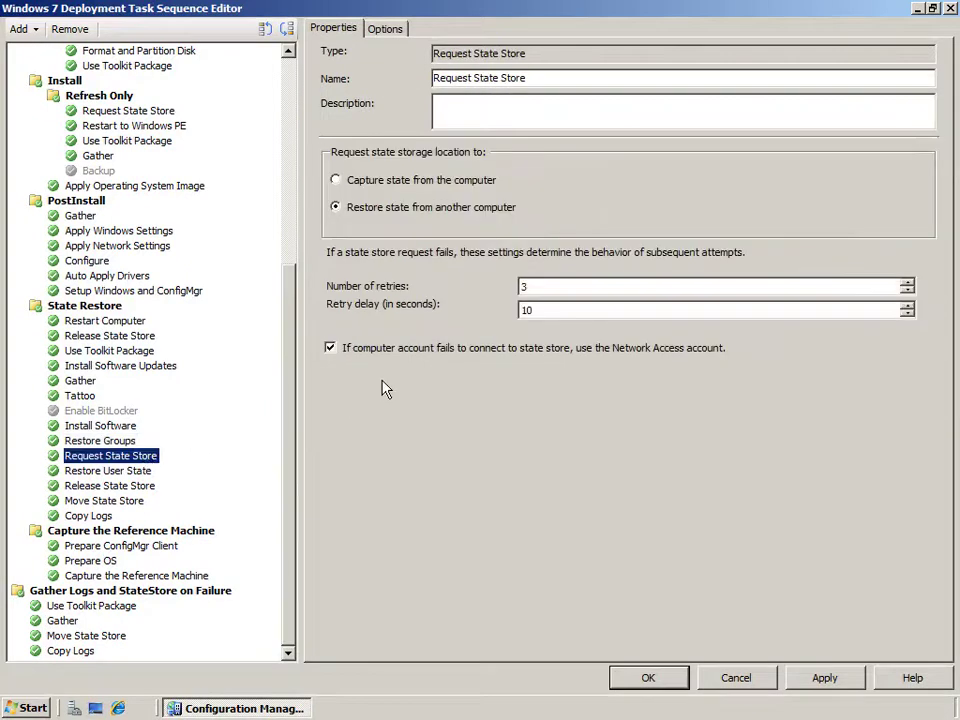
{"action": "left_click", "coordinate": [108, 470]}
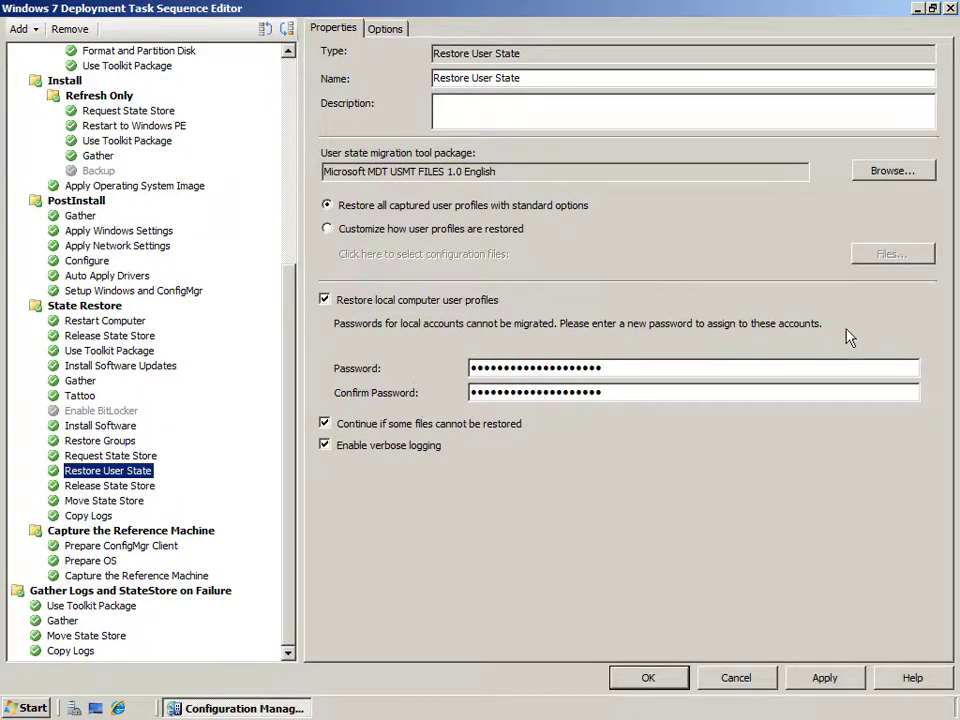
{"action": "left_click", "coordinate": [638, 369]}
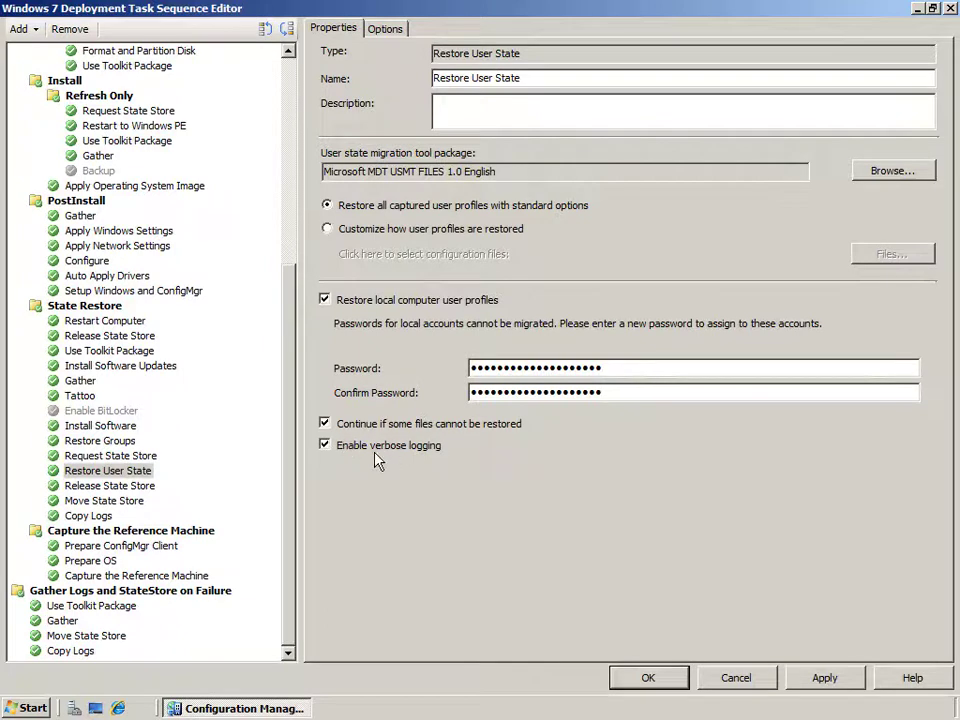
Review Release State Store, Move State Store's ztimovestatestore.wsf command, and the Copy Logs step.
{"action": "left_click", "coordinate": [130, 487]}
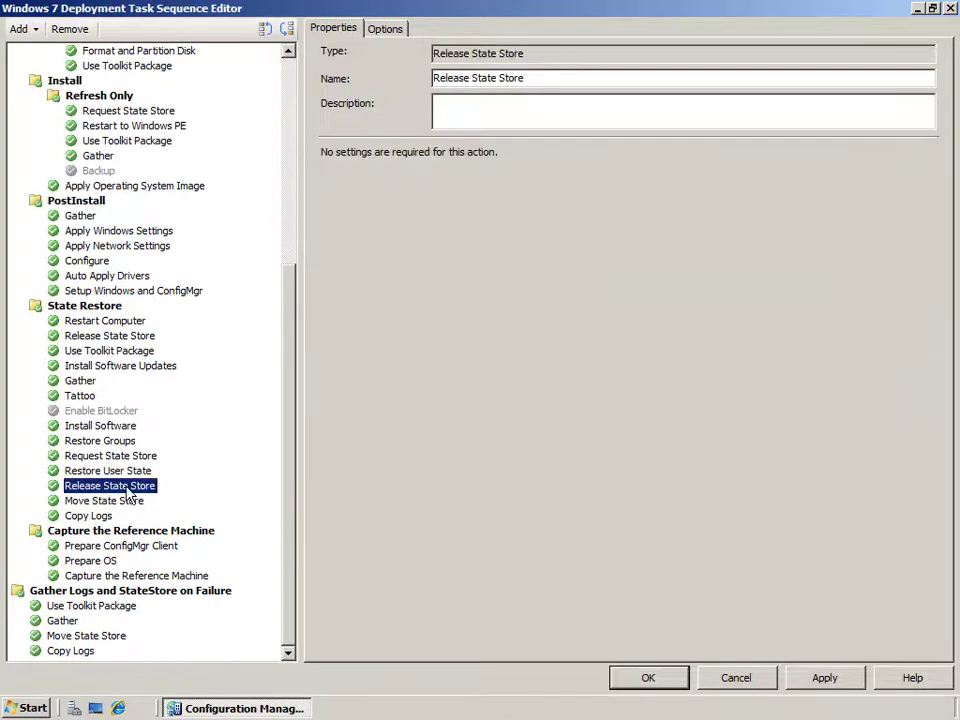
{"action": "left_click", "coordinate": [117, 503]}
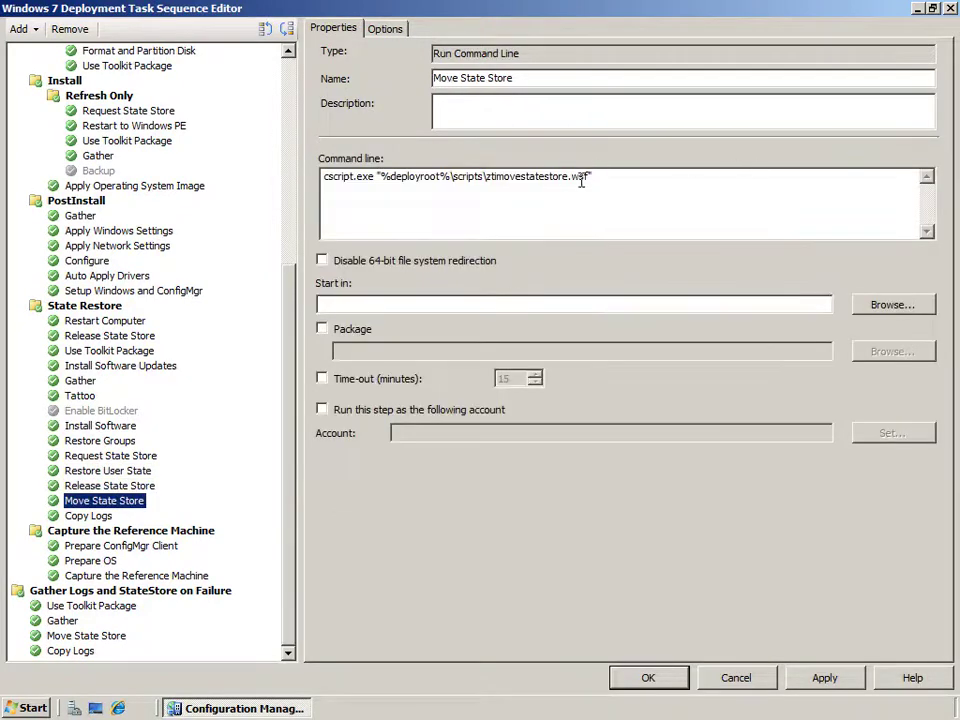
{"action": "left_click_drag", "start_coordinate": [587, 178], "coordinate": [488, 177]}
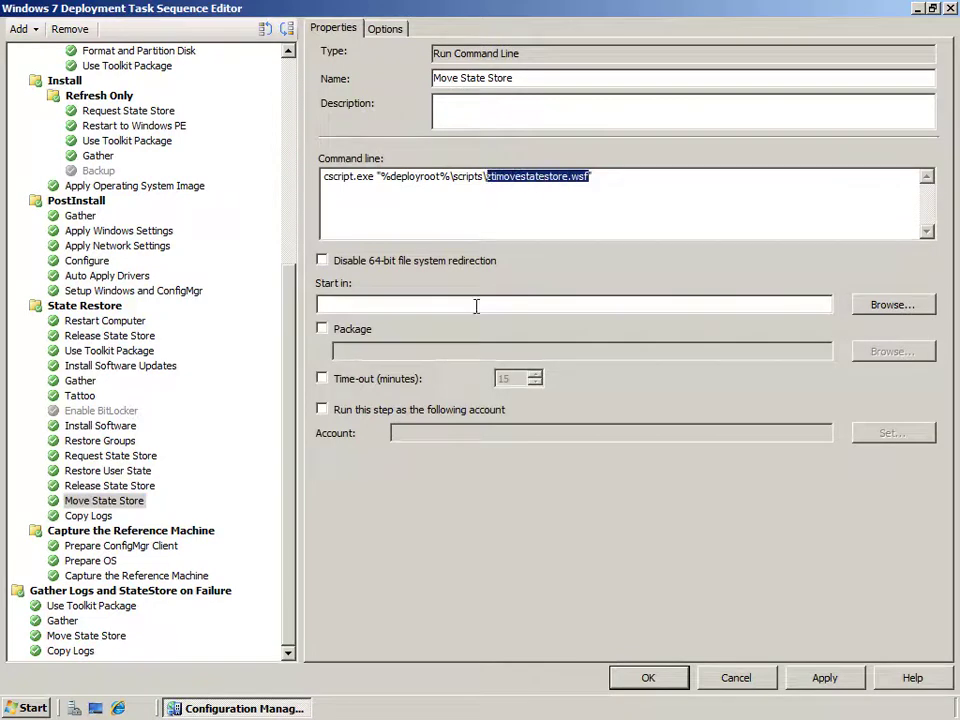
{"action": "left_click", "coordinate": [103, 517]}
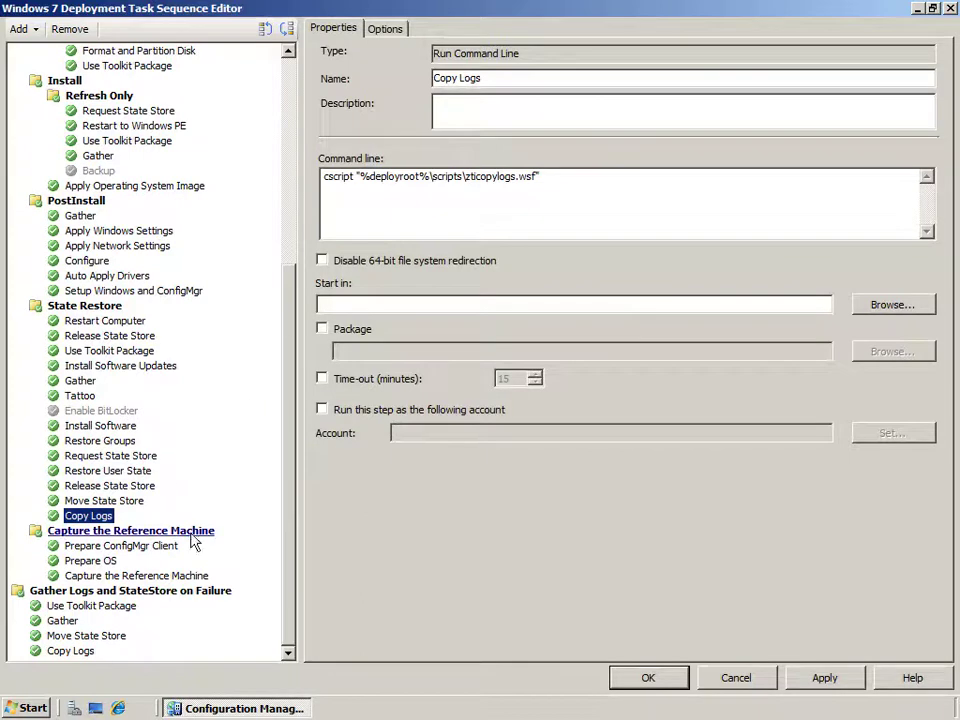
Inspect the failure group's _SMSTSLastActionSucceeded run condition without changing it.
{"action": "left_click", "coordinate": [70, 593]}
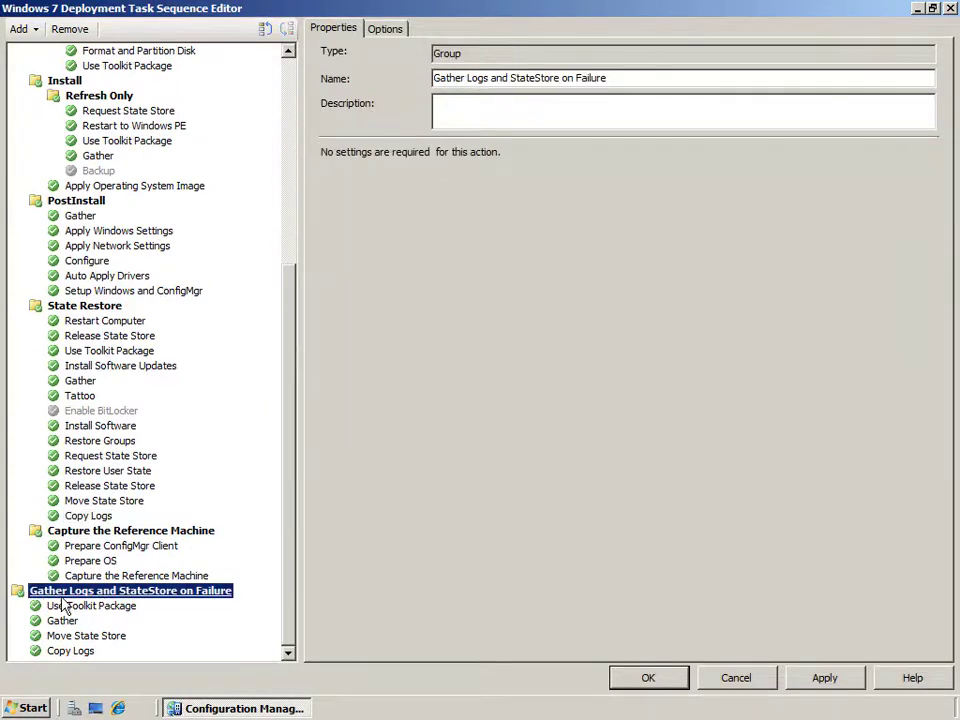
{"action": "left_click", "coordinate": [396, 29]}
{"action": "double_click", "coordinate": [476, 194]}
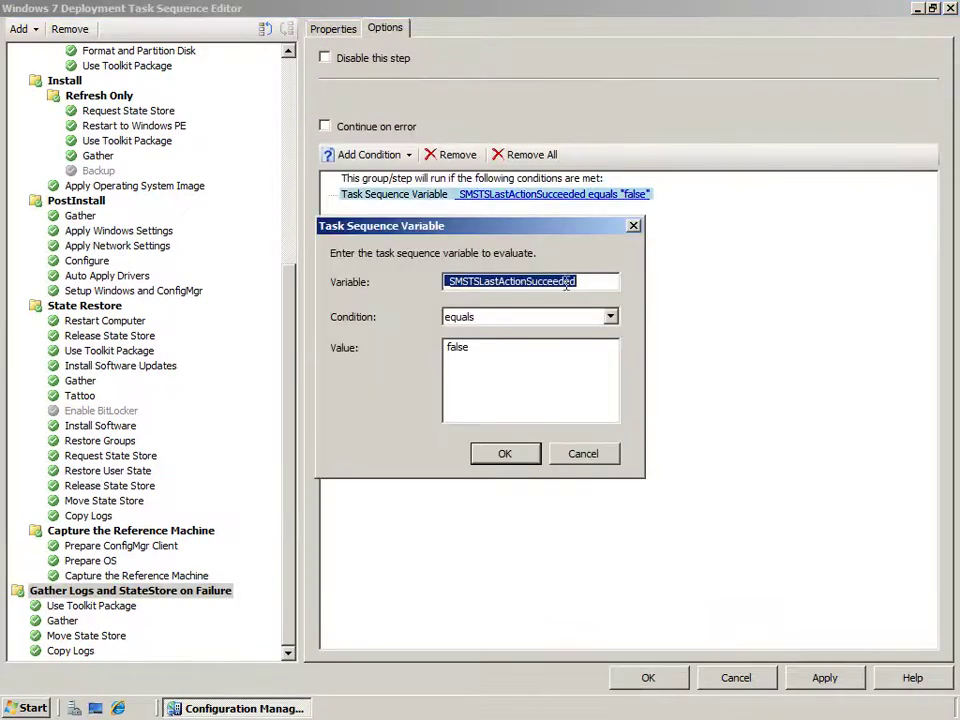
{"action": "left_click_drag", "start_coordinate": [583, 284], "coordinate": [445, 282]}
{"action": "left_click", "coordinate": [584, 460]}
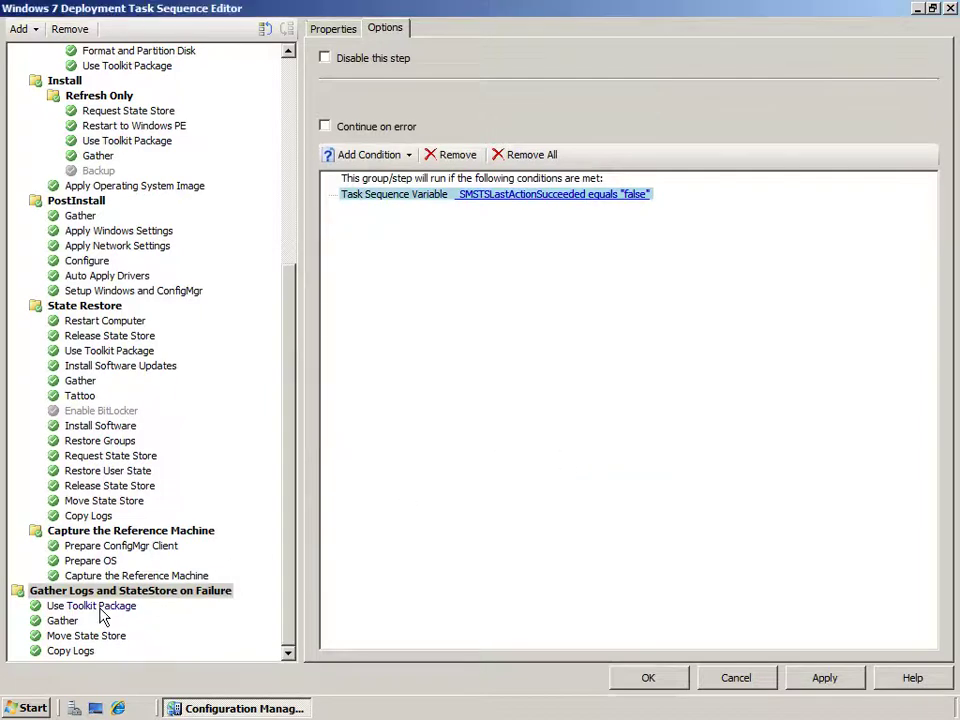
Review the failure group's Use Toolkit Package, Gather, Move State Store (ztimovestatestore.wsf) and Copy Logs (zticopylogs.wsf).
{"action": "left_click", "coordinate": [96, 606]}
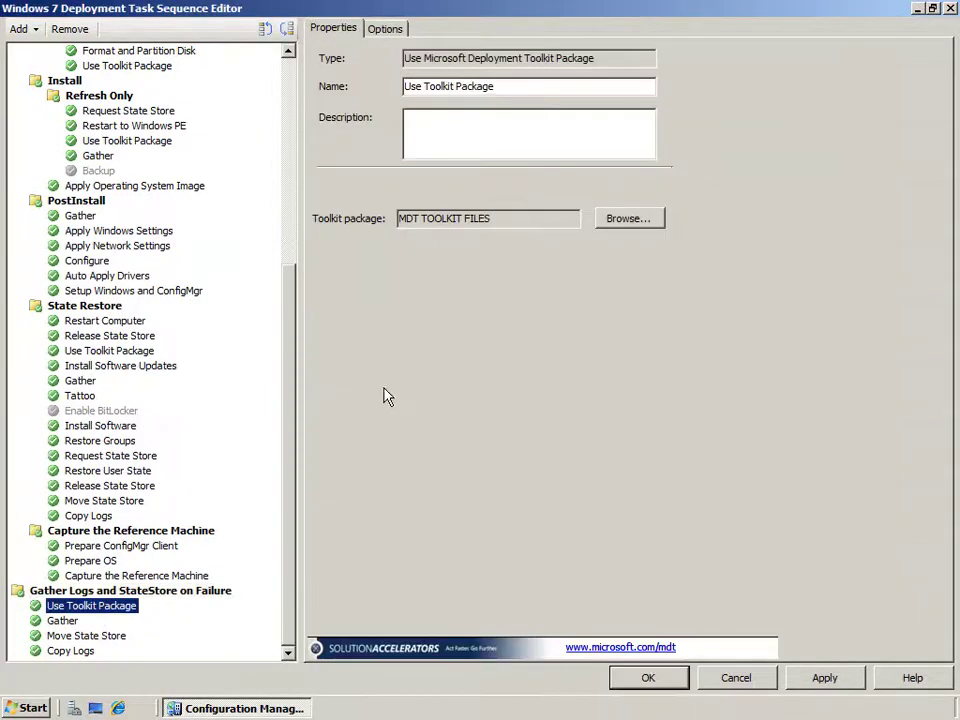
{"action": "left_click", "coordinate": [70, 622]}
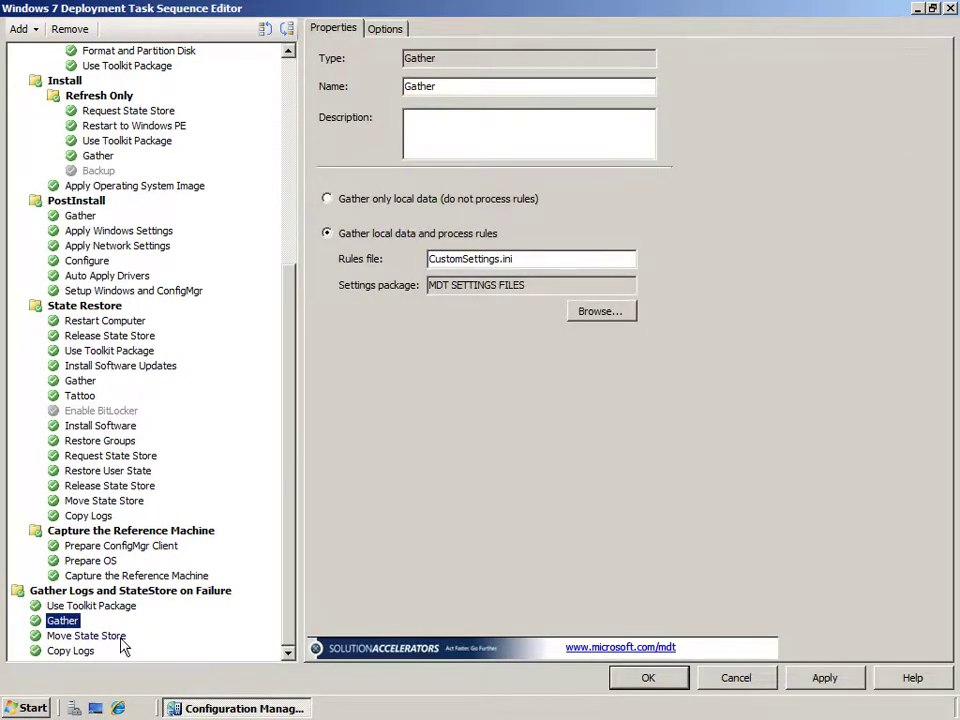
{"action": "left_click", "coordinate": [108, 637]}
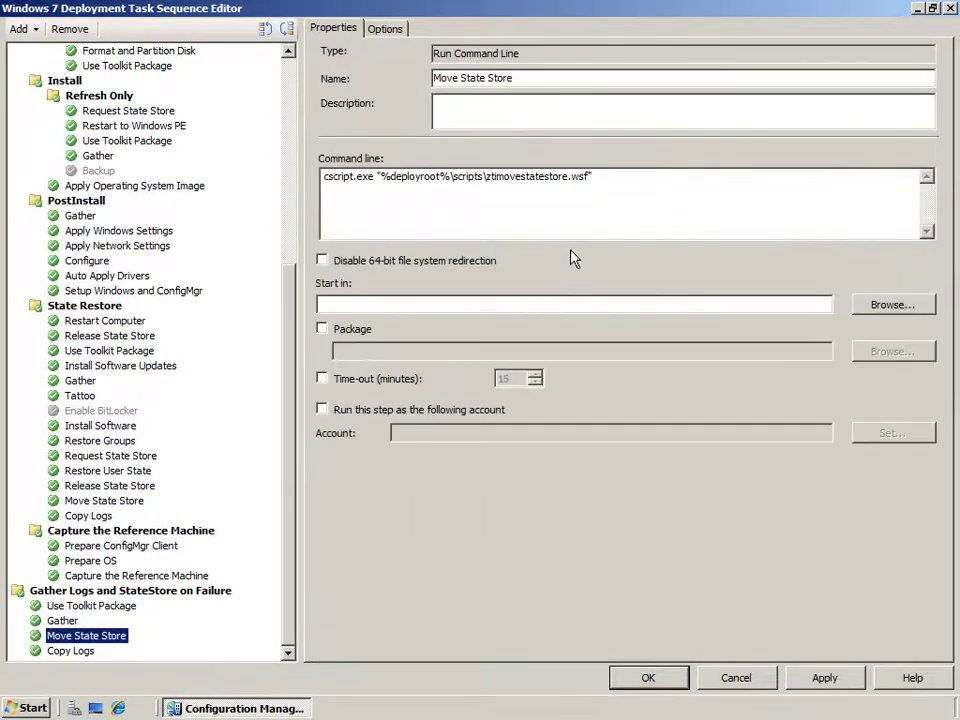
{"action": "left_click_drag", "start_coordinate": [590, 176], "coordinate": [487, 177]}
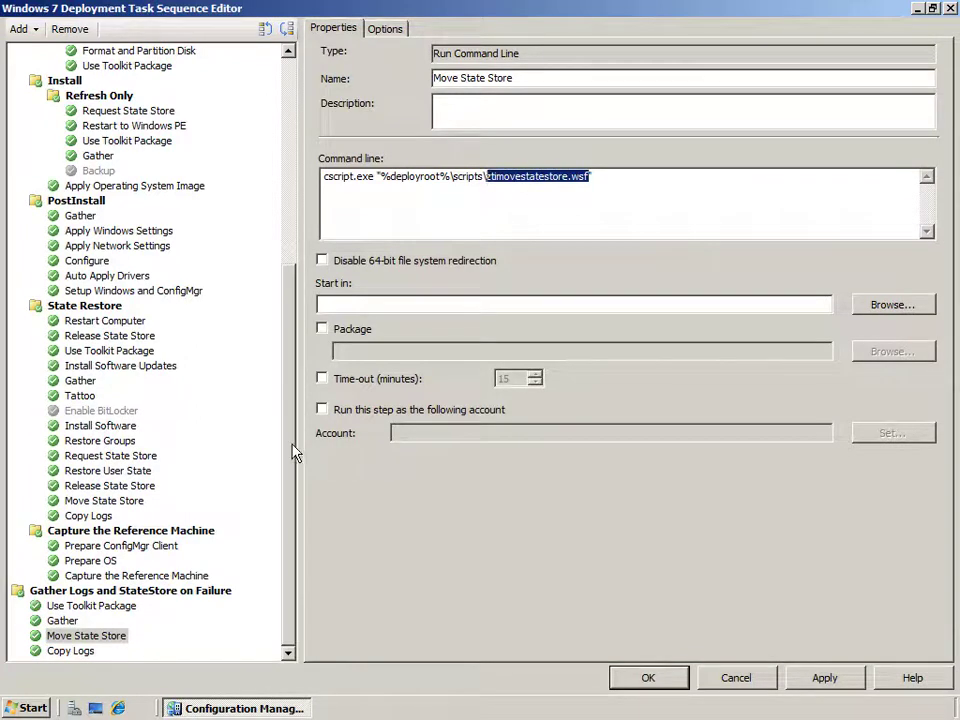
{"action": "left_click", "coordinate": [88, 652]}
{"action": "left_click_drag", "start_coordinate": [538, 177], "coordinate": [464, 178]}
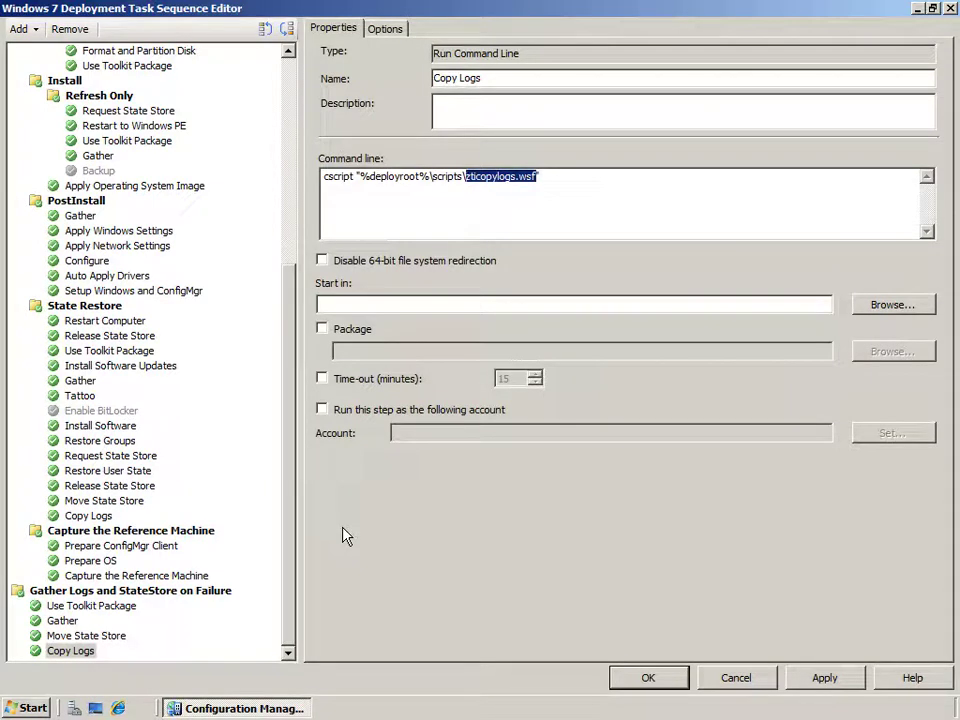
{"action": "left_click_drag", "start_coordinate": [291, 545], "coordinate": [291, 321]}
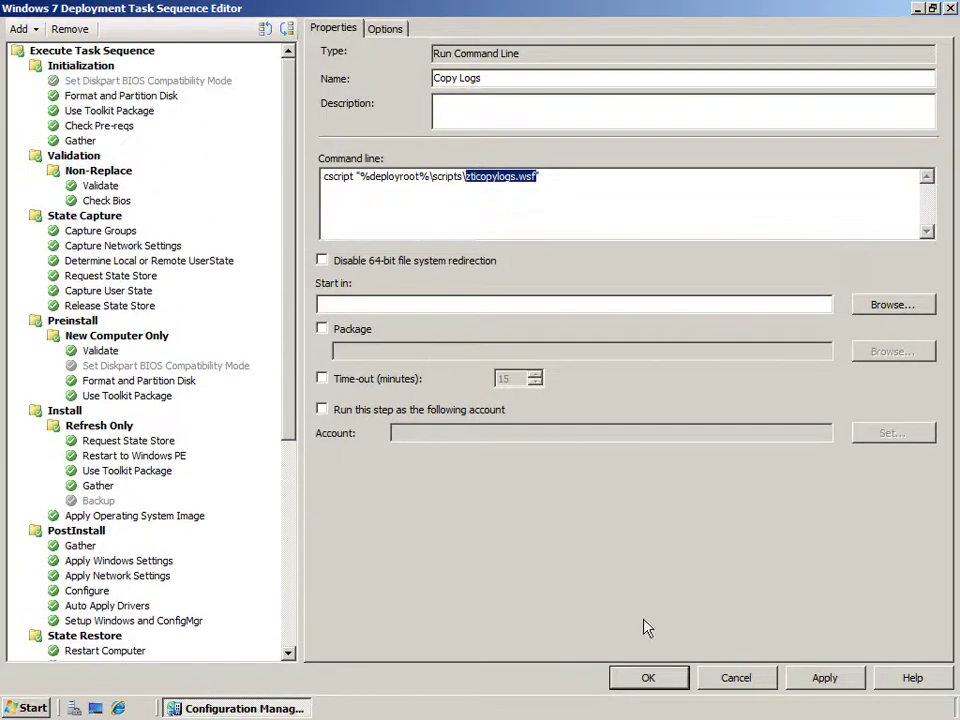
Close the task sequence editor without saving and show the All Windows XP Systems collection's members.
{"action": "left_click", "coordinate": [736, 680]}
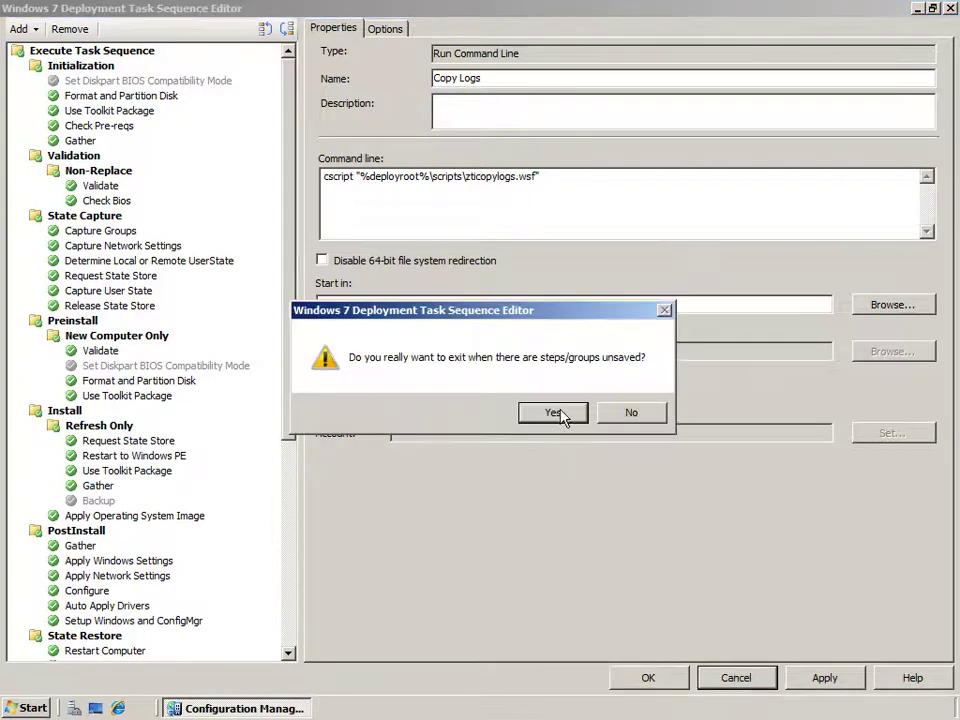
{"action": "left_click", "coordinate": [556, 414]}
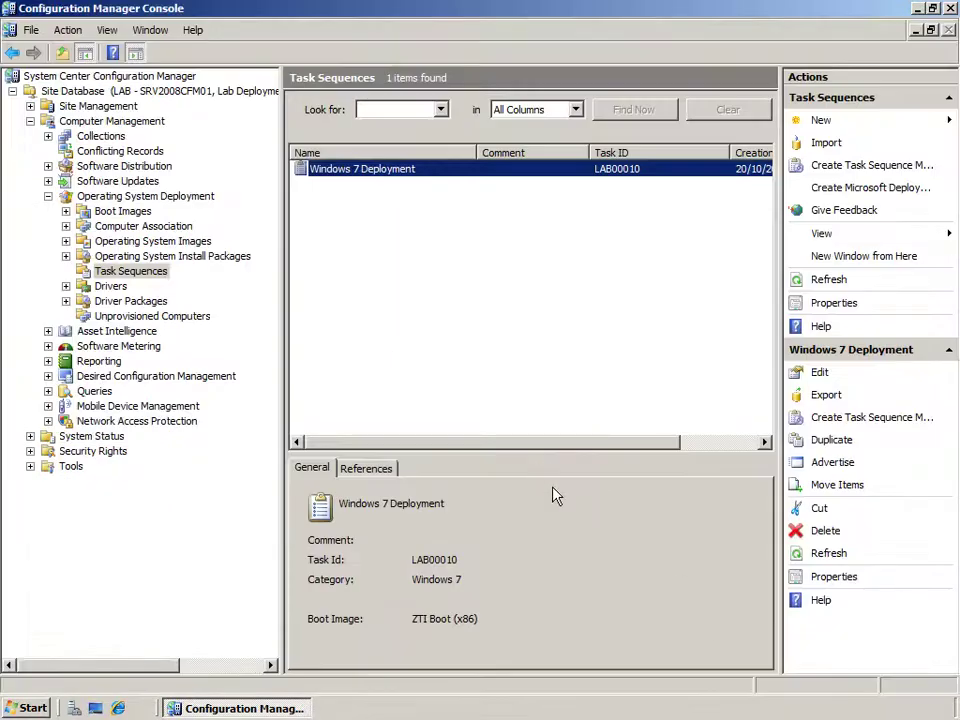
{"action": "left_click", "coordinate": [47, 196]}
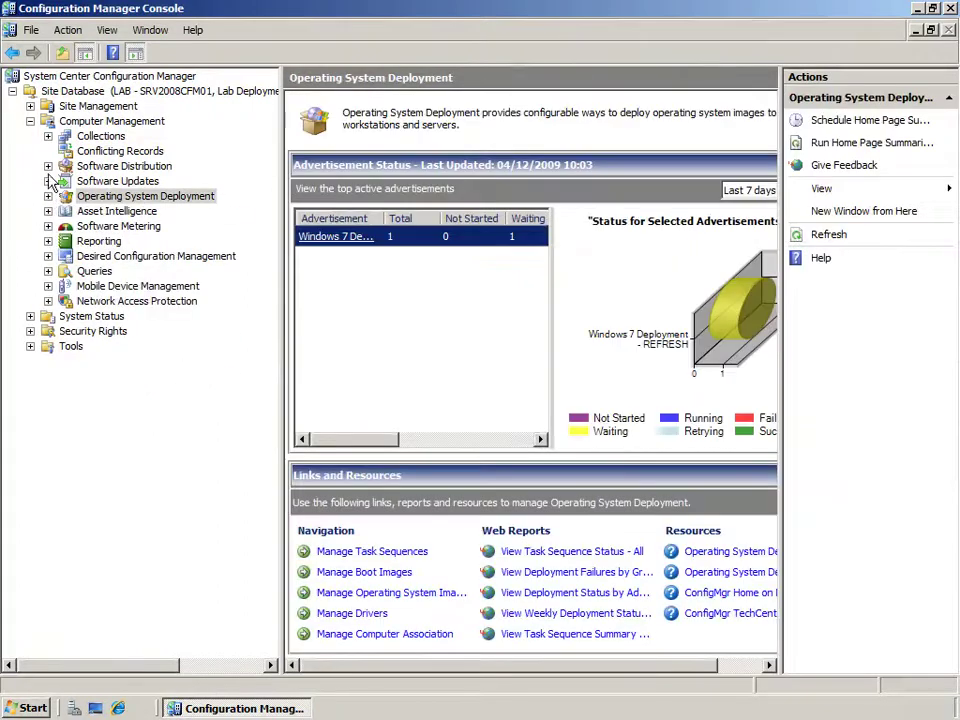
{"action": "left_click", "coordinate": [48, 136]}
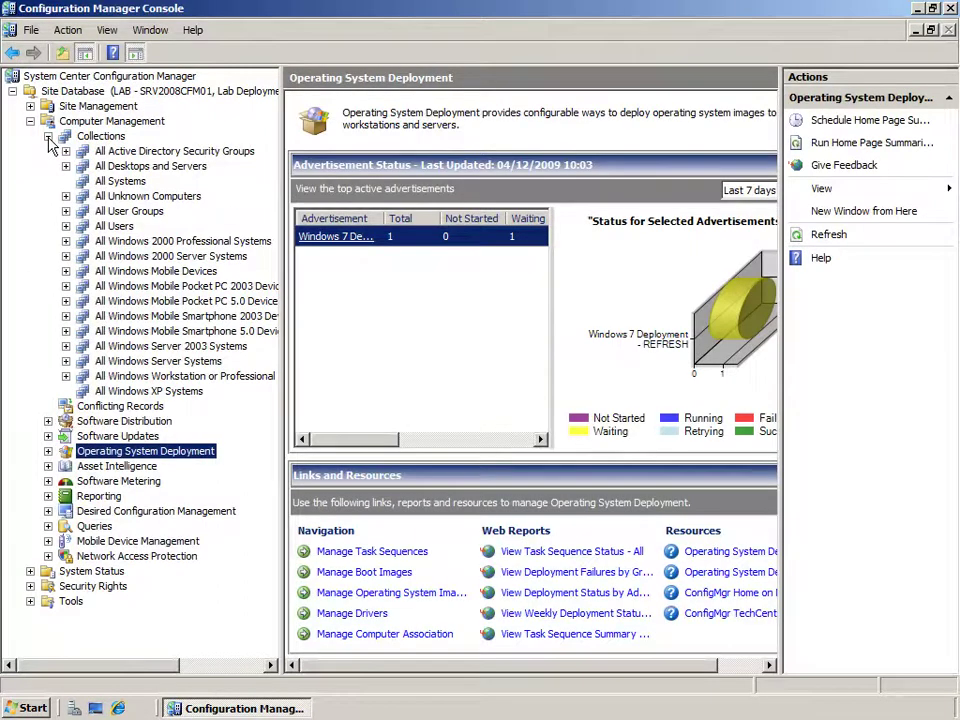
{"action": "left_click", "coordinate": [138, 392]}
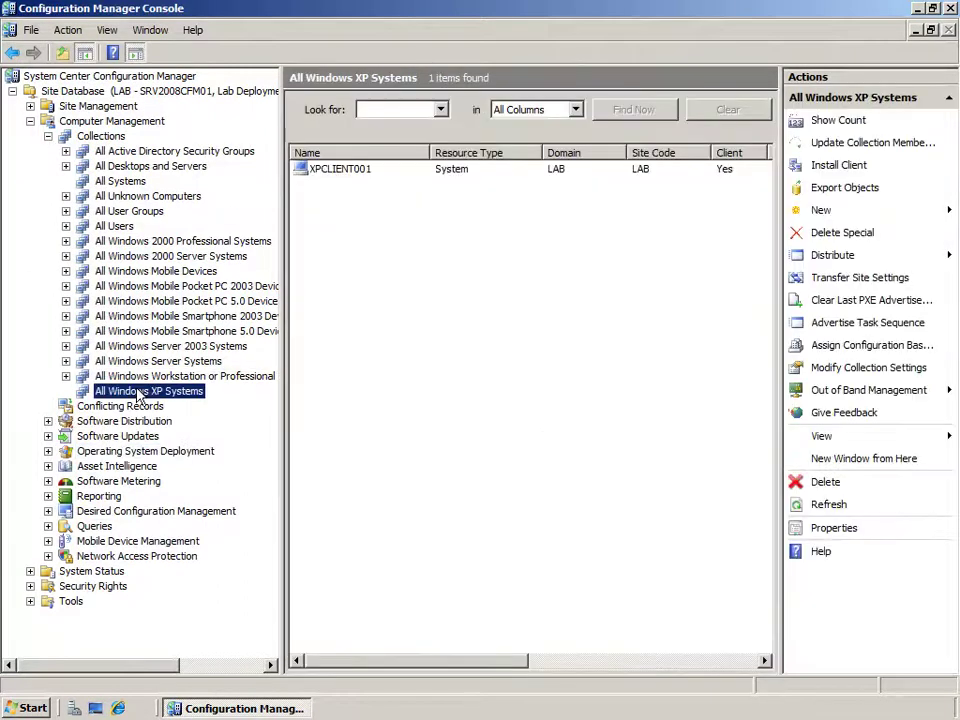
Confirm the Windows 7 Deployment - REFRESH advertisement in the collection's properties, then minimize the console.
{"action": "right_click", "coordinate": [138, 395]}
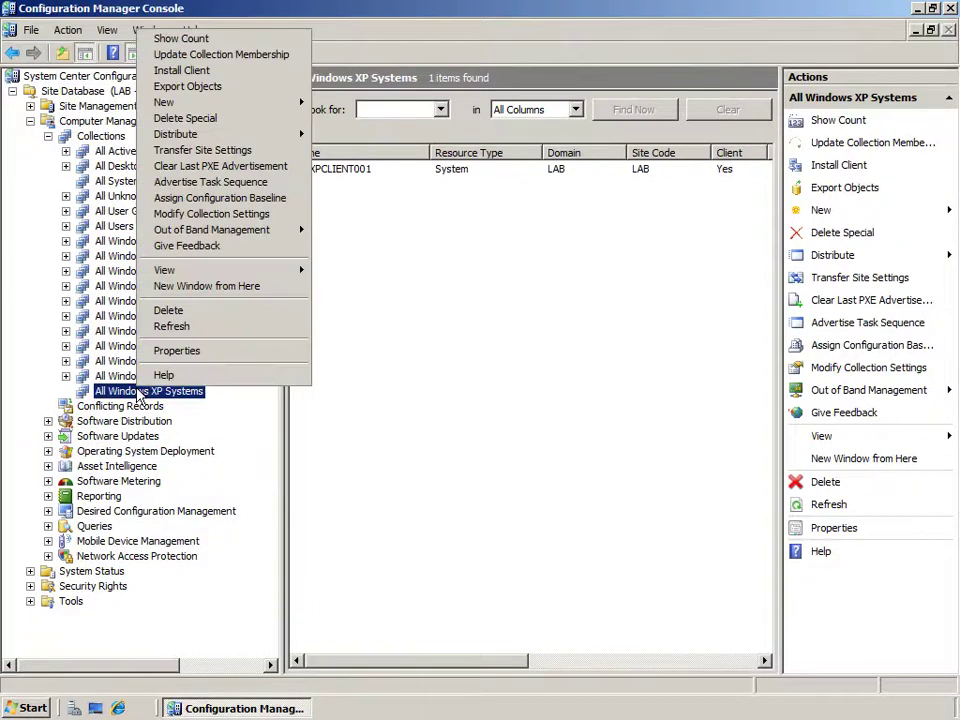
{"action": "left_click", "coordinate": [178, 351]}
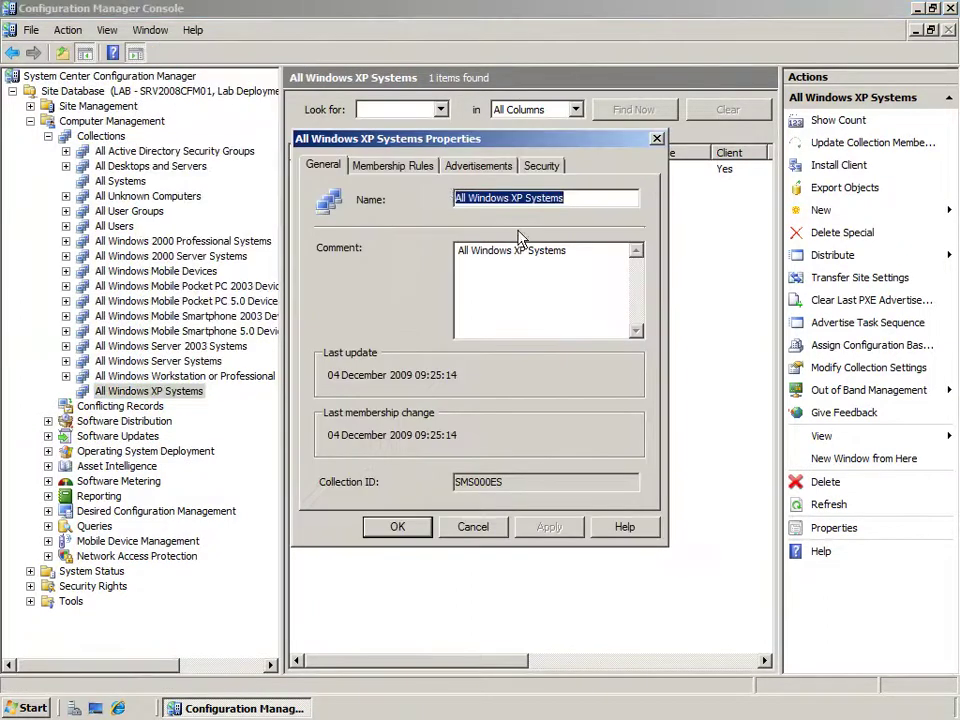
{"action": "left_click", "coordinate": [478, 165]}
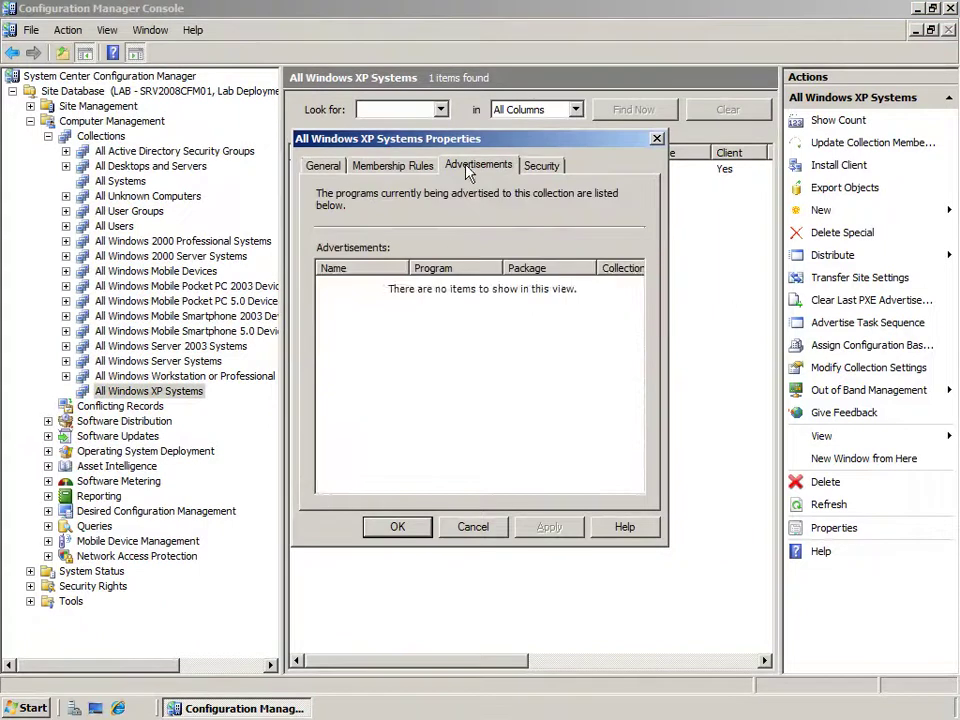
{"action": "double_click", "coordinate": [409, 268]}
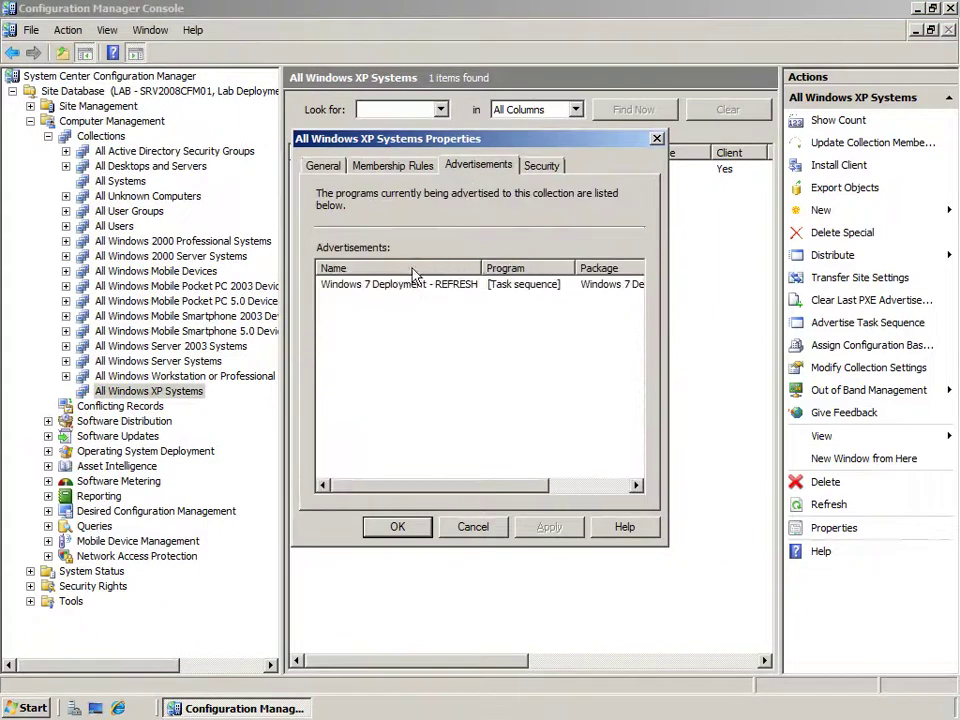
{"action": "left_click", "coordinate": [396, 288]}
{"action": "mouse_move", "coordinate": [386, 488]}
{"action": "left_mouse_down"}
{"action": "mouse_move", "coordinate": [474, 495]}
{"action": "mouse_move", "coordinate": [377, 489]}
{"action": "left_mouse_up"}
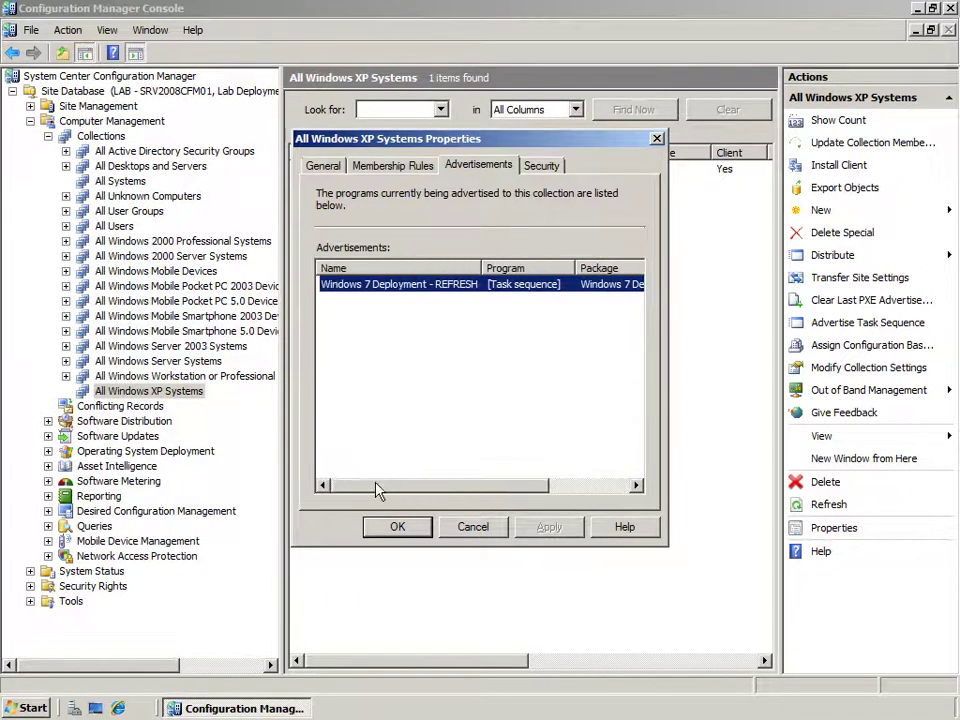
{"action": "left_click", "coordinate": [473, 527]}
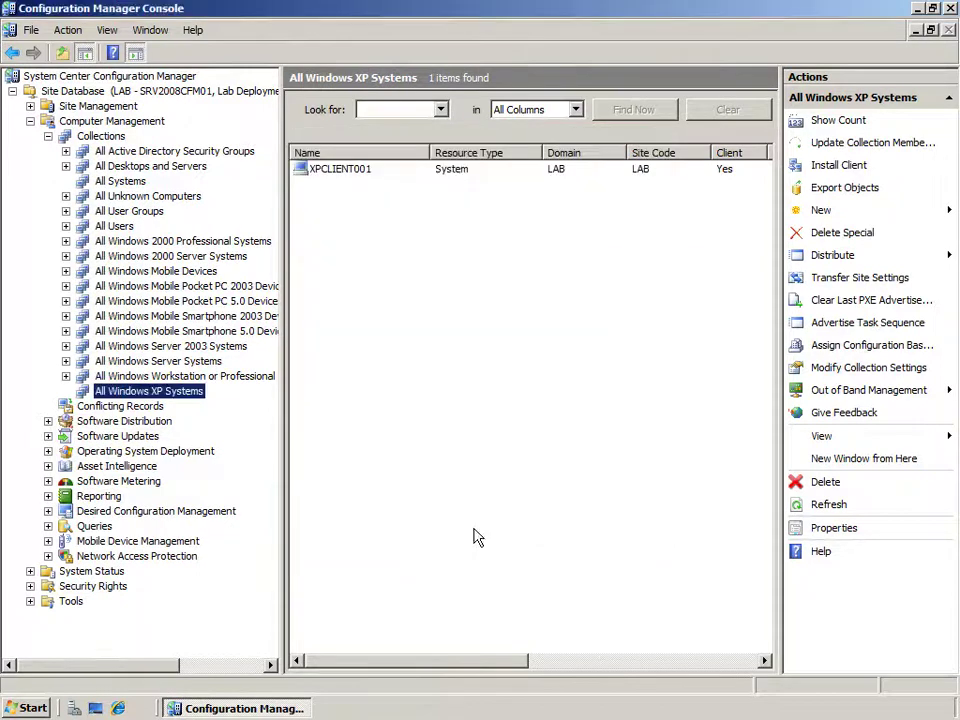
{"action": "left_click", "coordinate": [917, 8]}
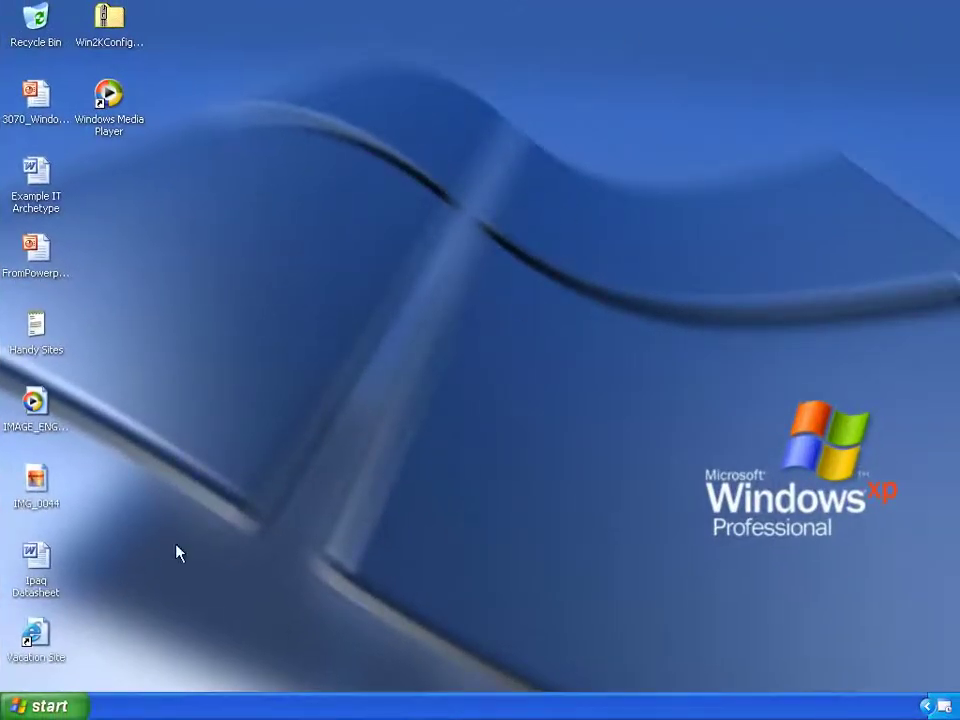
Confirm in System Properties that the XP client belongs to the LAB.BUILD.LOCAL domain.
{"action": "left_click", "coordinate": [60, 705]}
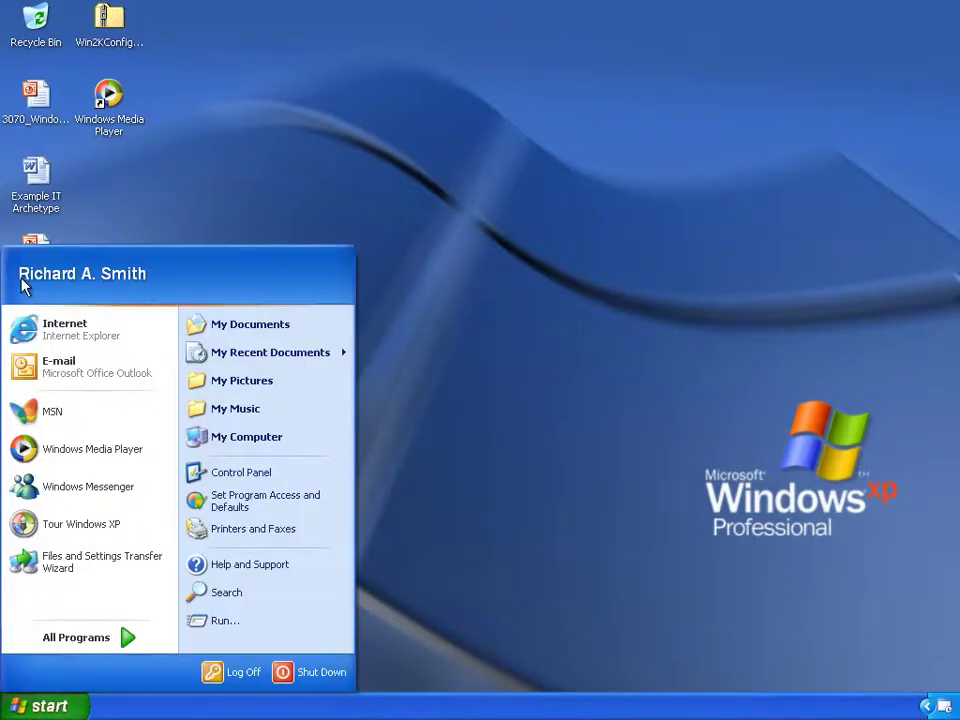
{"action": "right_click", "coordinate": [280, 440]}
{"action": "left_click", "coordinate": [410, 602]}
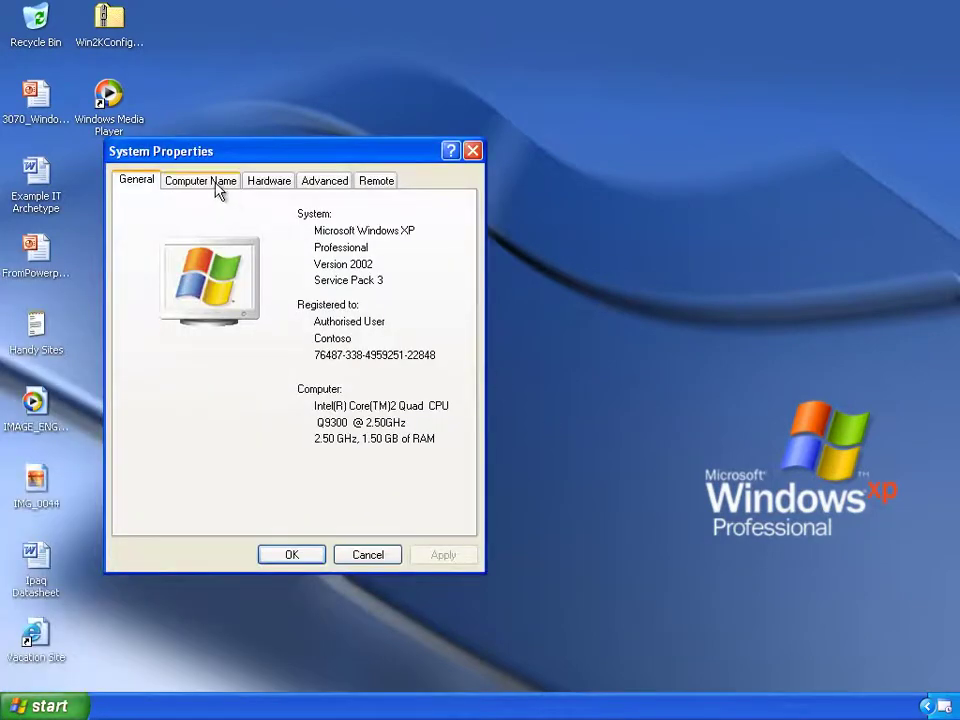
{"action": "left_click", "coordinate": [214, 184]}
{"action": "left_click_drag", "start_coordinate": [338, 329], "coordinate": [240, 327]}
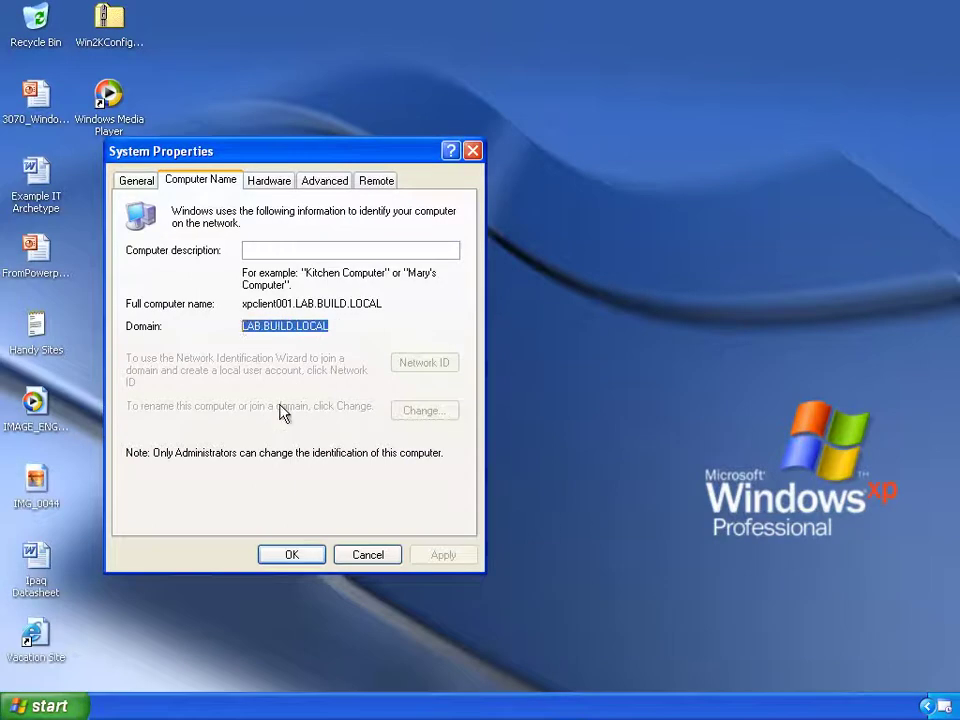
{"action": "left_click", "coordinate": [292, 559]}
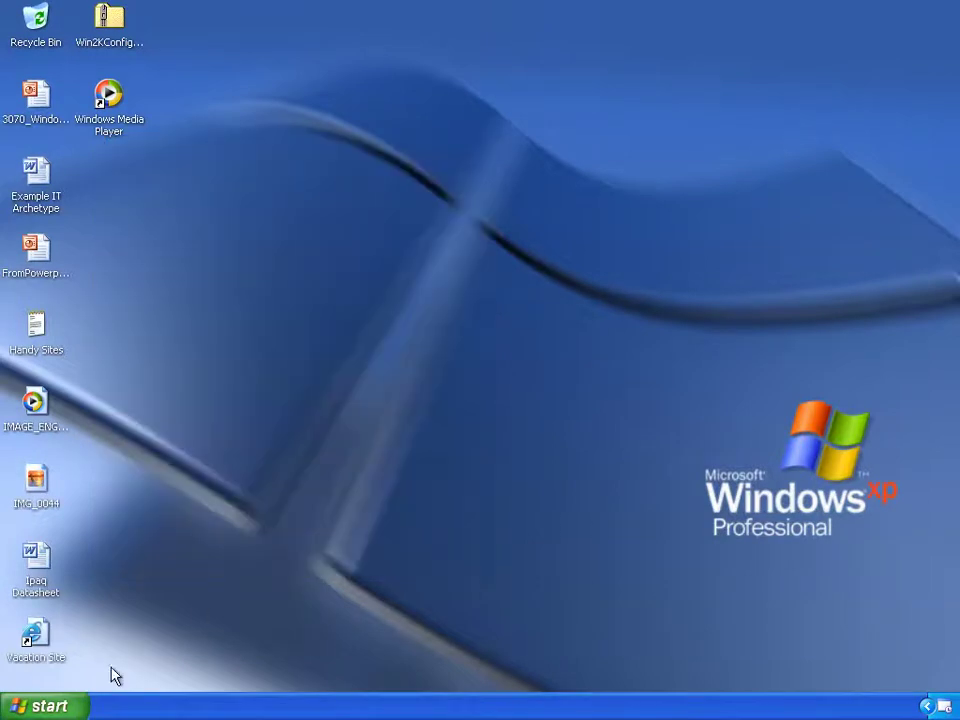
Run the Machine Policy Retrieval & Evaluation Cycle from the Configuration Manager Control Panel applet.
{"action": "left_click", "coordinate": [22, 706]}
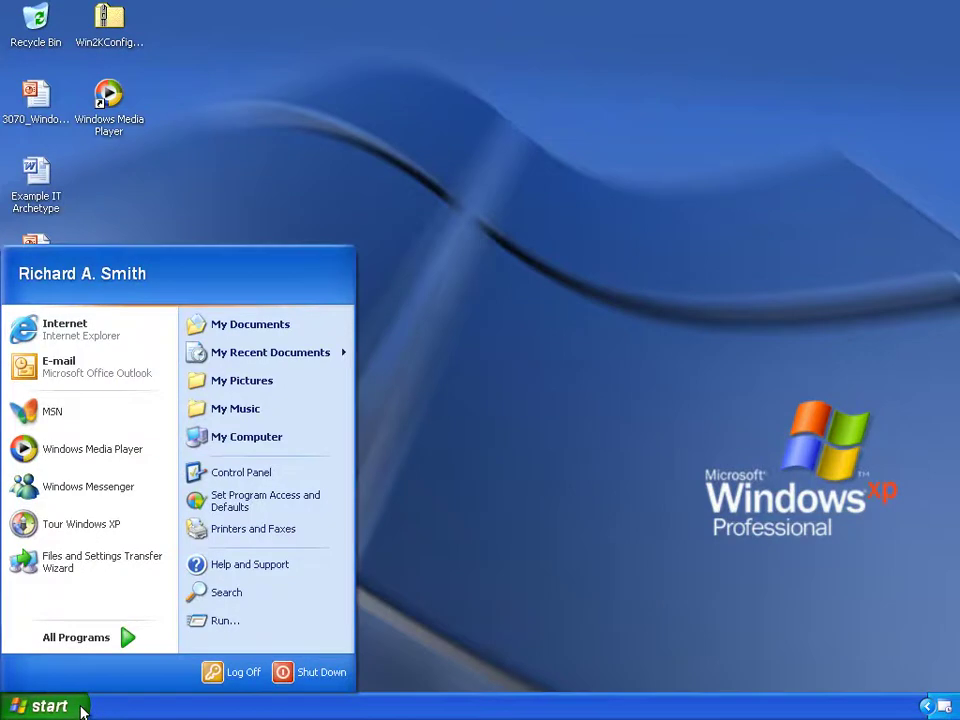
{"action": "left_click", "coordinate": [268, 472]}
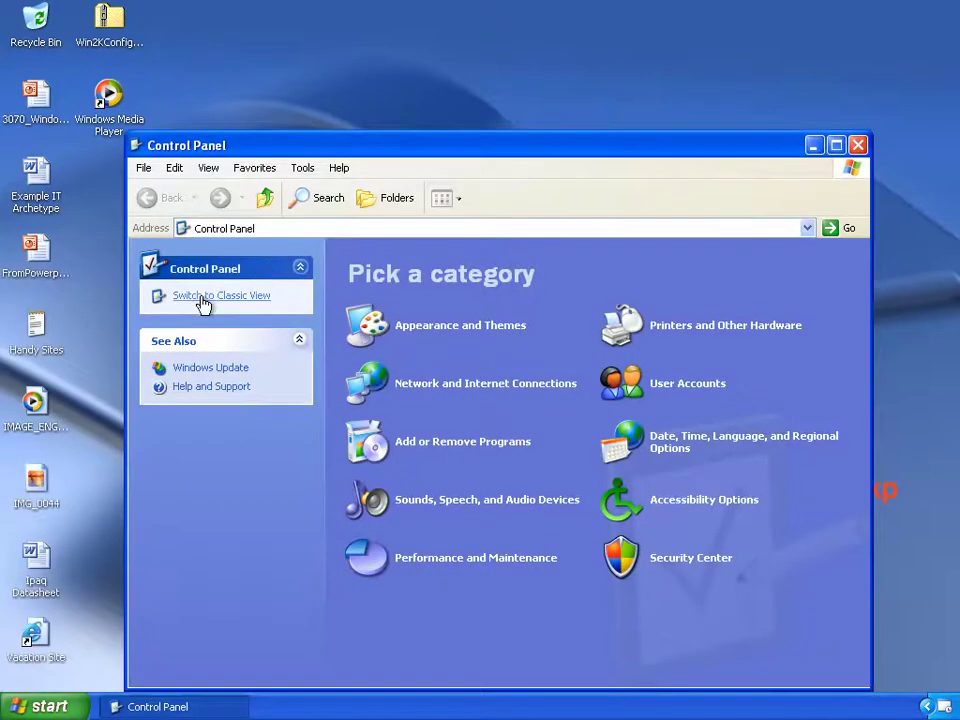
{"action": "left_click", "coordinate": [202, 297]}
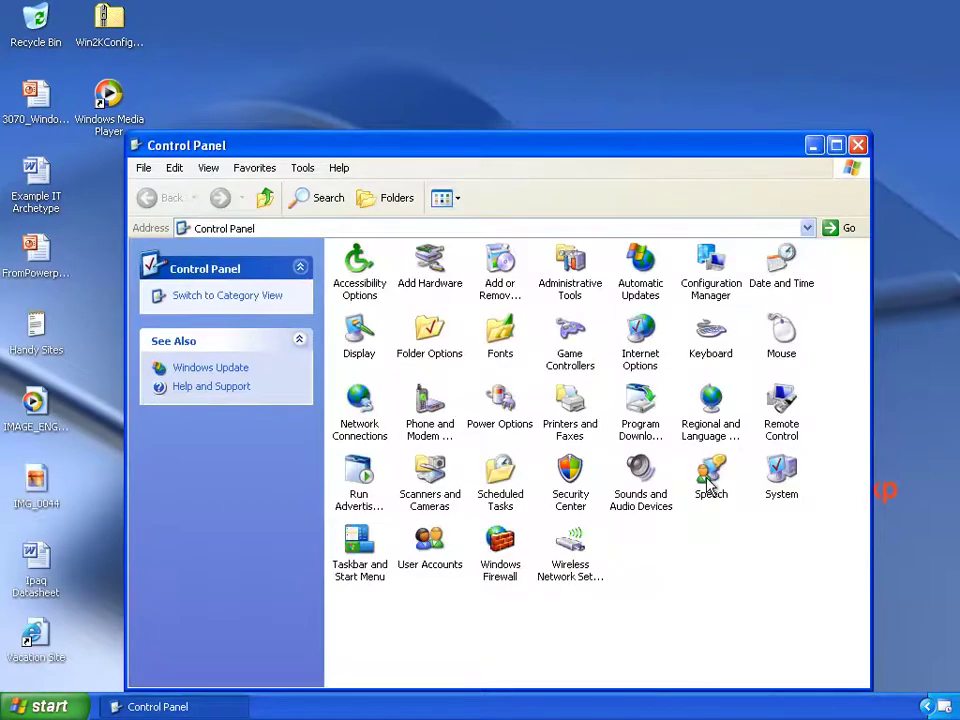
{"action": "double_click", "coordinate": [732, 296]}
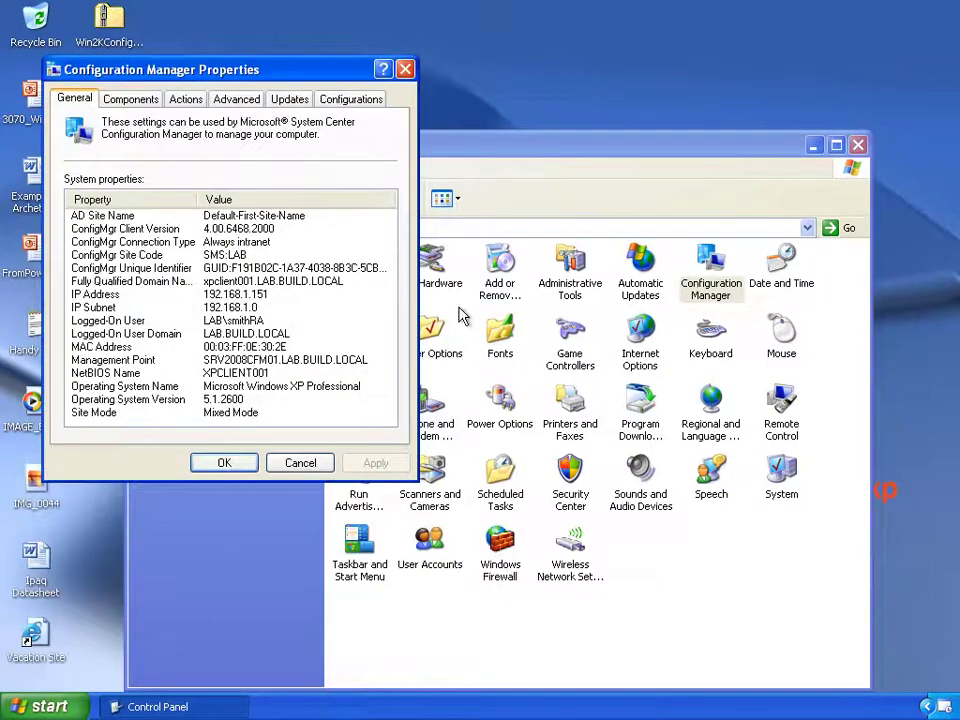
{"action": "left_click", "coordinate": [186, 100]}
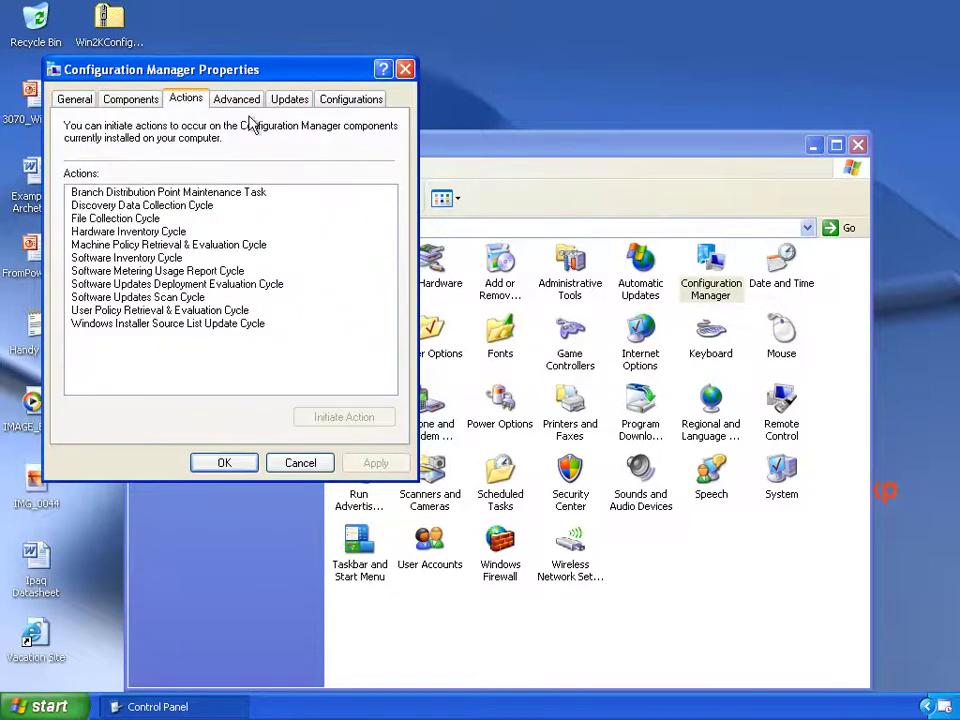
{"action": "left_click", "coordinate": [205, 246]}
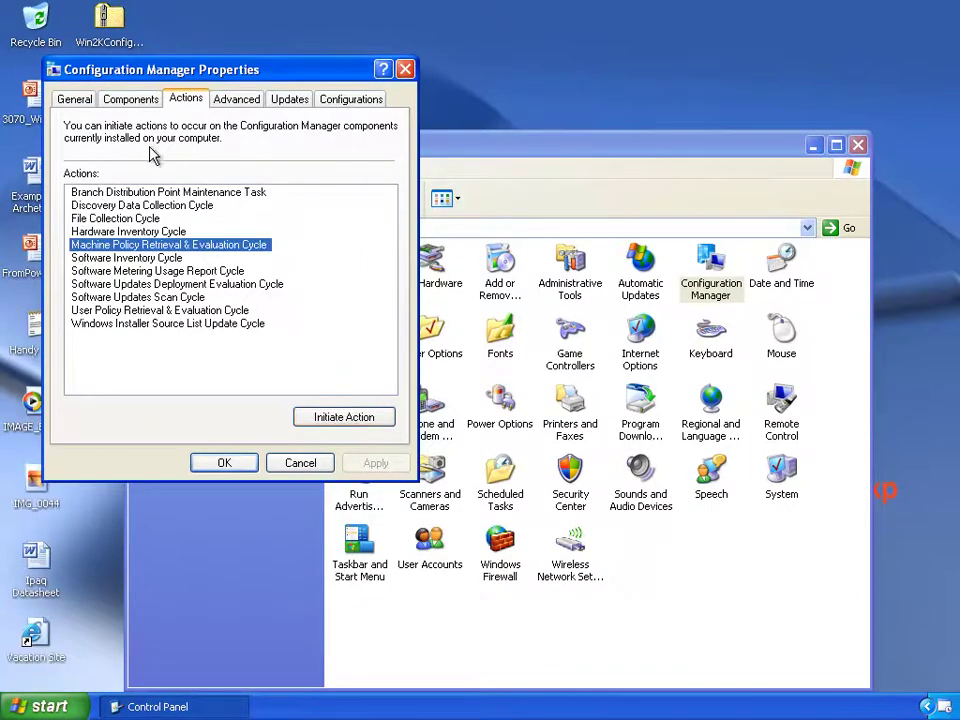
{"action": "left_click", "coordinate": [227, 464]}
{"action": "left_click", "coordinate": [857, 146]}
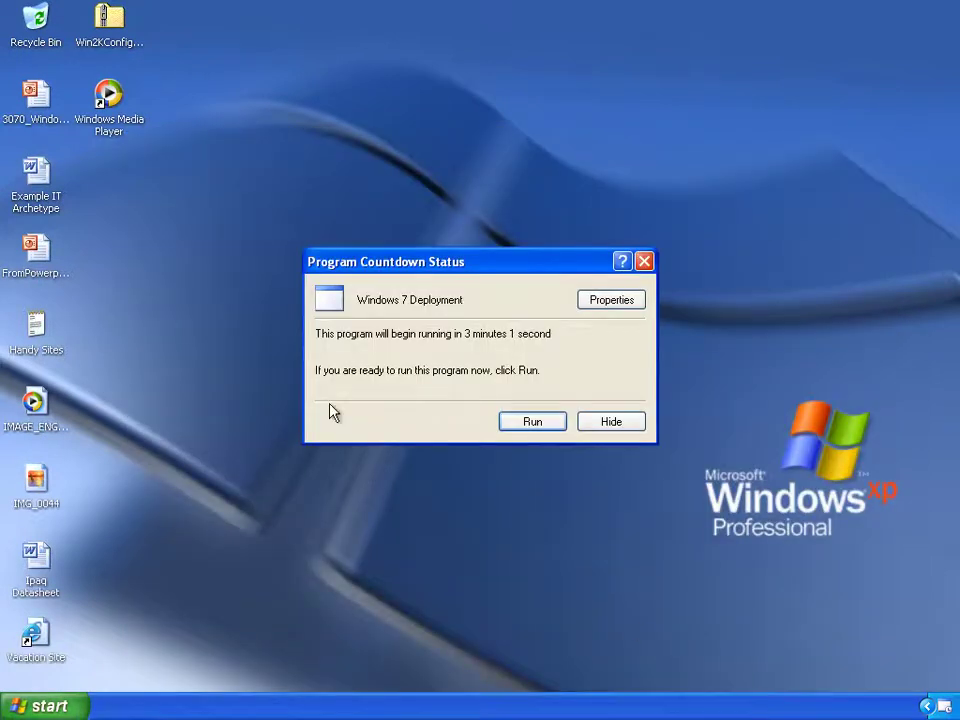
Run the Windows 7 Deployment program immediately instead of waiting for the countdown.
{"action": "left_click_drag", "start_coordinate": [358, 300], "coordinate": [464, 302]}
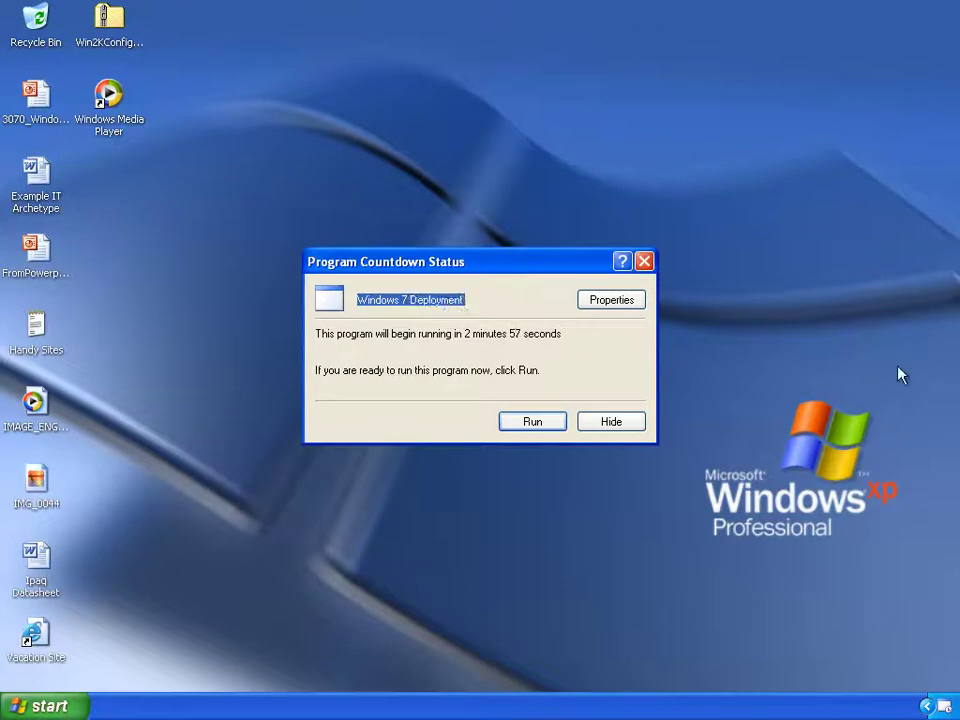
{"action": "left_click", "coordinate": [535, 422]}
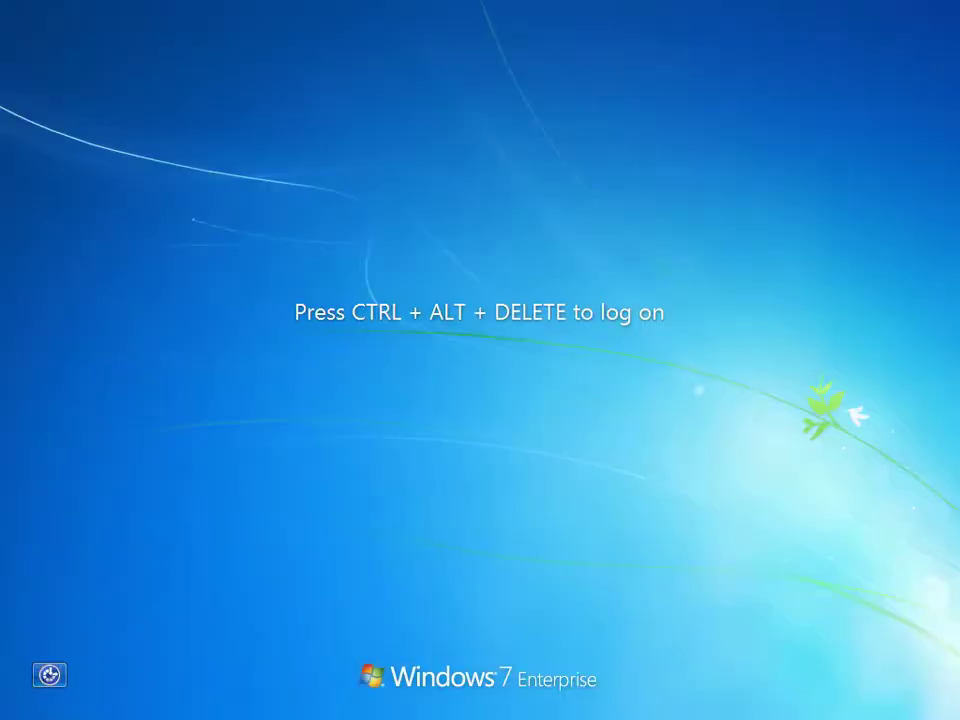
Log on to Windows 7 with the migrated domain user's name and password.
{"action": "key", "text": "ctrl+alt+Delete"}
{"action": "left_click", "coordinate": [446, 405]}
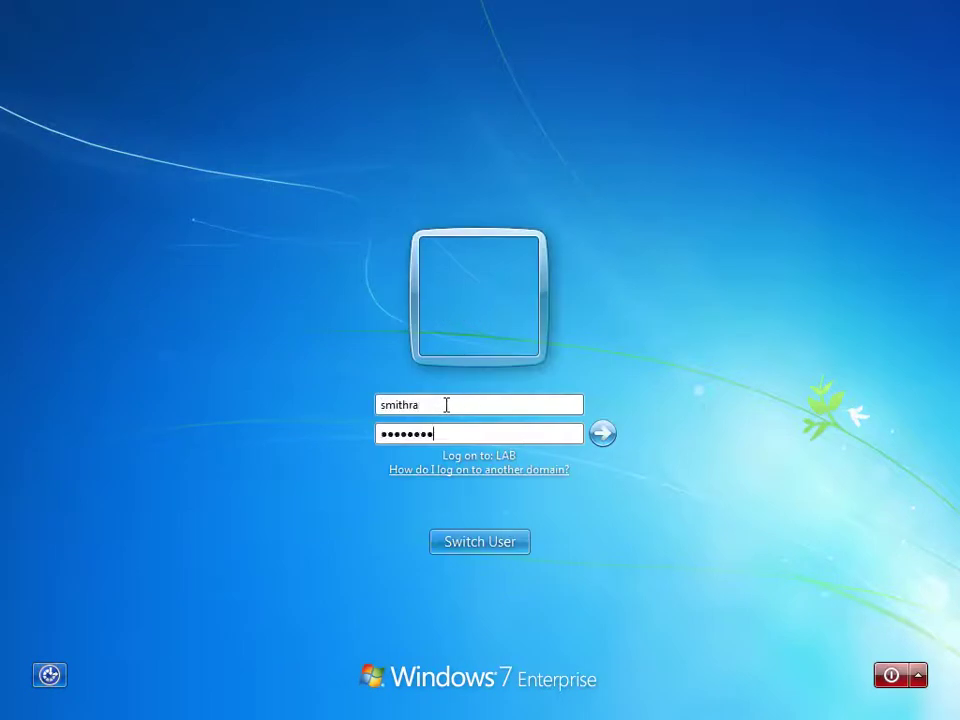
{"action": "key", "text": "Return"}
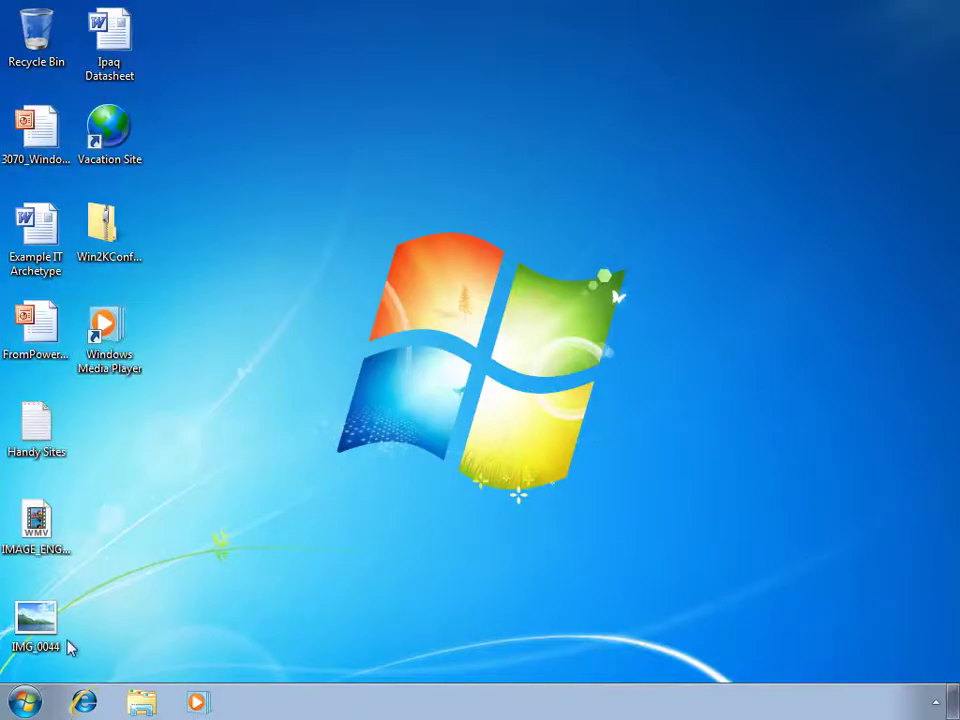
Verify the migrated files in the Documents and Pictures libraries, then close Explorer.
{"action": "left_click", "coordinate": [25, 702]}
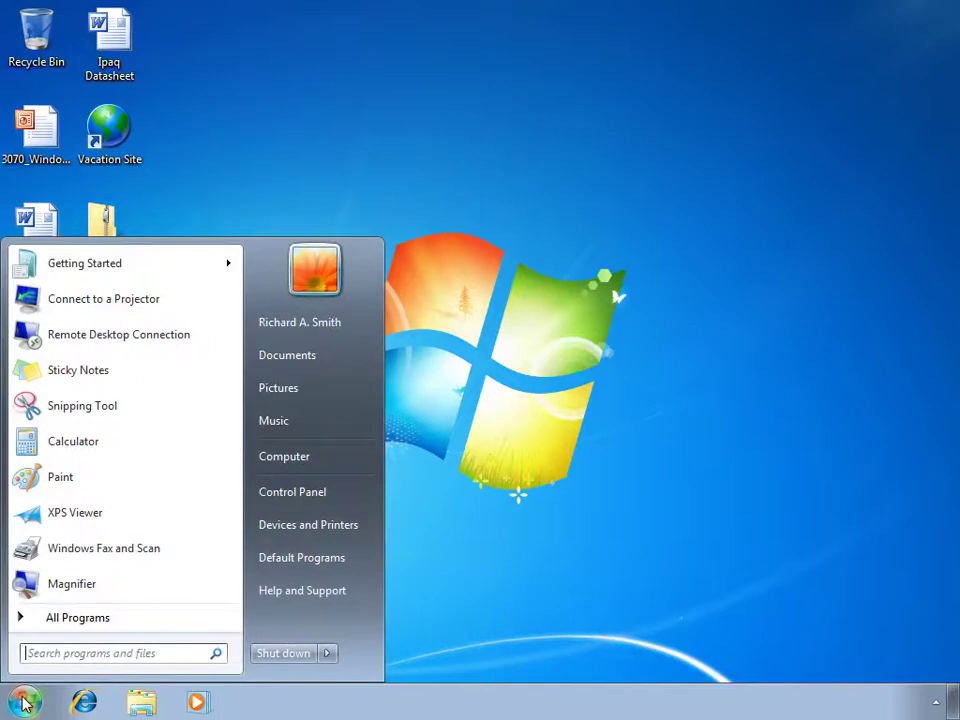
{"action": "left_click", "coordinate": [340, 365]}
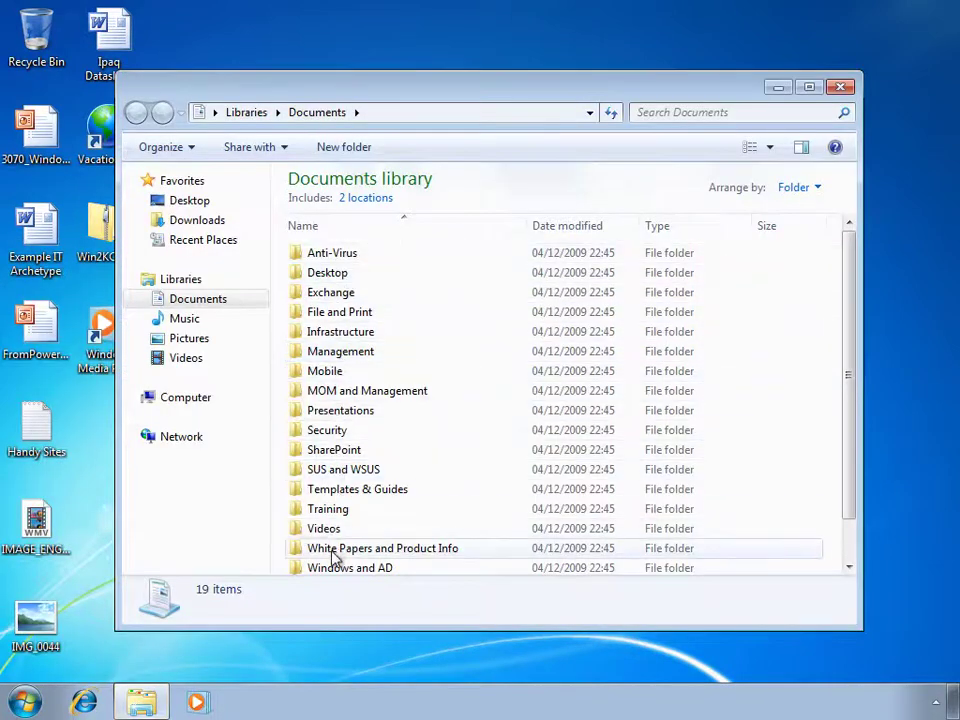
{"action": "left_click", "coordinate": [199, 342]}
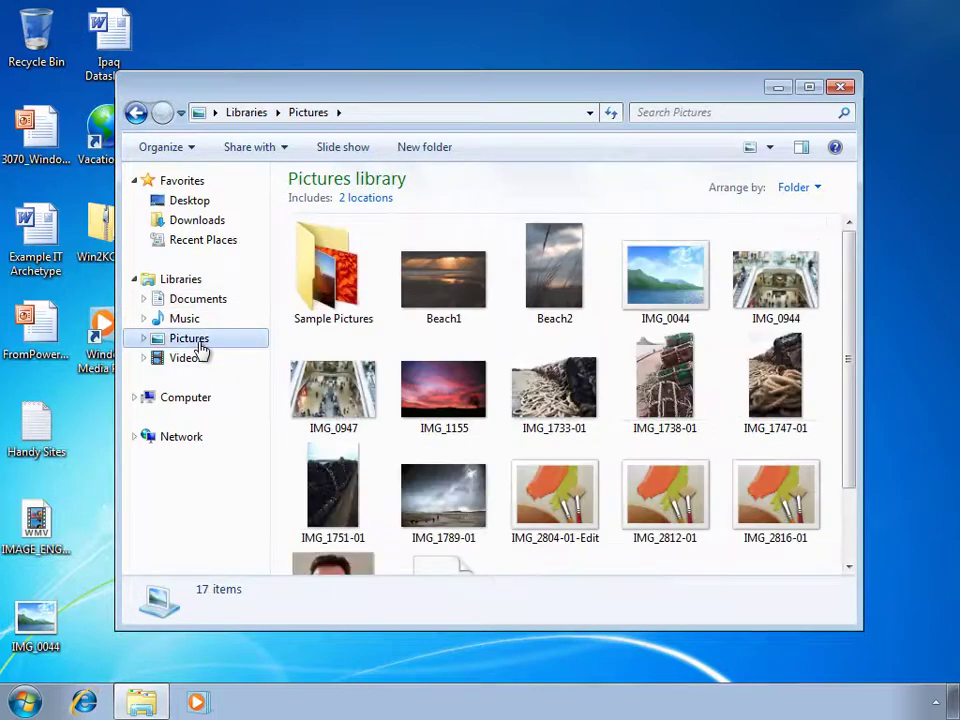
{"action": "left_click", "coordinate": [840, 88]}
{"action": "left_click", "coordinate": [84, 702]}
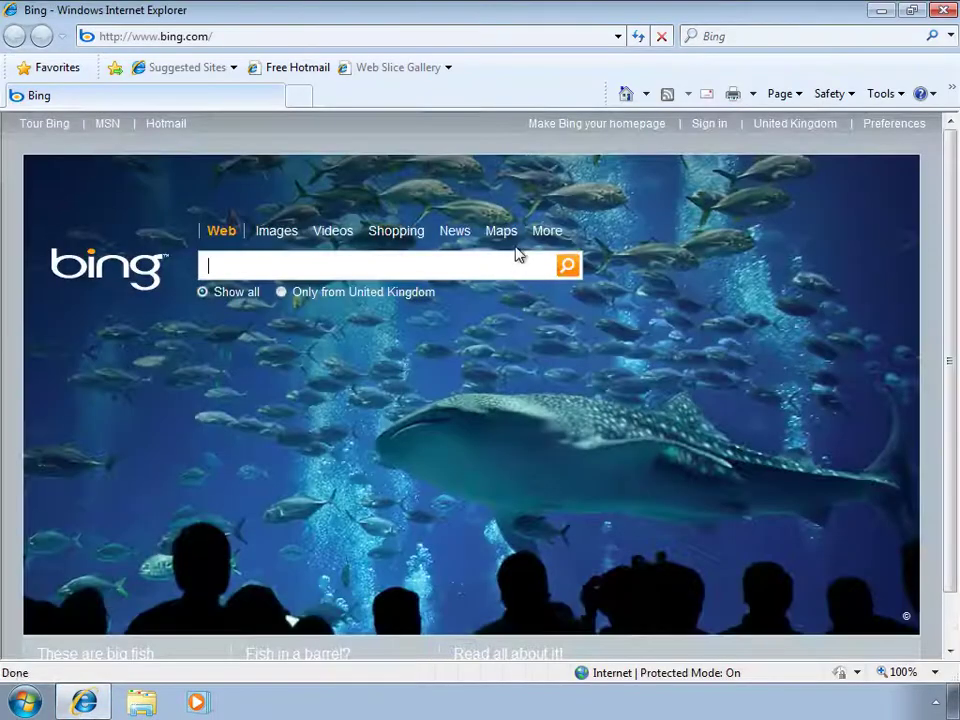
Review the migrated folders and links in the Favorites Center, then close Internet Explorer.
{"action": "left_click", "coordinate": [66, 67]}
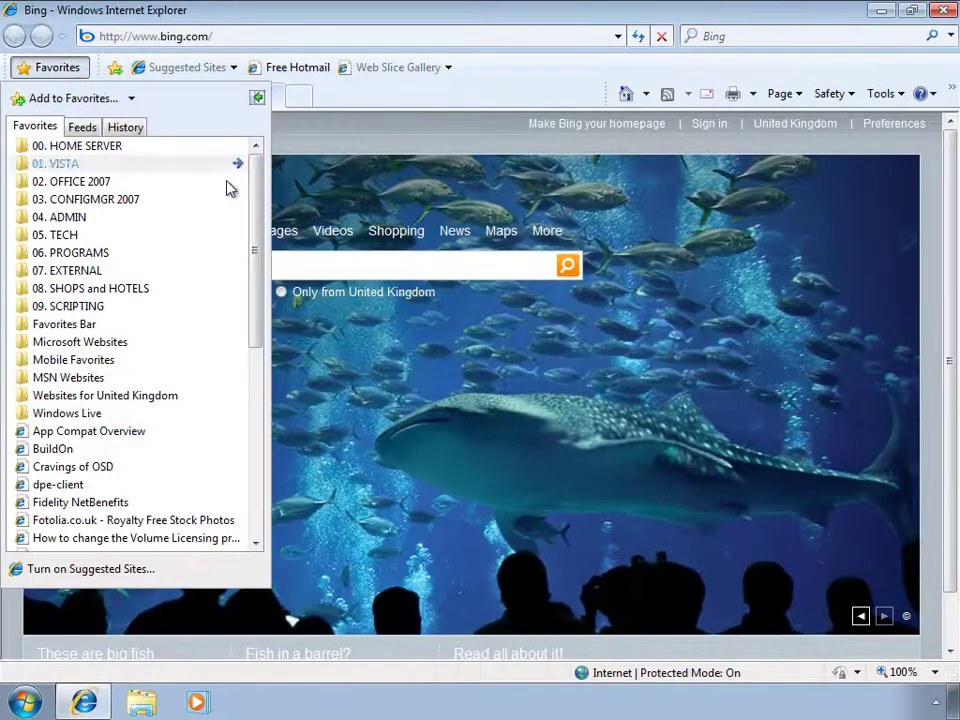
{"action": "left_click_drag", "start_coordinate": [257, 193], "coordinate": [259, 161]}
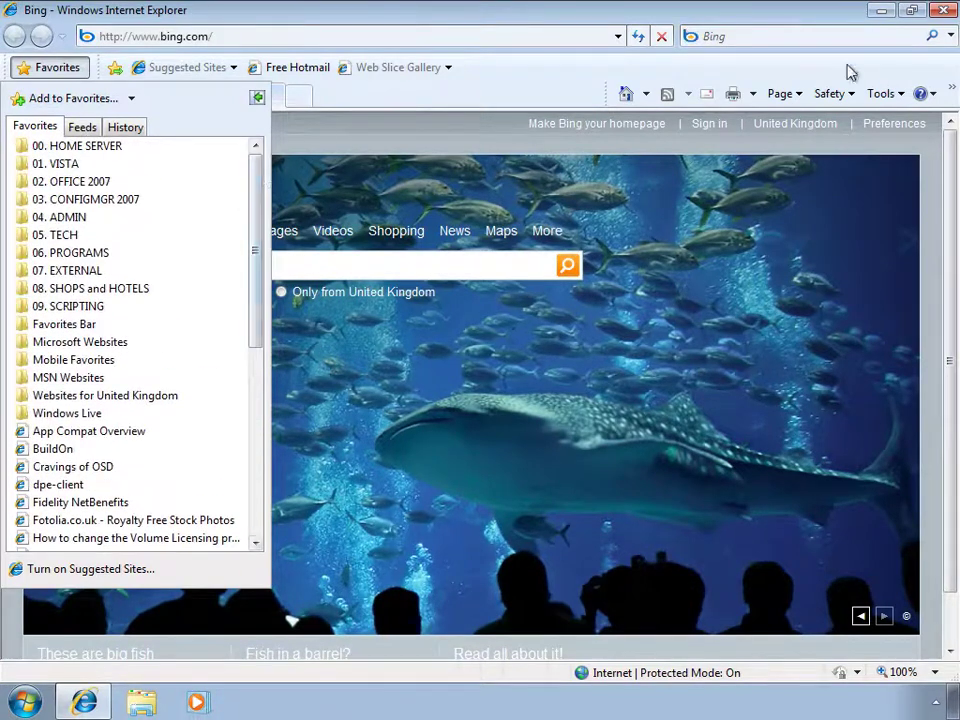
{"action": "left_click", "coordinate": [942, 11]}
{"action": "left_click", "coordinate": [942, 11]}
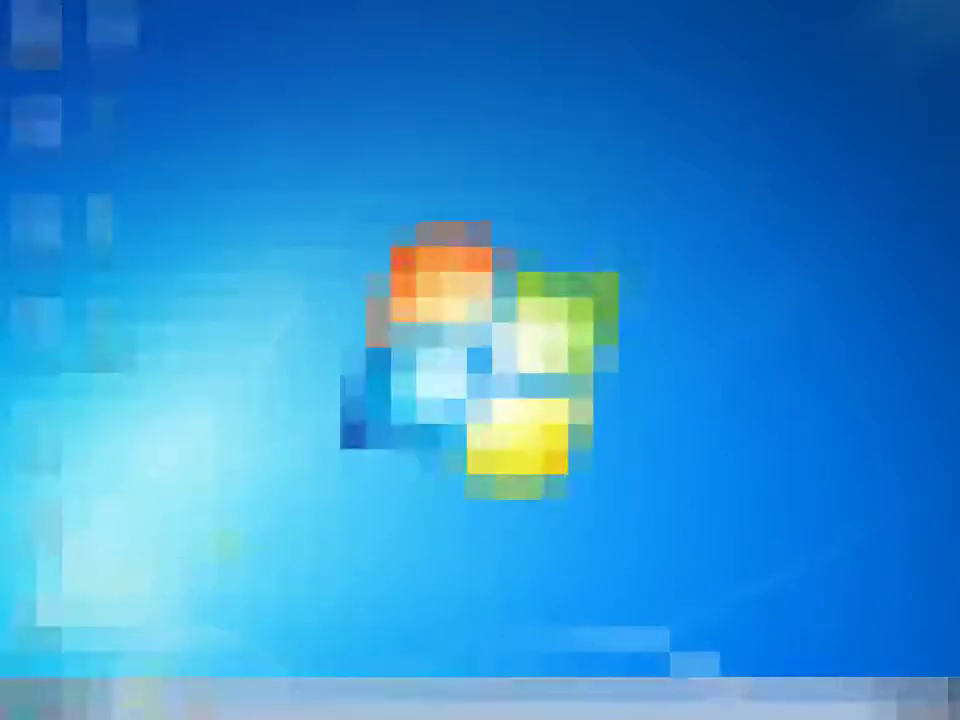
Browse to C:\Windows\Temp\StateStore\USMT\File, reviewing the USMT folder's six items.
{"action": "left_click", "coordinate": [25, 702]}
{"action": "left_click", "coordinate": [313, 460]}
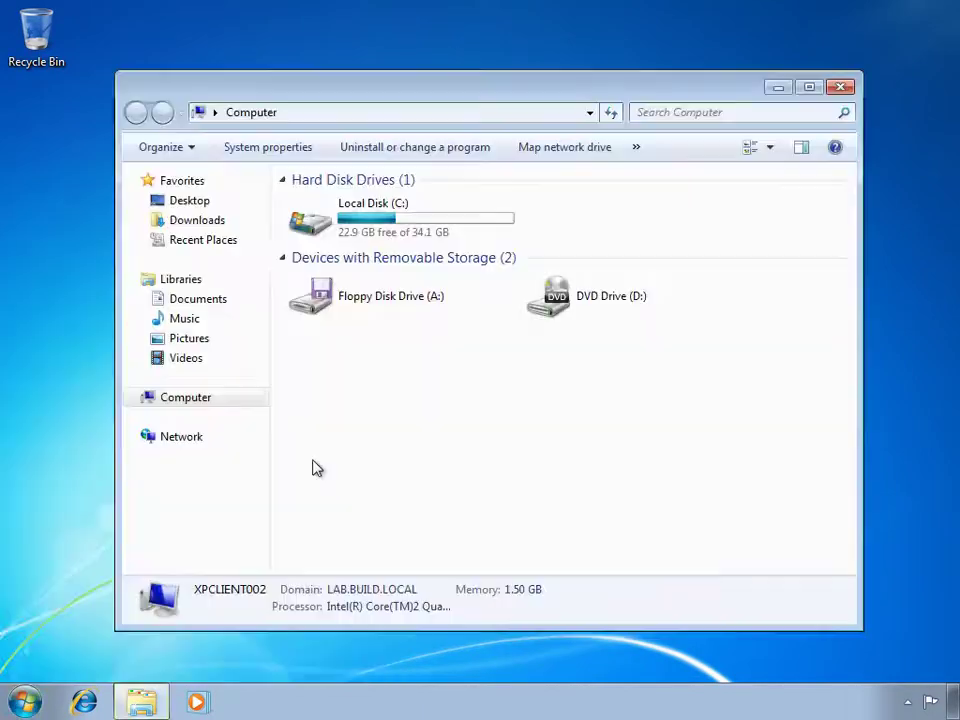
{"action": "double_click", "coordinate": [357, 210]}
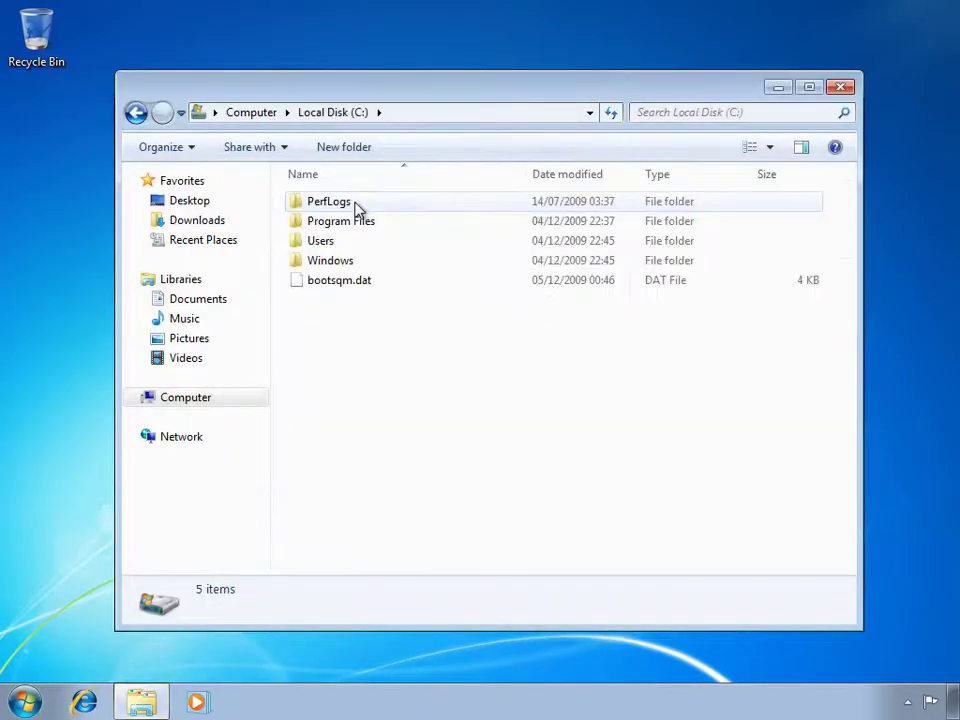
{"action": "double_click", "coordinate": [350, 263]}
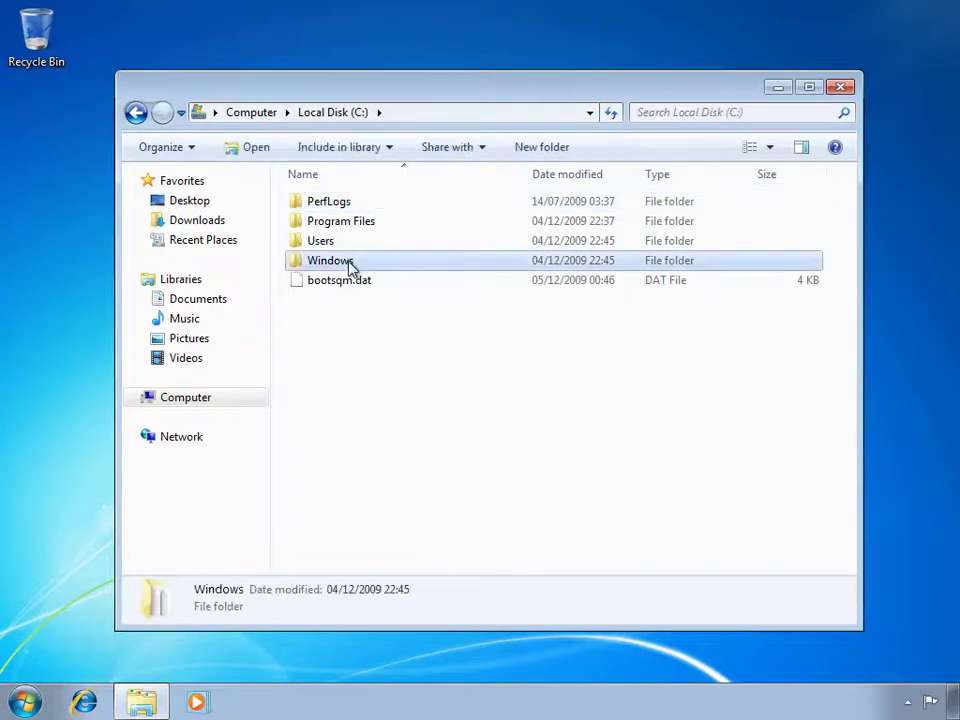
{"action": "left_click", "coordinate": [350, 505]}
{"action": "scroll", "coordinate": [350, 505], "scroll_direction": "down", "scroll_amount": 12}
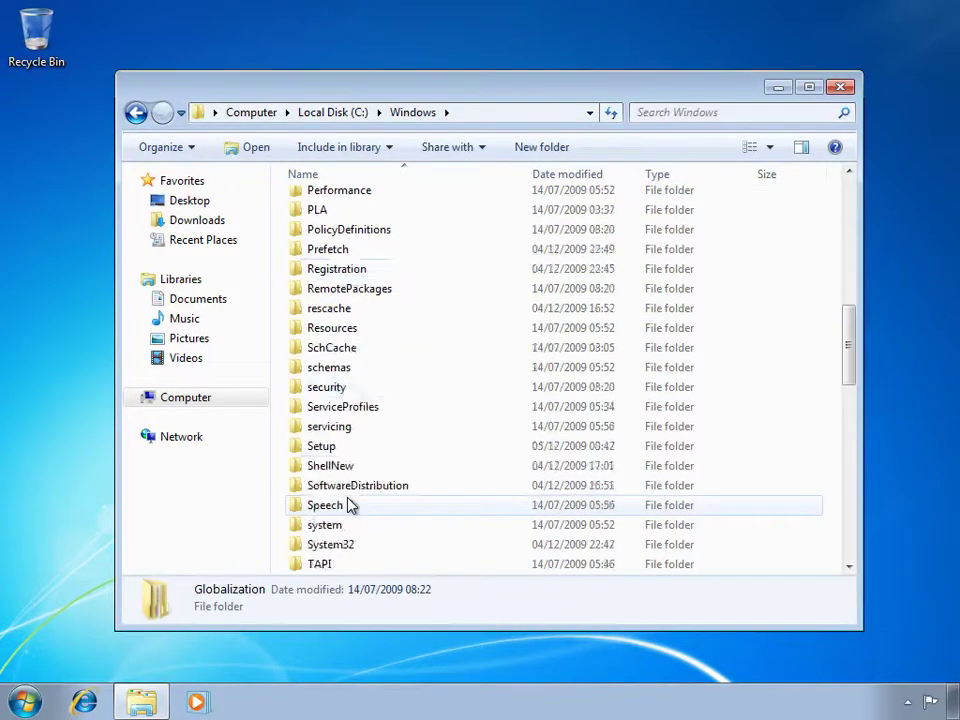
{"action": "double_click", "coordinate": [340, 490]}
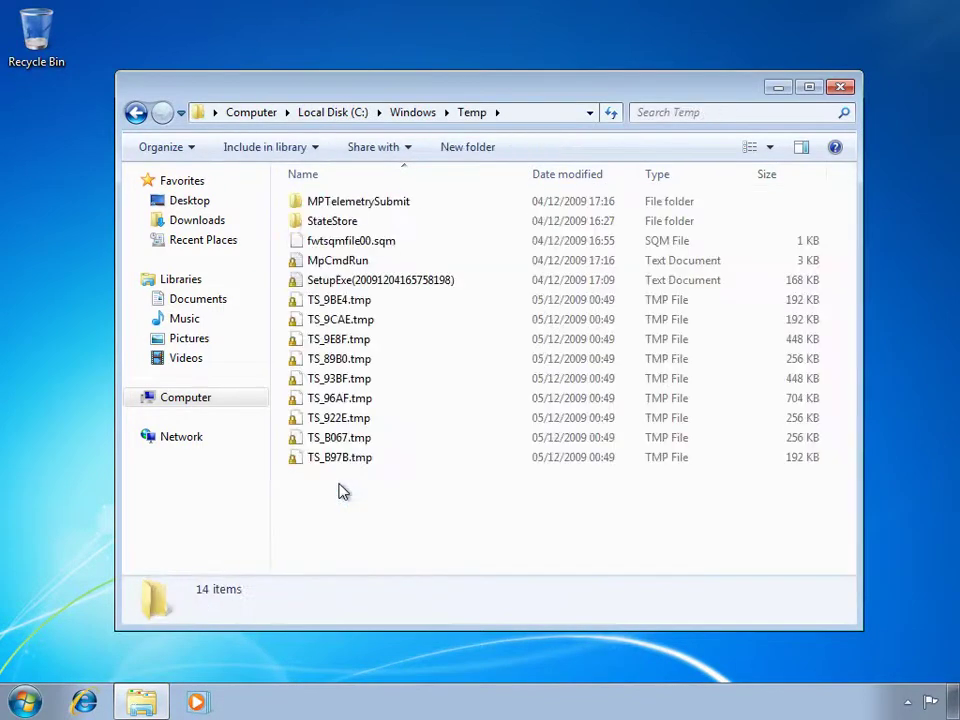
{"action": "double_click", "coordinate": [422, 223]}
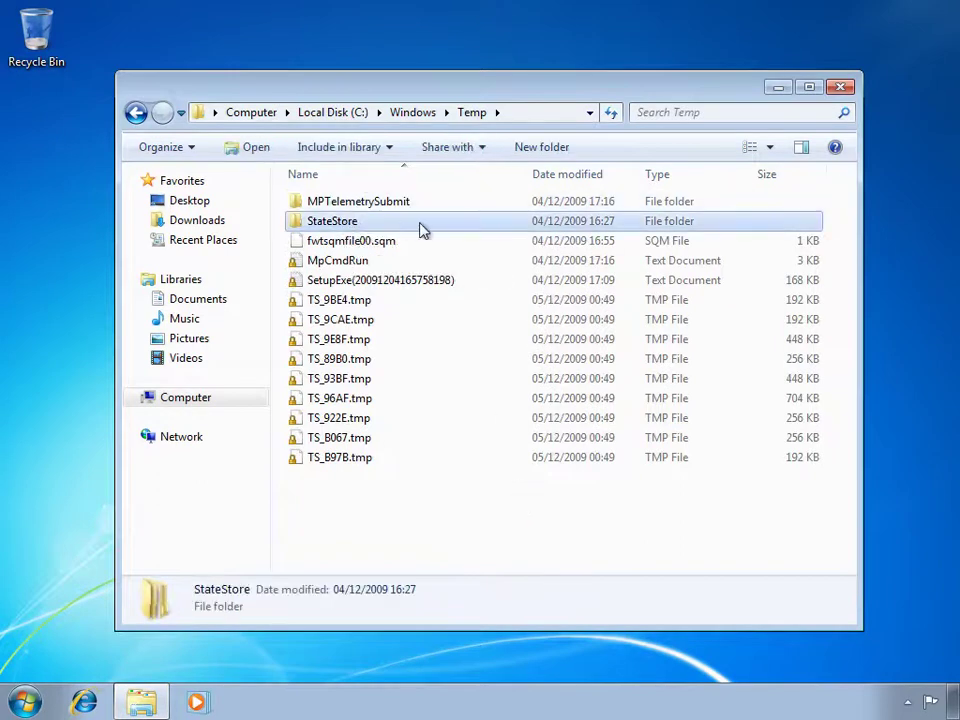
{"action": "double_click", "coordinate": [317, 204]}
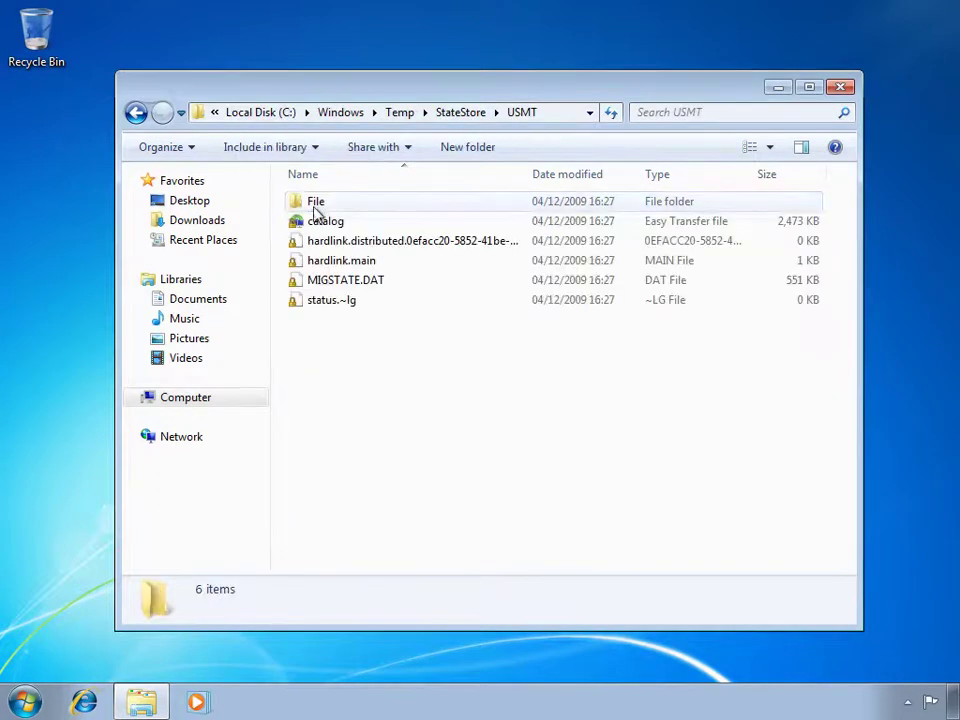
{"action": "left_click_drag", "start_coordinate": [323, 437], "coordinate": [358, 192]}
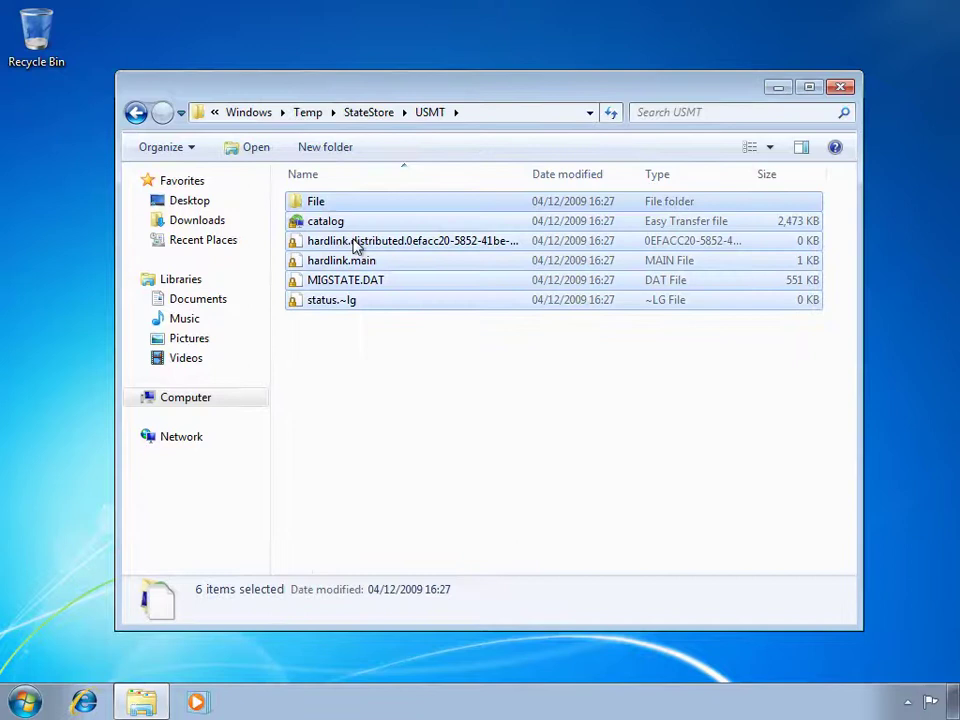
{"action": "left_click", "coordinate": [365, 437]}
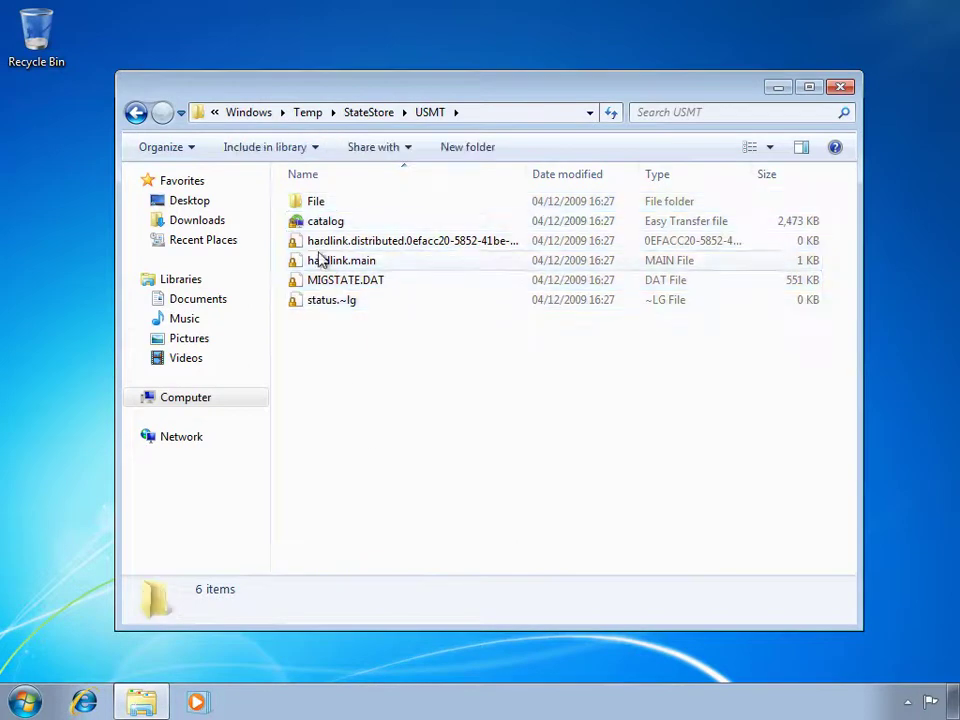
{"action": "double_click", "coordinate": [312, 203]}
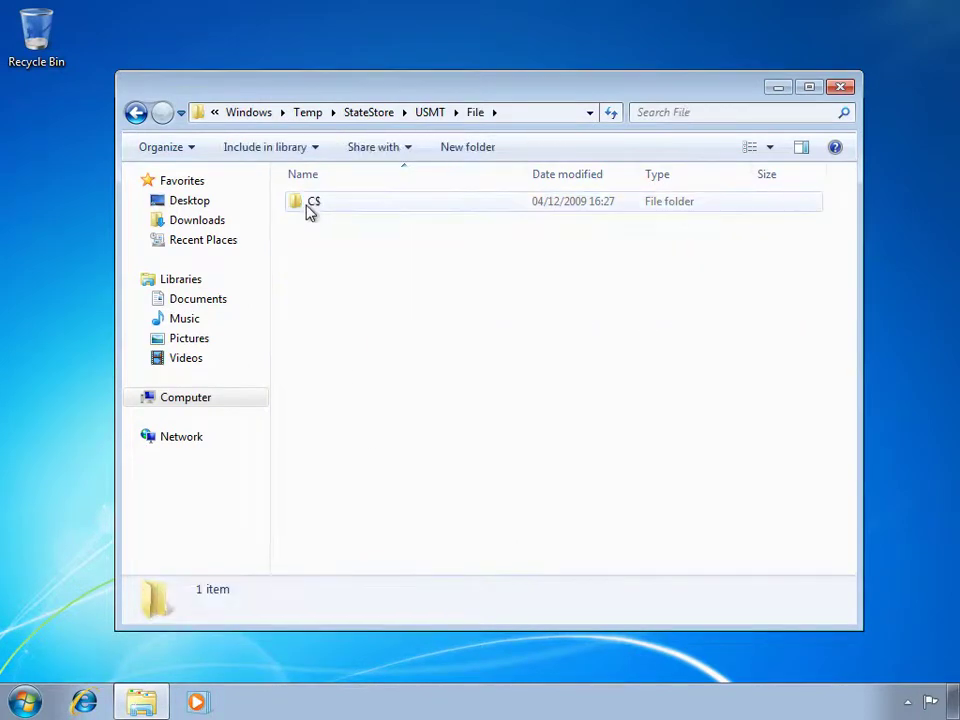
Check the C$ folder's size on disk, then open C$\Documents and Settings's five user folders.
{"action": "right_click", "coordinate": [310, 209]}
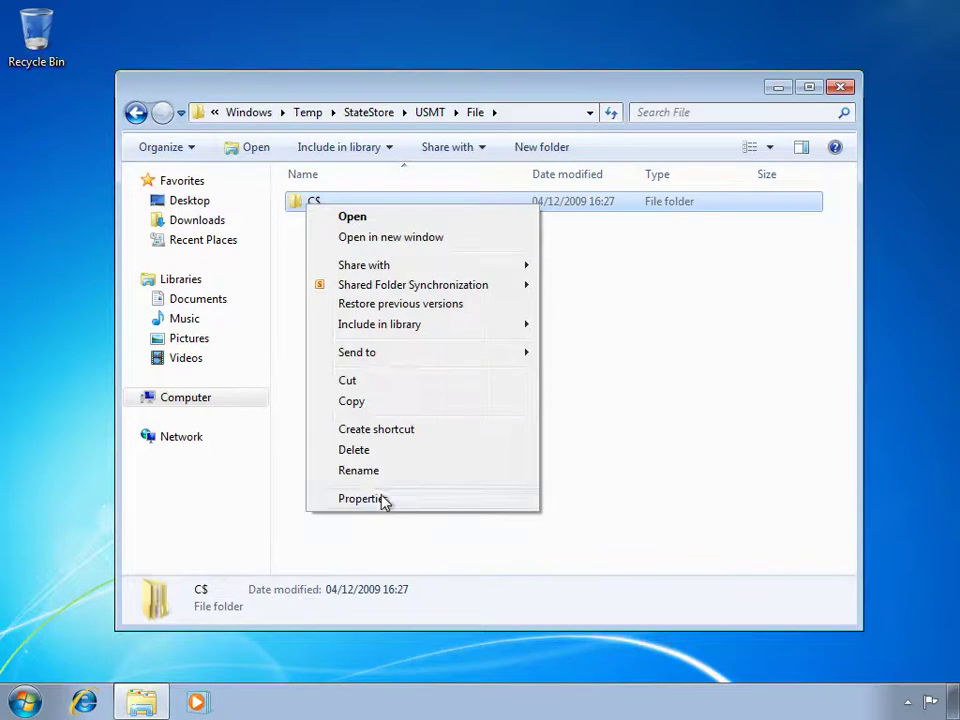
{"action": "left_click", "coordinate": [383, 499]}
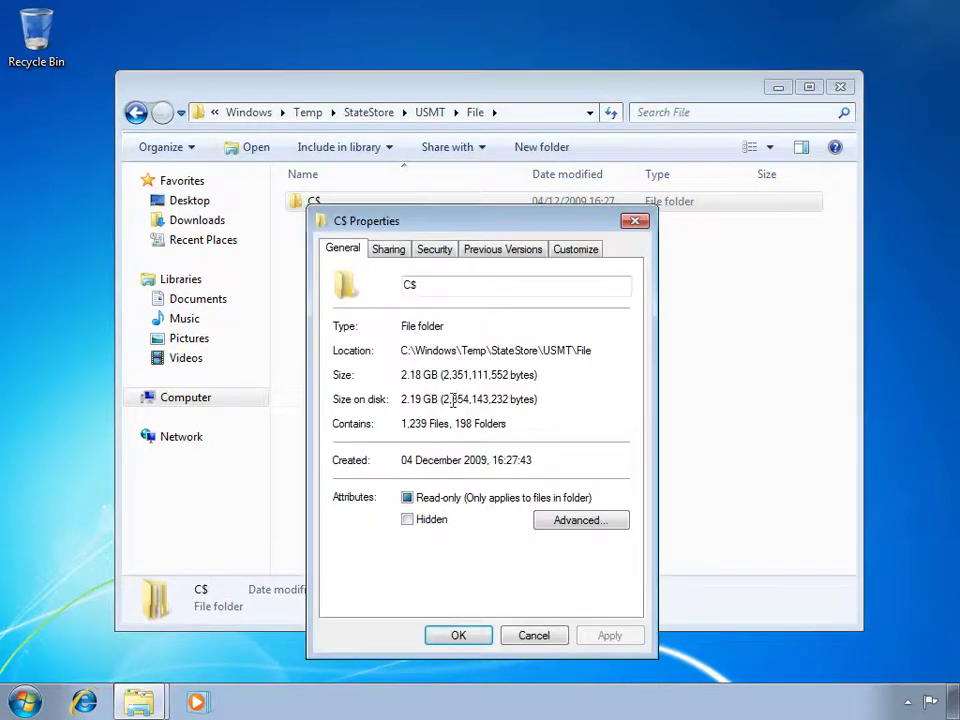
{"action": "left_click_drag", "start_coordinate": [439, 400], "coordinate": [400, 400]}
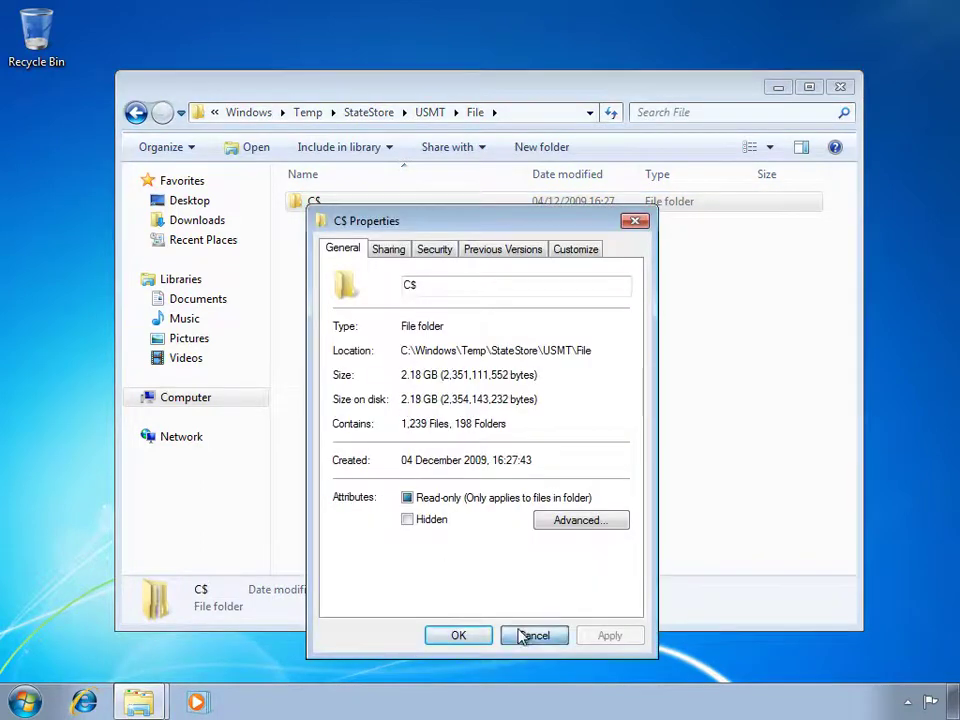
{"action": "left_click", "coordinate": [520, 634]}
{"action": "double_click", "coordinate": [319, 204]}
{"action": "double_click", "coordinate": [321, 208]}
{"action": "left_click_drag", "start_coordinate": [333, 349], "coordinate": [345, 326]}
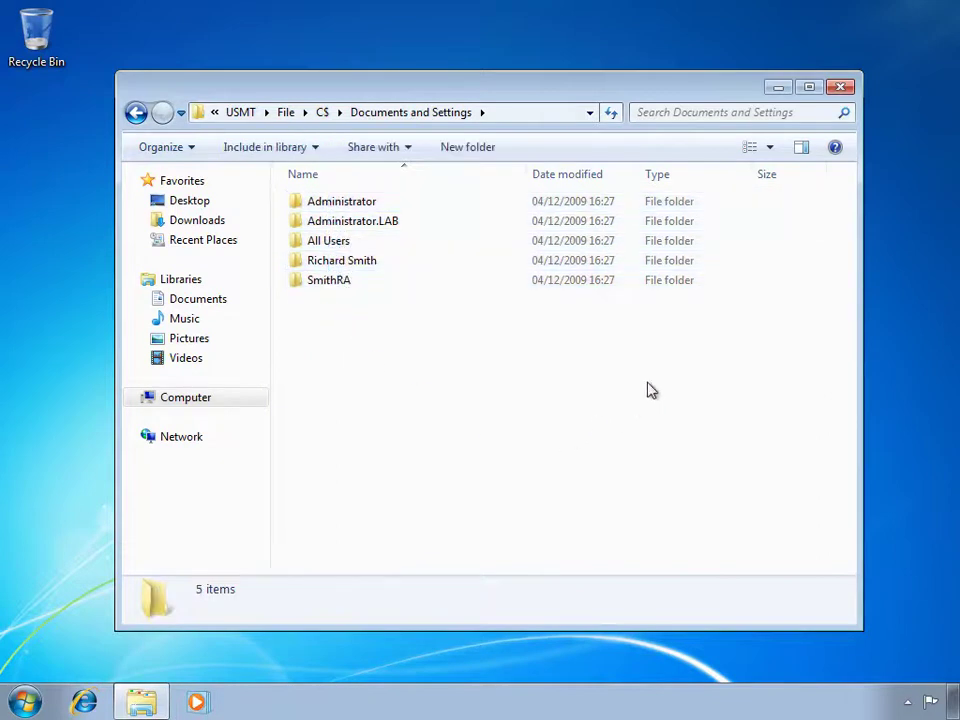
Go to C:\Windows\System32\CCM\Logs, maximize the window, and select the BDD log.
{"action": "left_click", "coordinate": [215, 113]}
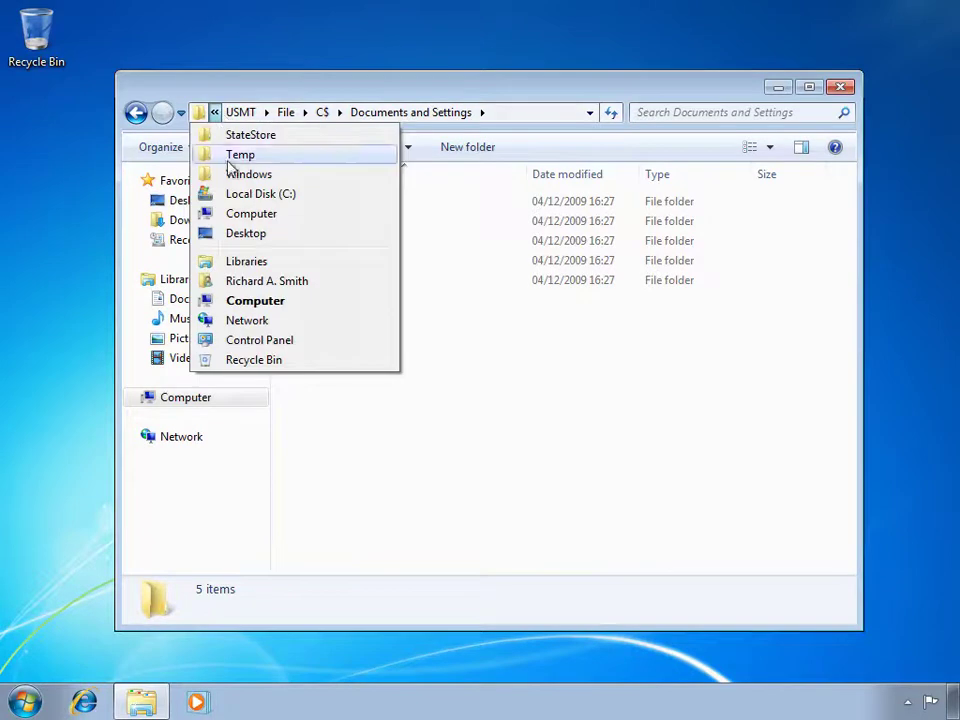
{"action": "left_click", "coordinate": [242, 195]}
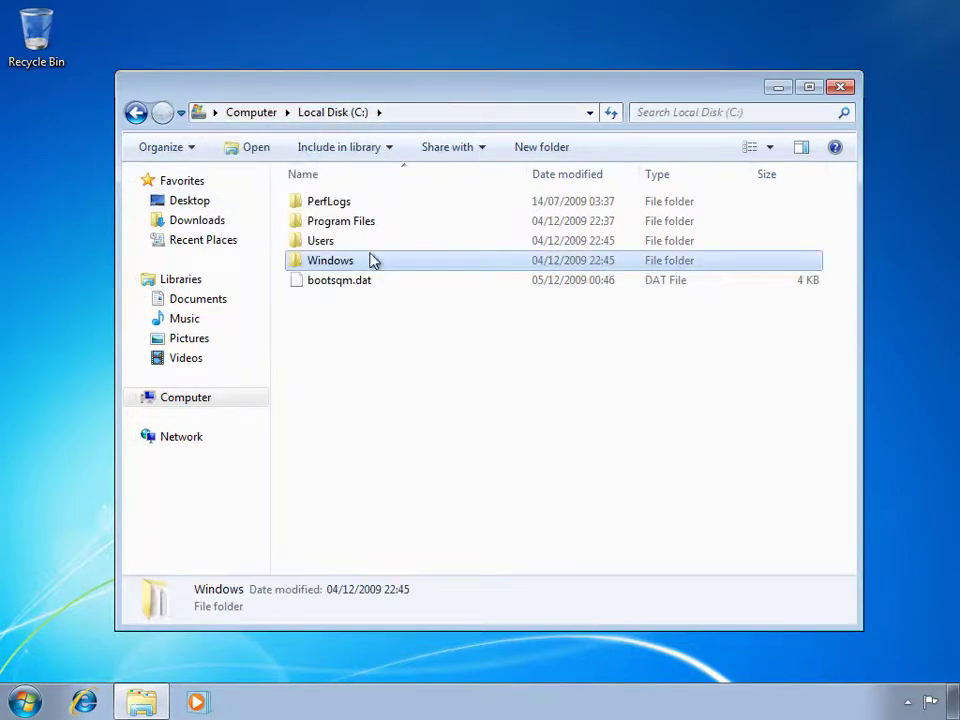
{"action": "double_click", "coordinate": [334, 262]}
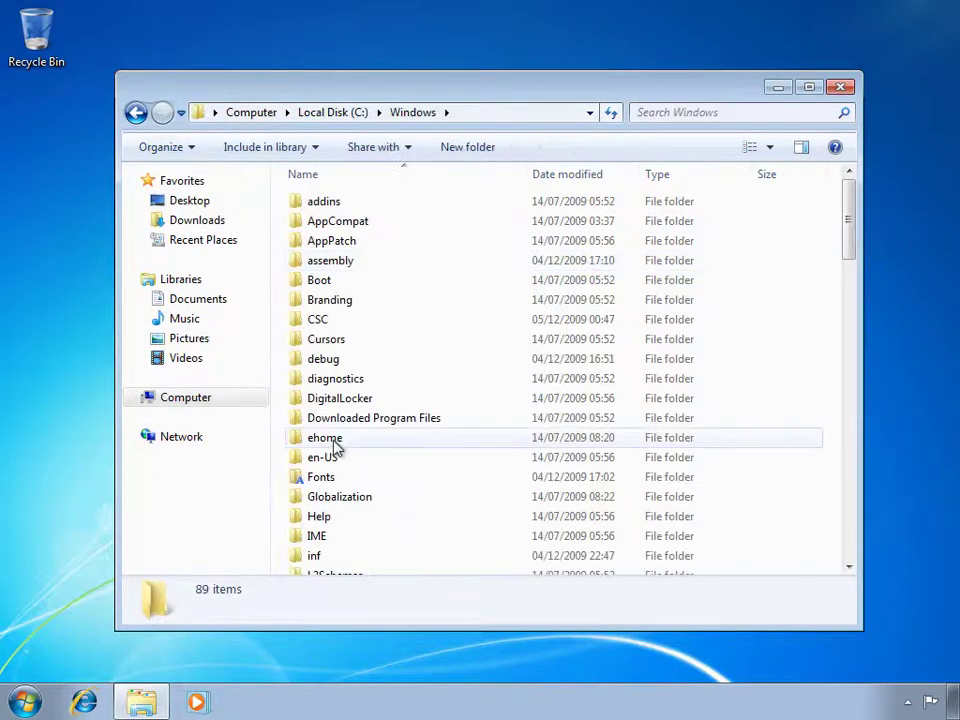
{"action": "scroll", "coordinate": [336, 448], "scroll_direction": "down", "scroll_amount": 9}
{"action": "scroll", "coordinate": [339, 455], "scroll_direction": "down", "scroll_amount": 5}
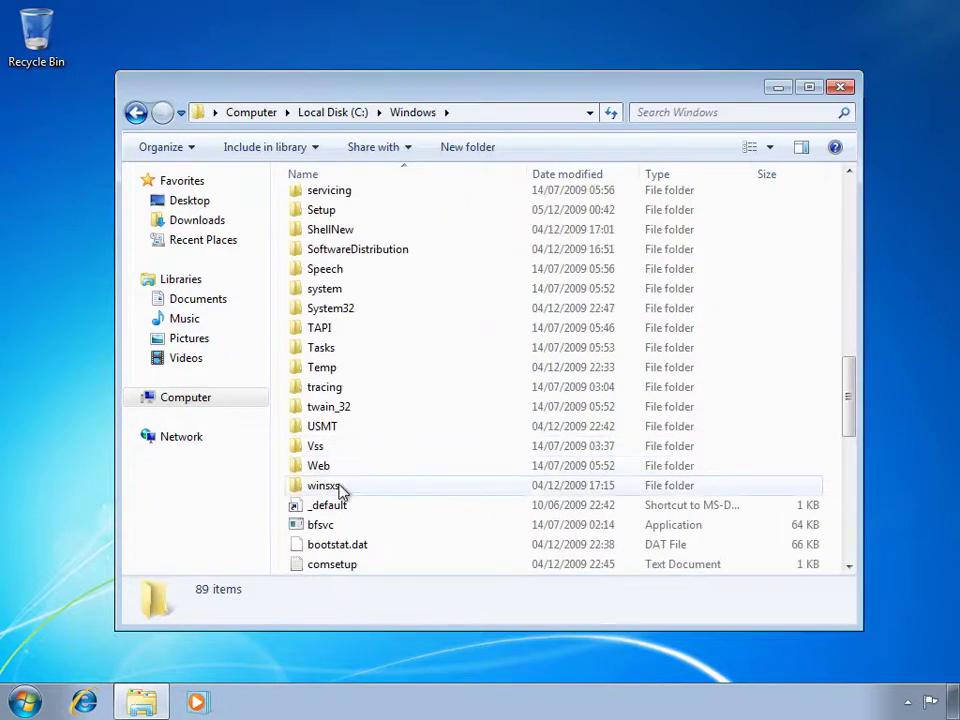
{"action": "double_click", "coordinate": [336, 306]}
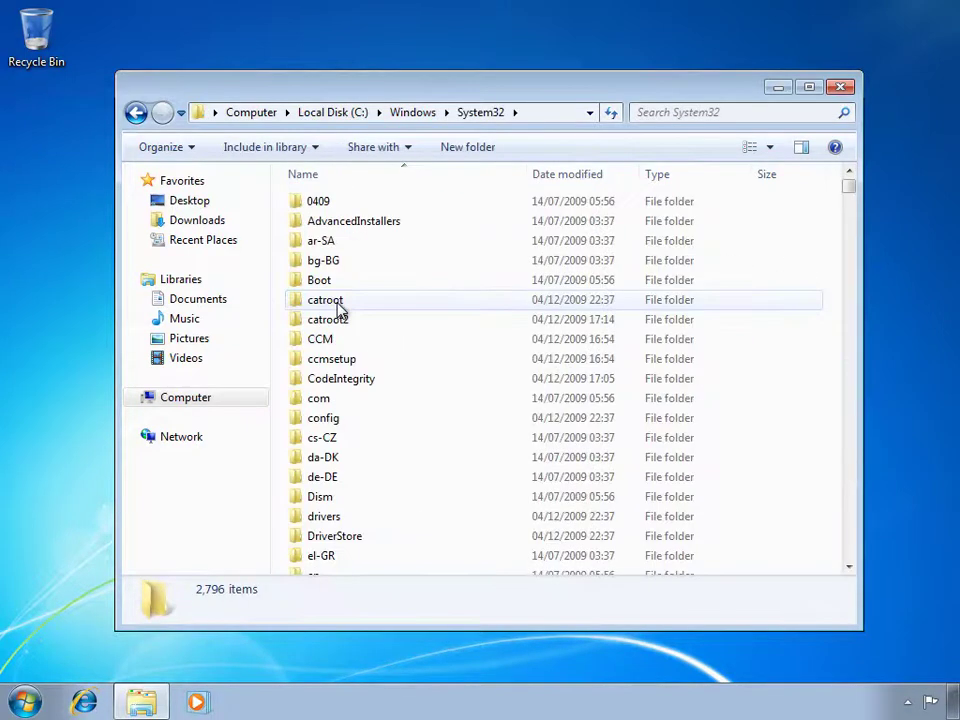
{"action": "double_click", "coordinate": [330, 340]}
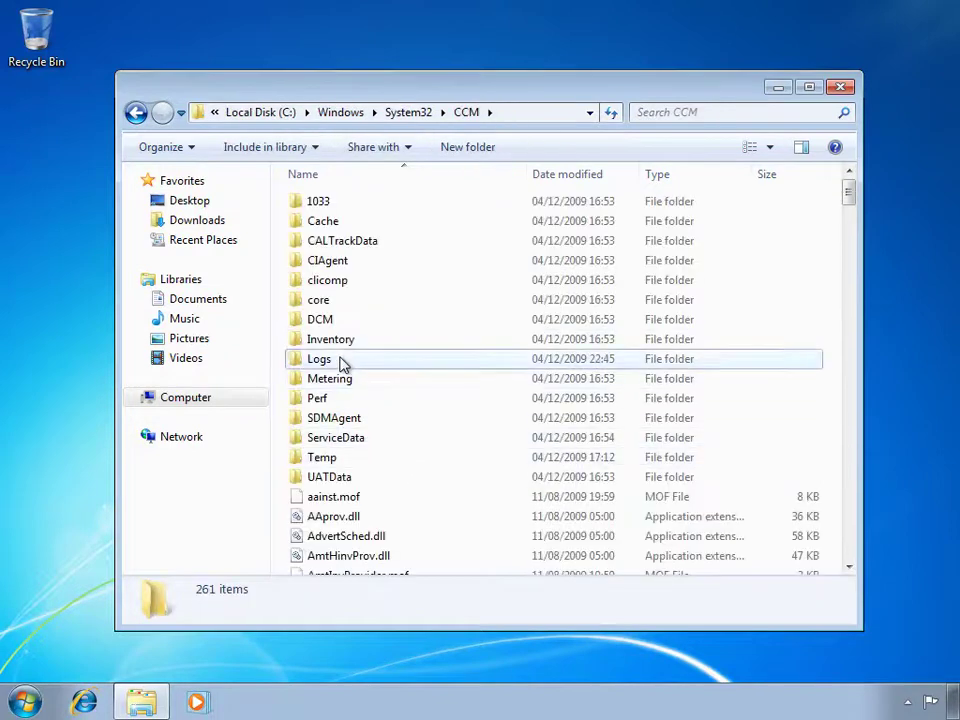
{"action": "double_click", "coordinate": [320, 359]}
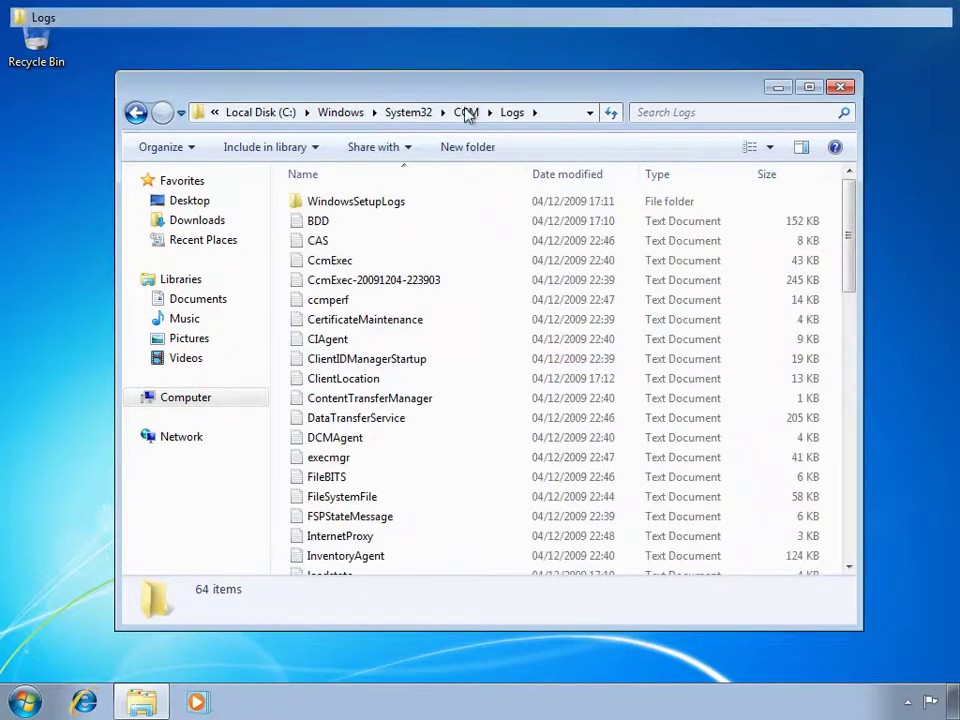
{"action": "double_click", "coordinate": [465, 103]}
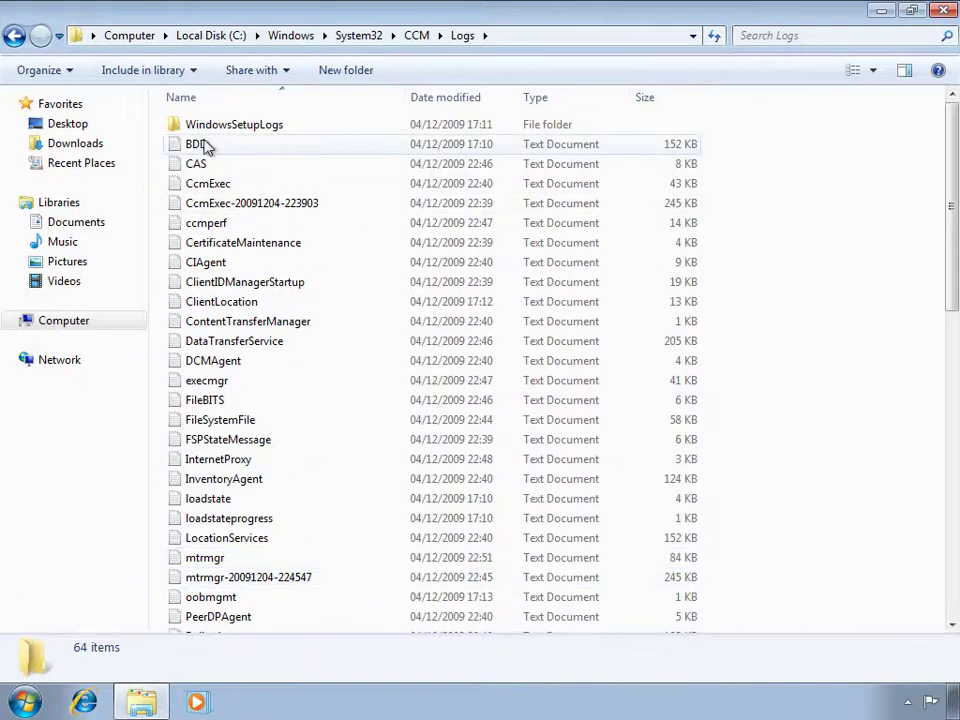
{"action": "left_click", "coordinate": [238, 145]}
Open BDD.log and highlight the entry moving the state store to C:\WINDOWS\TEMP\StateStore.
{"action": "double_click", "coordinate": [258, 150]}
{"action": "left_click_drag", "start_coordinate": [947, 60], "coordinate": [947, 645]}
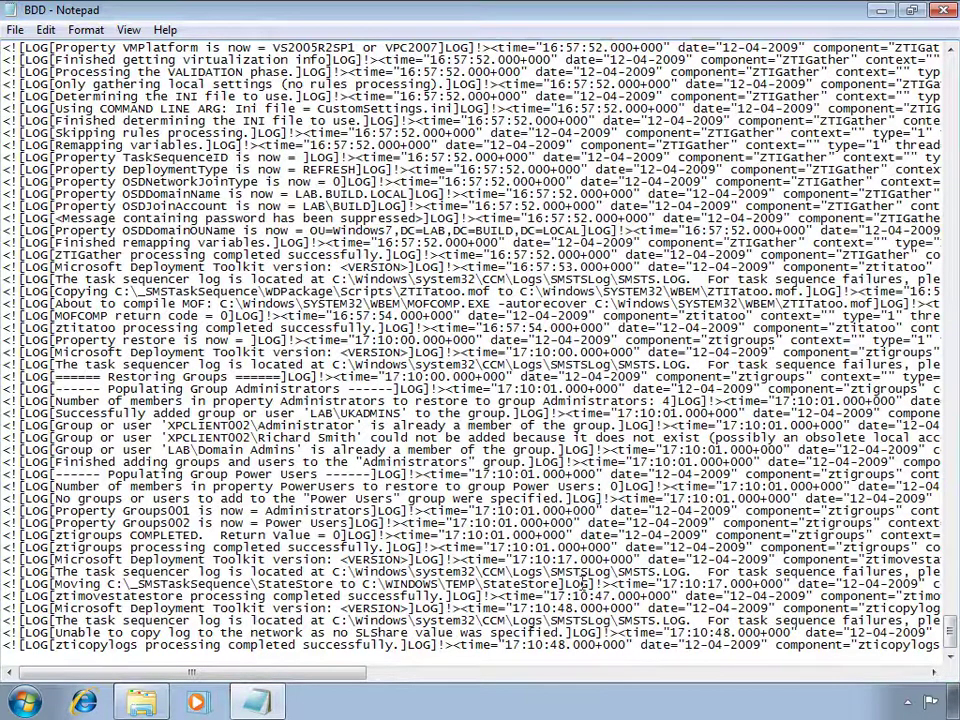
{"action": "left_click_drag", "start_coordinate": [560, 583], "coordinate": [52, 584]}
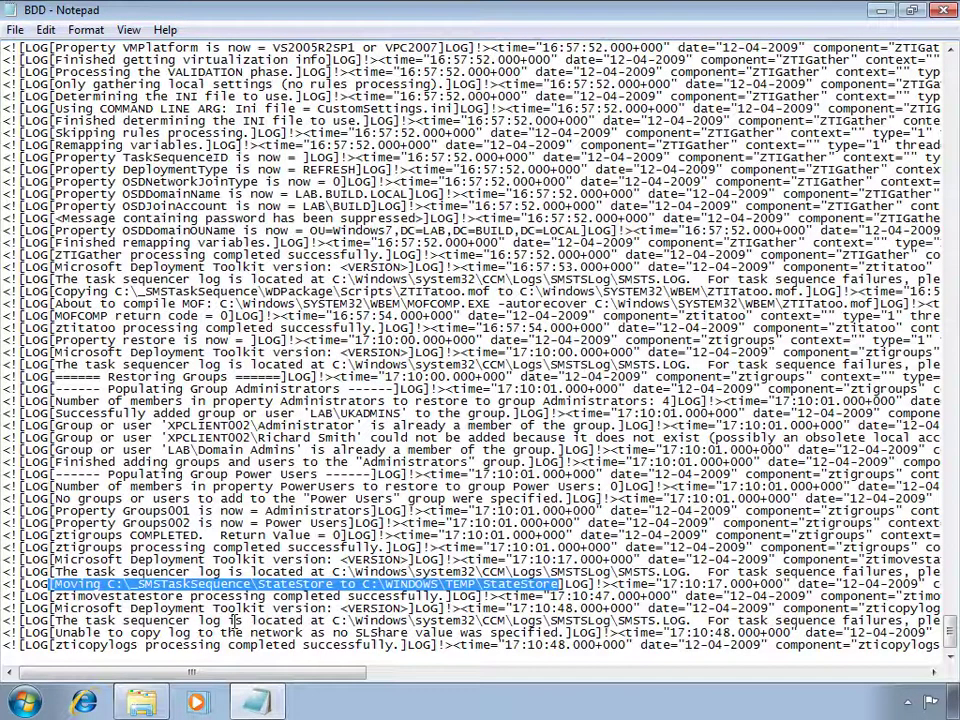
Close BDD.log, locate the loadstate, loadstateprogress, scanstate and scanstateprogress logs, and open loadstate.
{"action": "left_click", "coordinate": [943, 10]}
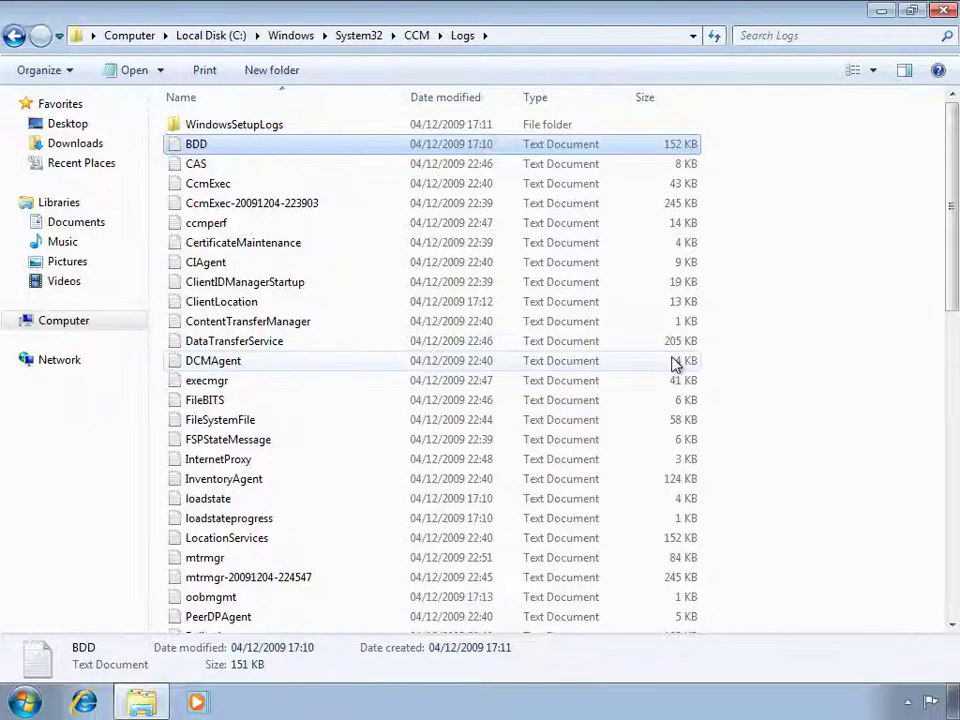
{"action": "scroll", "coordinate": [298, 478], "scroll_direction": "down", "scroll_amount": 2}
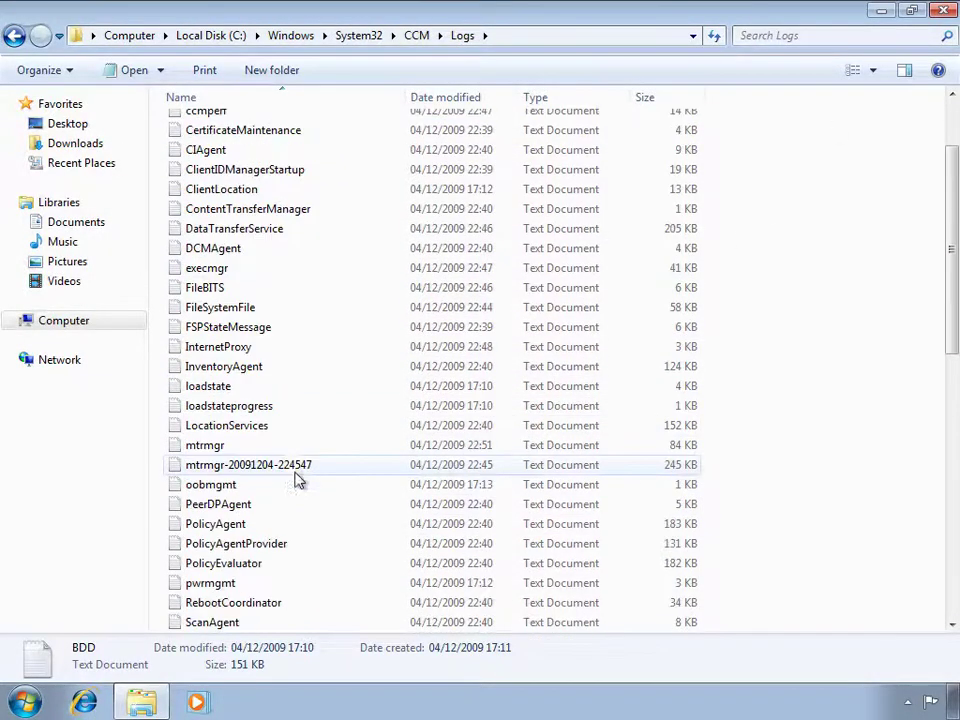
{"action": "left_click", "coordinate": [237, 390]}
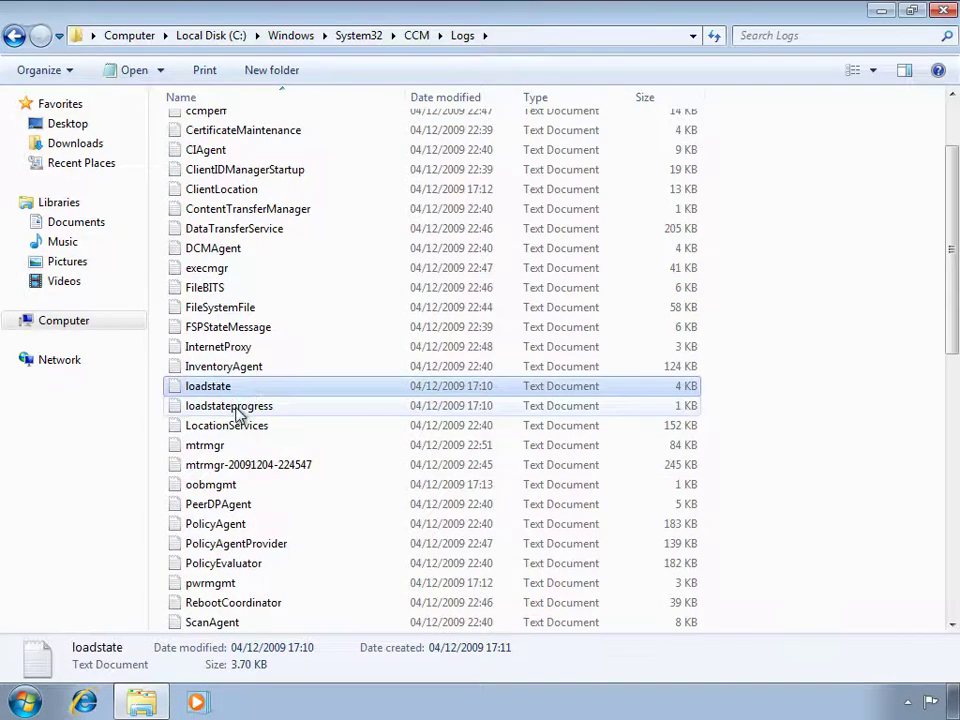
{"action": "left_click", "coordinate": [238, 408]}
{"action": "scroll", "coordinate": [240, 538], "scroll_direction": "down", "scroll_amount": 3}
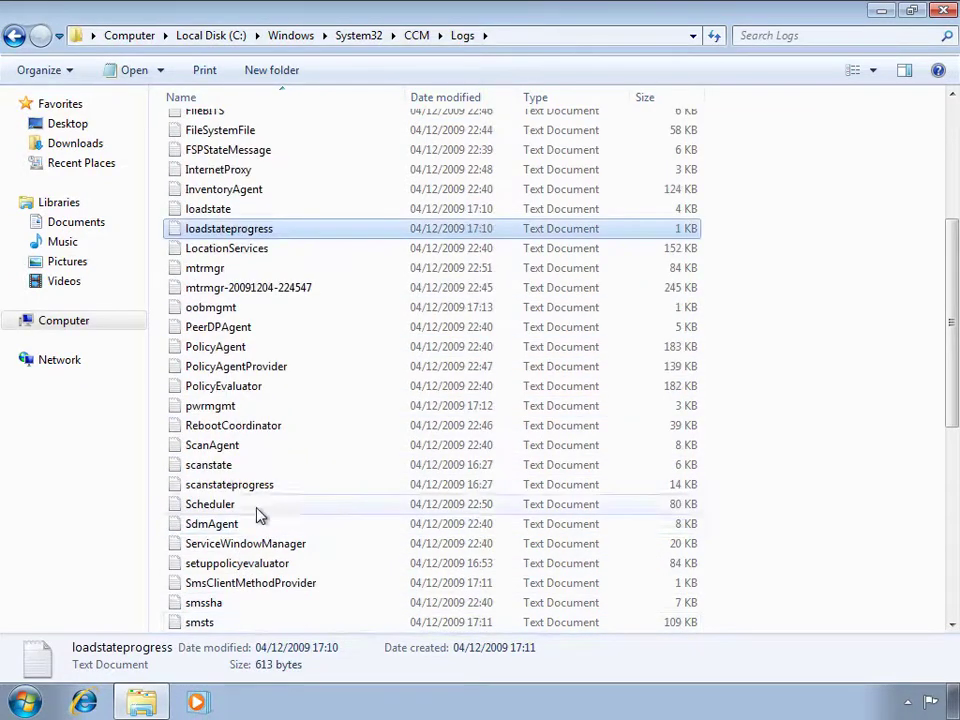
{"action": "left_click", "coordinate": [237, 465]}
{"action": "left_click", "coordinate": [252, 486]}
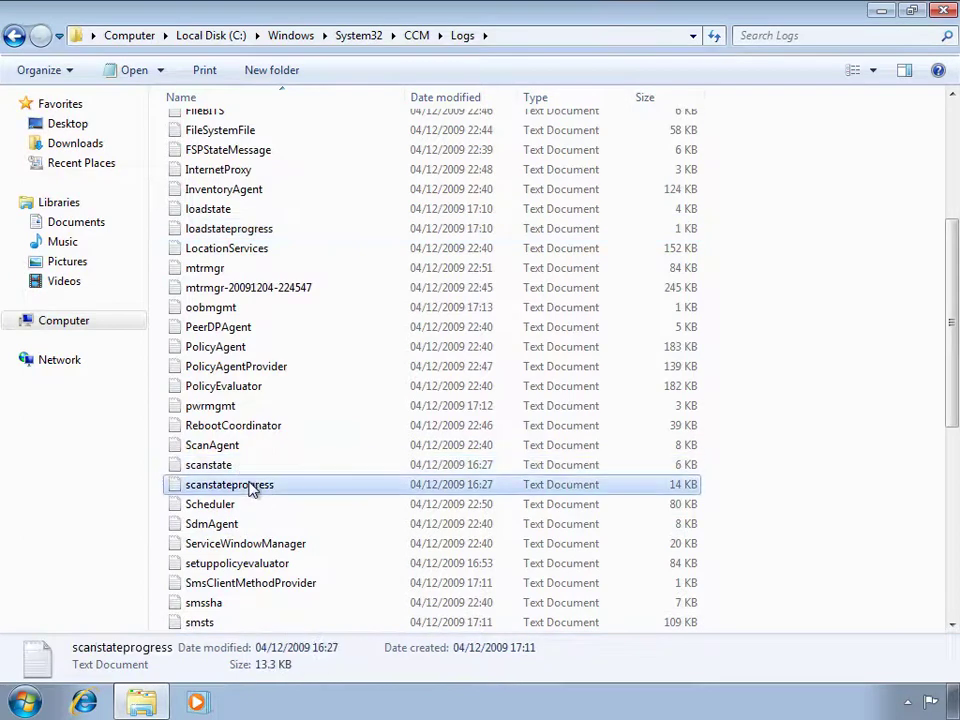
{"action": "scroll", "coordinate": [333, 350], "scroll_direction": "up", "scroll_amount": 2}
{"action": "double_click", "coordinate": [332, 317]}
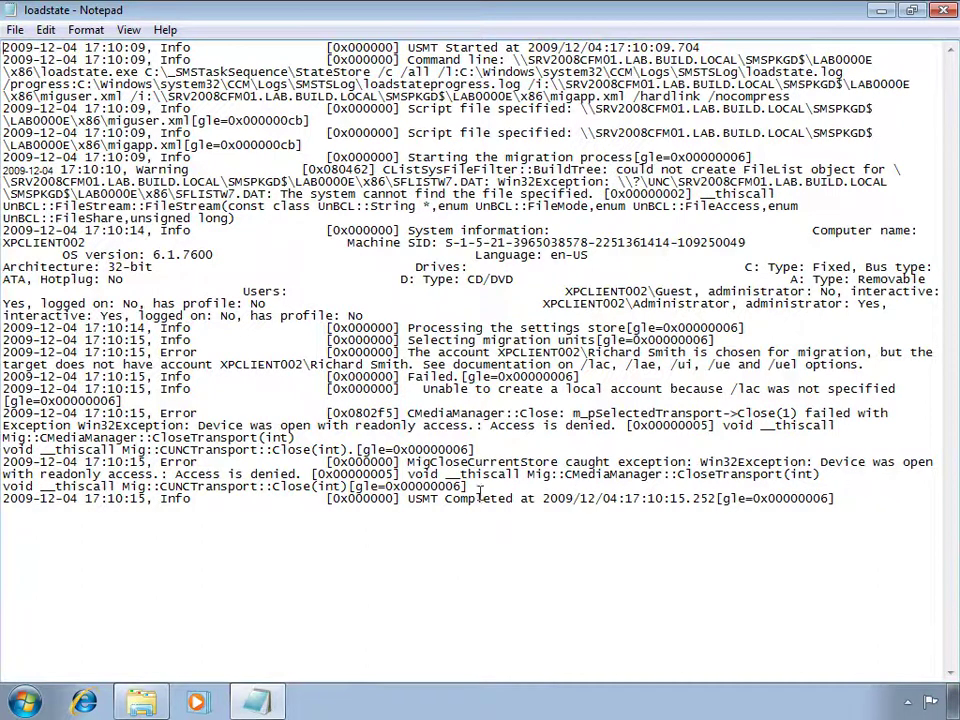
Highlight the 'with readonly access.: Access is denied.' error in loadstate.log, then close Notepad and the Logs folder.
{"action": "left_click_drag", "start_coordinate": [303, 474], "coordinate": [2, 476]}
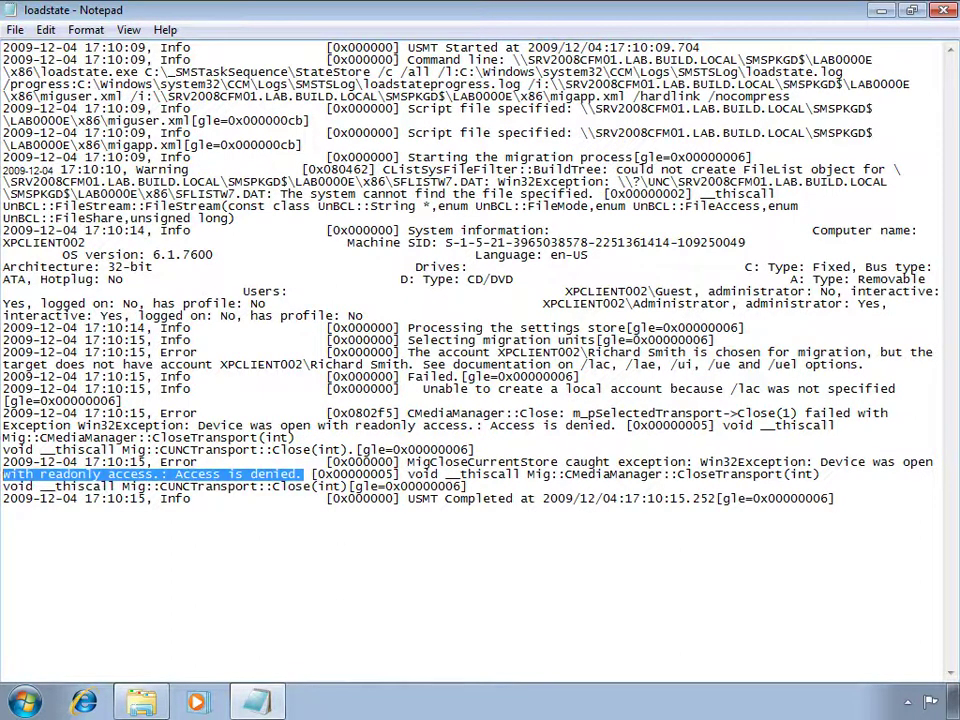
{"action": "left_click", "coordinate": [945, 11]}
{"action": "left_click", "coordinate": [945, 11]}
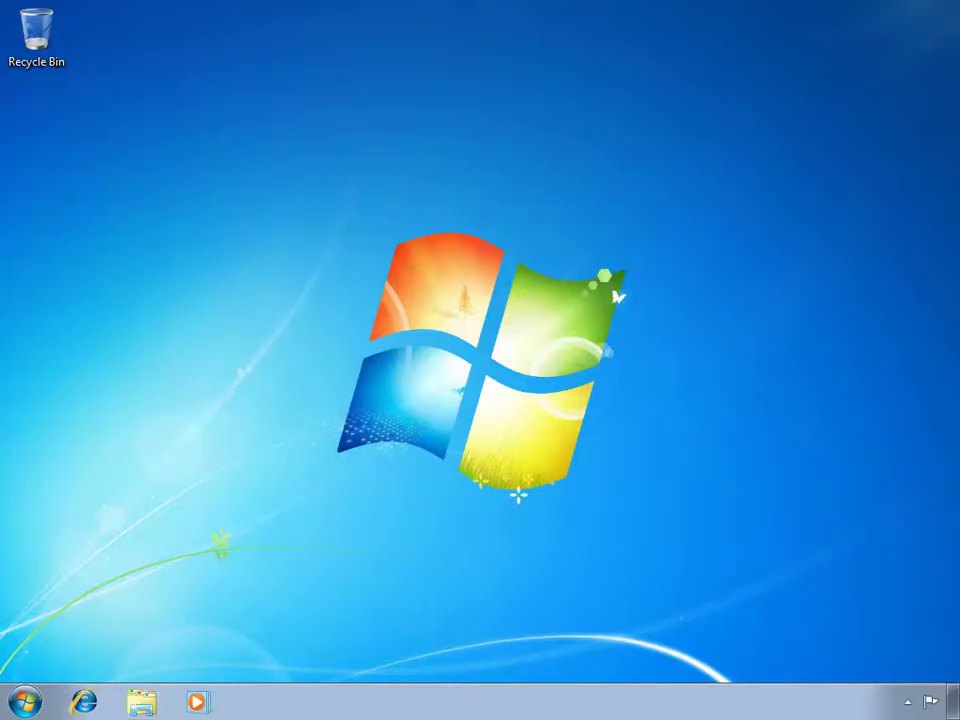